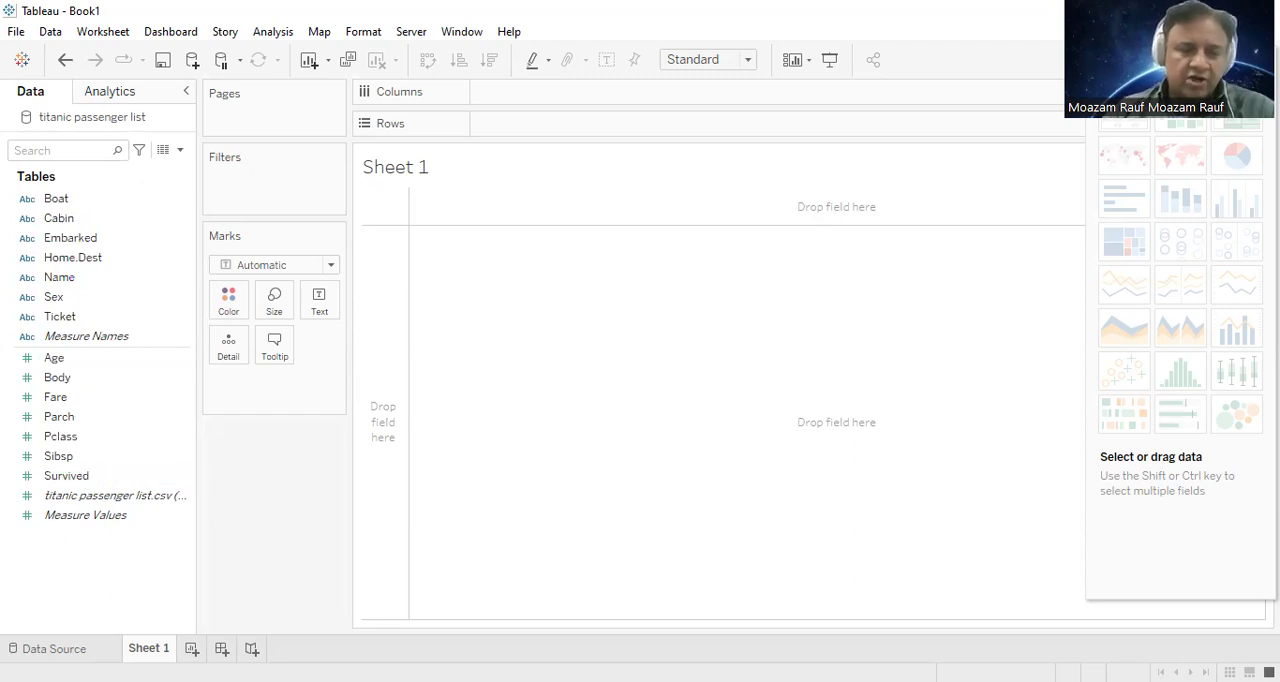
# Step: Add the Survived measure to the view as a summed text value
pyautogui.click(81, 480)
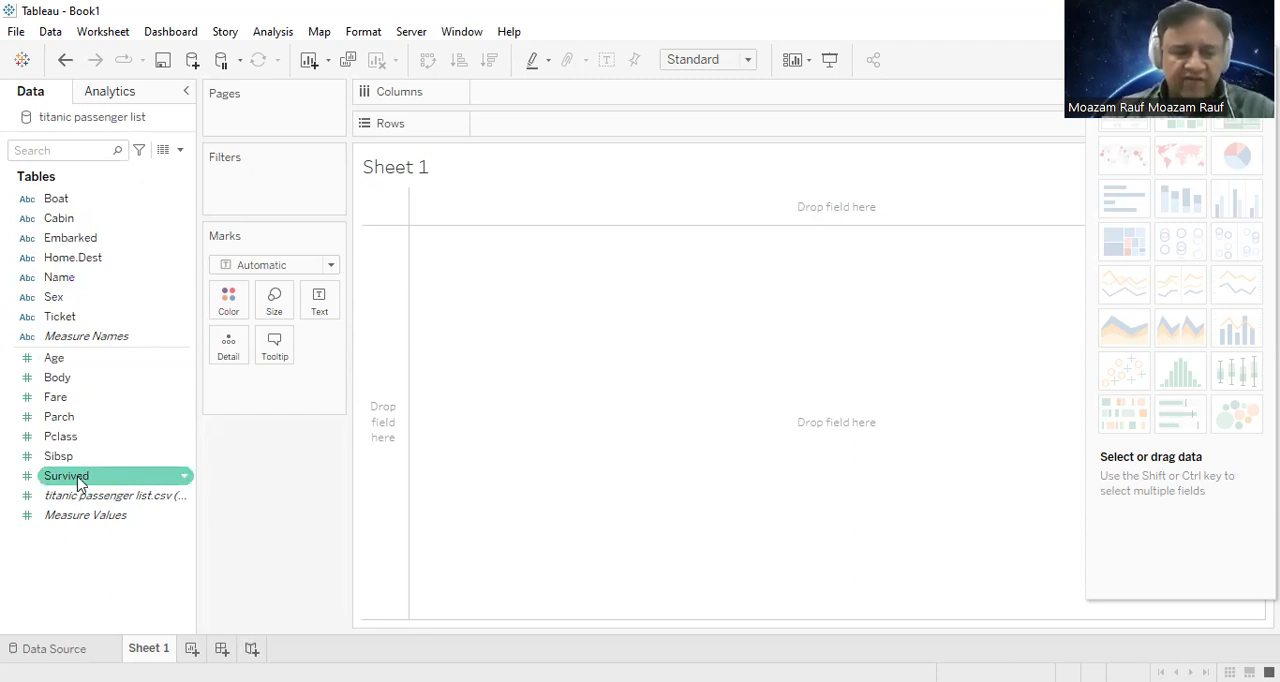
pyautogui.click(97, 480)
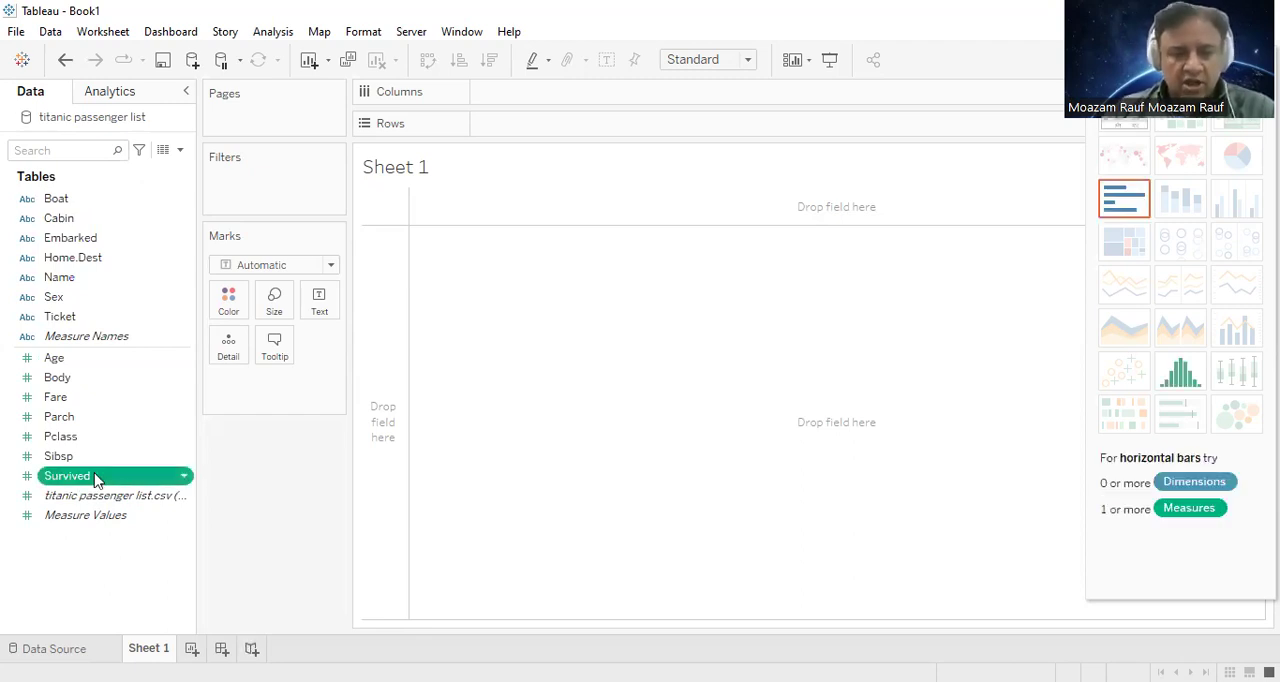
pyautogui.moveTo(522, 306); pyautogui.dragTo(519, 312)
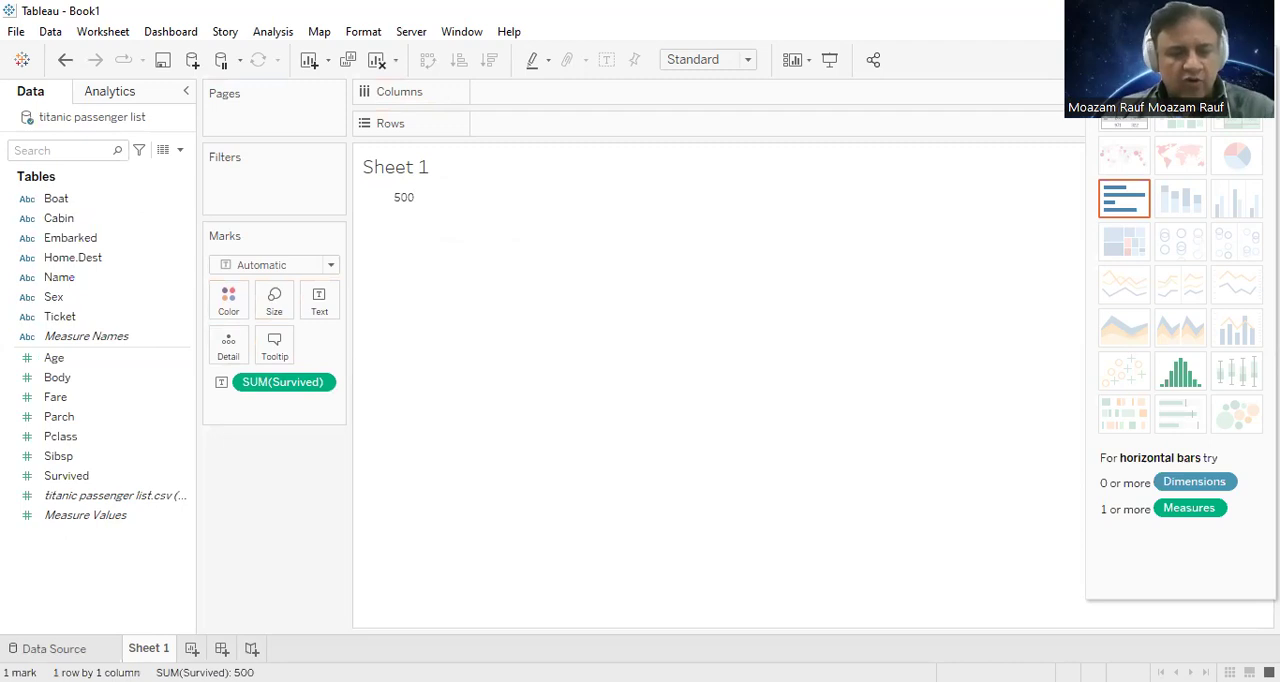
# Step: Examine the Survived column and the remaining columns of titanic passenger list.csv in the data source preview
pyautogui.click(54, 649)
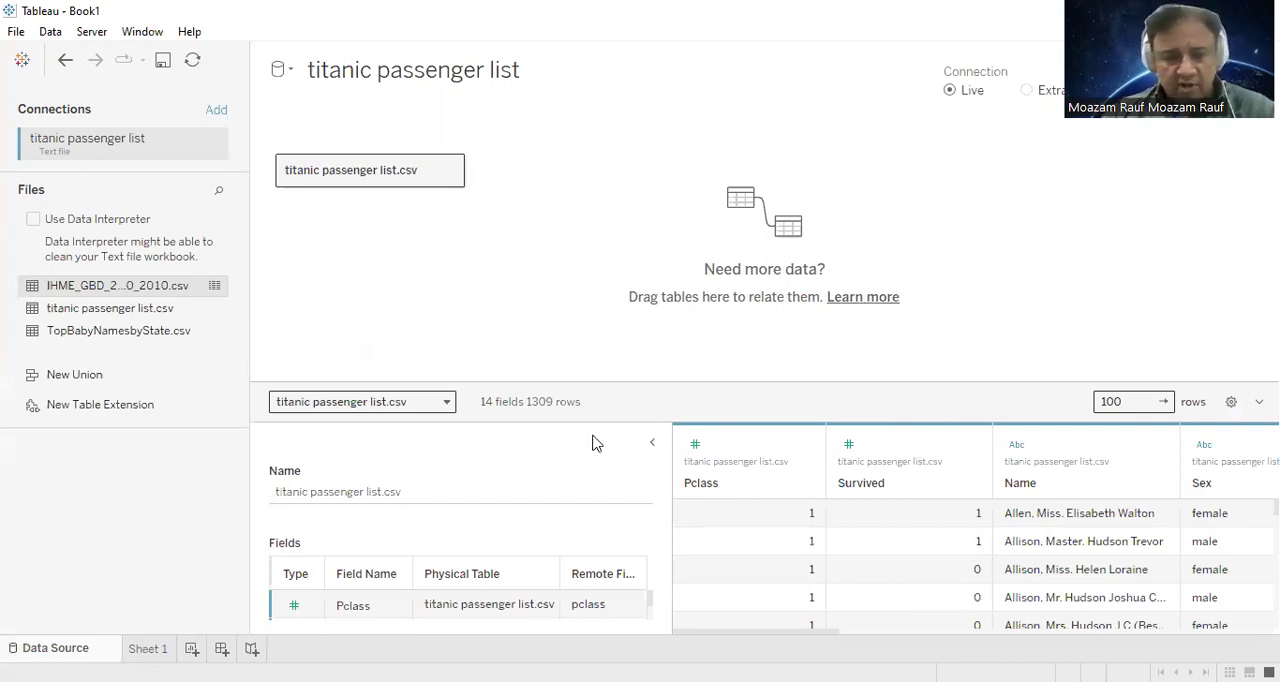
pyautogui.moveTo(668, 441); pyautogui.dragTo(556, 430)
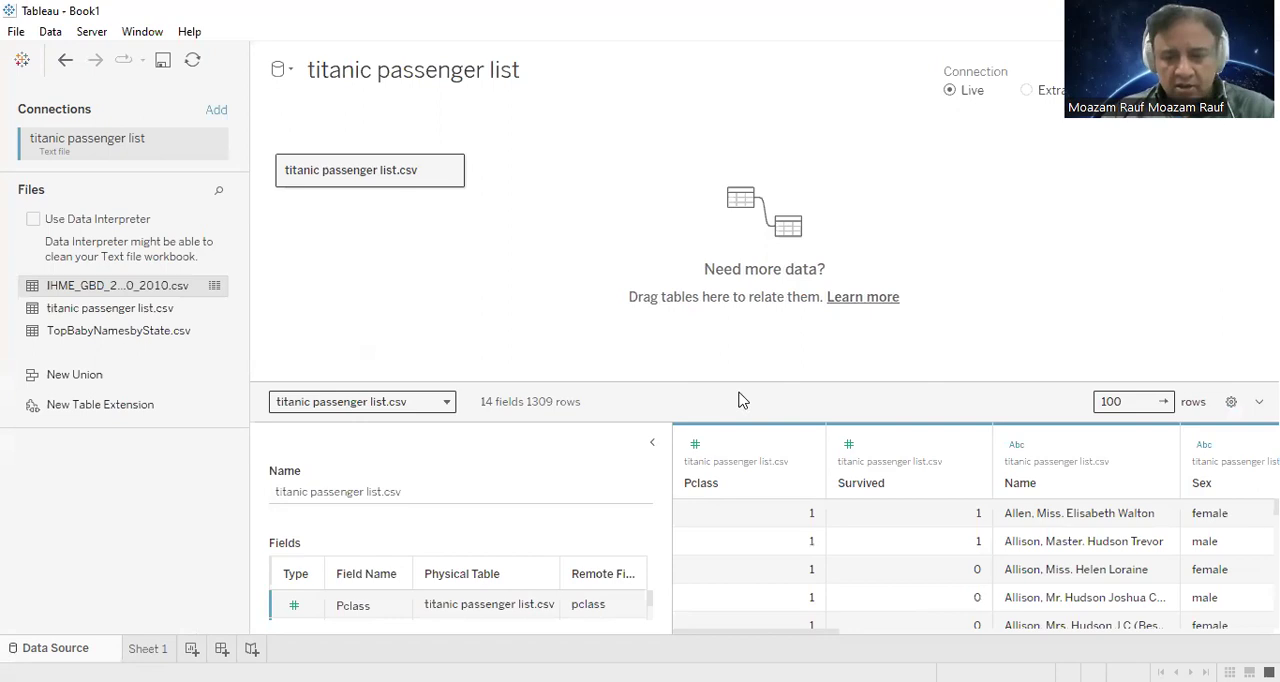
pyautogui.moveTo(1004, 382); pyautogui.dragTo(1000, 171)
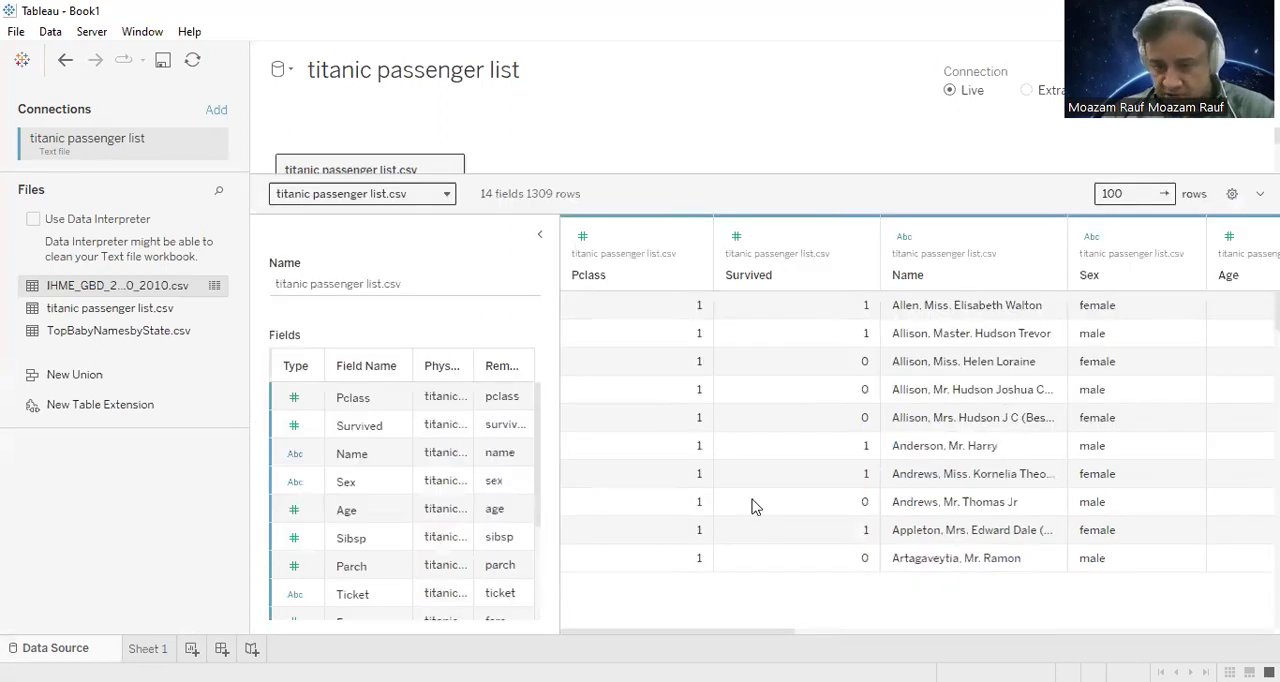
pyautogui.moveTo(762, 171); pyautogui.dragTo(775, 128)
pyautogui.moveTo(744, 632); pyautogui.dragTo(1172, 640)
pyautogui.moveTo(943, 632); pyautogui.dragTo(1157, 632)
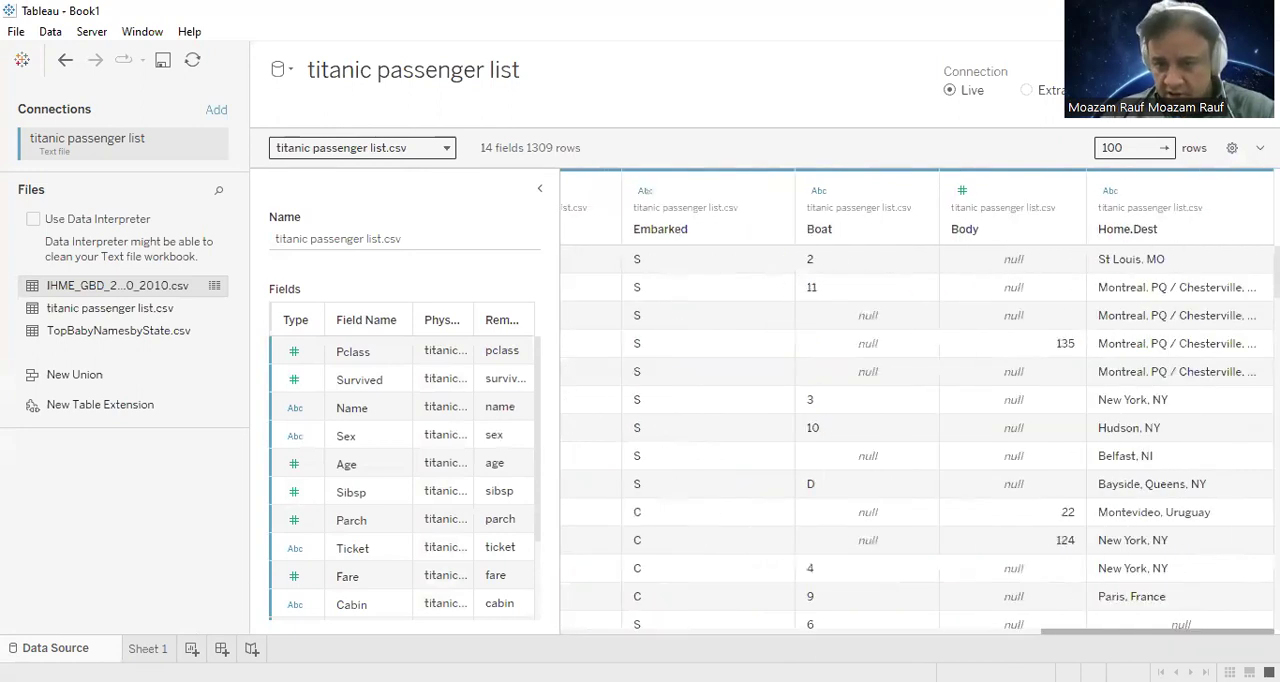
pyautogui.moveTo(1244, 636); pyautogui.dragTo(1080, 634)
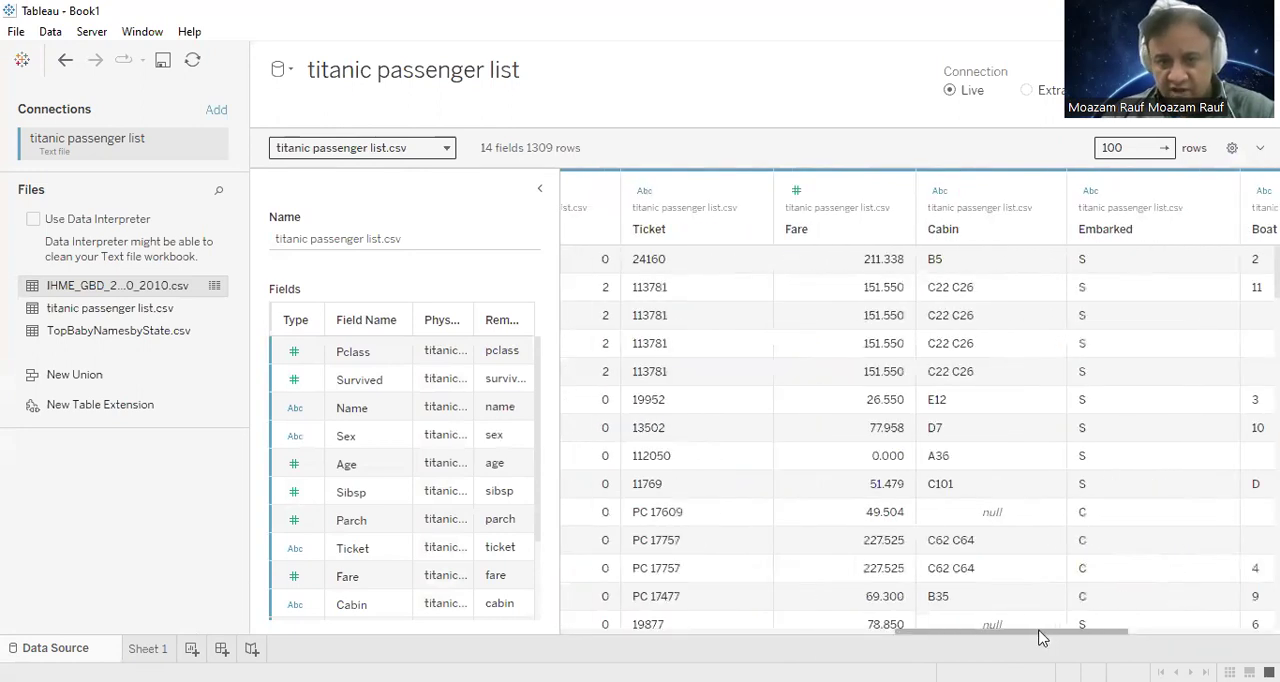
pyautogui.moveTo(997, 640); pyautogui.dragTo(669, 637)
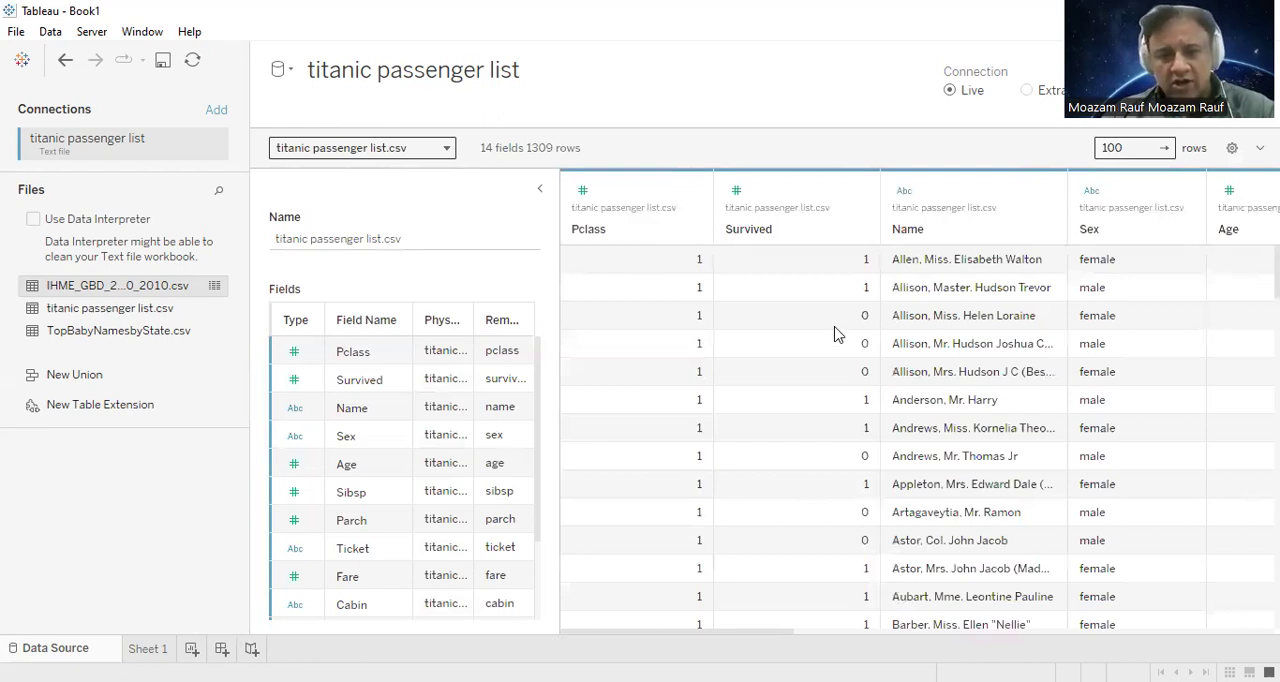
# Step: Return to Sheet 1 and review the measure fields of the titanic passenger list
pyautogui.click(140, 648)
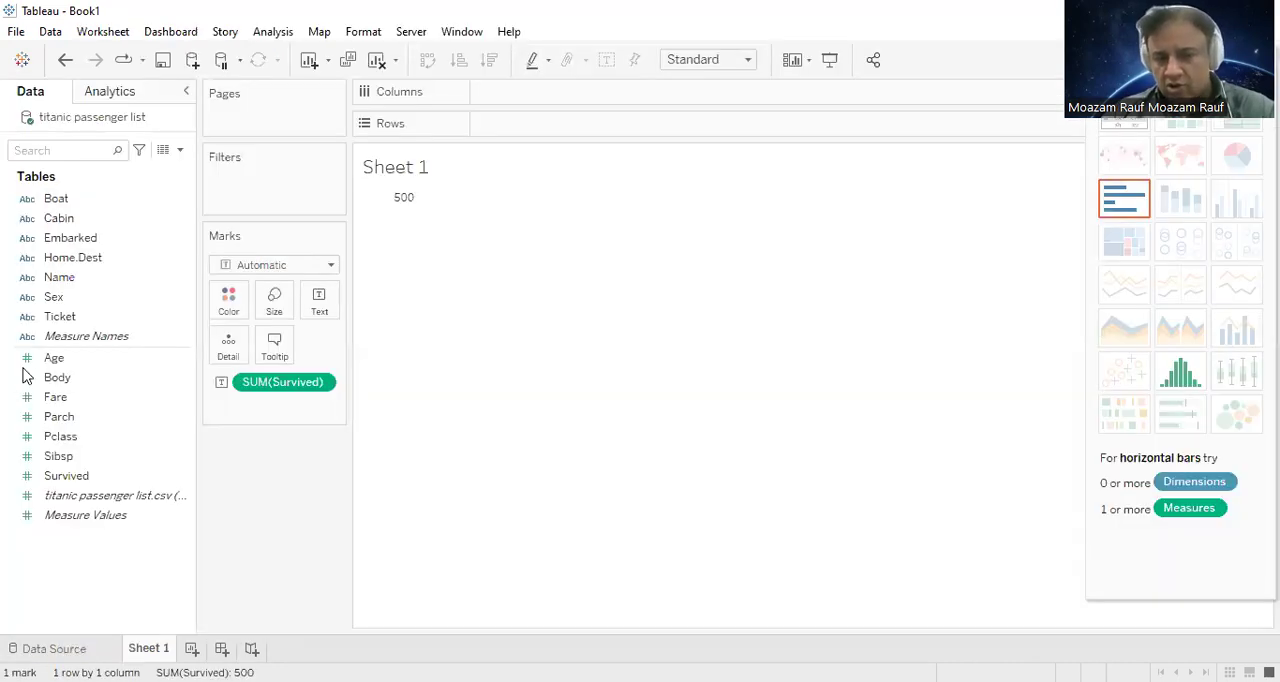
pyautogui.click(40, 417)
pyautogui.click(112, 462)
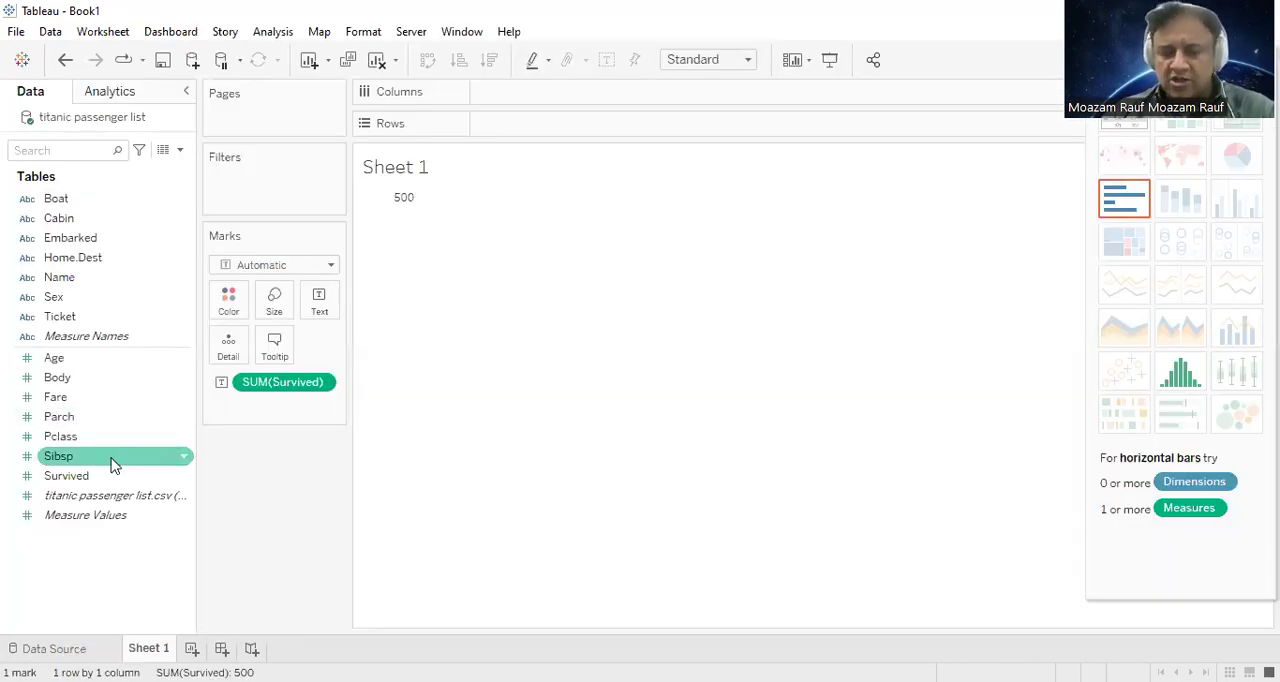
pyautogui.click(55, 630)
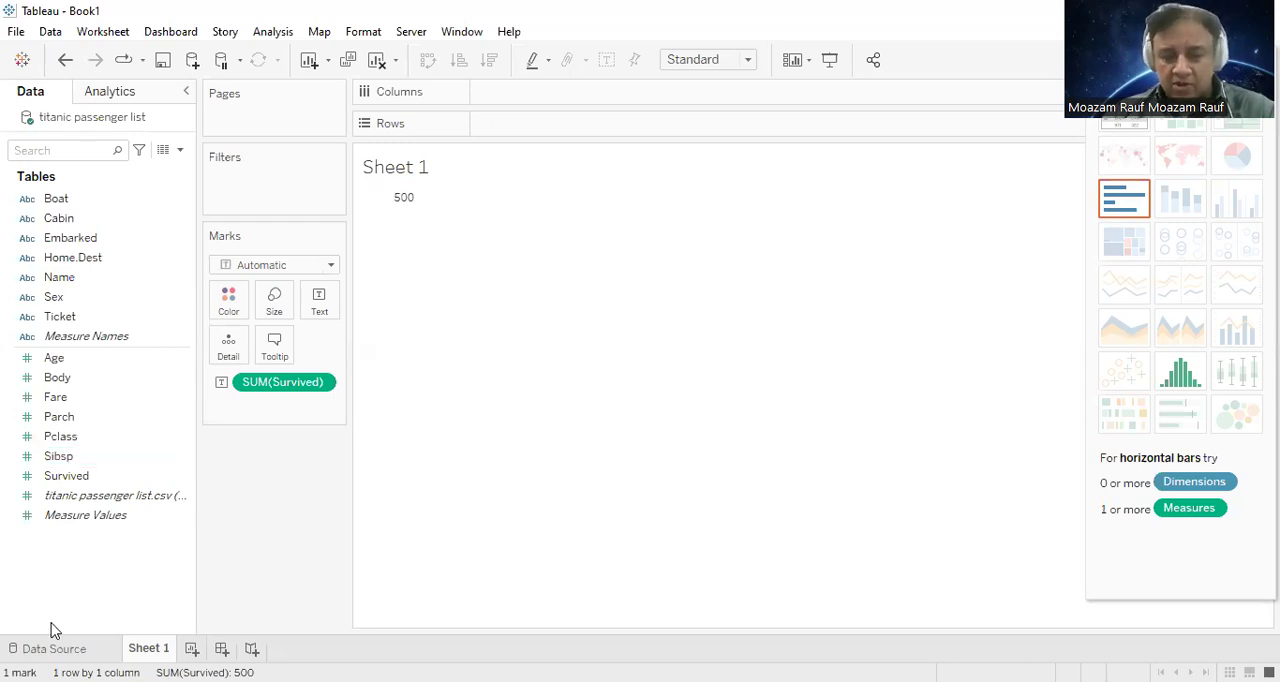
pyautogui.click(81, 497)
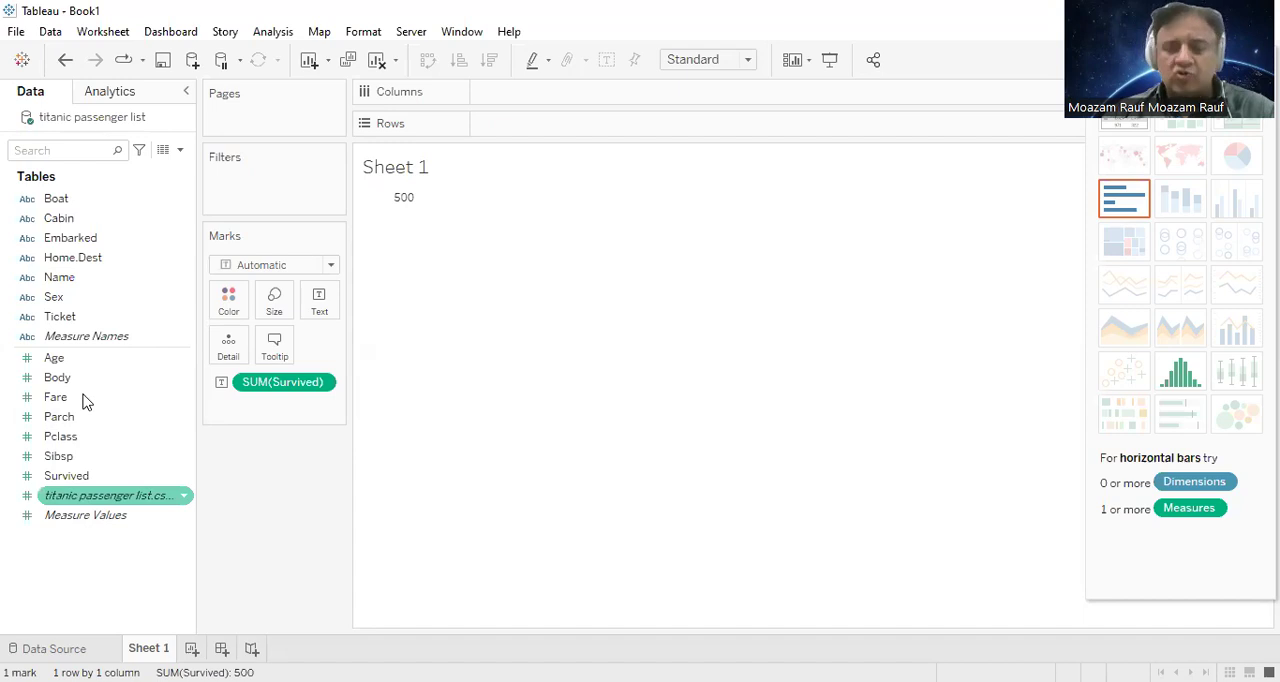
pyautogui.click(100, 379)
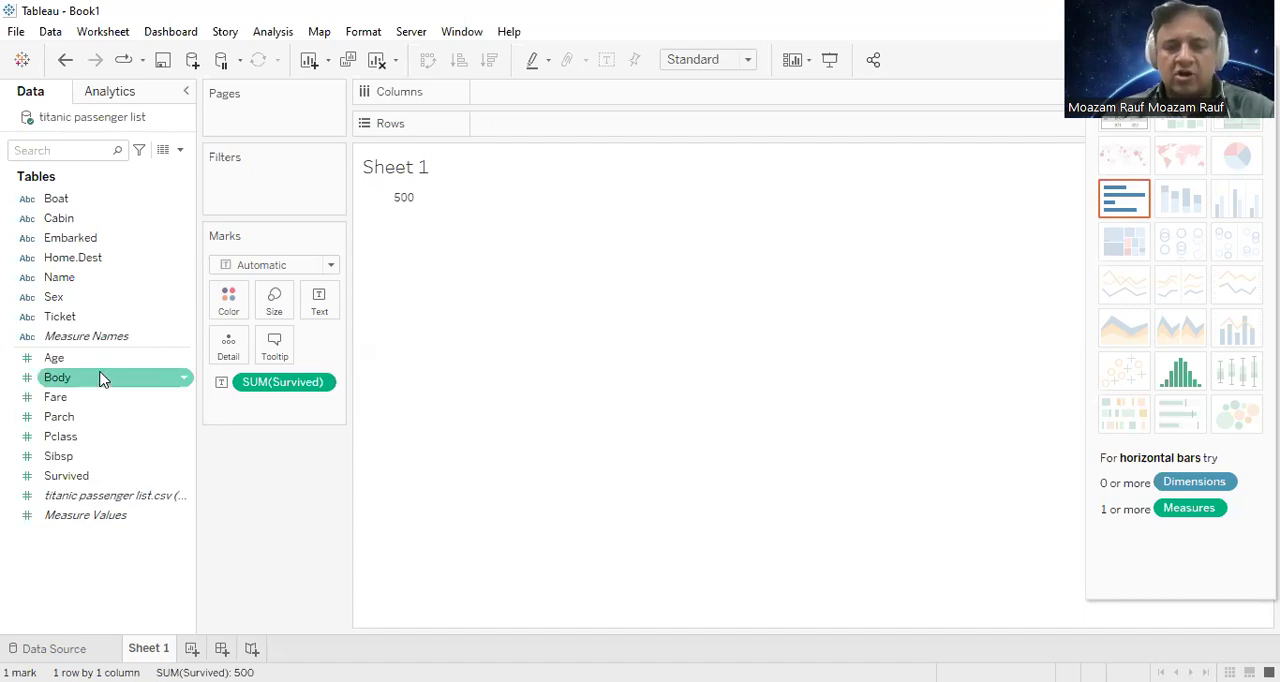
pyautogui.click(88, 417)
pyautogui.click(92, 457)
pyautogui.click(97, 478)
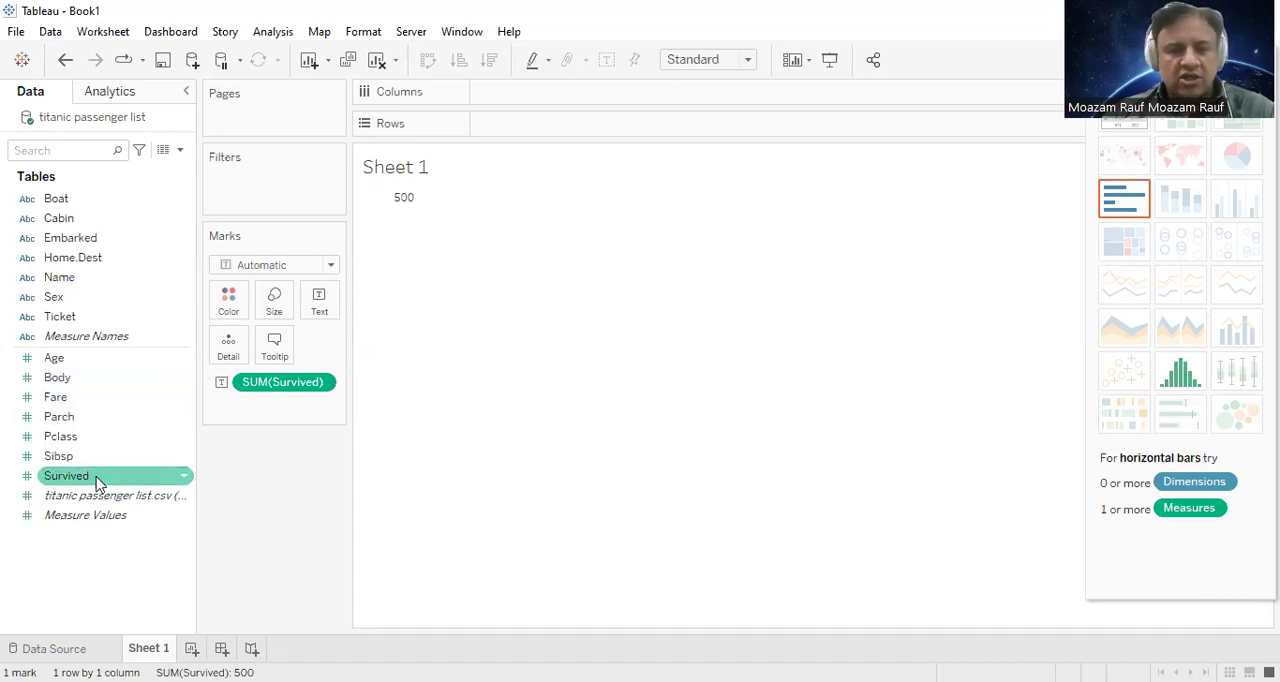
# Step: Convert the Survived field from a measure to a dimension
pyautogui.click(98, 480)
pyautogui.rightClick(98, 484)
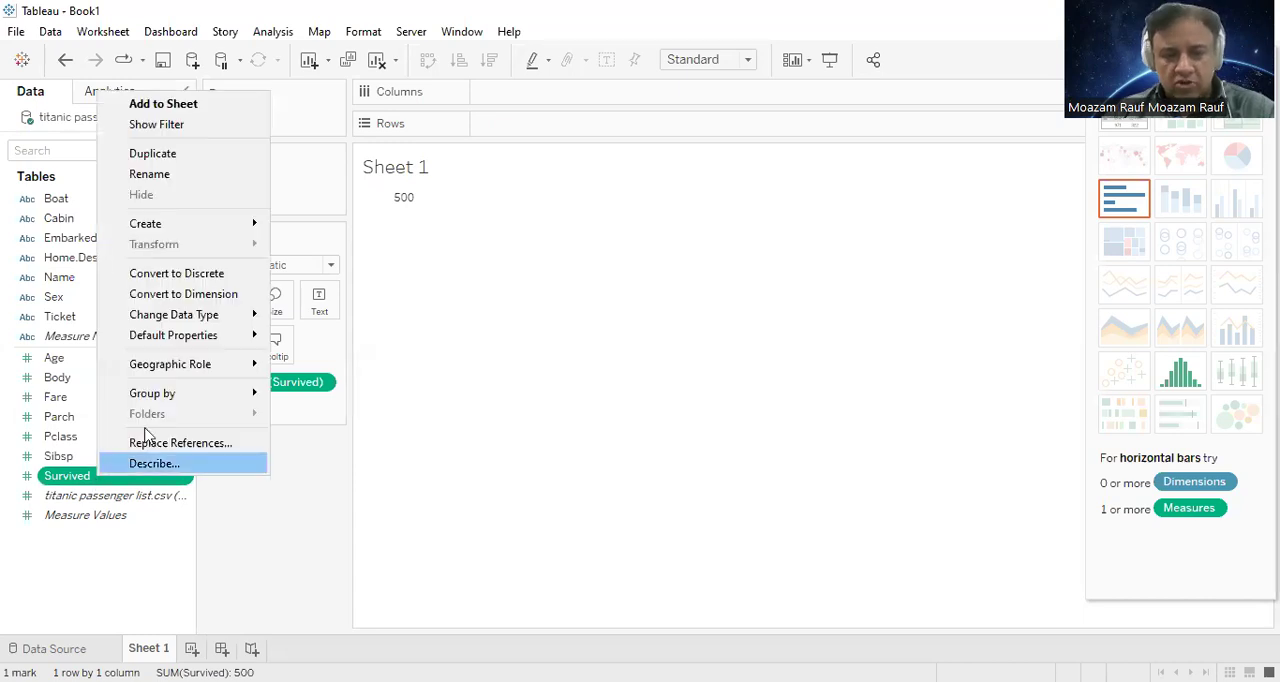
pyautogui.click(205, 296)
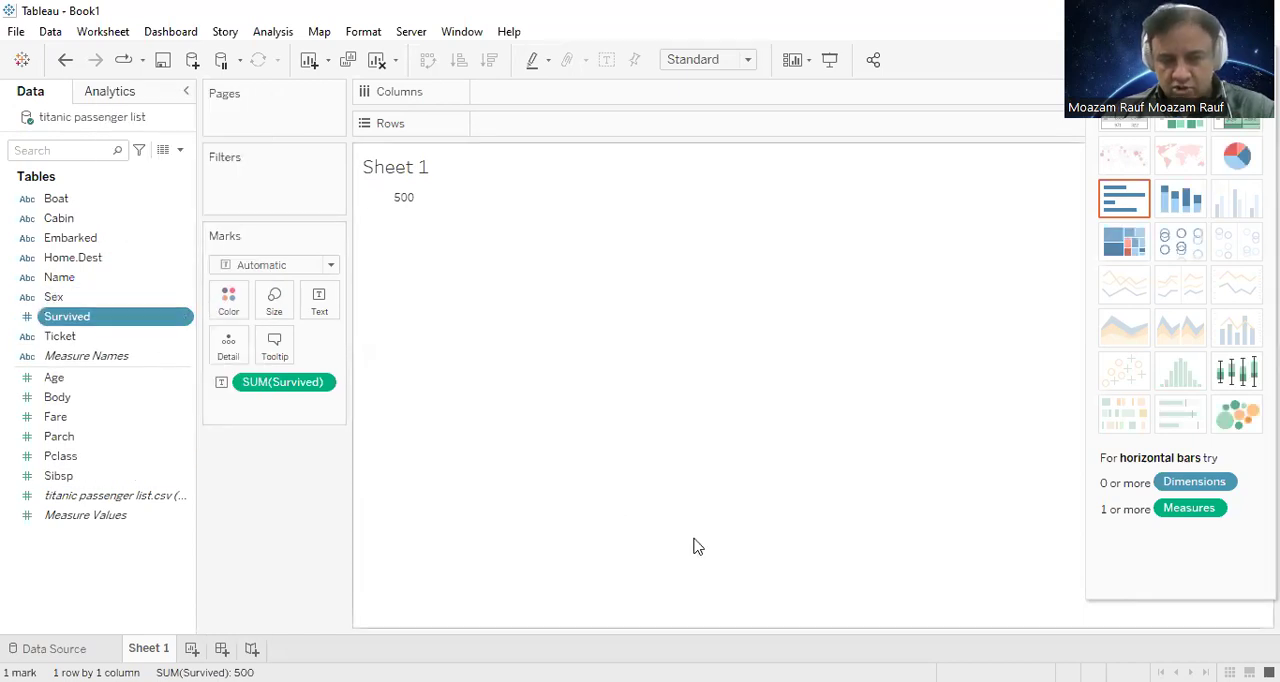
# Step: Clear the sheet and place the Survived dimension on Rows
pyautogui.rightClick(114, 318)
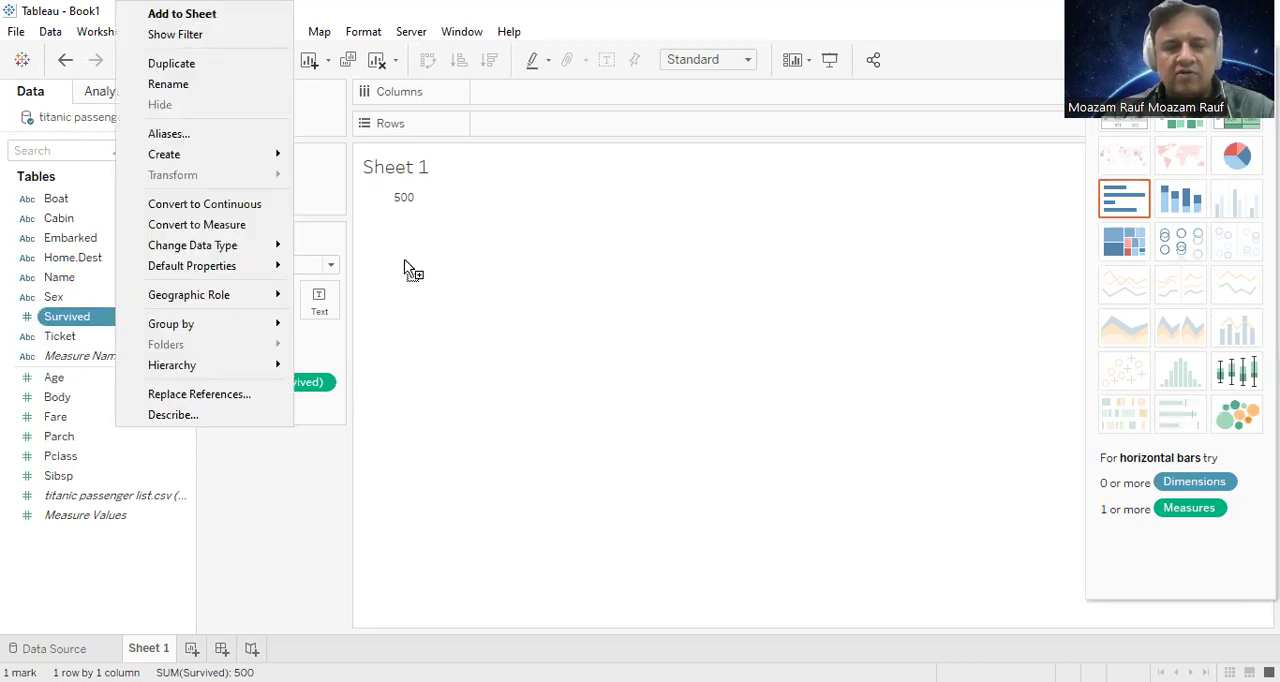
pyautogui.click(499, 98)
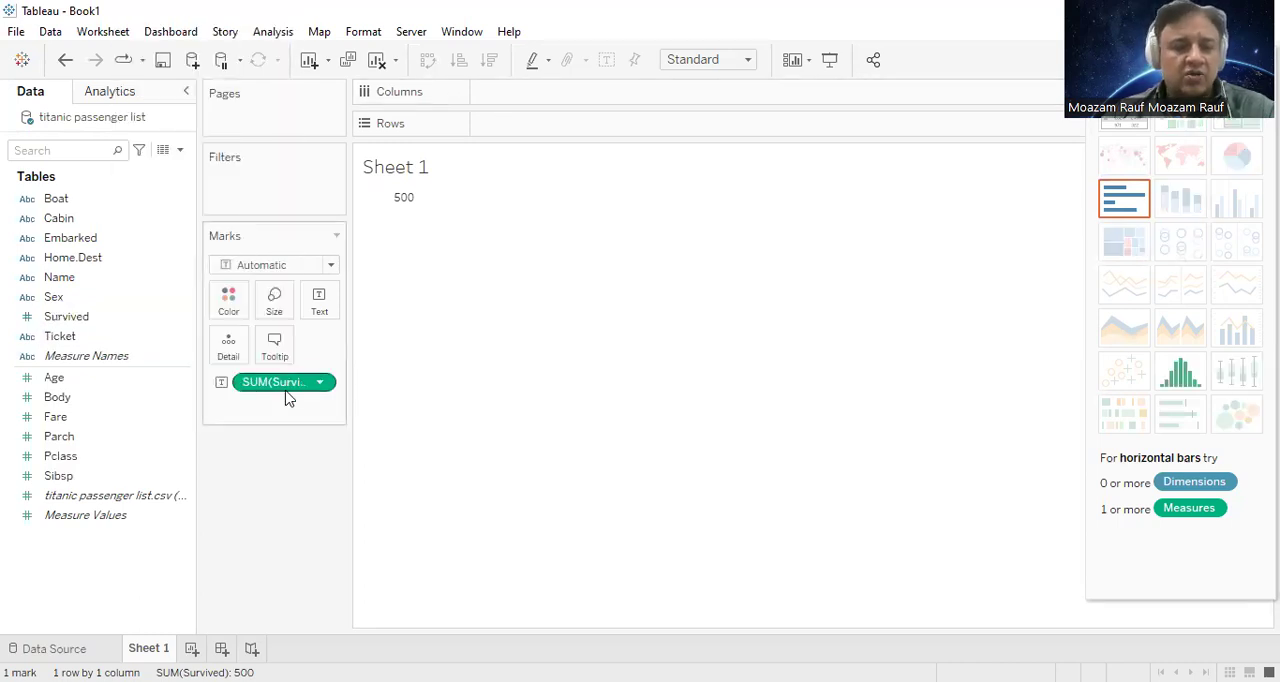
pyautogui.click(376, 59)
pyautogui.click(60, 318)
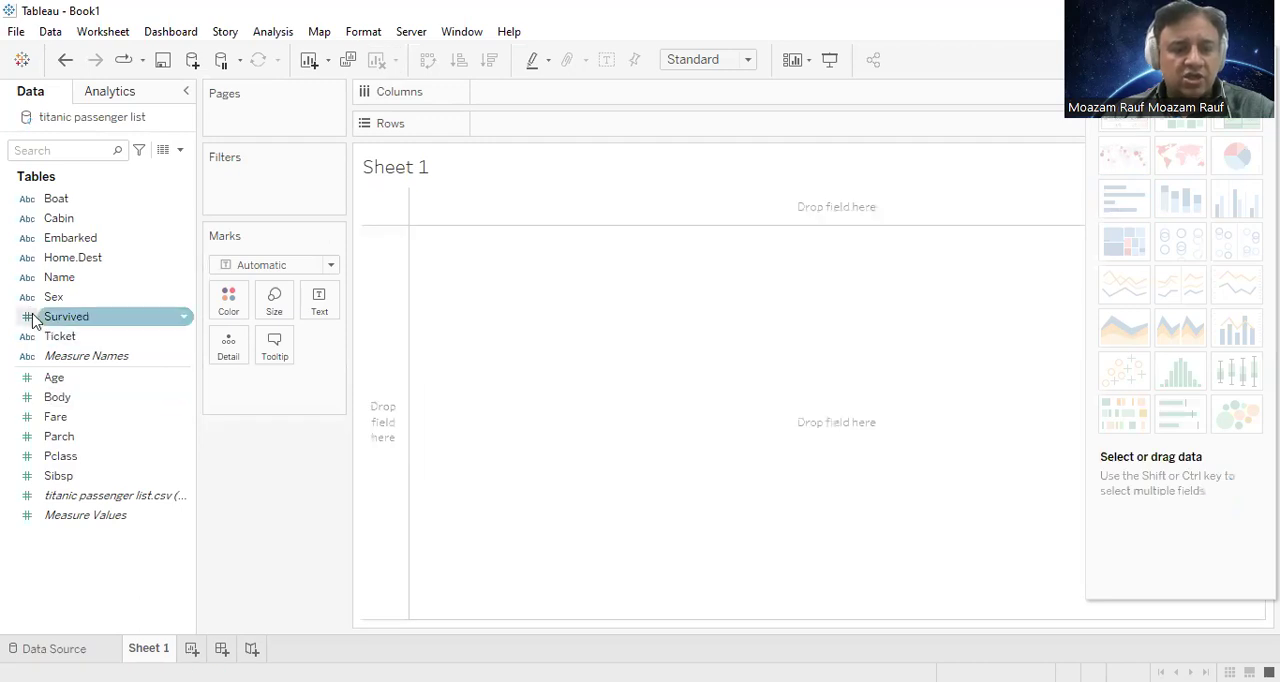
pyautogui.click(87, 321)
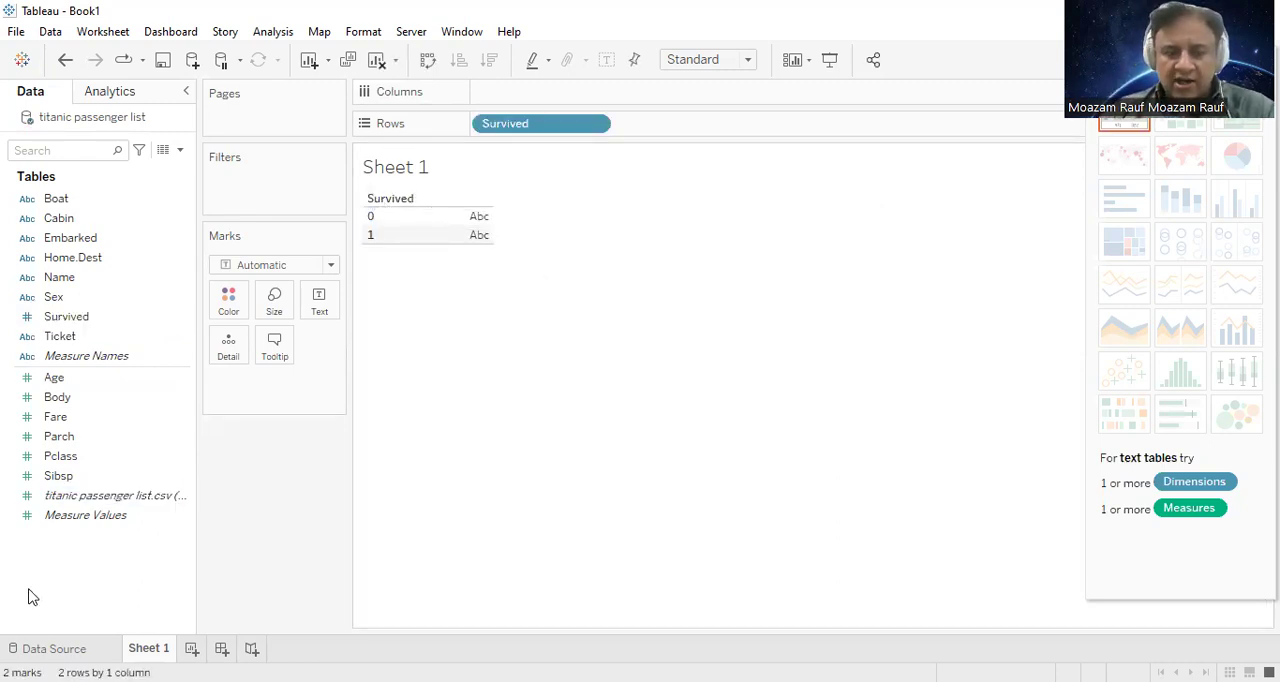
# Step: Add Measure Values to the Survived table and remove every measure except SUM(Age)
pyautogui.moveTo(97, 525); pyautogui.dragTo(463, 238)
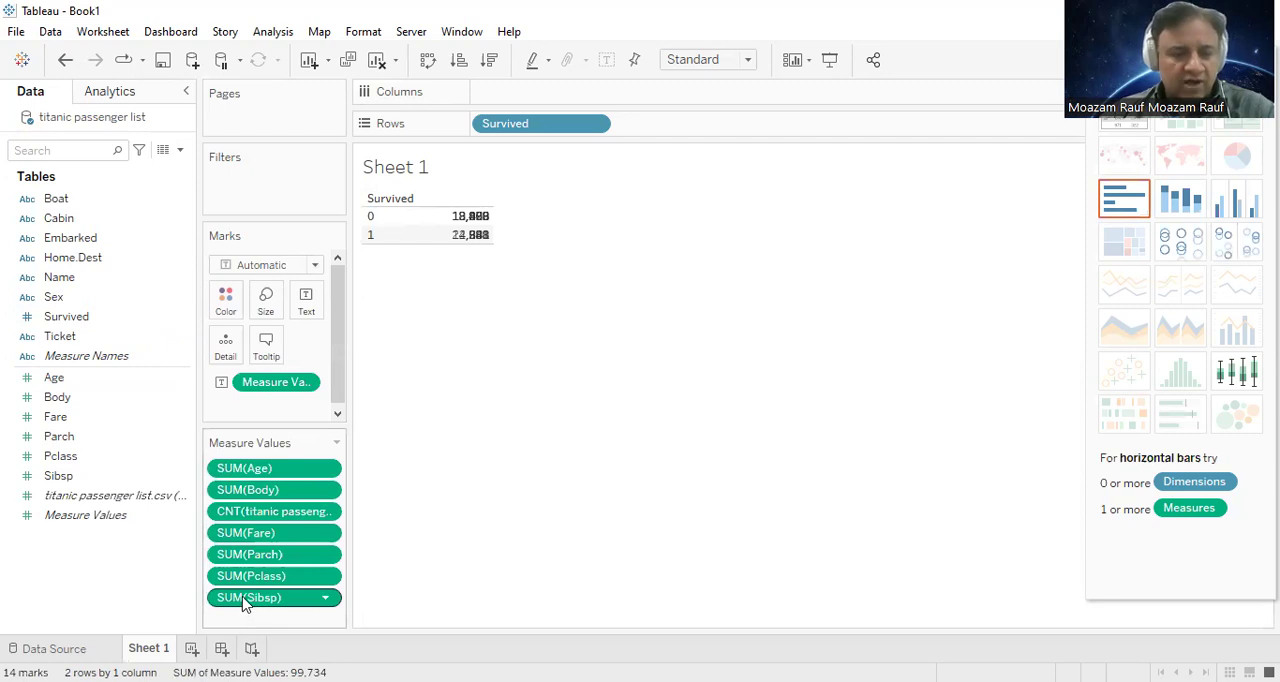
pyautogui.moveTo(280, 548); pyautogui.dragTo(182, 545)
pyautogui.moveTo(257, 601); pyautogui.dragTo(233, 527)
pyautogui.press('Delete')
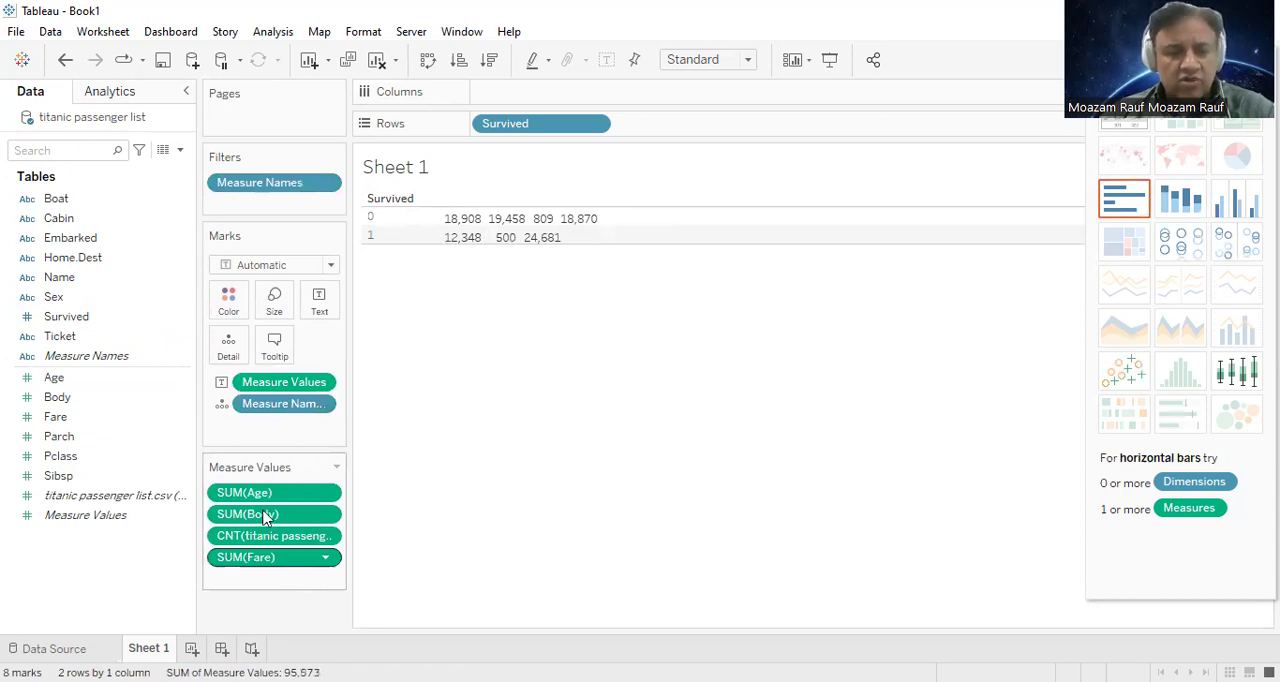
pyautogui.press('Delete')
pyautogui.press('Delete')
pyautogui.press('Delete')
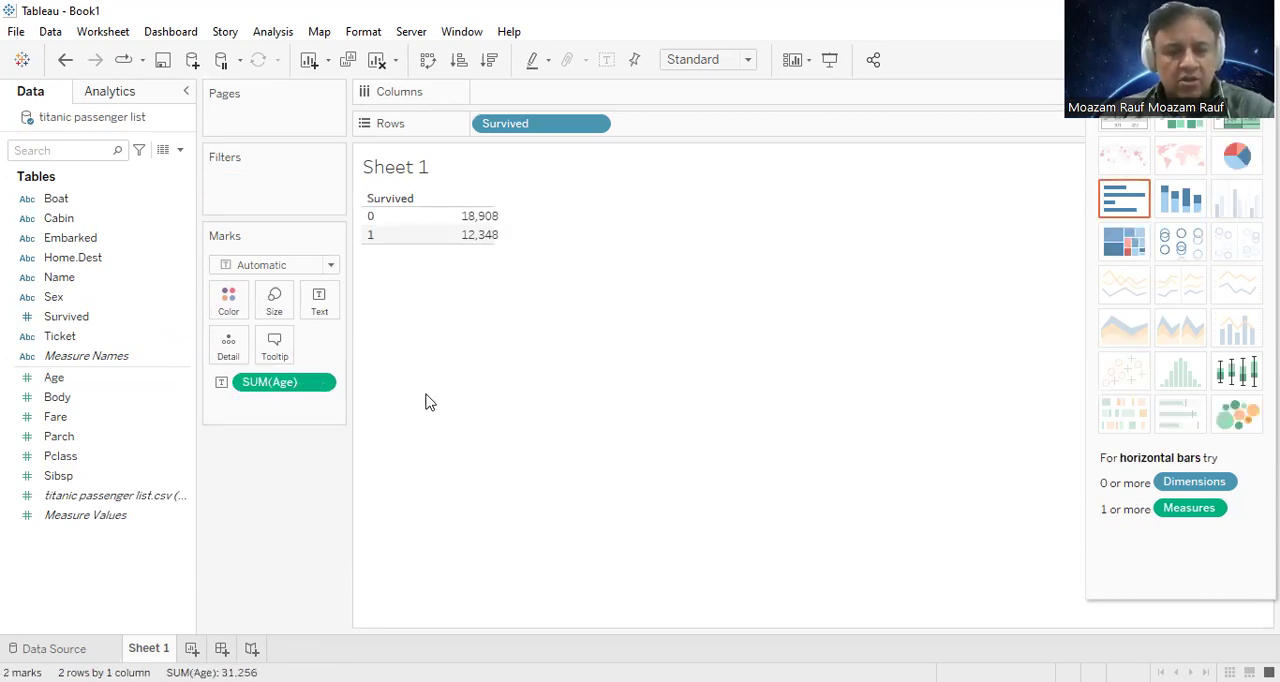
# Step: Remove SUM(Age) from the marks so the table contains only the Survived dimension
pyautogui.moveTo(478, 244)
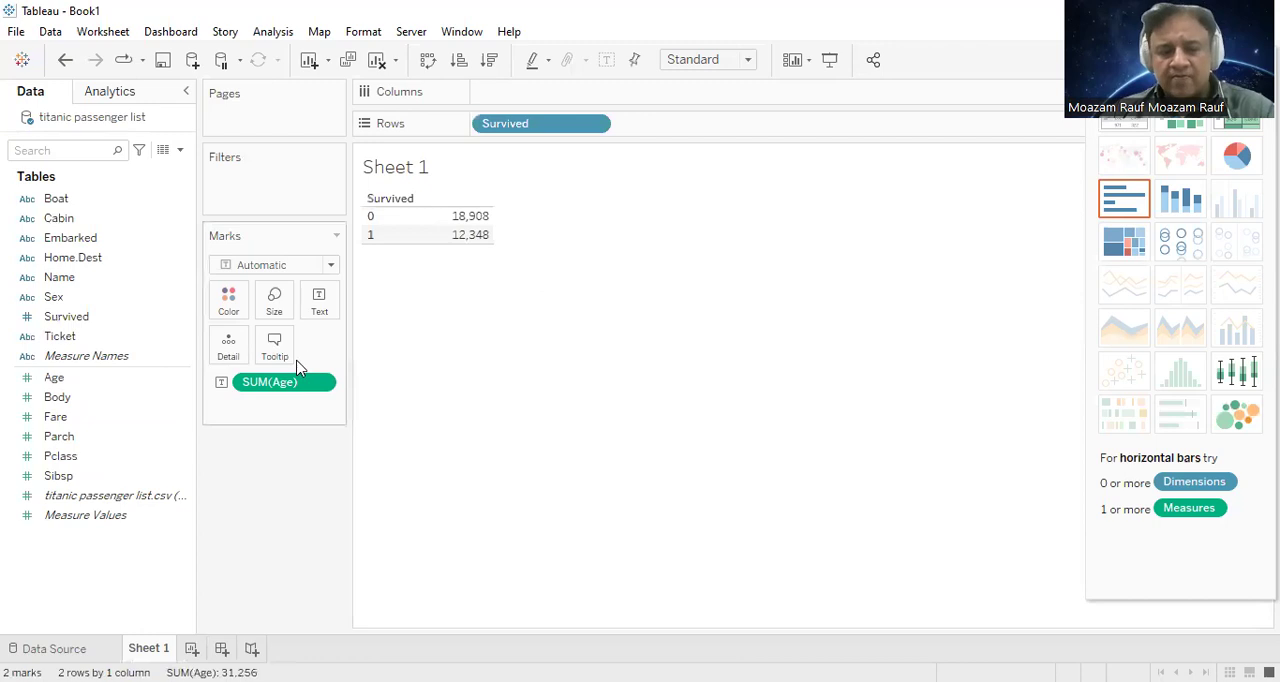
pyautogui.click(272, 382)
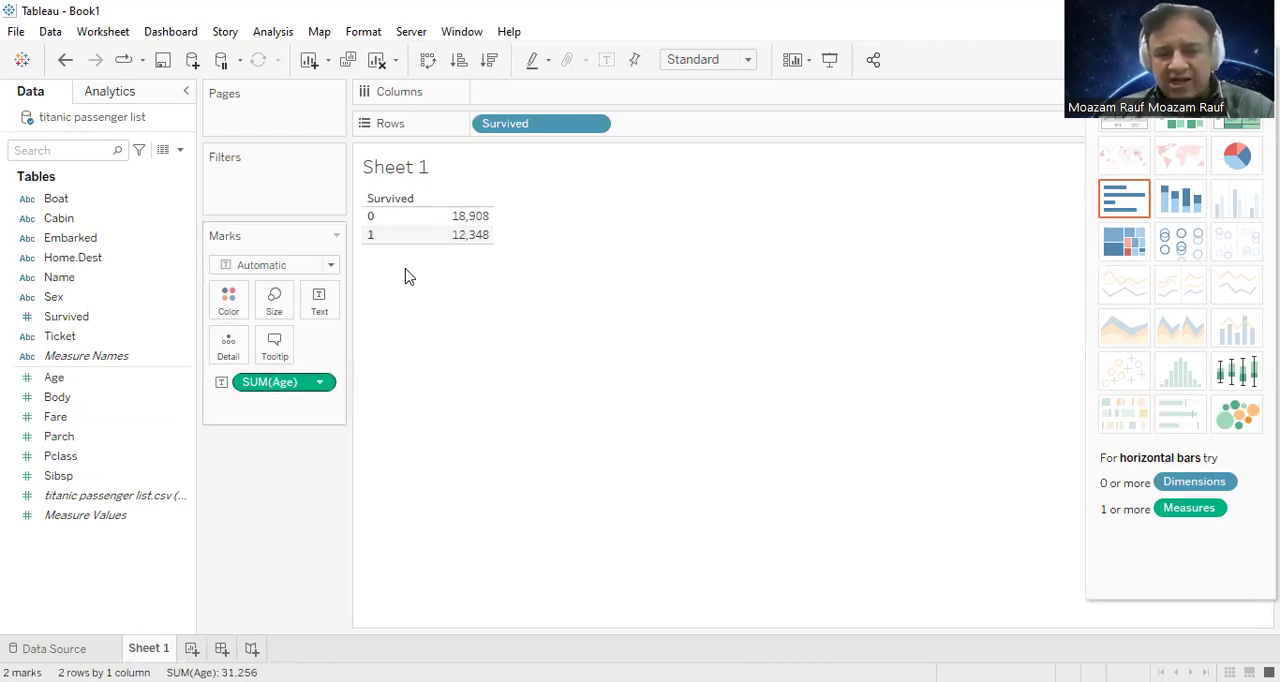
pyautogui.press('Delete')
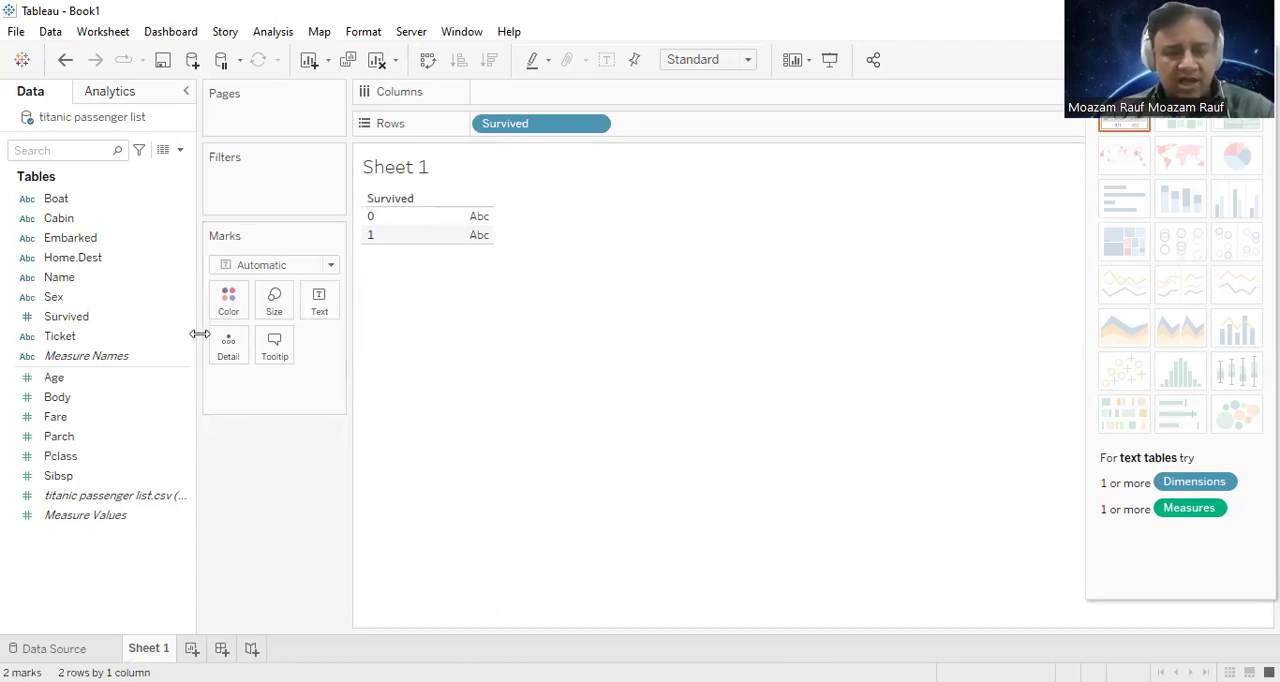
# Step: Set the Survived field's aliases to "Survived" for member 0 and "Died" for member 1
pyautogui.click(140, 320)
pyautogui.rightClick(140, 328)
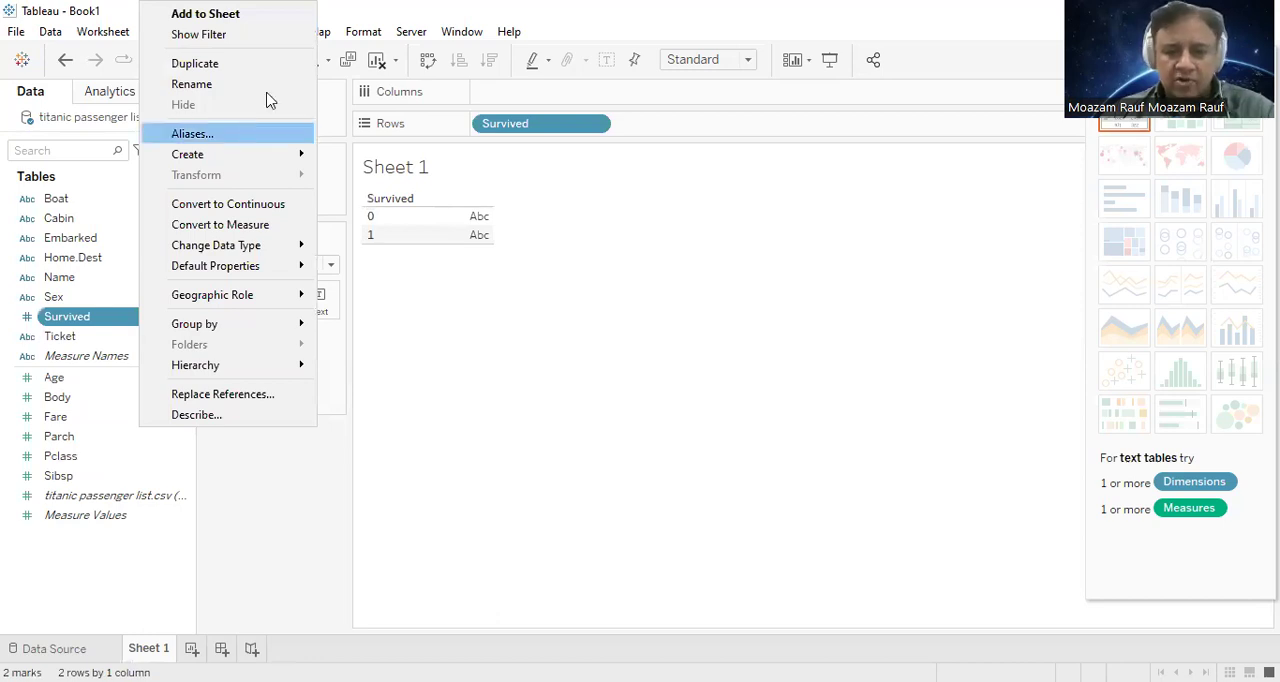
pyautogui.click(268, 133)
pyautogui.click(646, 262)
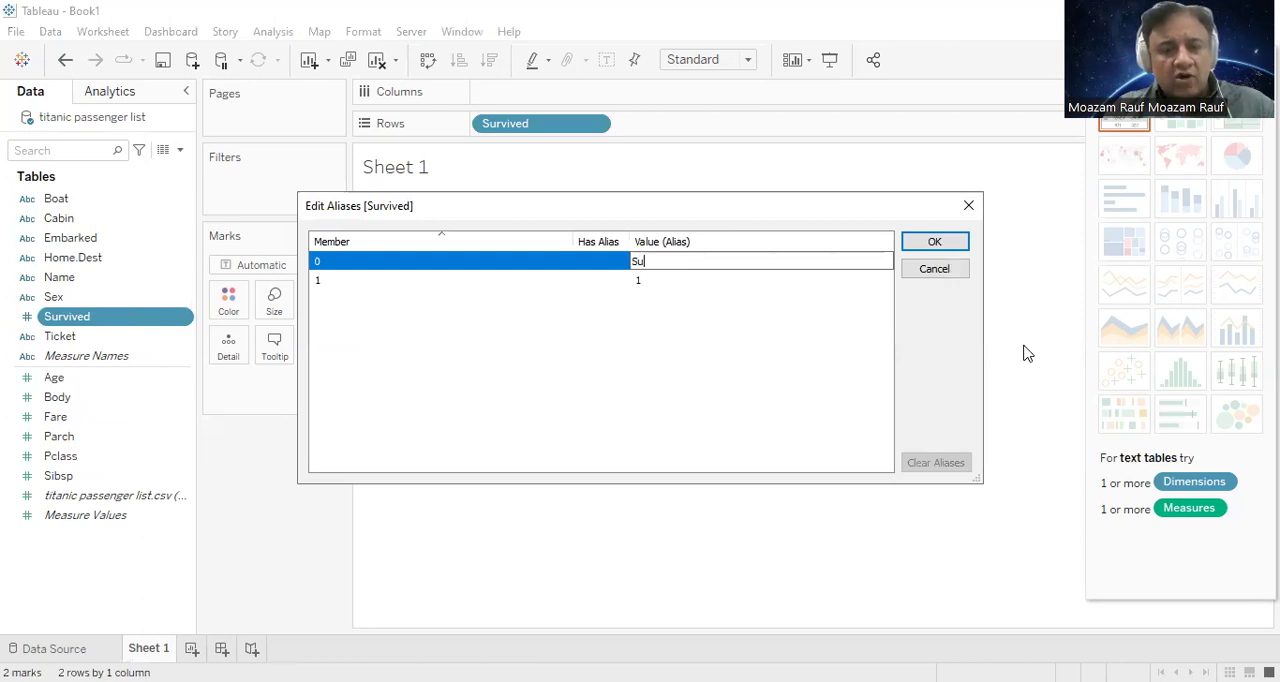
pyautogui.write('Su')
pyautogui.press('BackSpace')
pyautogui.press('BackSpace')
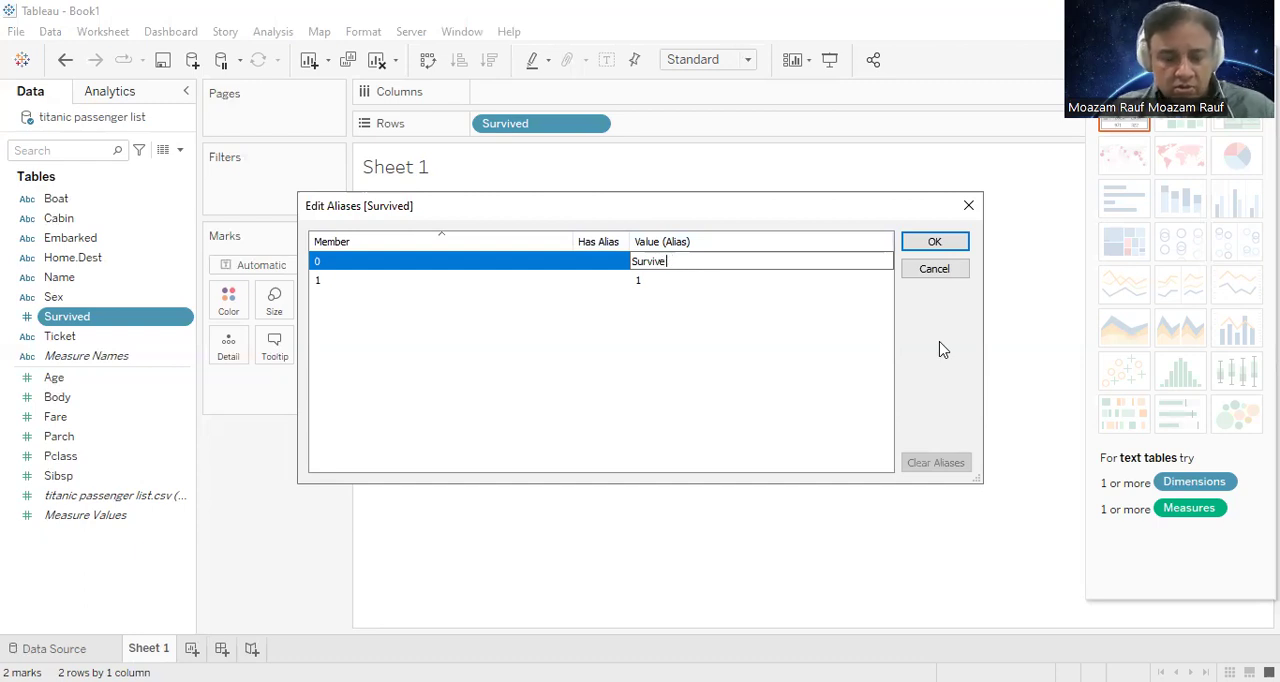
pyautogui.click(641, 261)
pyautogui.click(663, 281)
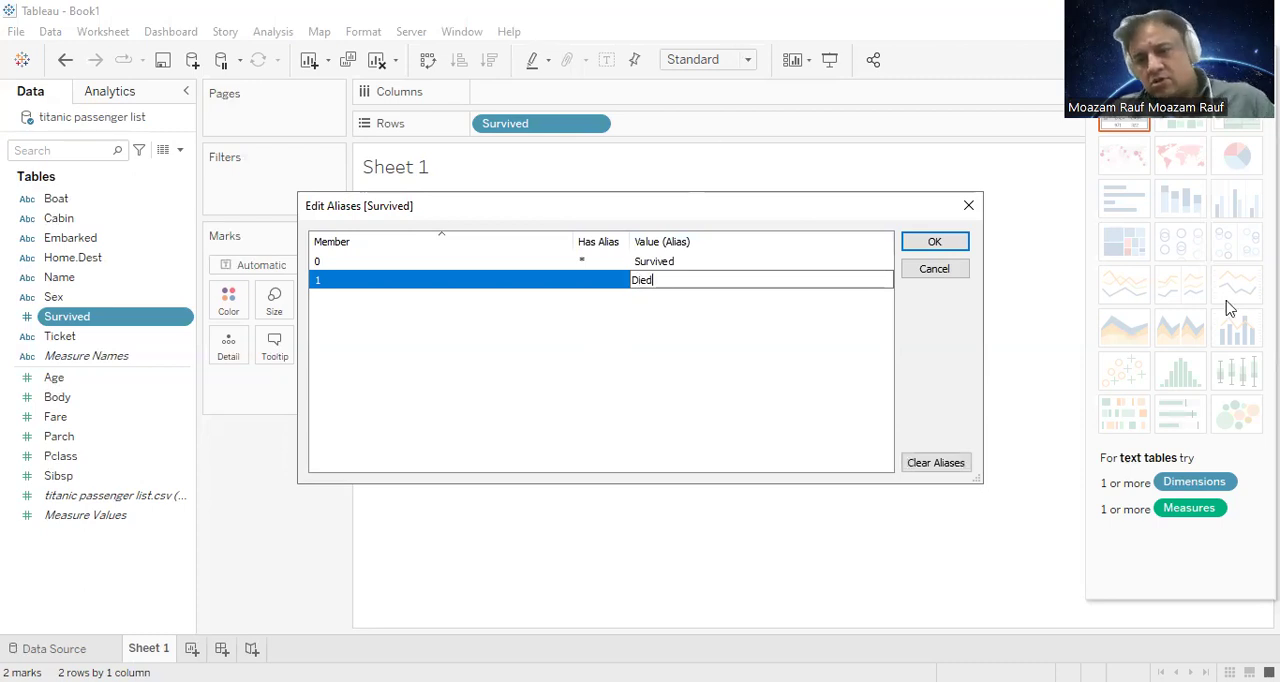
pyautogui.click(940, 243)
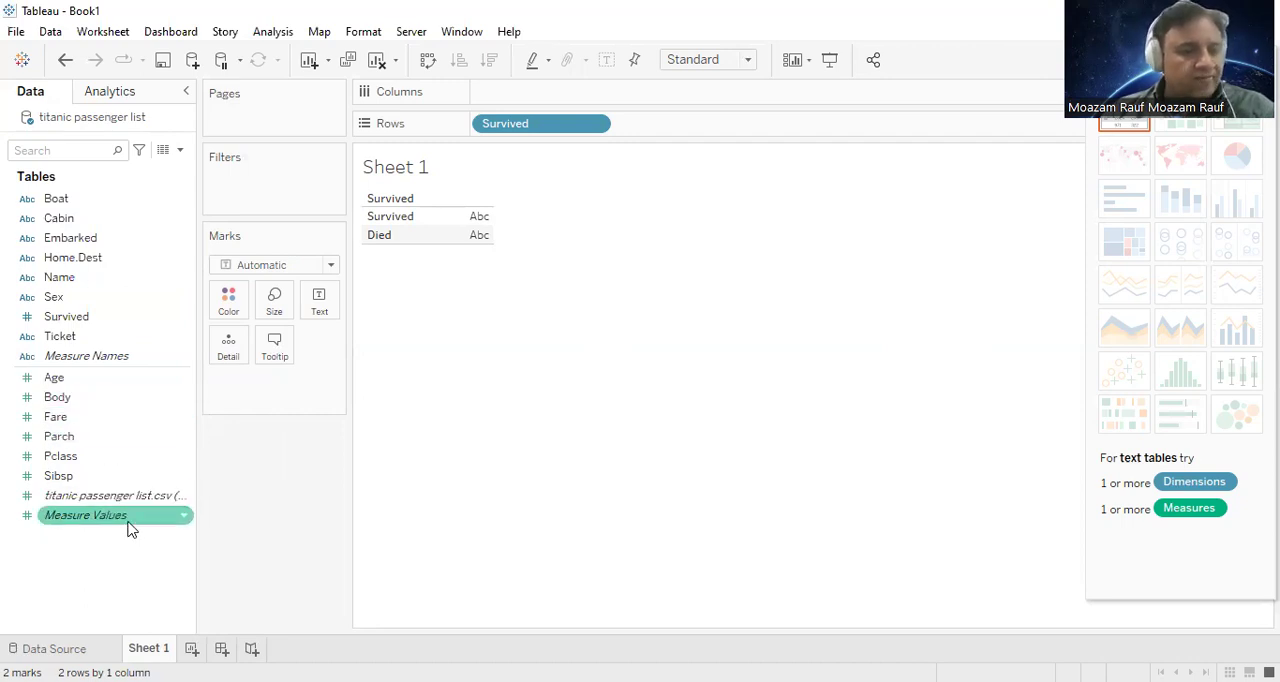
# Step: Add Measure Values to the Survived table and remove every measure except the count of titanic passenger list.csv
pyautogui.moveTo(115, 531); pyautogui.dragTo(489, 243)
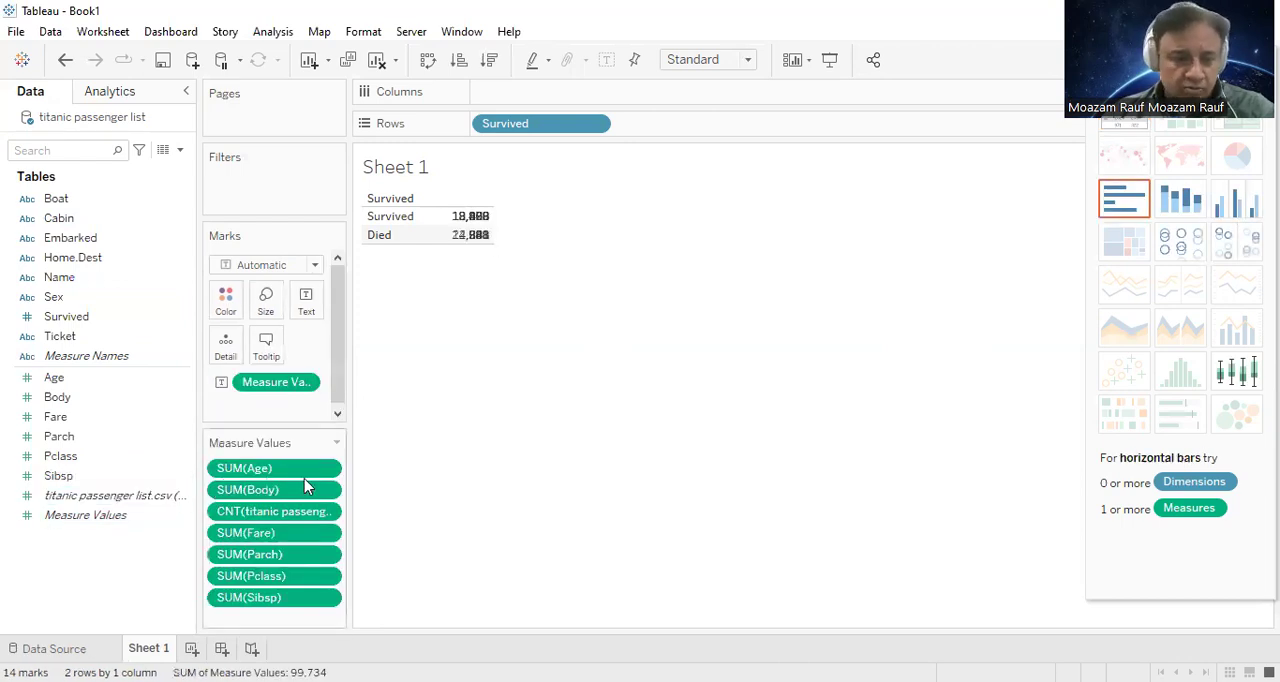
pyautogui.moveTo(238, 604); pyautogui.dragTo(65, 614)
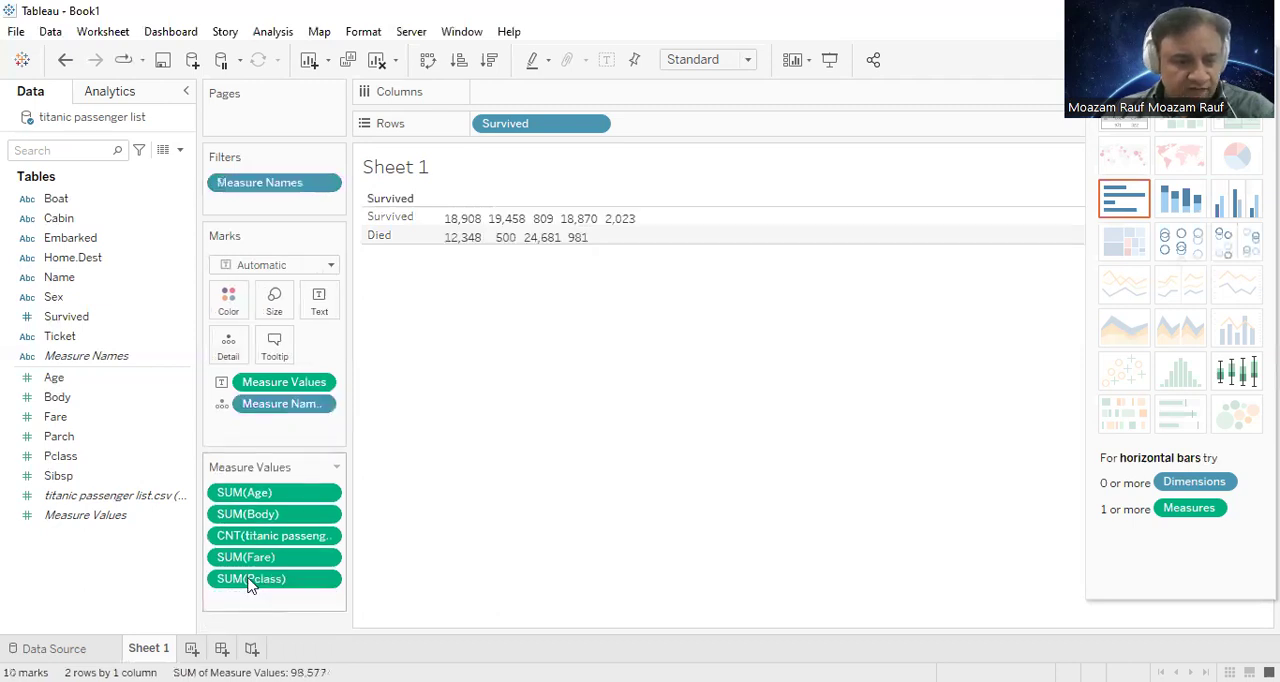
pyautogui.moveTo(108, 572); pyautogui.dragTo(108, 572)
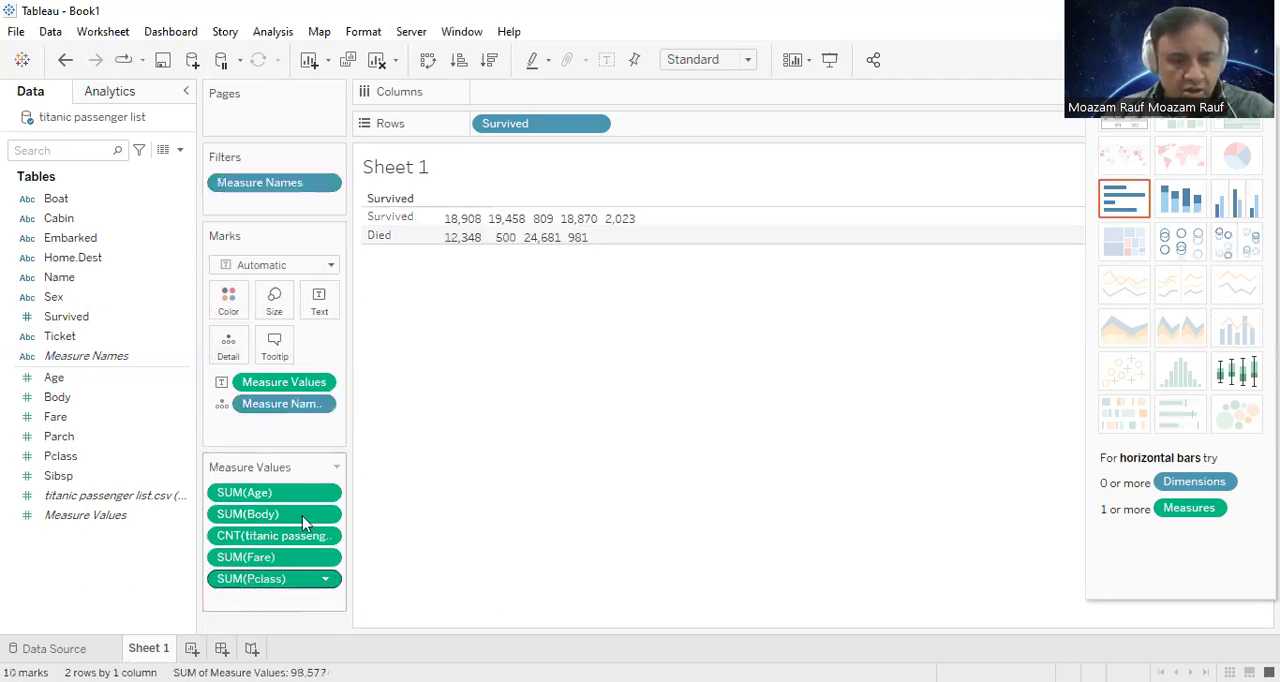
pyautogui.click(280, 518)
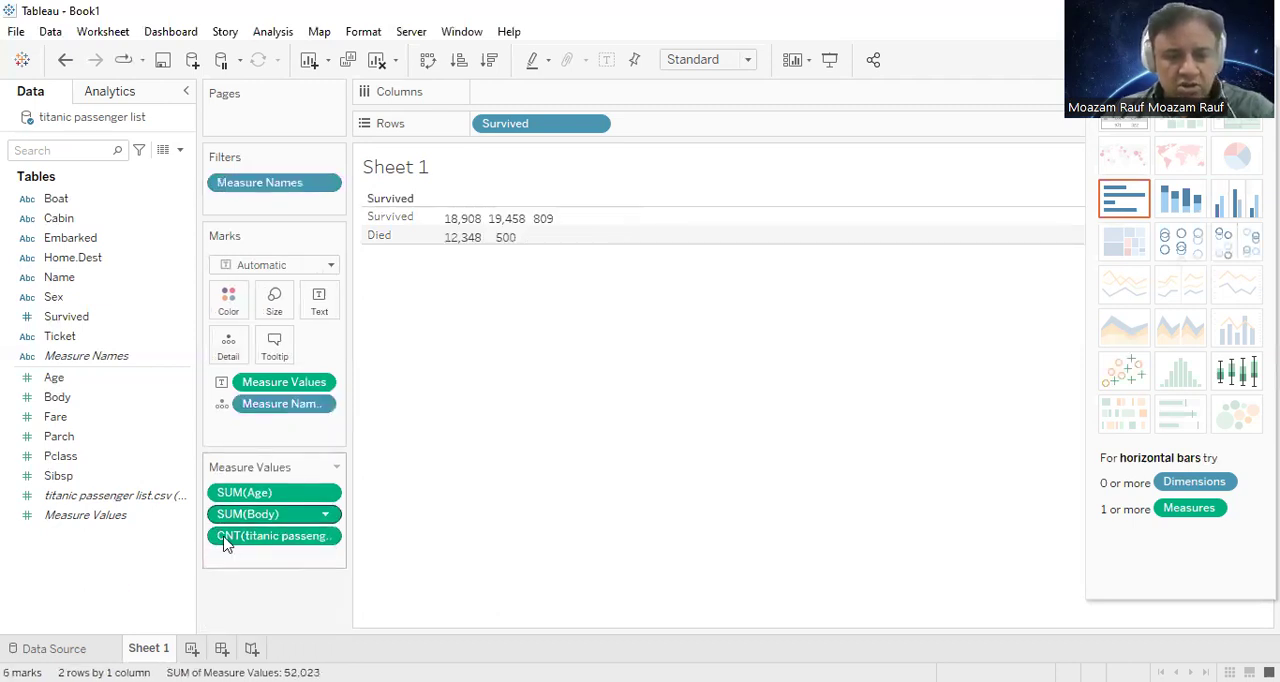
pyautogui.press('Delete')
pyautogui.moveTo(305, 520); pyautogui.dragTo(338, 390)
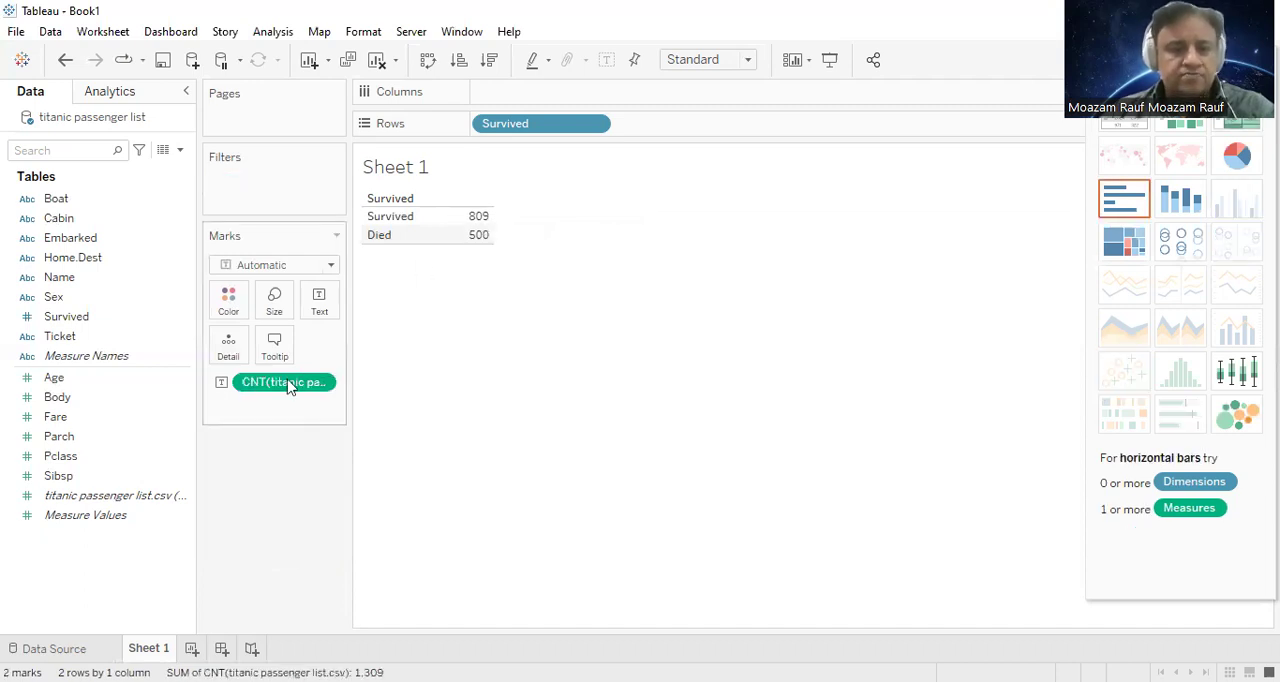
pyautogui.moveTo(477, 220)
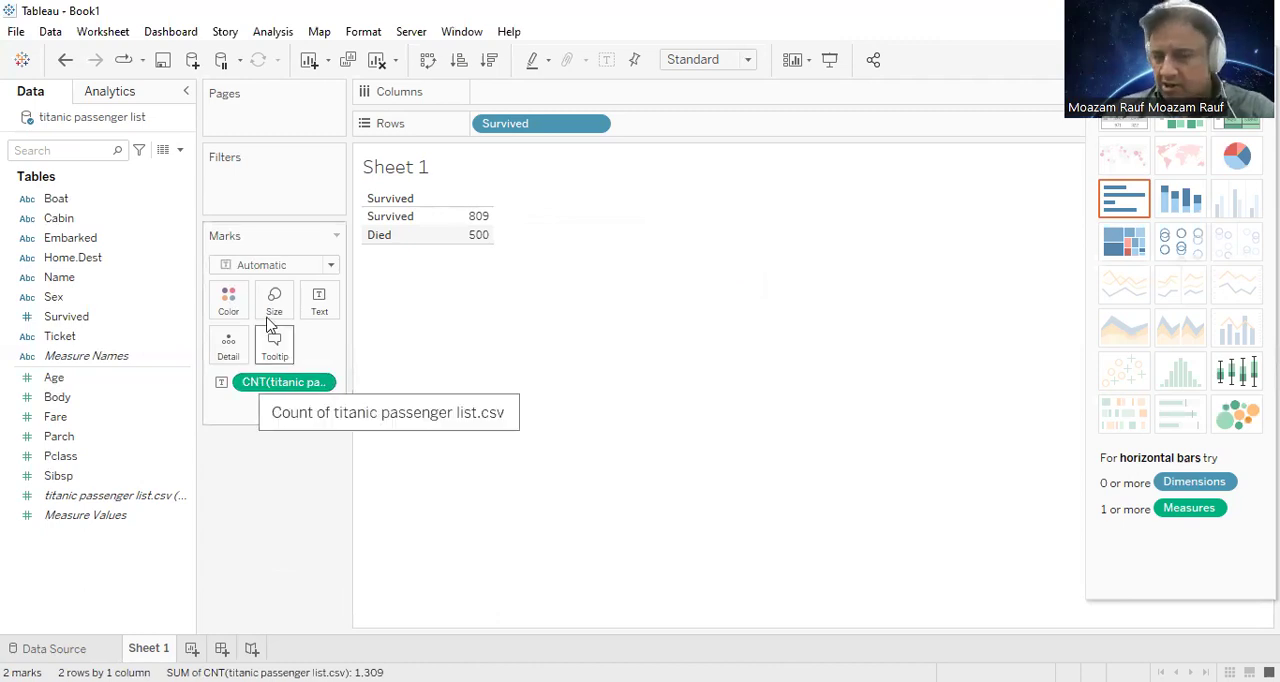
# Step: Clear the sheet, including the passenger count, and place the Name dimension on Rows
pyautogui.moveTo(95, 597); pyautogui.dragTo(342, 352)
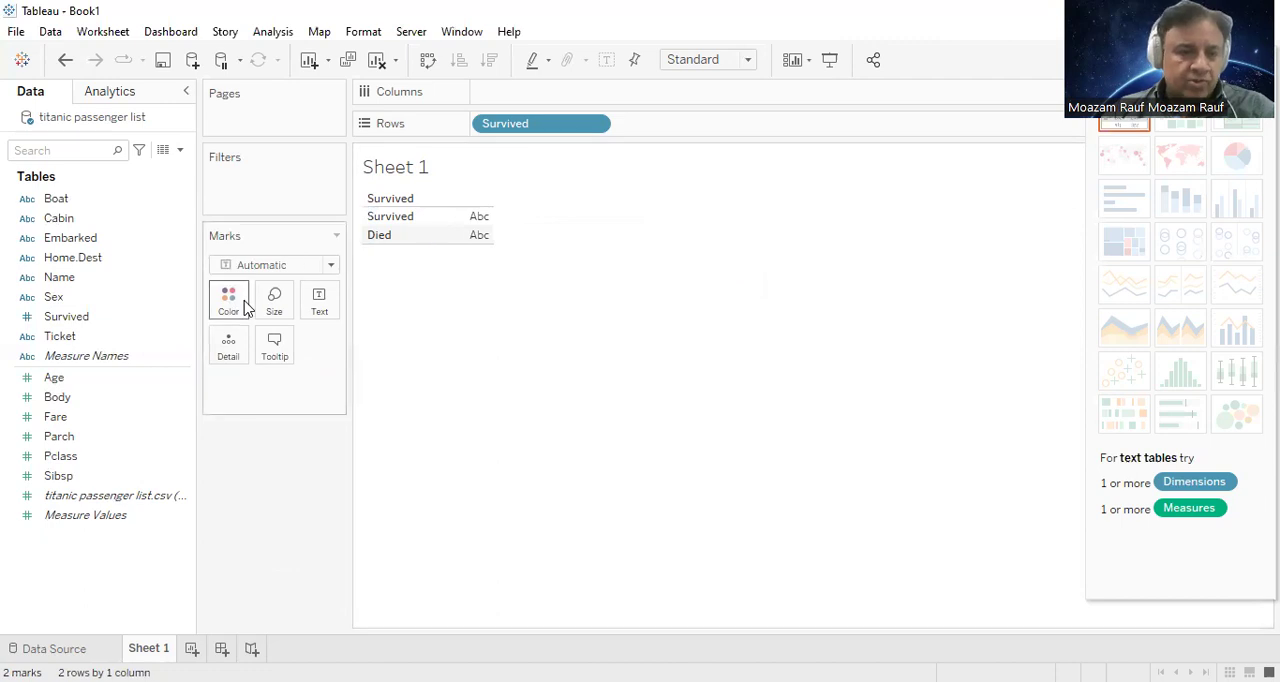
pyautogui.click(377, 59)
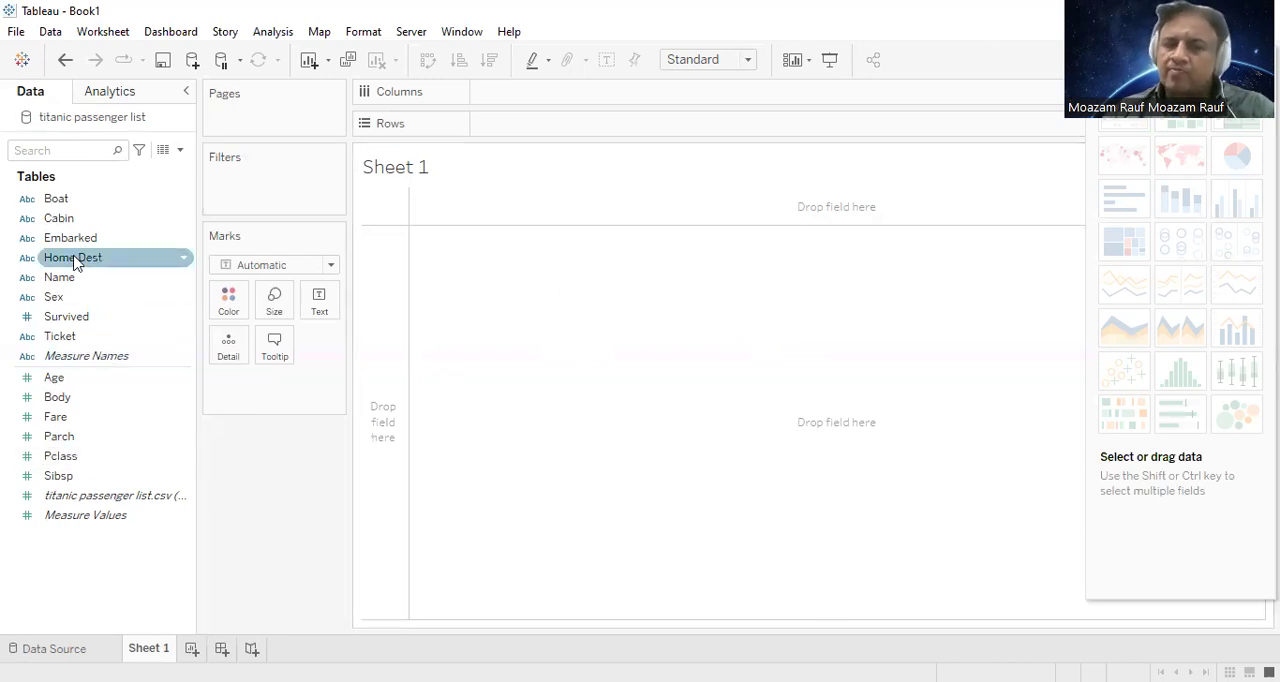
pyautogui.moveTo(92, 281); pyautogui.dragTo(514, 314)
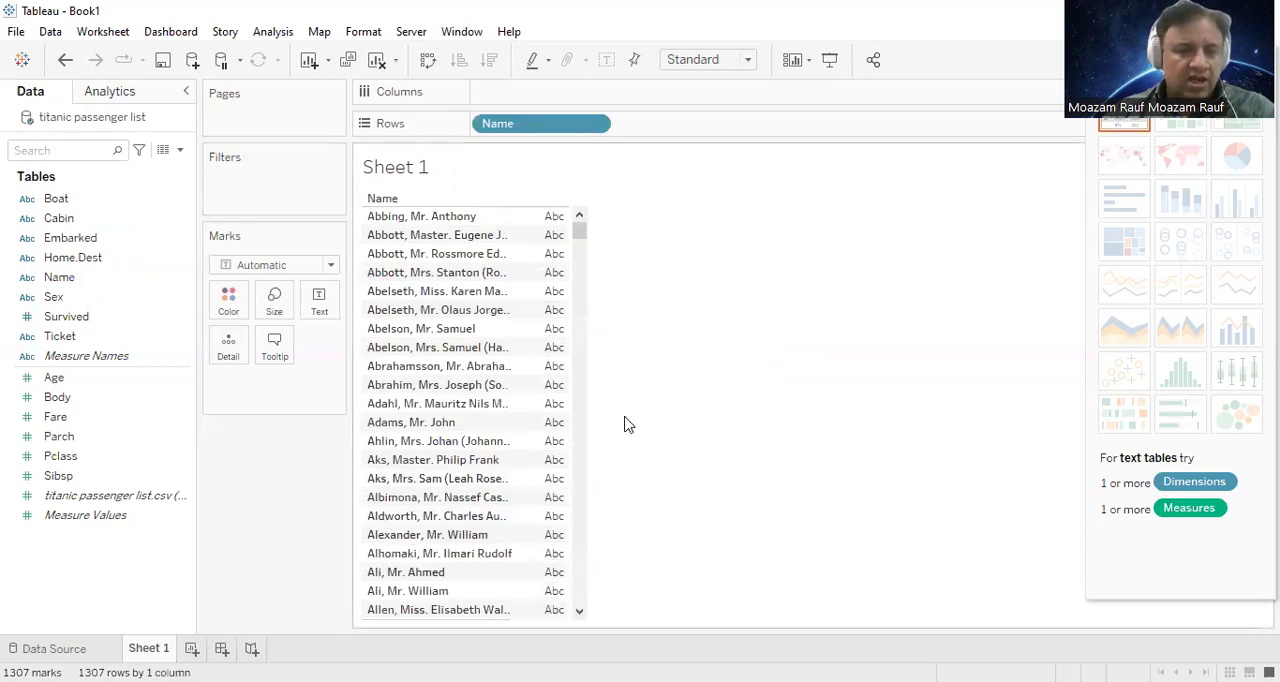
# Step: Add Age to the Name table as the summed text value for each passenger
pyautogui.click(65, 381)
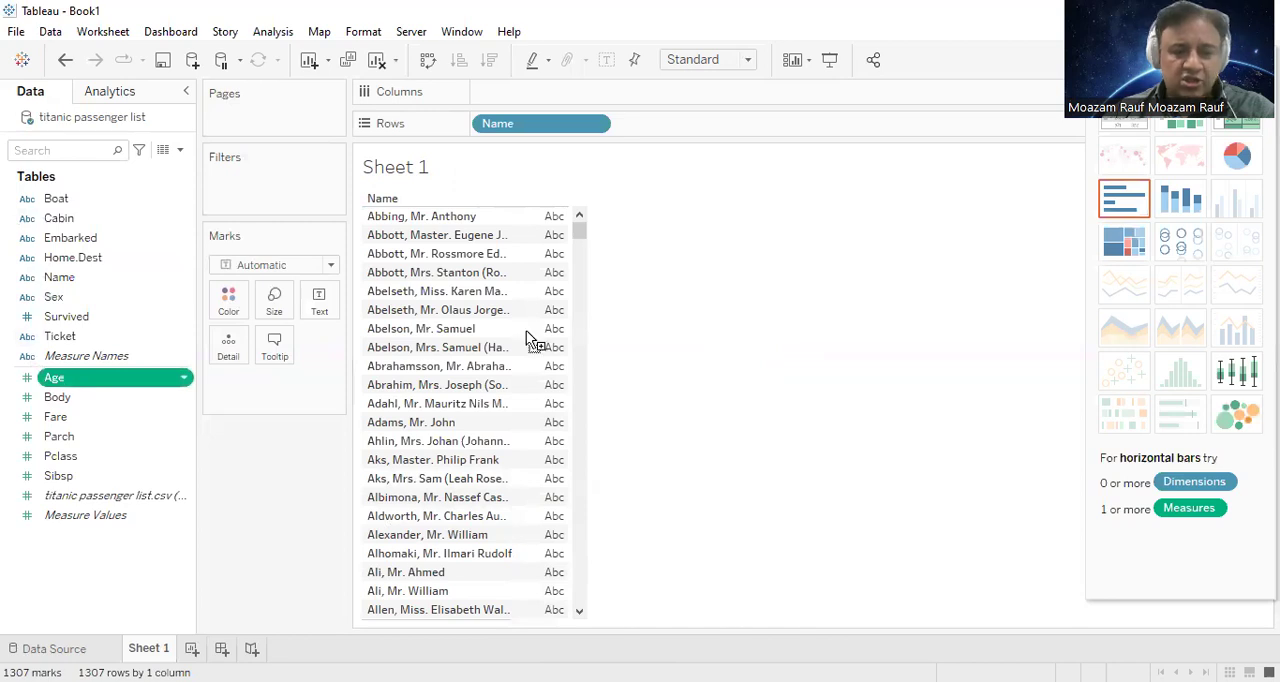
pyautogui.moveTo(557, 340); pyautogui.dragTo(560, 338)
pyautogui.moveTo(579, 230); pyautogui.dragTo(606, 172)
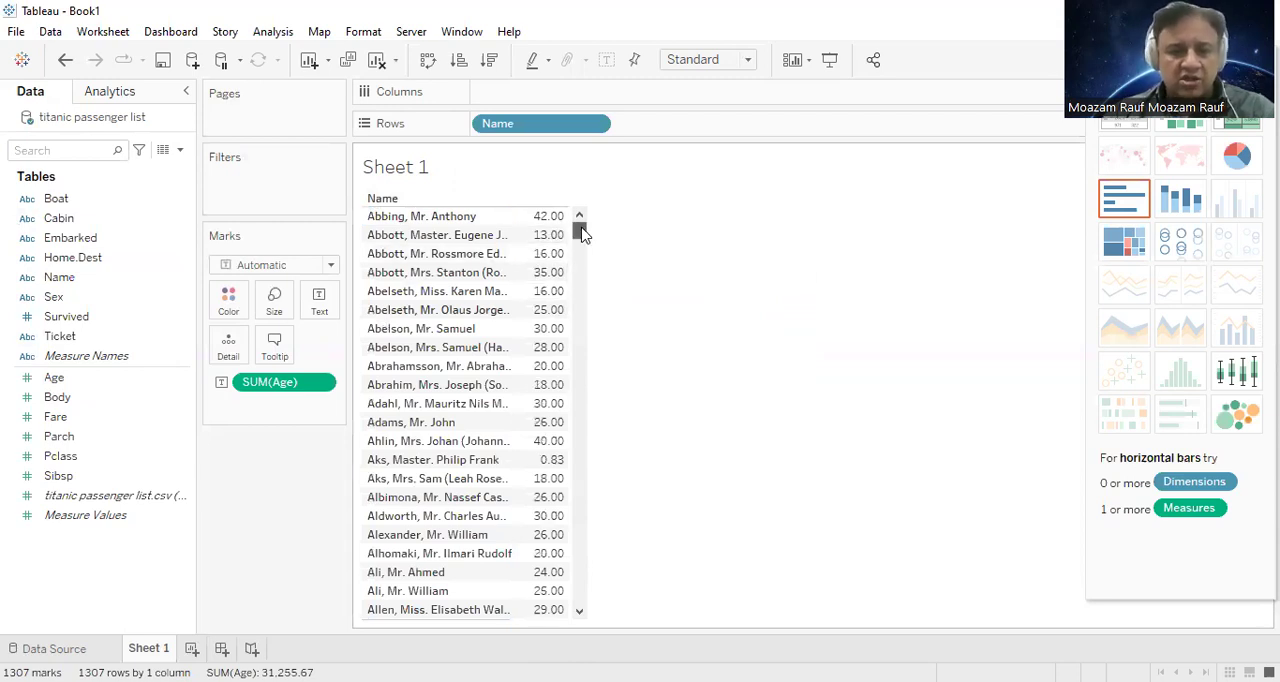
# Step: Sort the Name dimension by the Age field in descending order, using Sum as the aggregation
pyautogui.rightClick(560, 125)
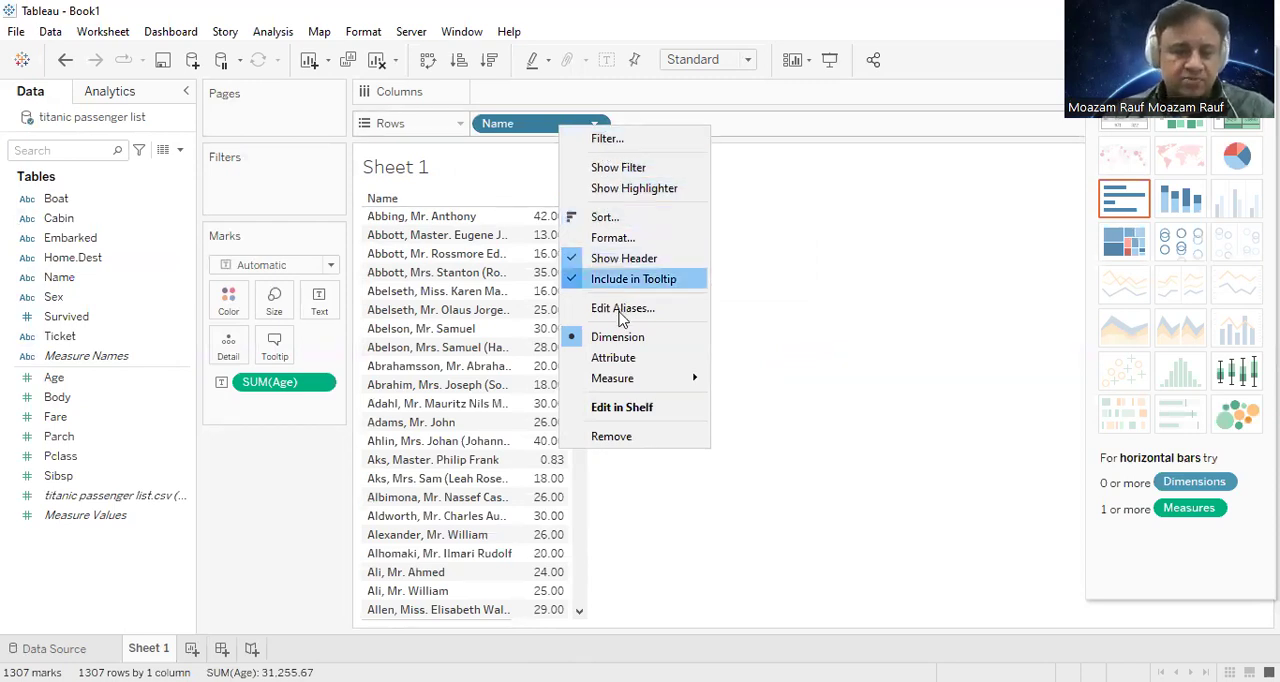
pyautogui.click(666, 217)
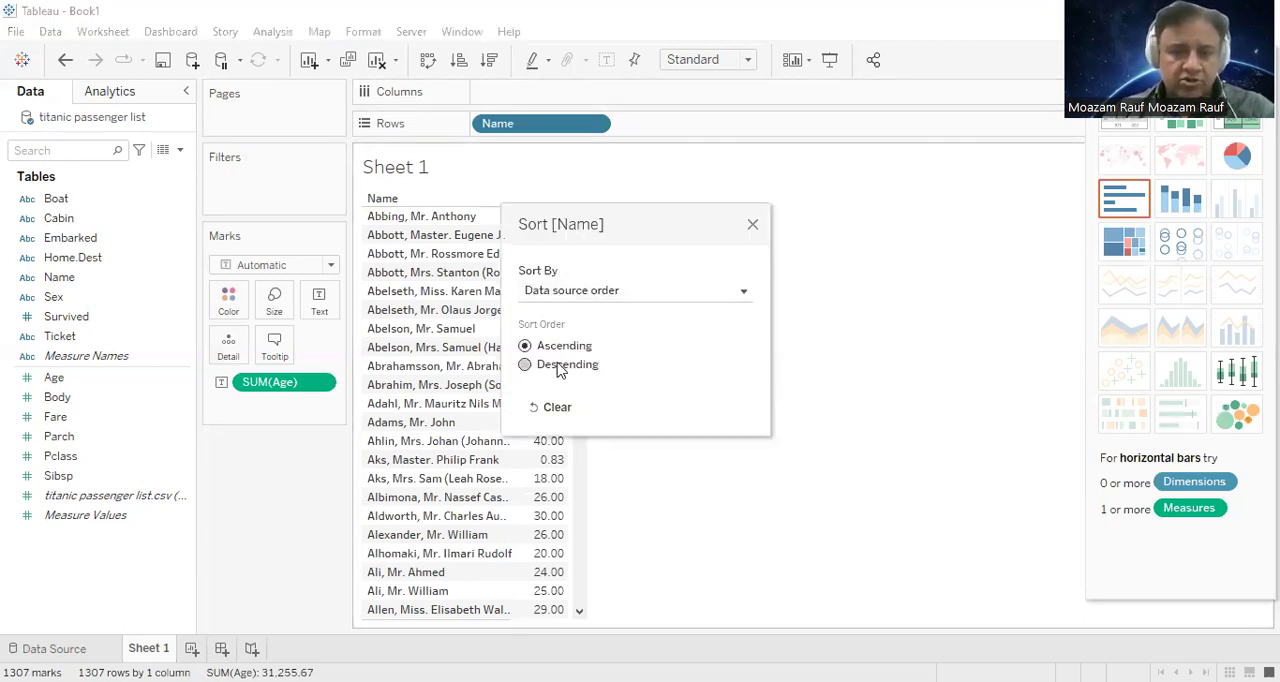
pyautogui.click(686, 289)
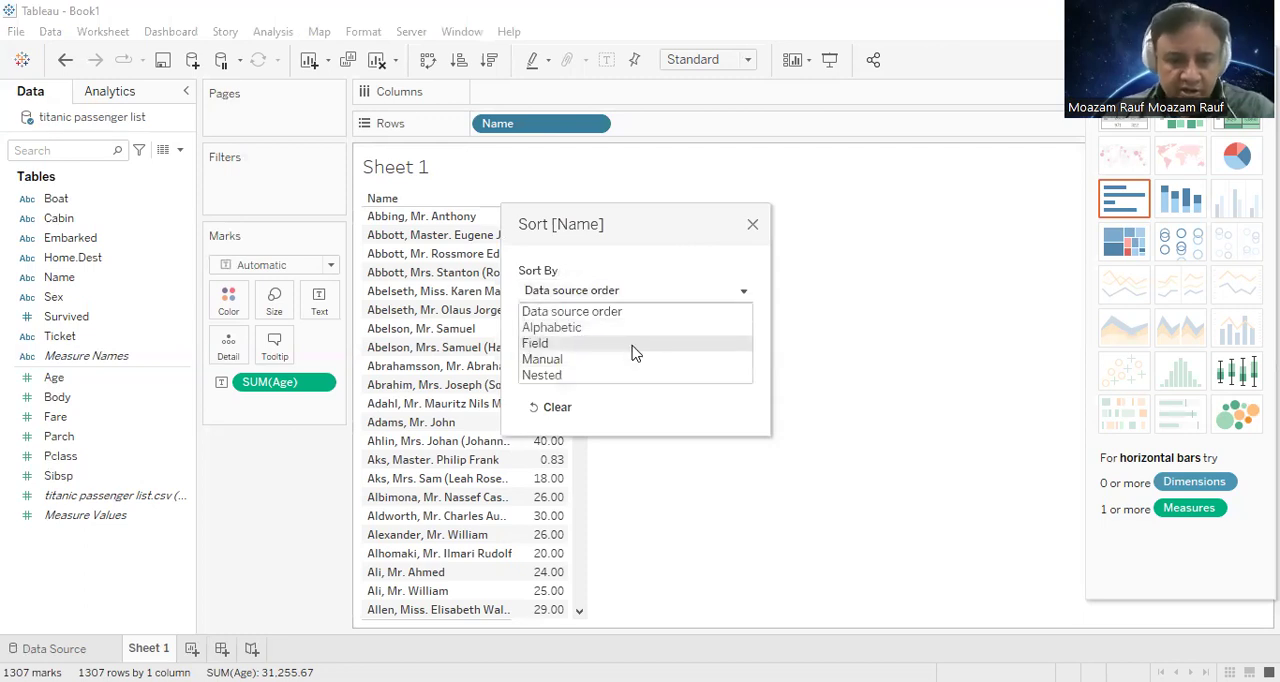
pyautogui.click(600, 343)
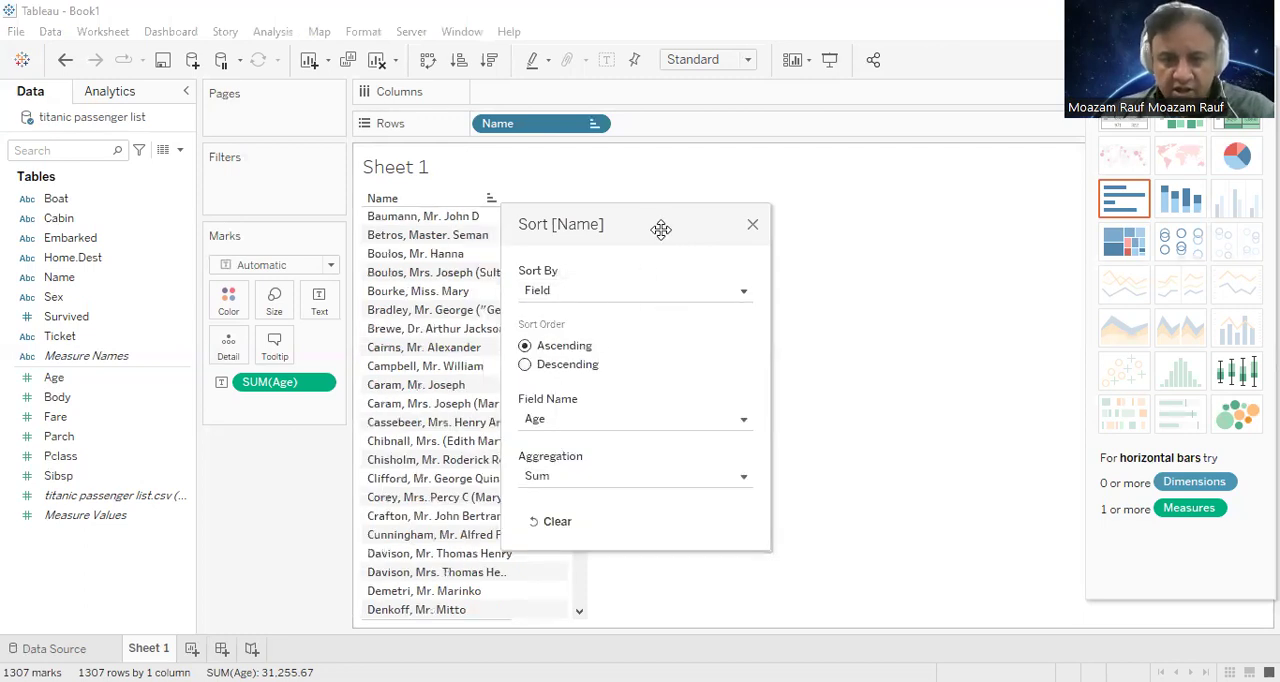
pyautogui.moveTo(659, 225); pyautogui.dragTo(827, 22)
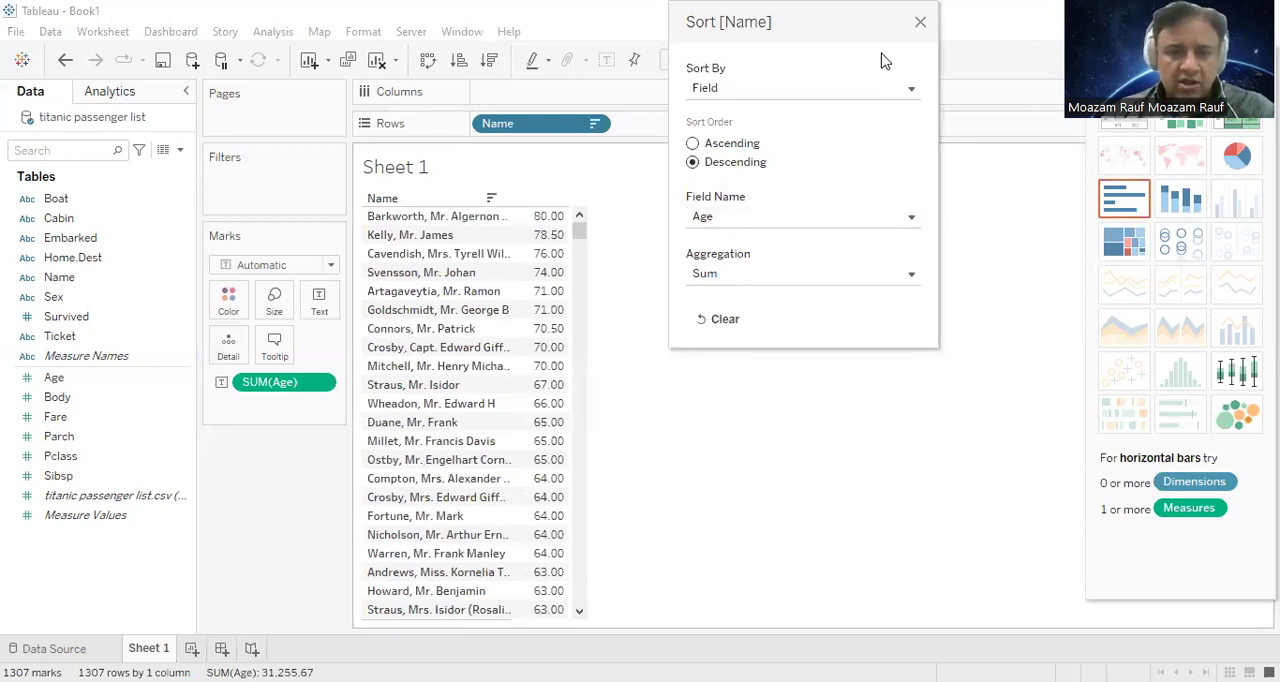
pyautogui.click(921, 23)
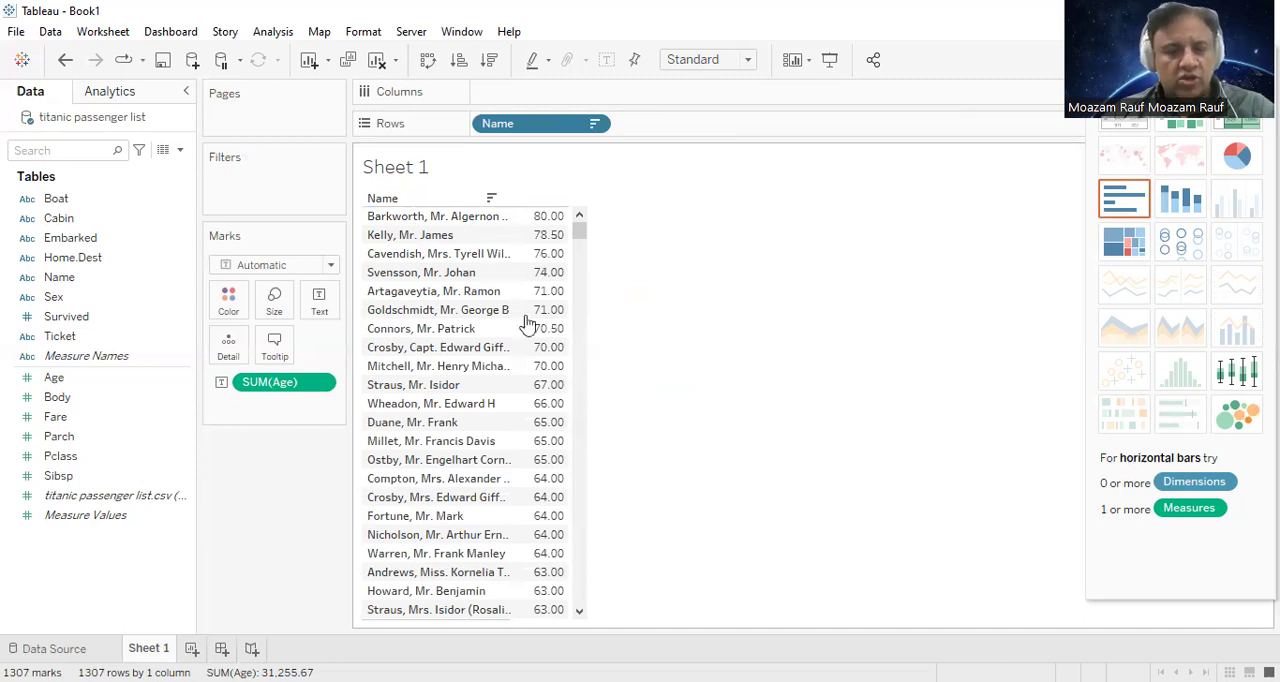
# Step: Select the five oldest passengers, the first five rows of the sorted Name list
pyautogui.click(463, 218)
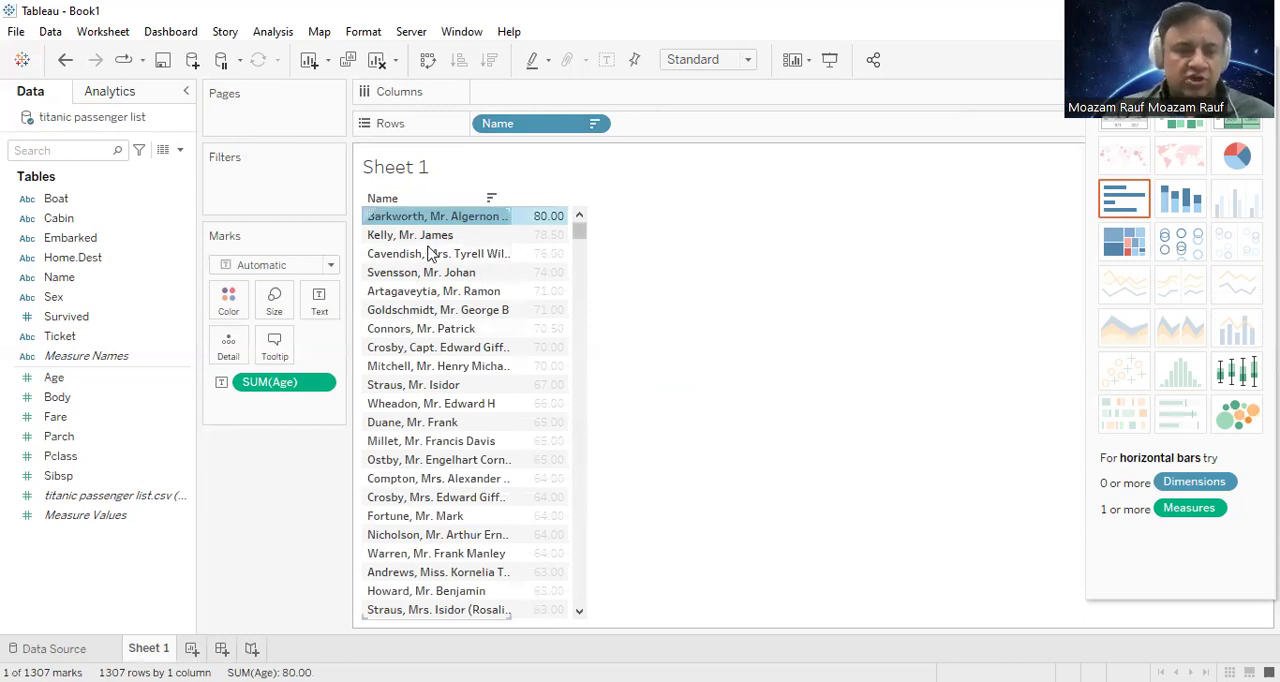
pyautogui.keyDown('ctrl'); pyautogui.click(438, 237); pyautogui.keyUp('ctrl')
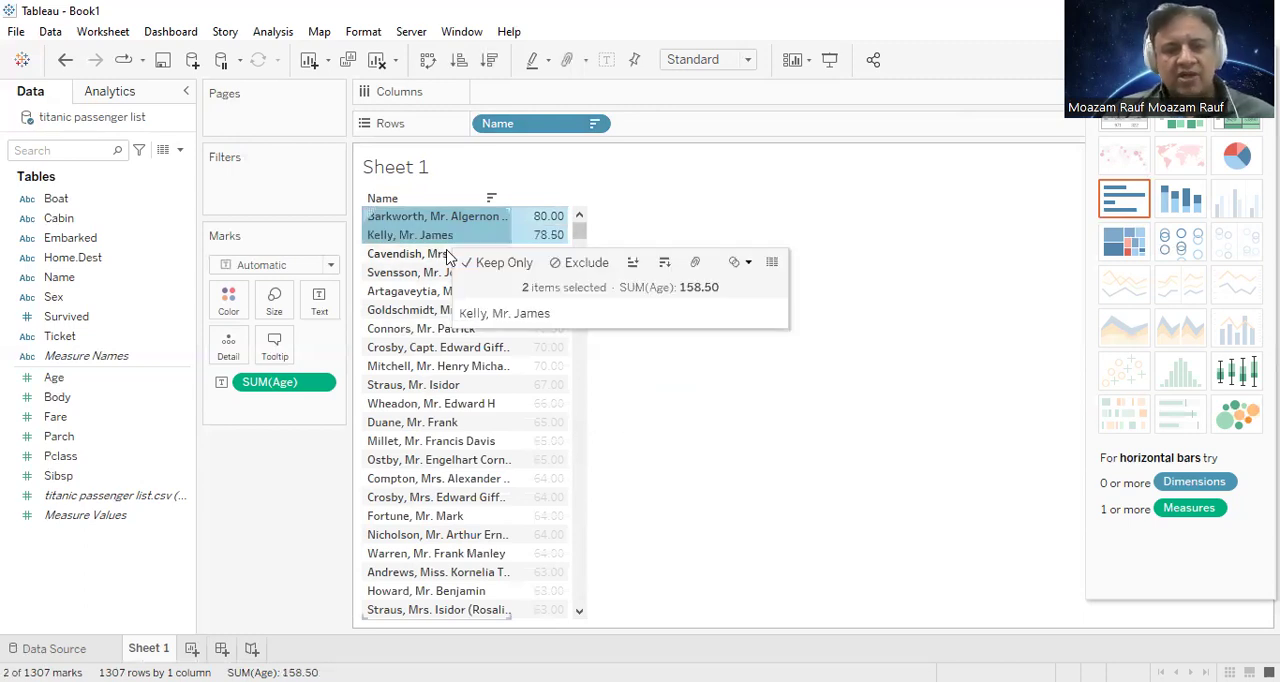
pyautogui.keyDown('ctrl'); pyautogui.click(425, 254); pyautogui.keyUp('ctrl')
pyautogui.keyDown('ctrl'); pyautogui.click(412, 272); pyautogui.keyUp('ctrl')
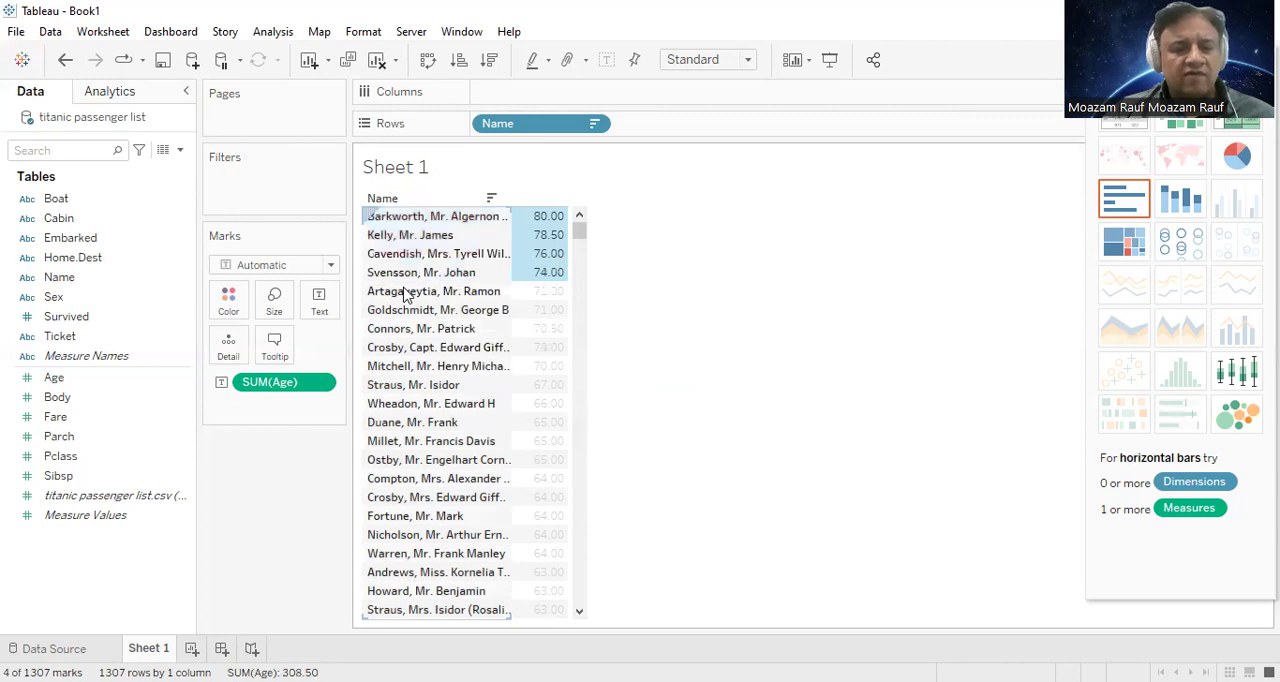
pyautogui.keyDown('ctrl'); pyautogui.click(408, 292); pyautogui.keyUp('ctrl')
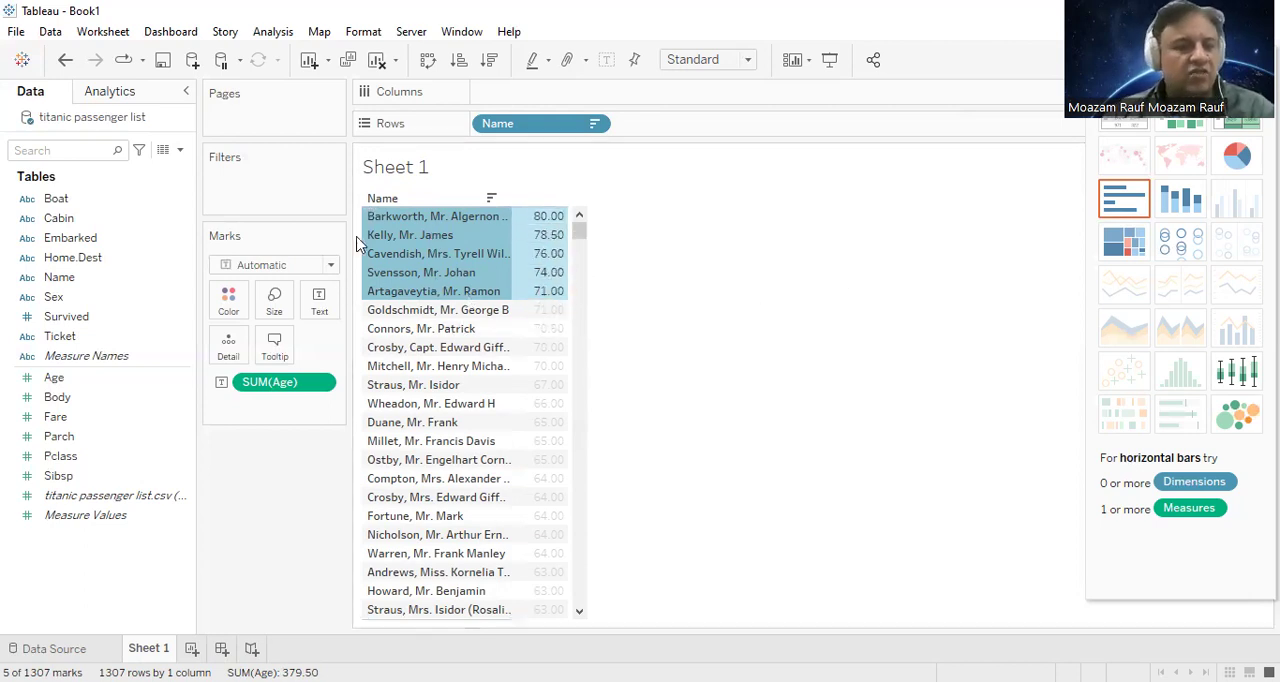
pyautogui.moveTo(392, 238)
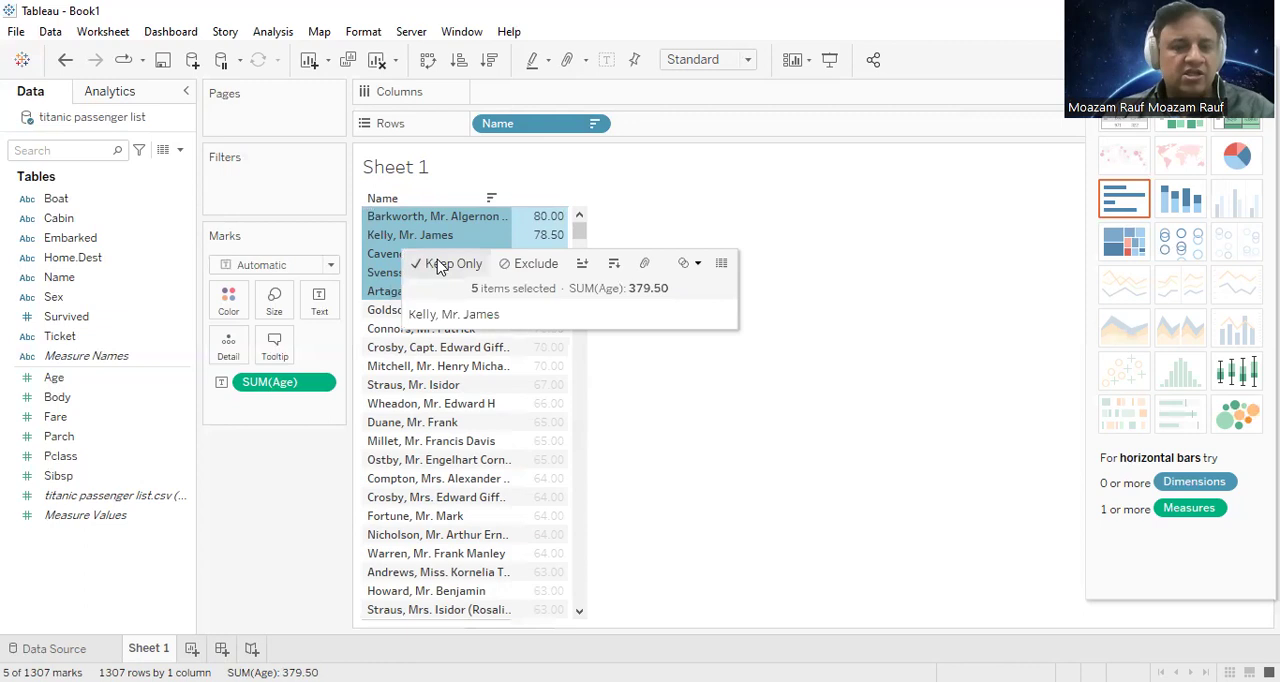
pyautogui.click(690, 265)
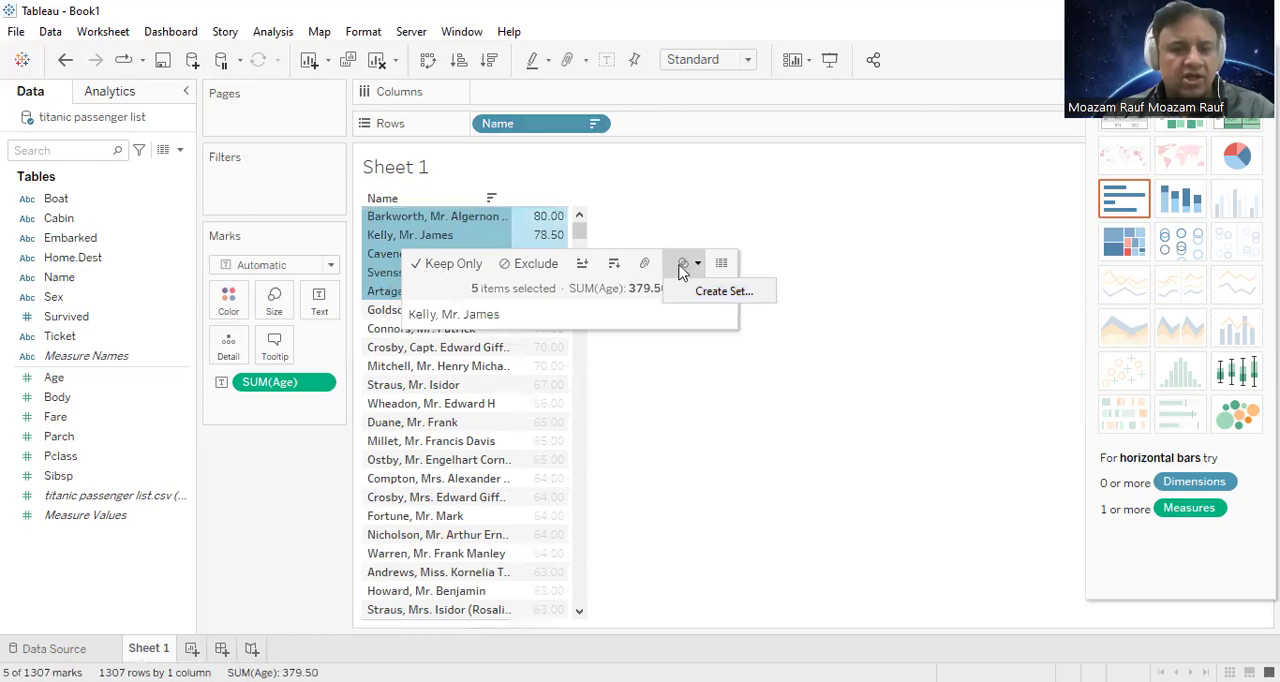
pyautogui.click(683, 270)
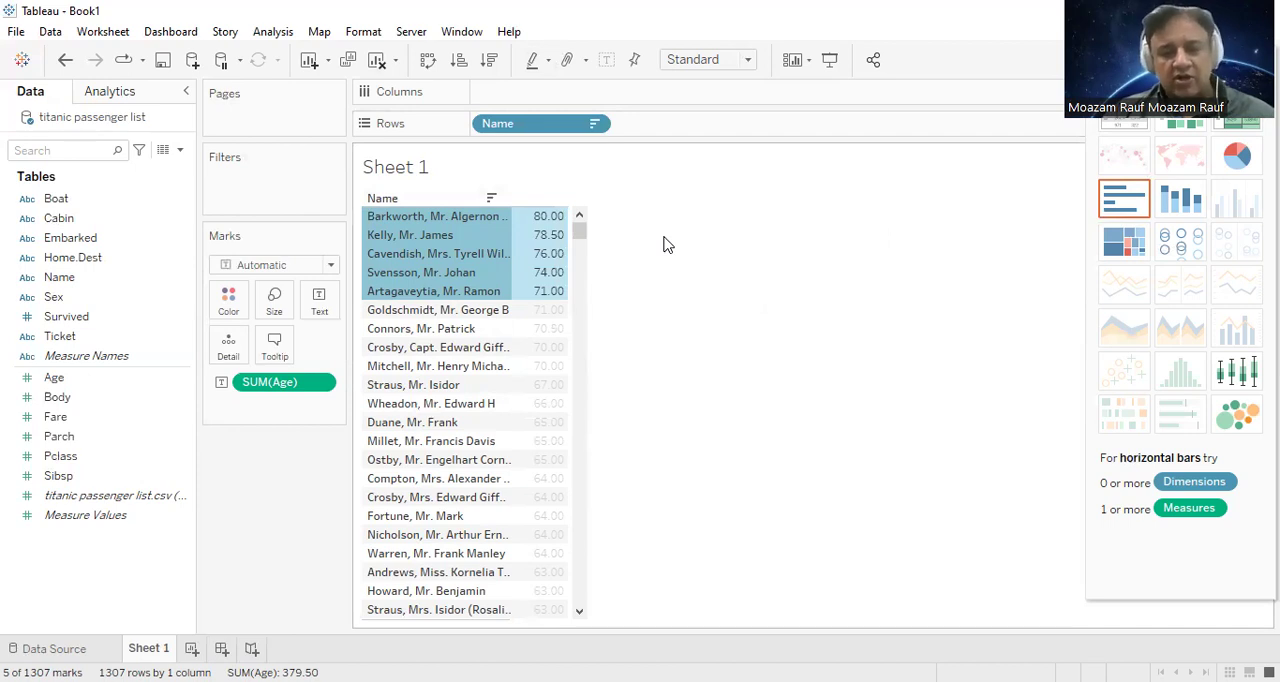
# Step: Create a set from the five selected passengers and name it "Top 5 Oldest People Aboard"
pyautogui.moveTo(446, 254)
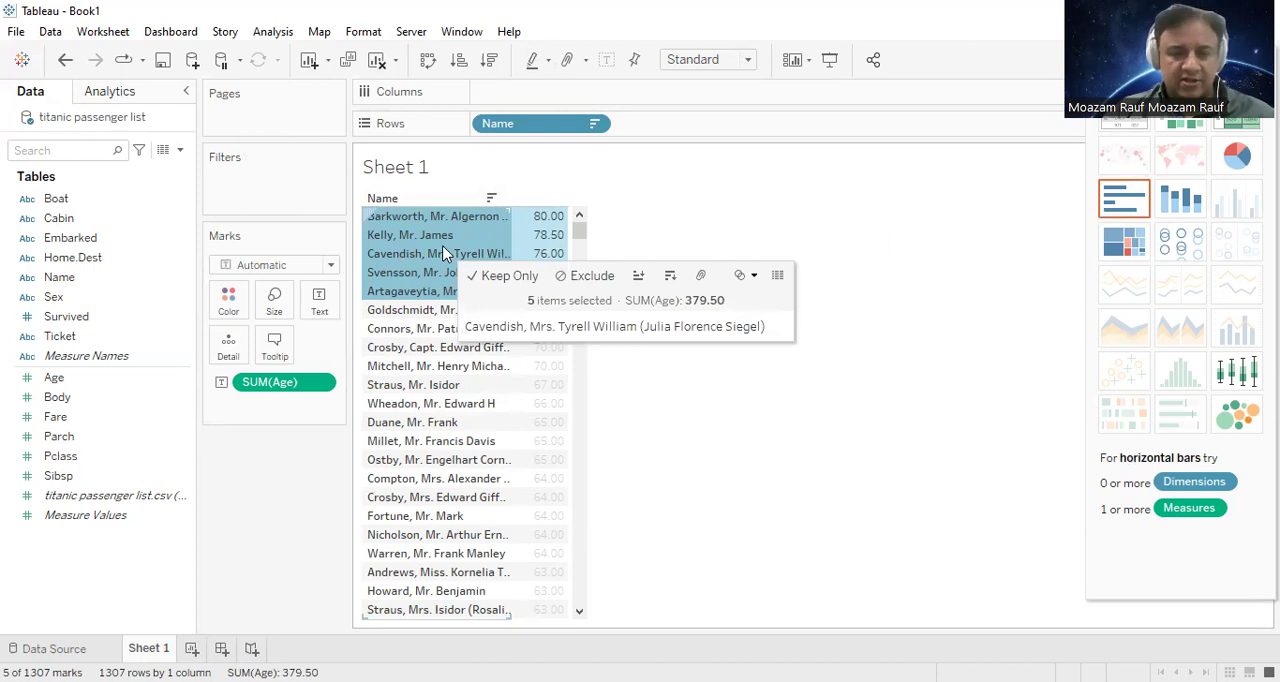
pyautogui.click(755, 277)
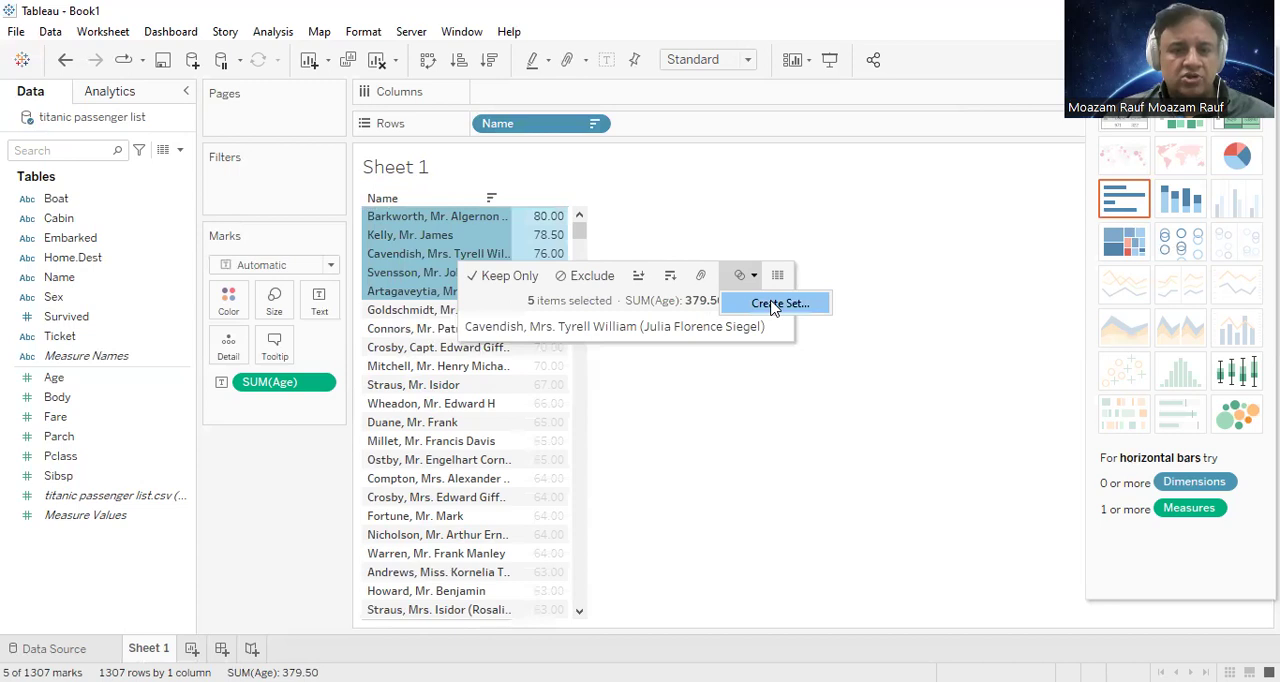
pyautogui.click(771, 305)
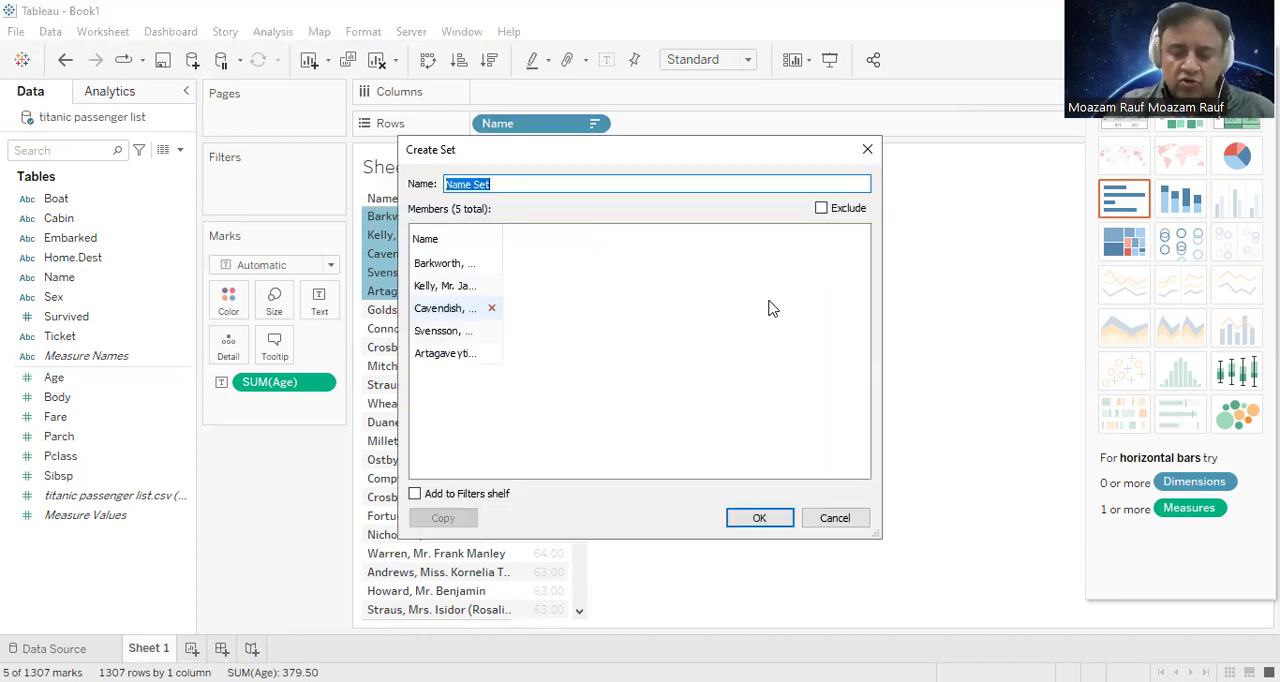
pyautogui.write('S')
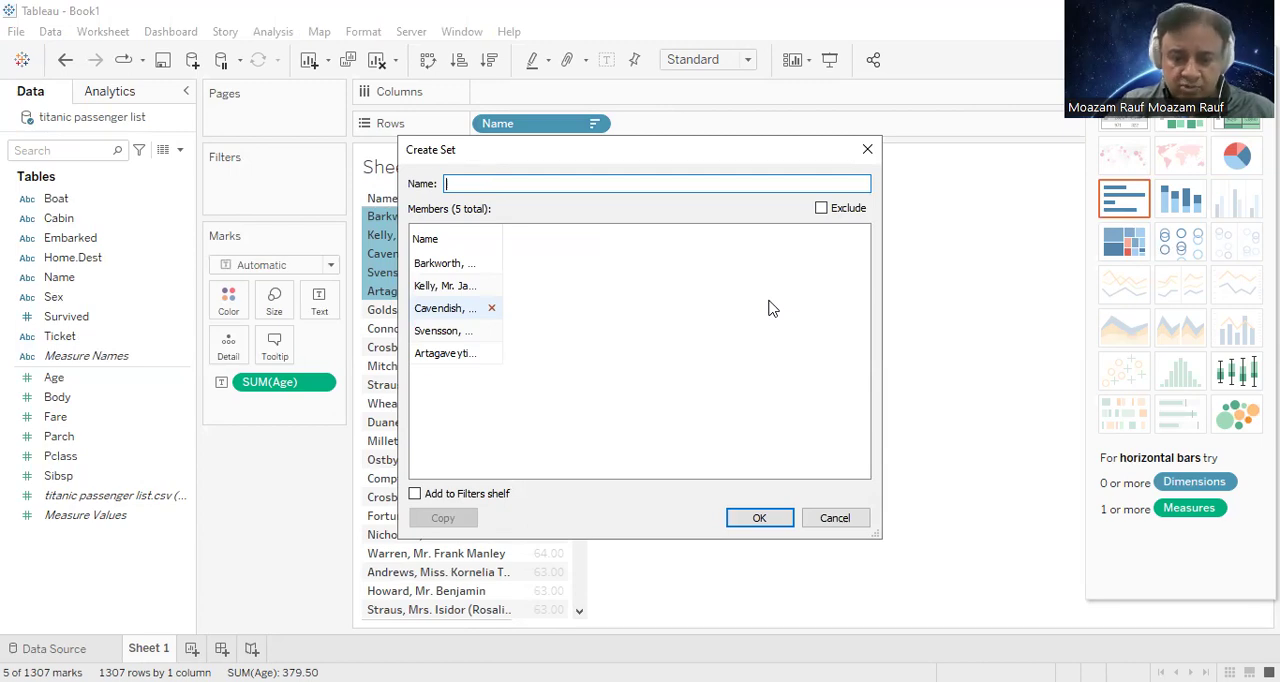
pyautogui.write('Top 5 Oldest People Aboard')
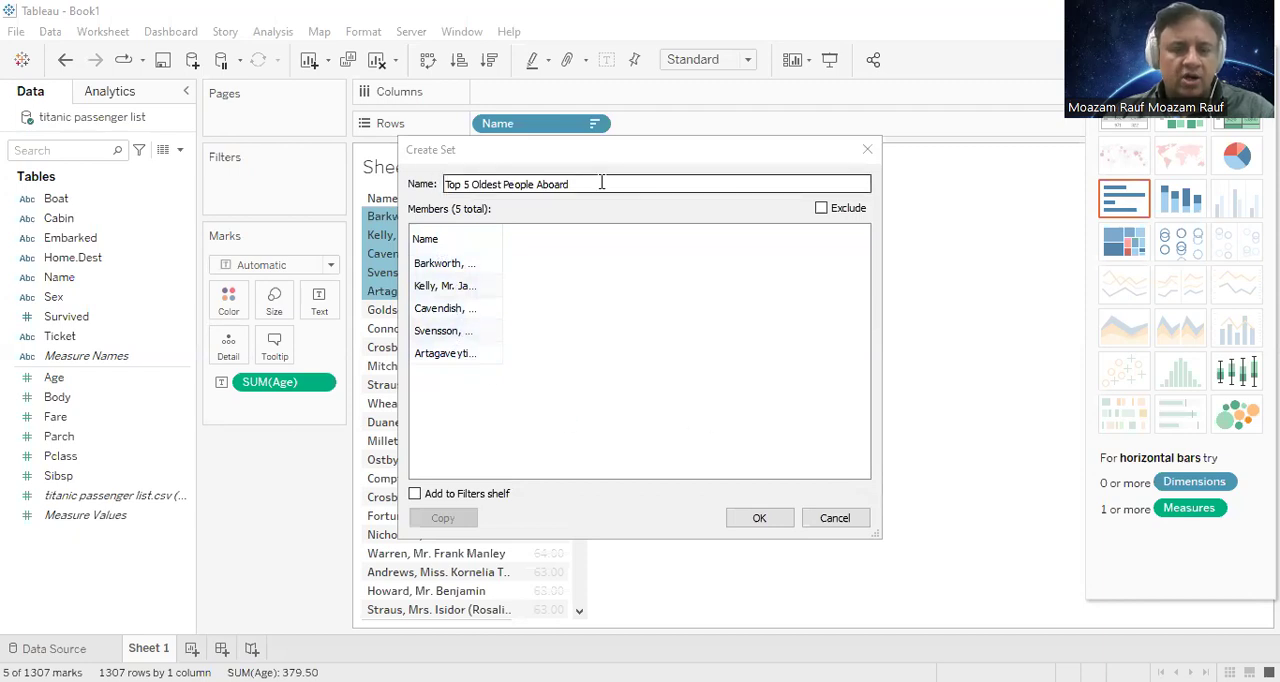
pyautogui.click(648, 185)
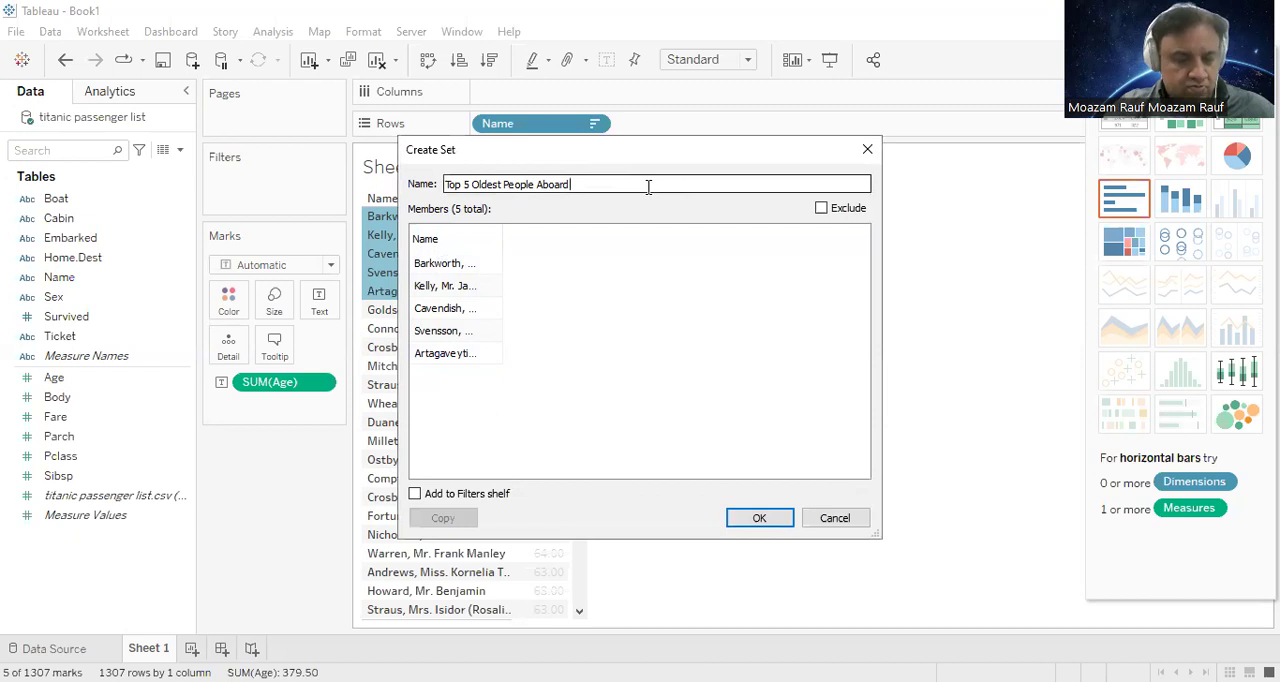
pyautogui.hotkey('ctrl', 'a')
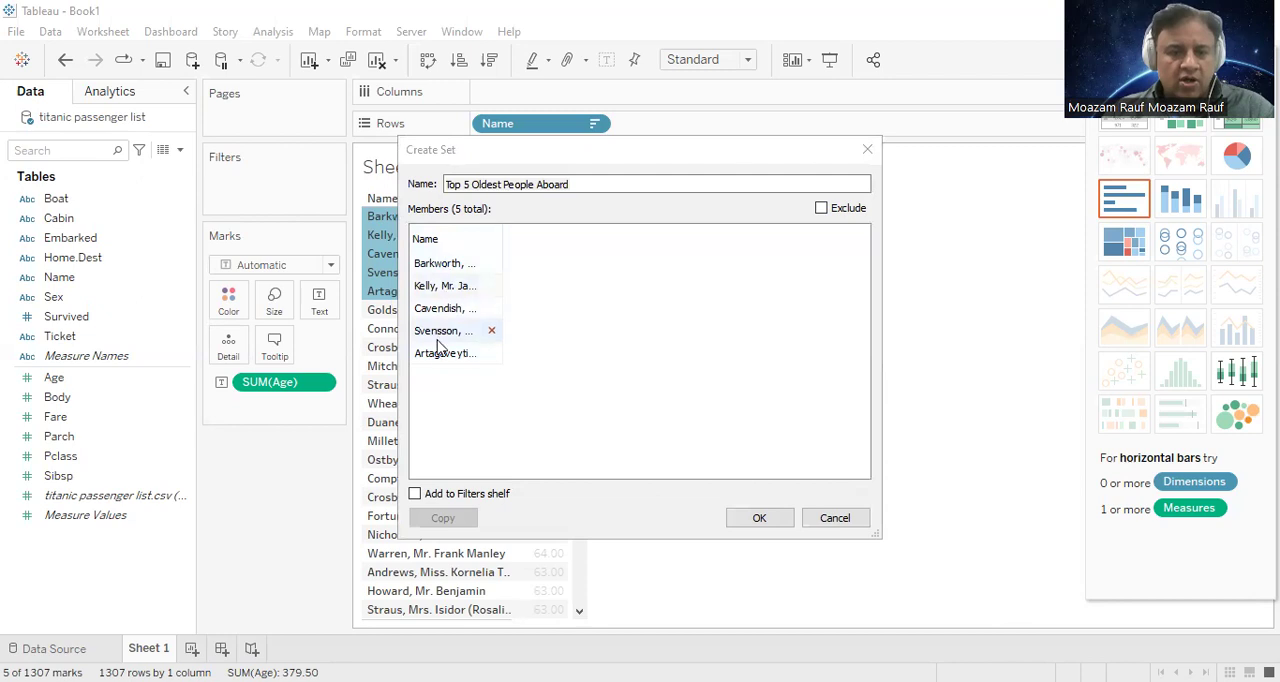
pyautogui.click(757, 517)
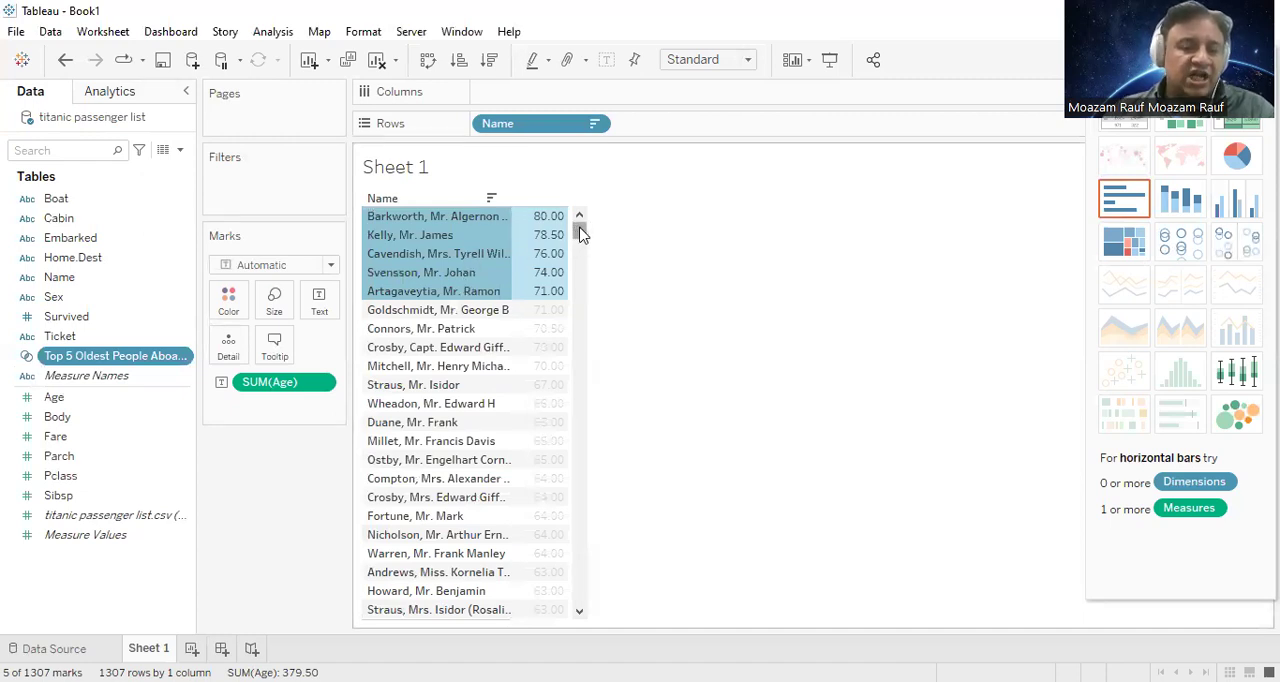
pyautogui.click(596, 125)
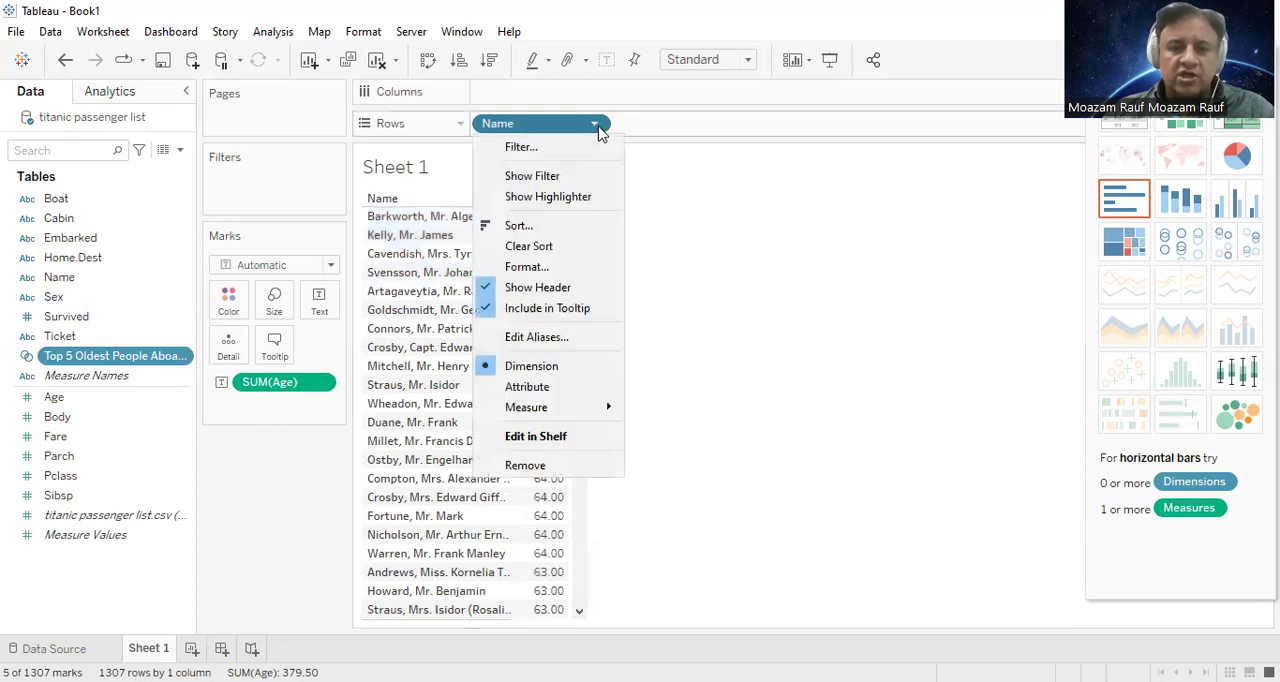
pyautogui.click(657, 193)
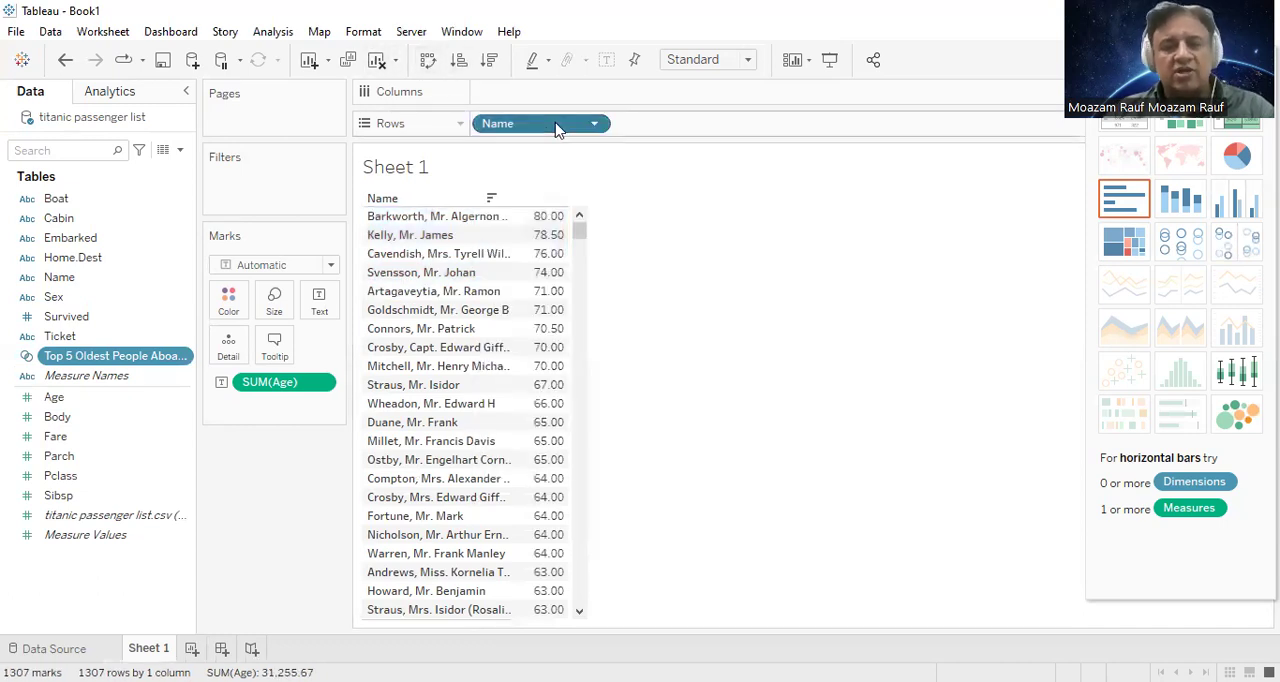
pyautogui.rightClick(557, 130)
pyautogui.click(459, 62)
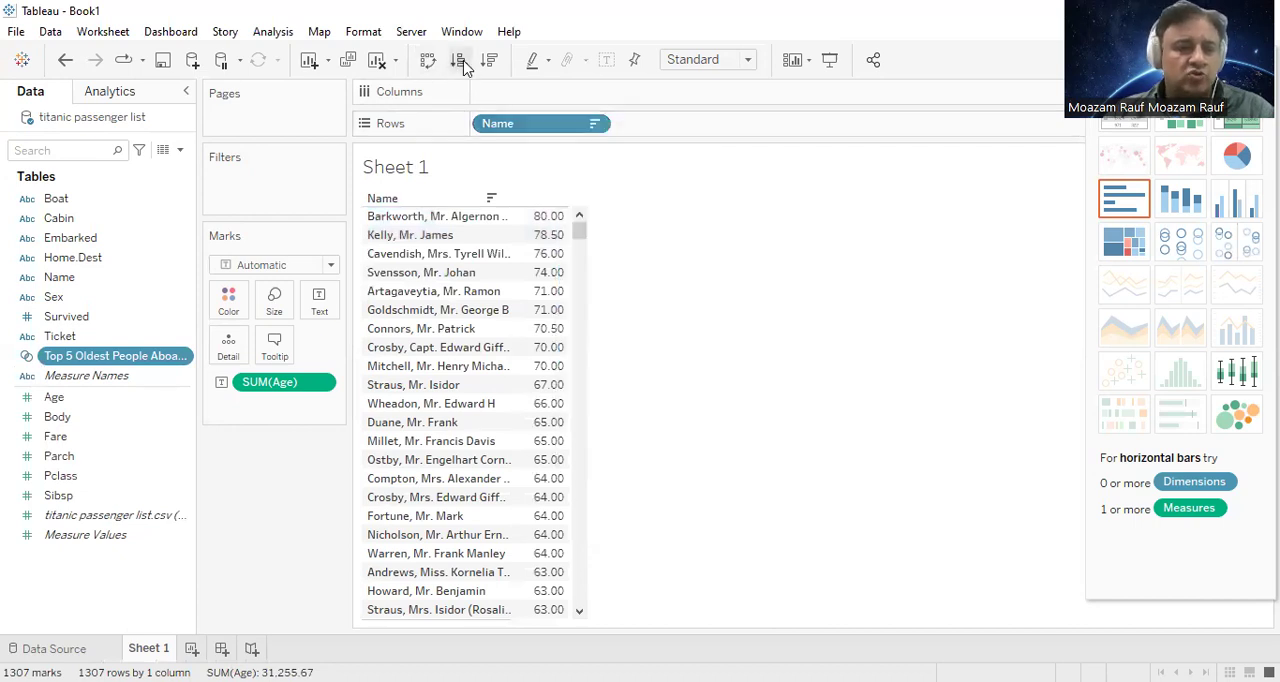
# Step: Sort the passenger names by ascending age and select the five youngest passengers that have an age value
pyautogui.click(462, 63)
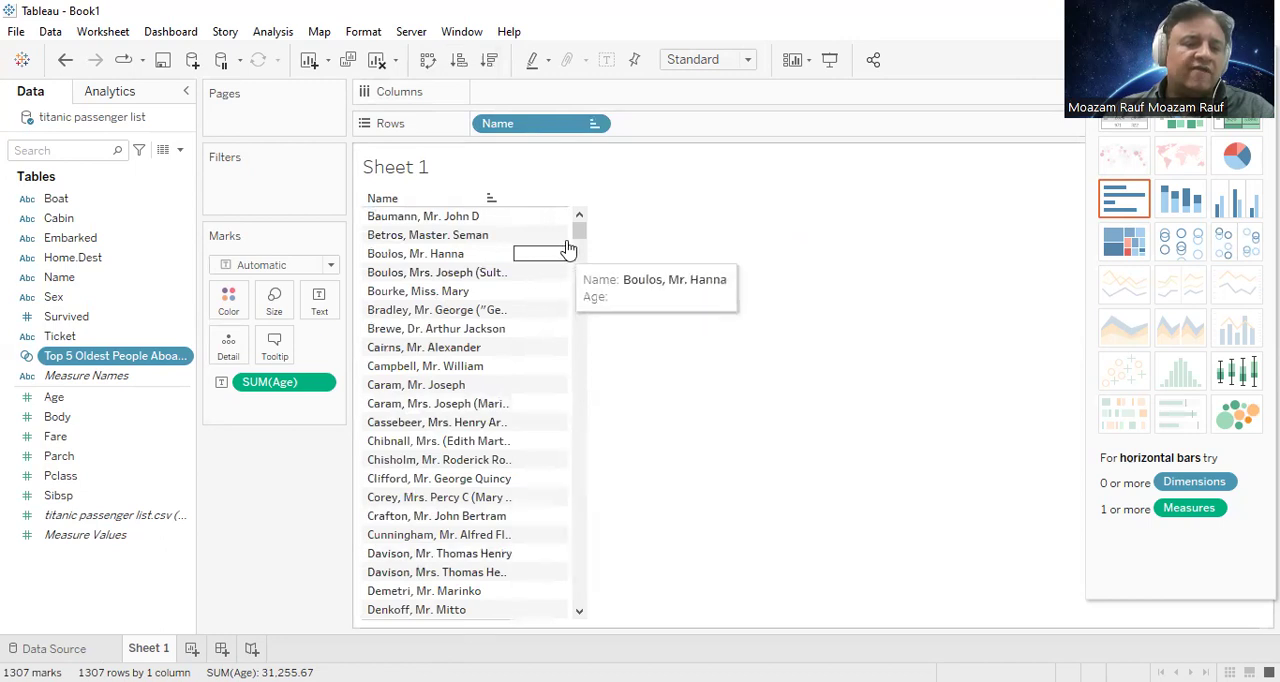
pyautogui.scroll(-10, 580, 280)
pyautogui.moveTo(579, 272); pyautogui.dragTo(586, 297)
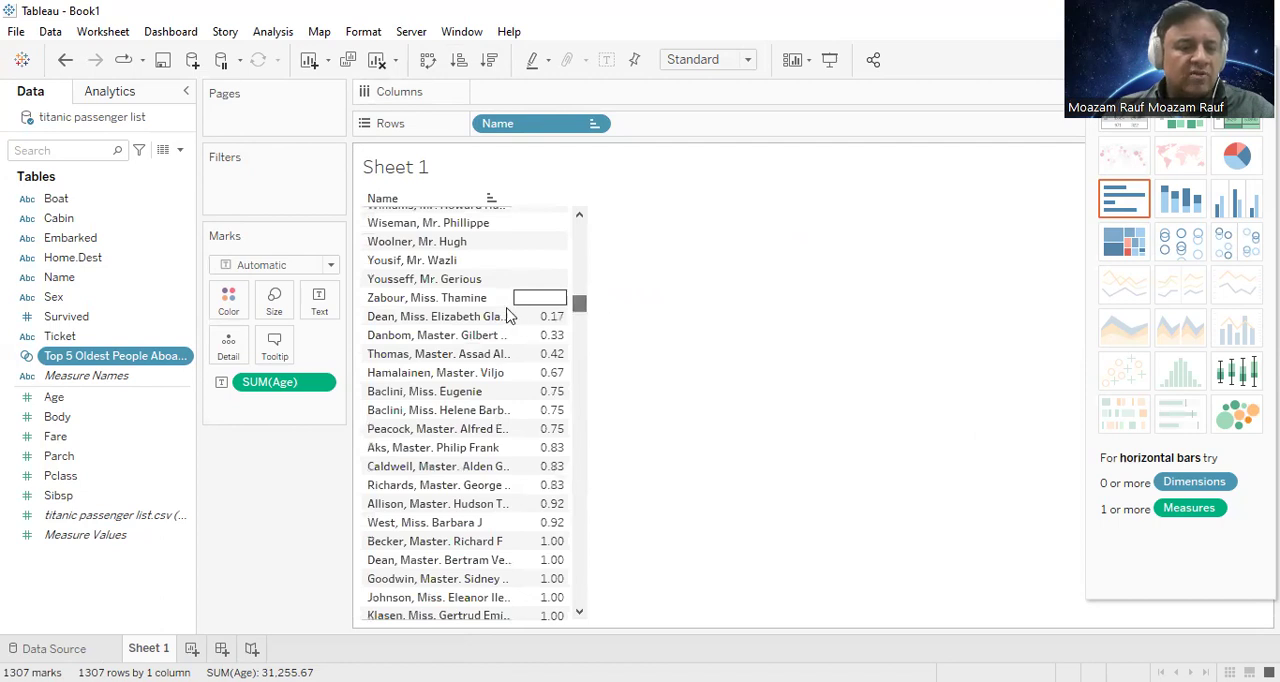
pyautogui.click(460, 318)
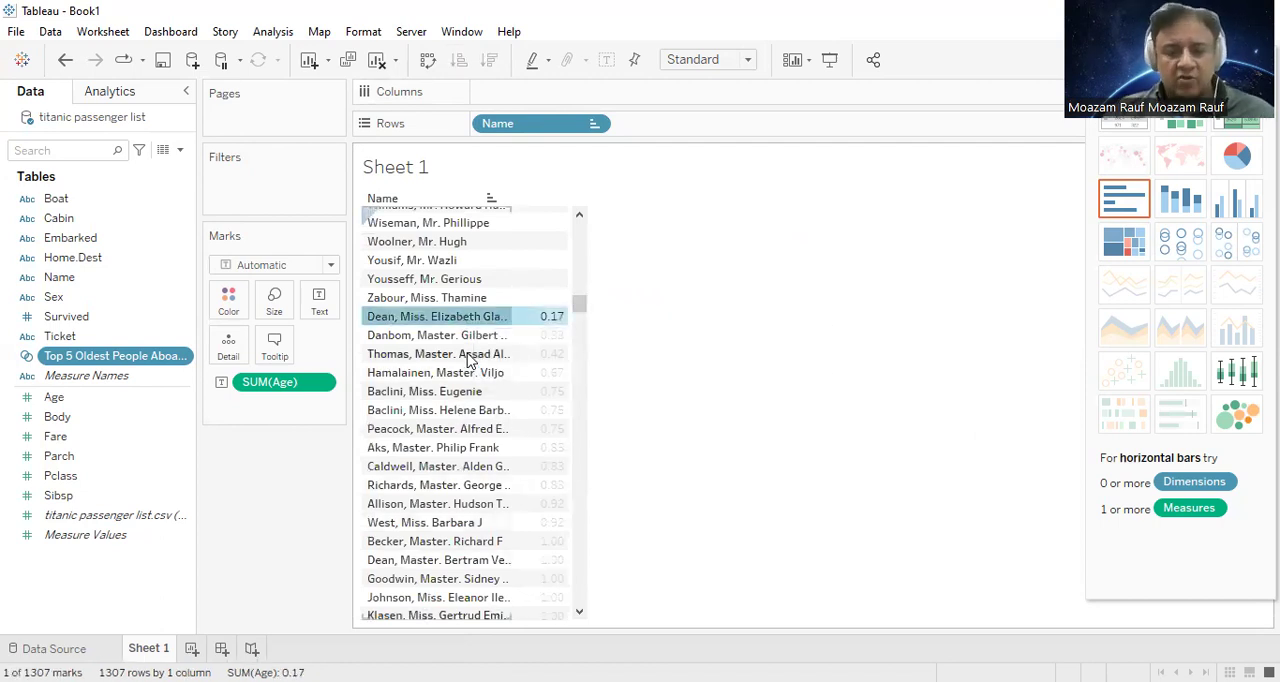
pyautogui.keyDown('ctrl'); pyautogui.click(482, 336); pyautogui.keyUp('ctrl')
pyautogui.keyDown('ctrl'); pyautogui.click(430, 355); pyautogui.keyUp('ctrl')
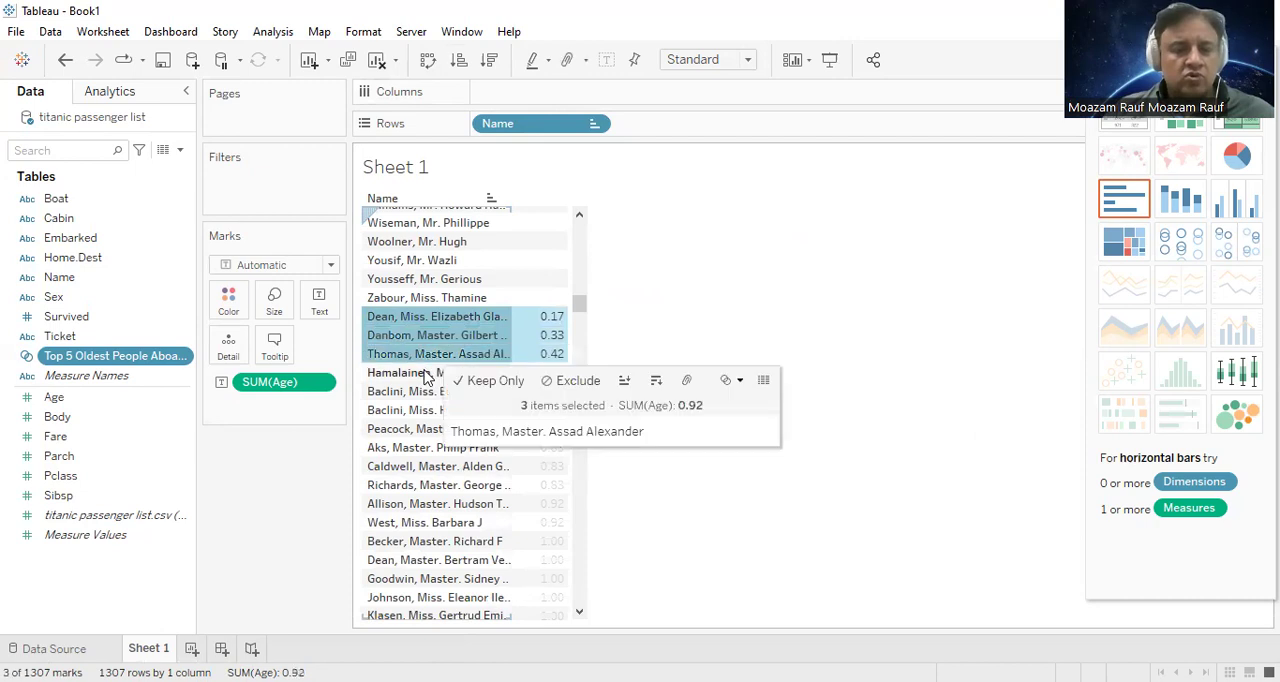
pyautogui.keyDown('ctrl'); pyautogui.click(425, 373); pyautogui.keyUp('ctrl')
pyautogui.keyDown('ctrl'); pyautogui.click(407, 390); pyautogui.keyUp('ctrl')
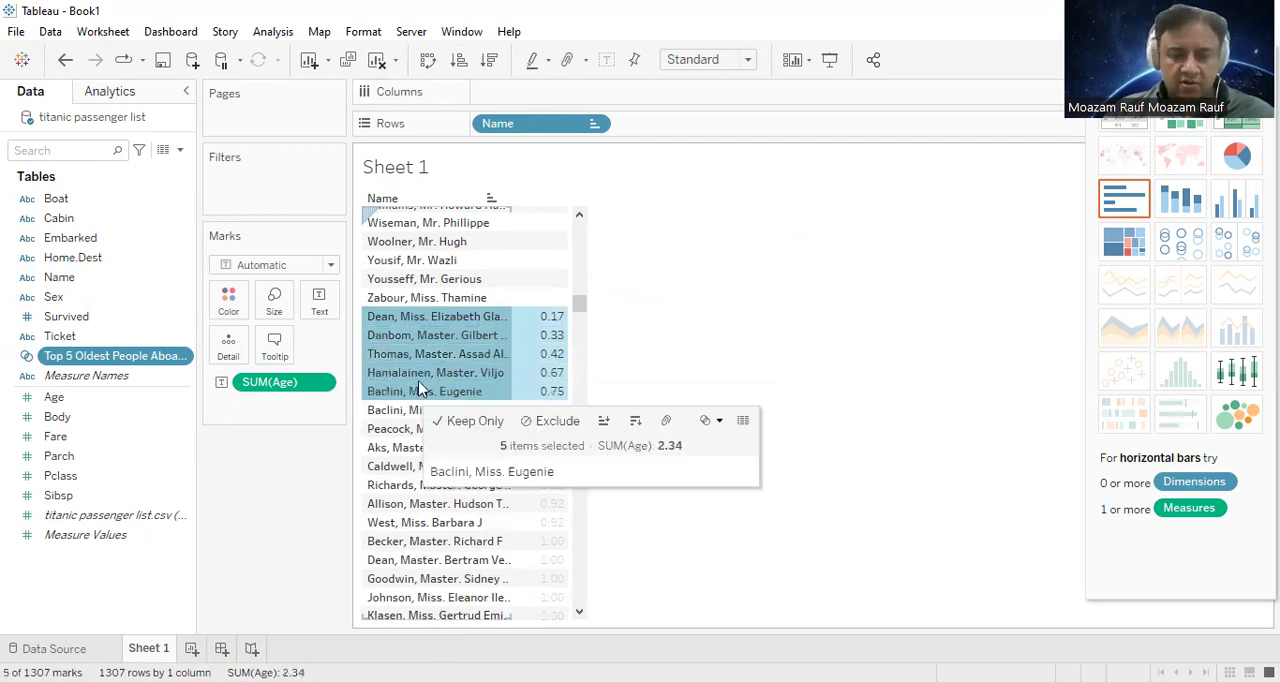
# Step: Create a set from the five selected passengers and name it "Top 5 Youngest People Aboard"
pyautogui.moveTo(490, 374)
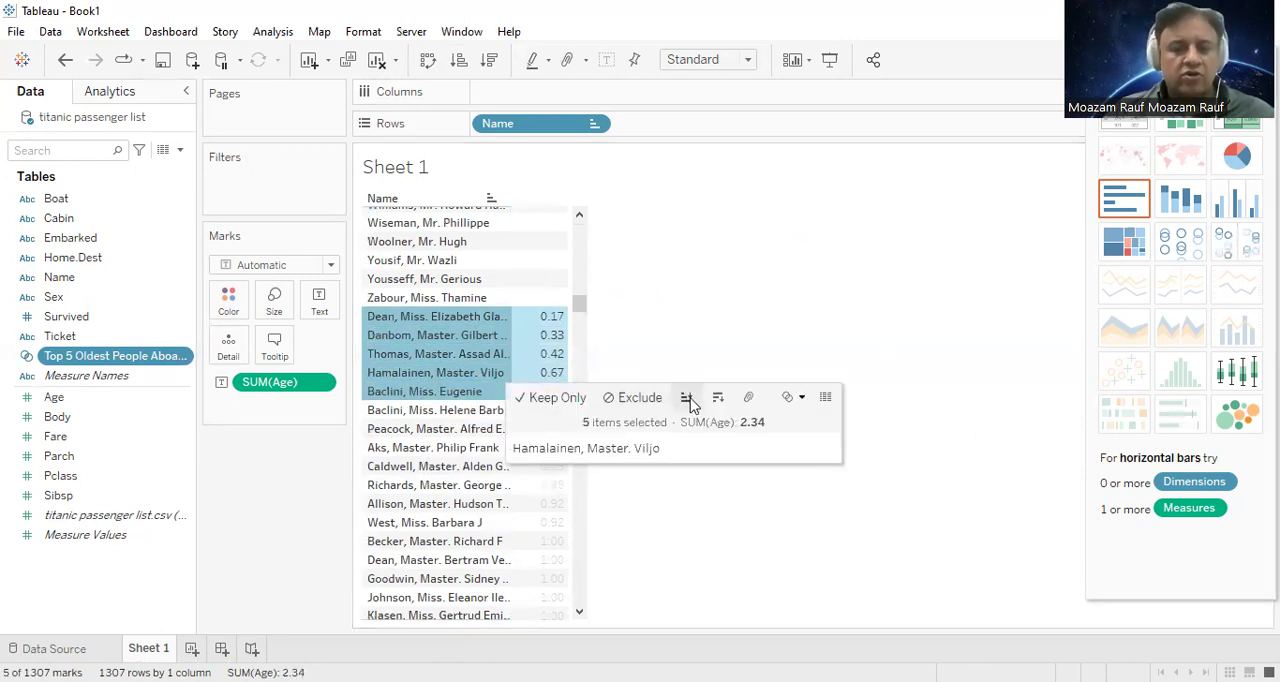
pyautogui.click(802, 398)
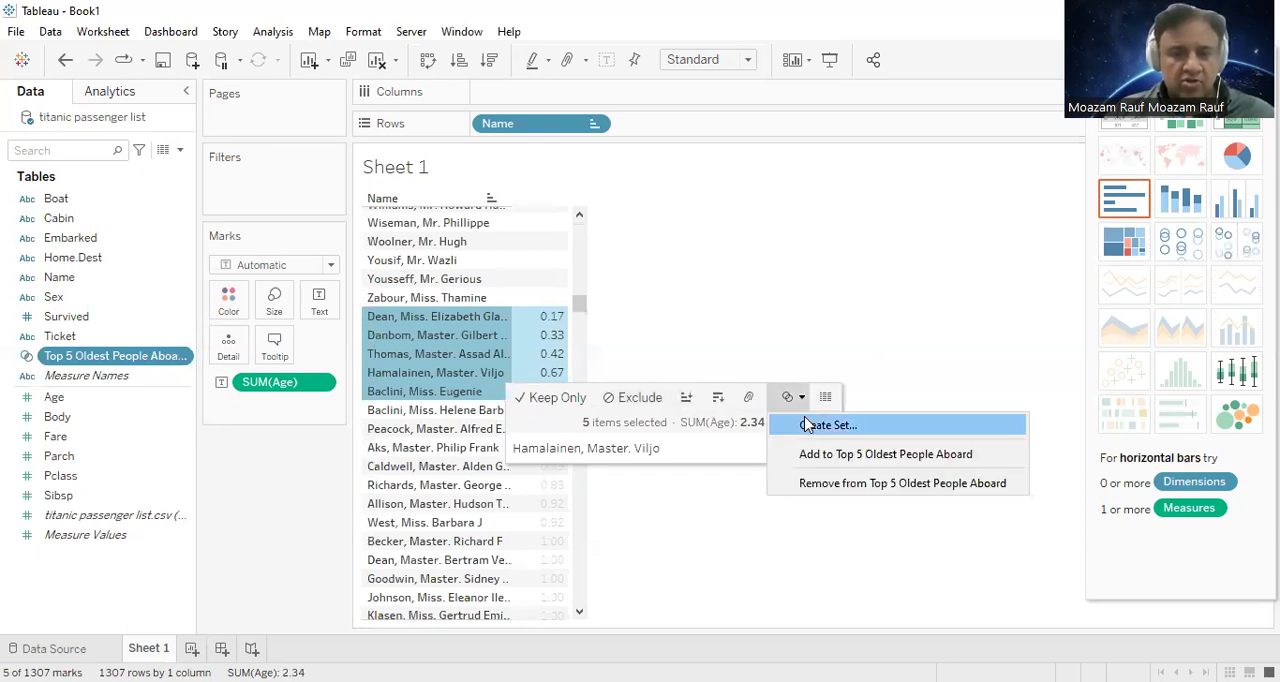
pyautogui.press('Return')
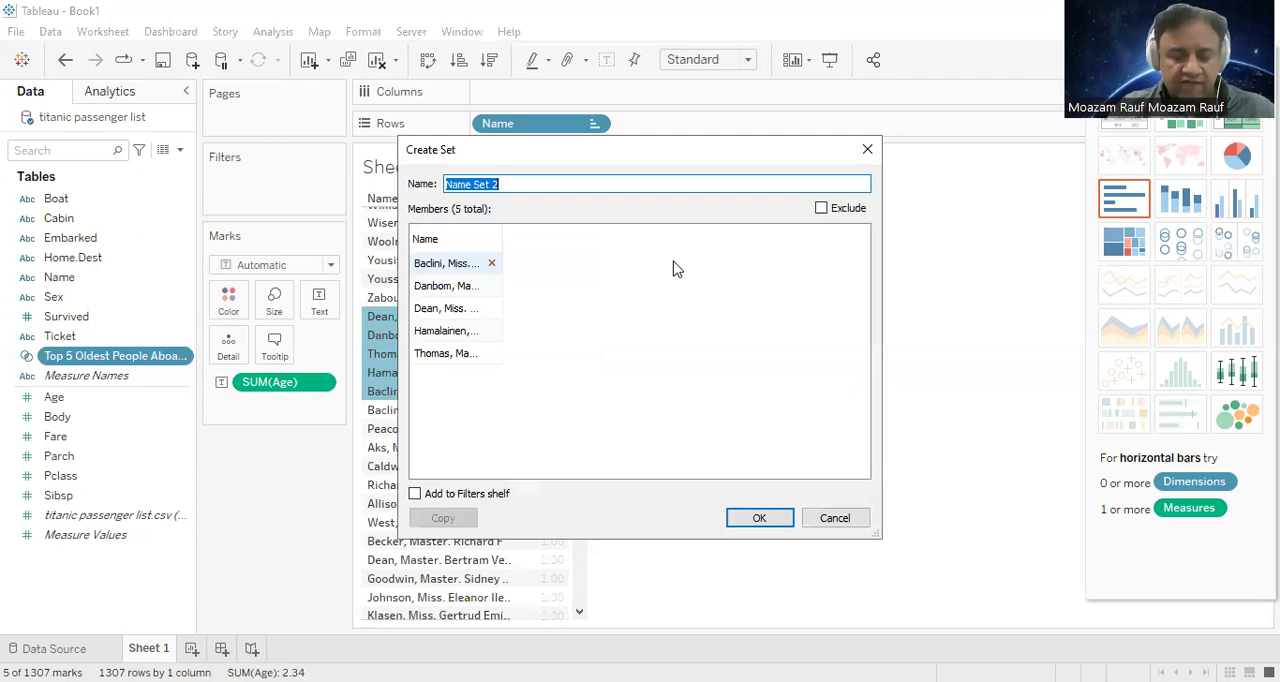
pyautogui.write('Top 5 Youngest People Aboard')
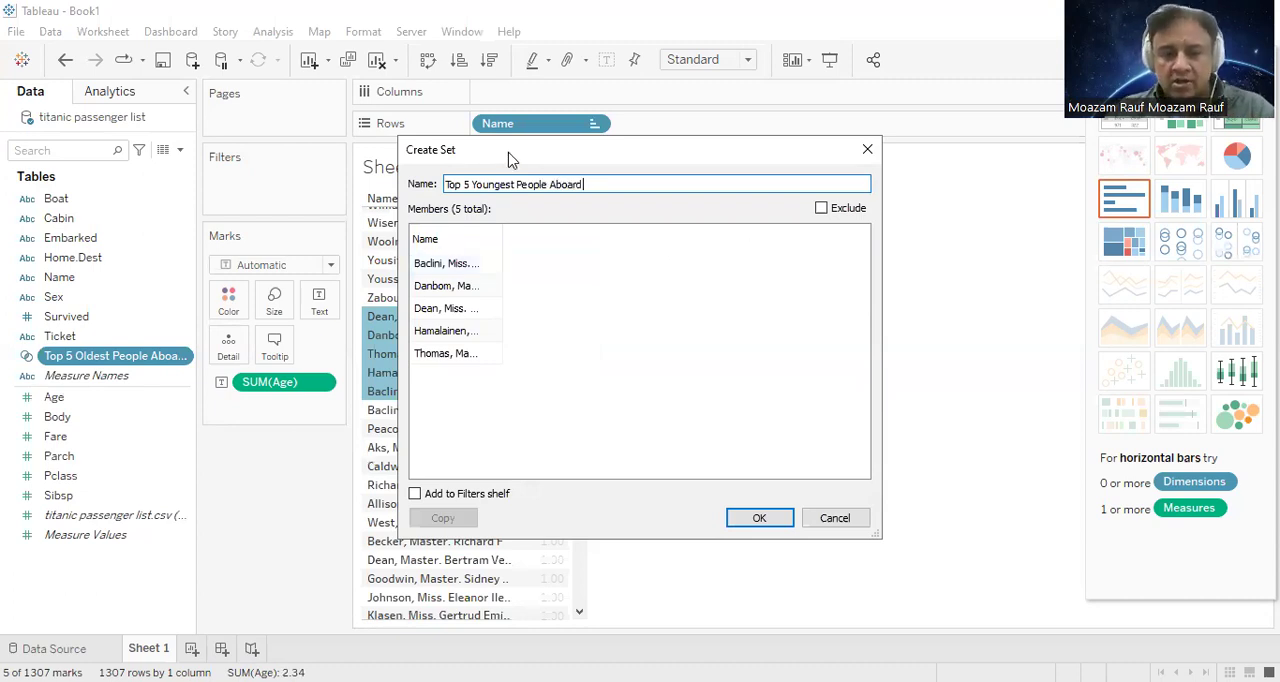
pyautogui.moveTo(509, 156); pyautogui.dragTo(585, 114)
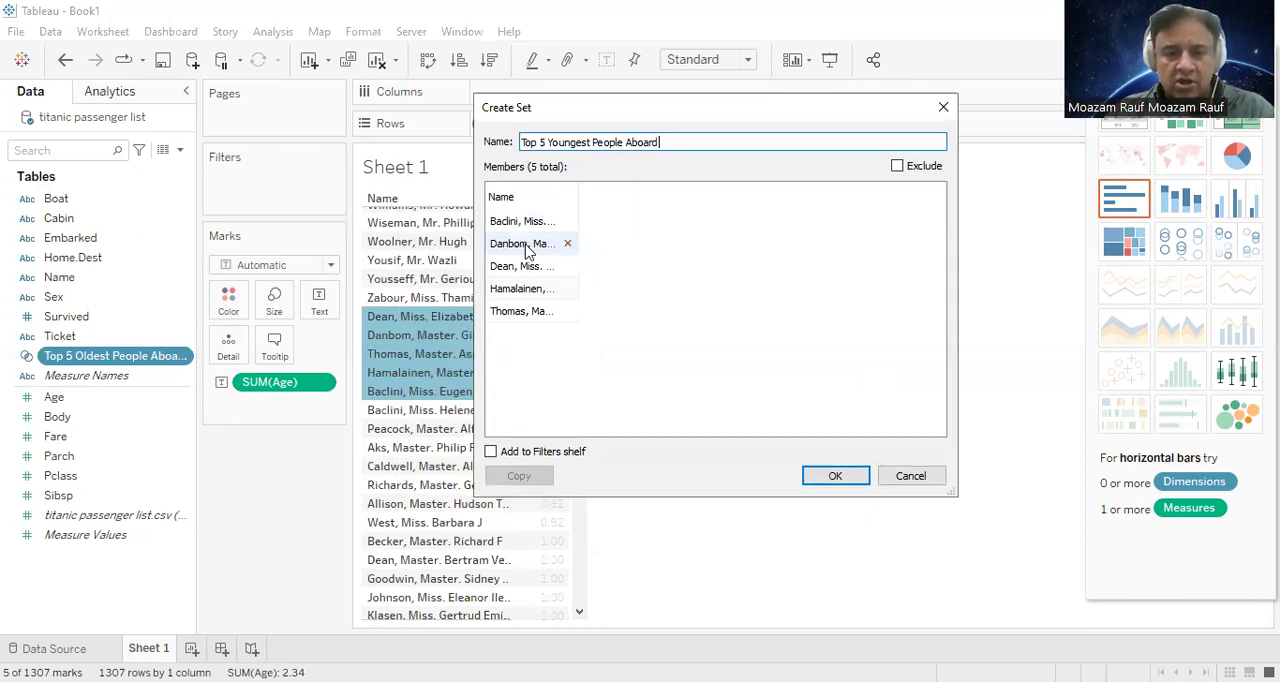
pyautogui.click(835, 477)
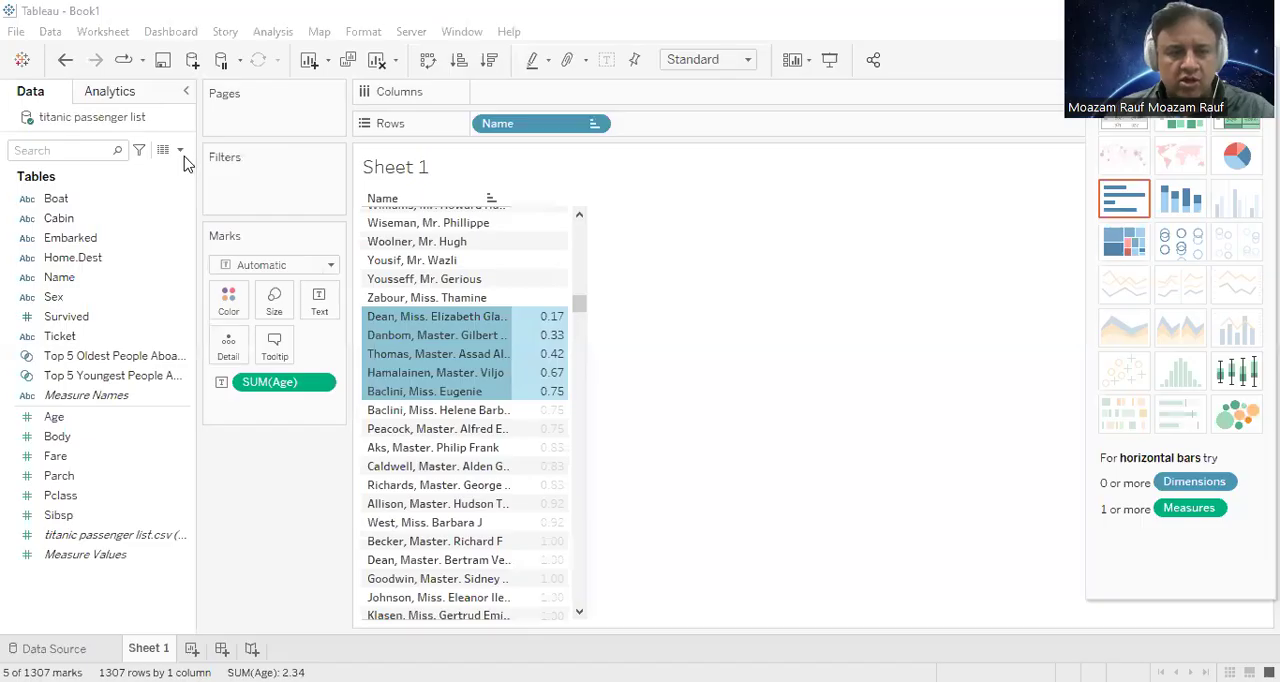
# Step: Group the data fields by folder and create a folder named "Sets"
pyautogui.click(181, 151)
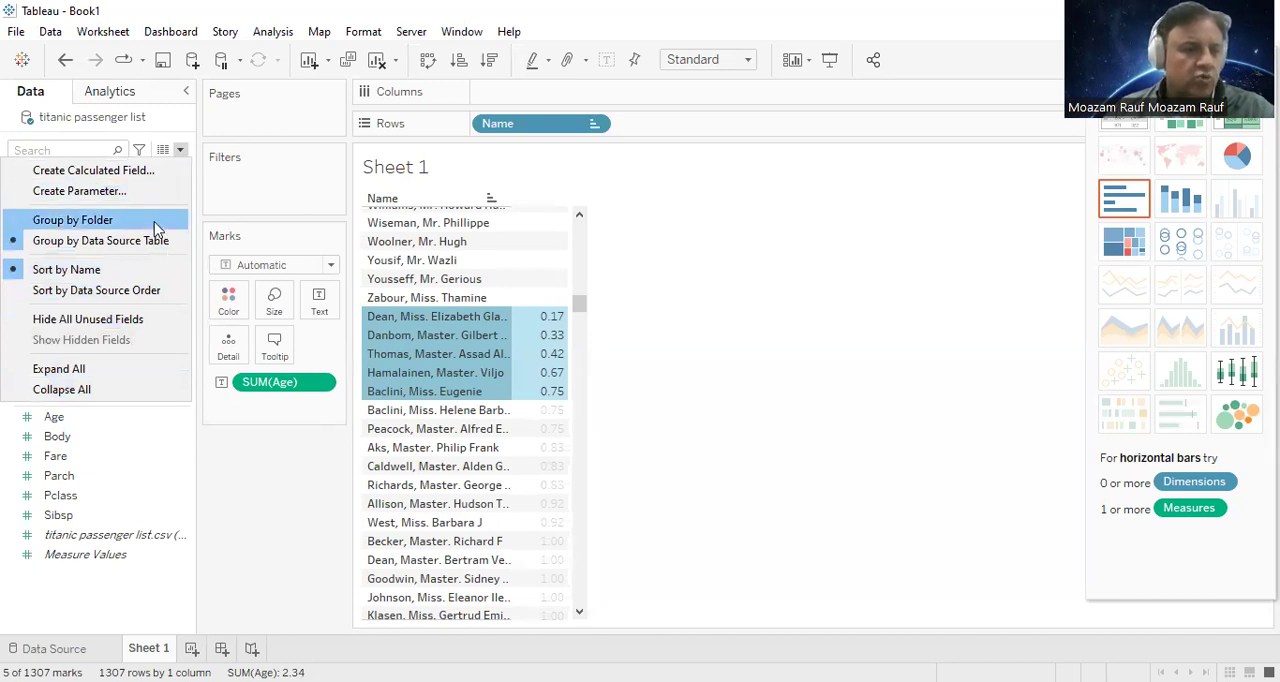
pyautogui.click(154, 222)
pyautogui.rightClick(114, 604)
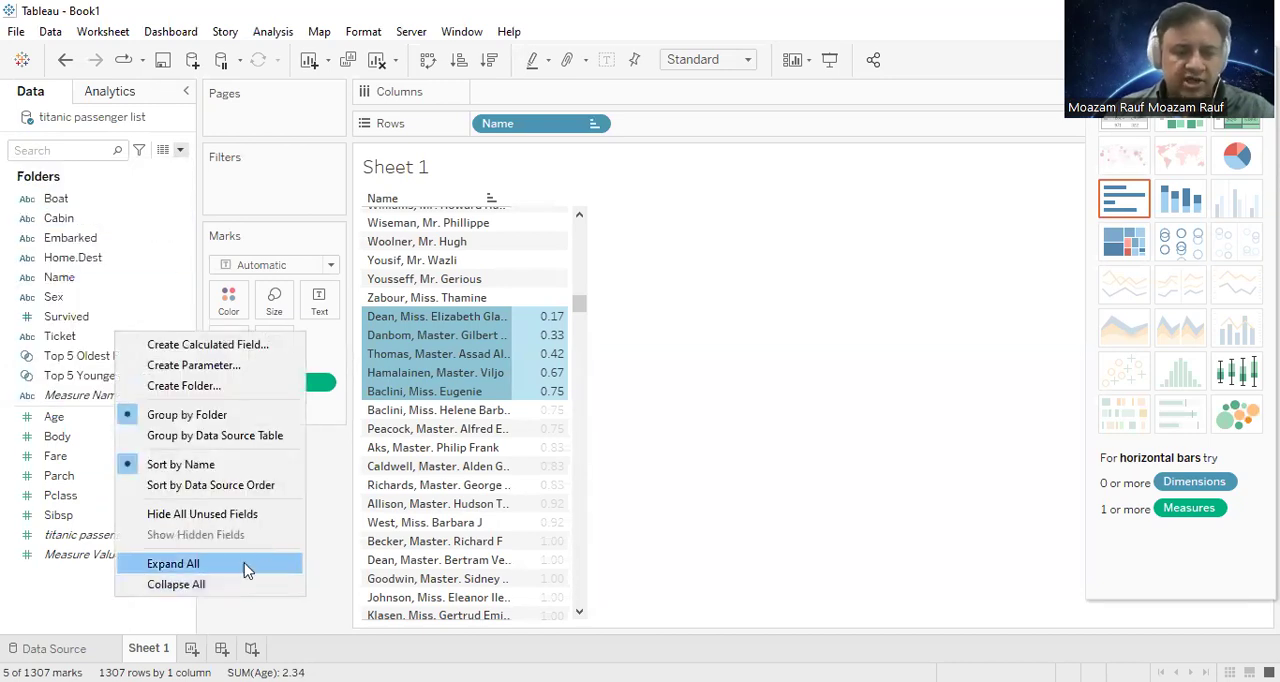
pyautogui.click(250, 386)
pyautogui.write('Sets')
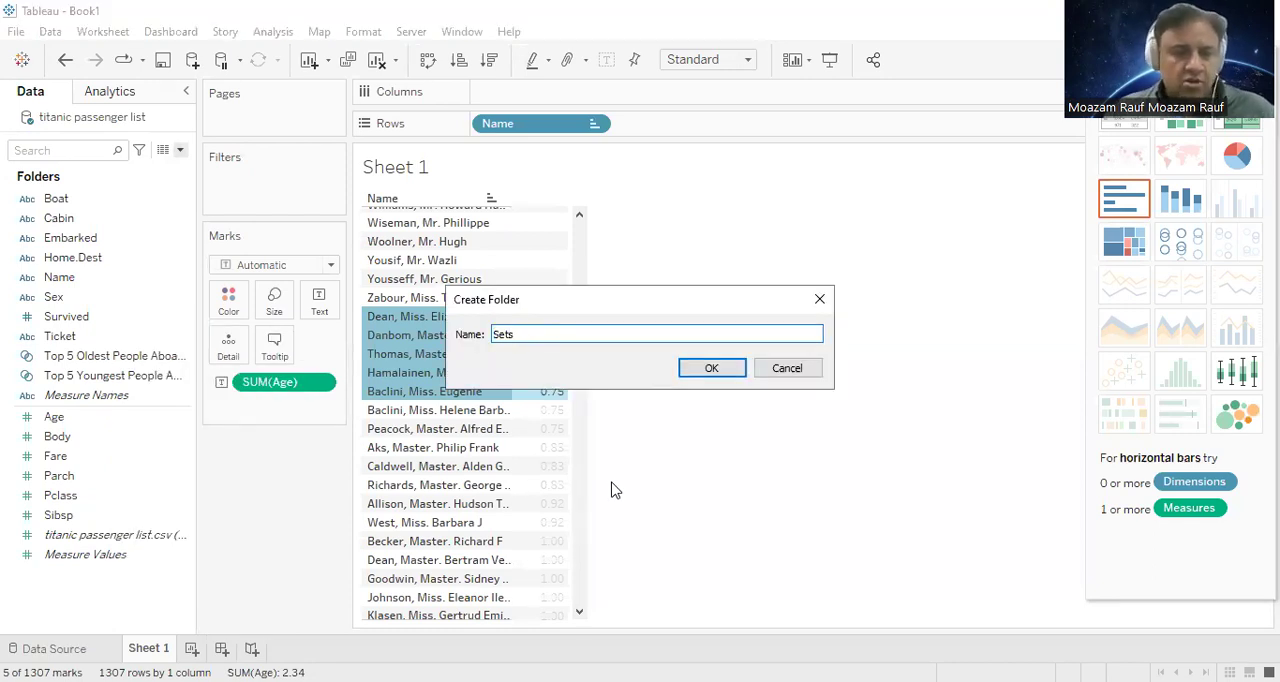
pyautogui.press('Return')
# Step: Move the Top 5 Oldest and Top 5 Youngest People Aboard sets into the Sets folder
pyautogui.click(109, 371)
pyautogui.keyDown('ctrl'); pyautogui.click(110, 392); pyautogui.keyUp('ctrl')
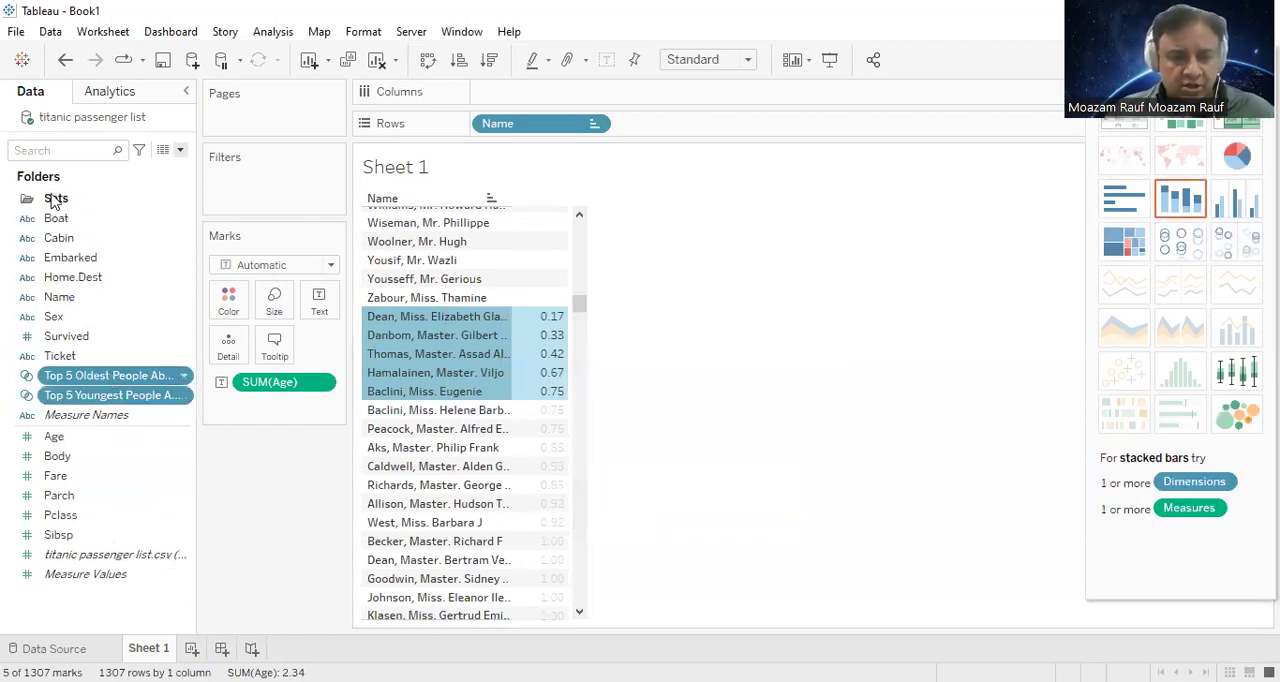
pyautogui.moveTo(55, 199); pyautogui.dragTo(56, 199)
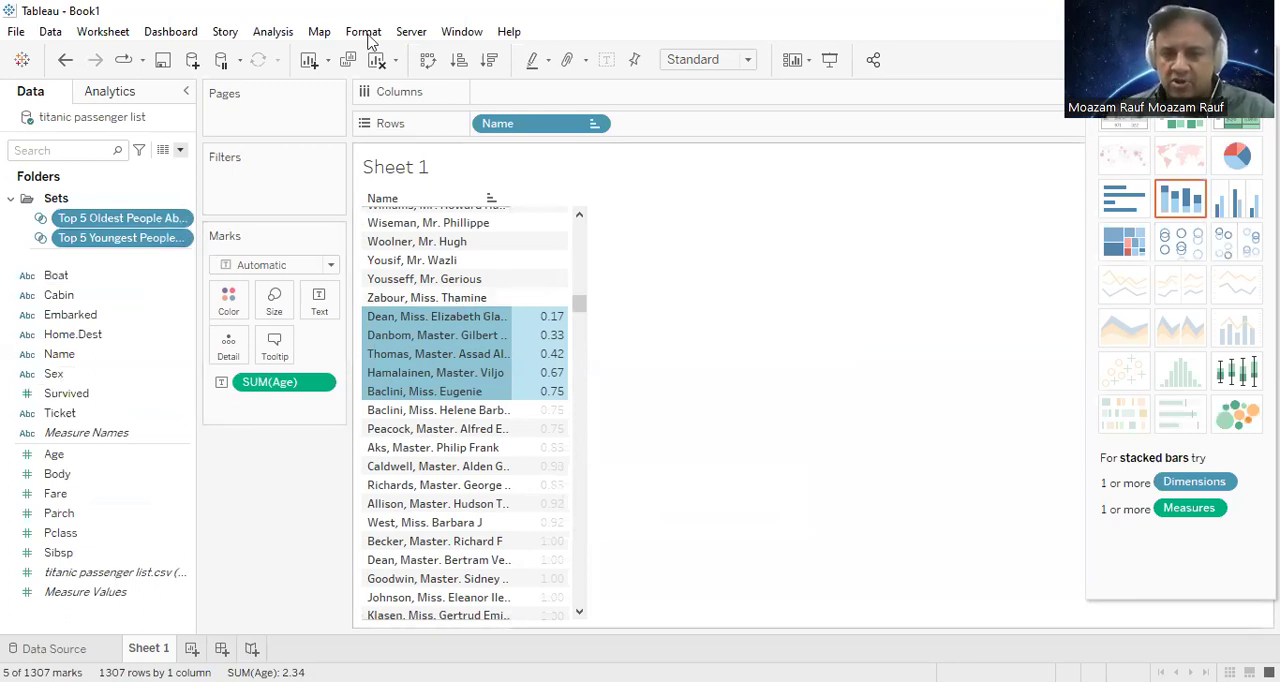
# Step: Clear the sheet and build a treemap from Name and Age, with Name as the label
pyautogui.click(377, 60)
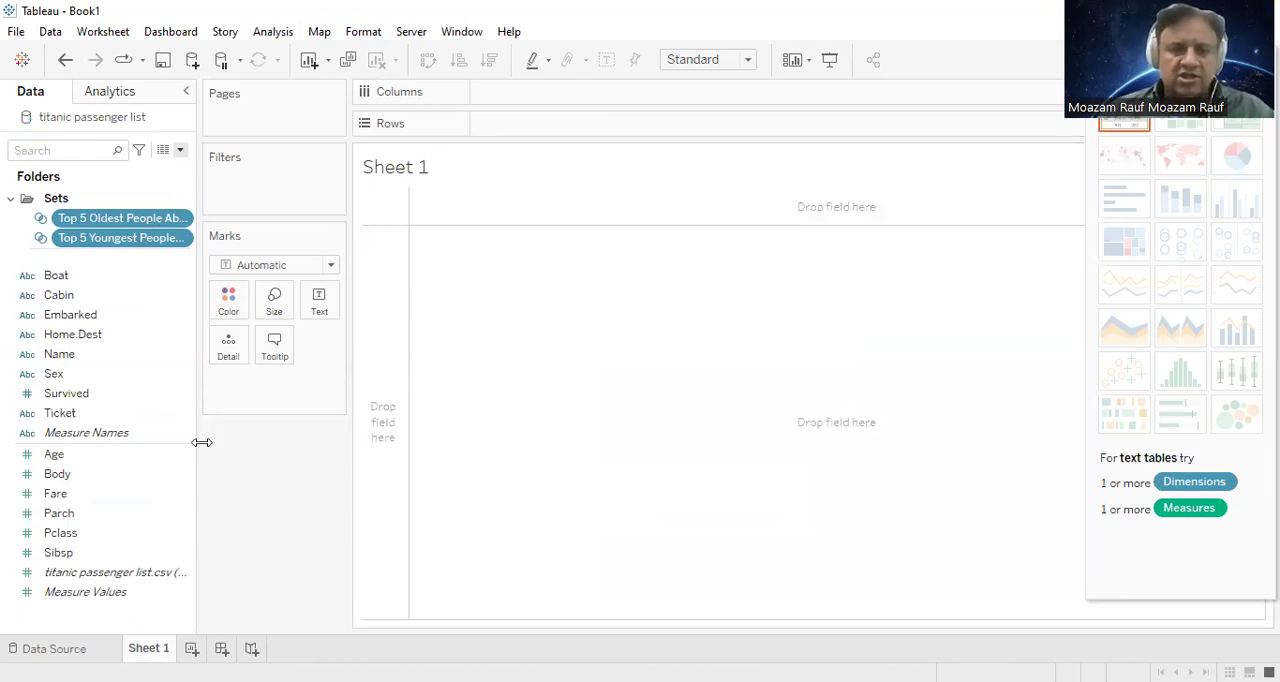
pyautogui.click(75, 334)
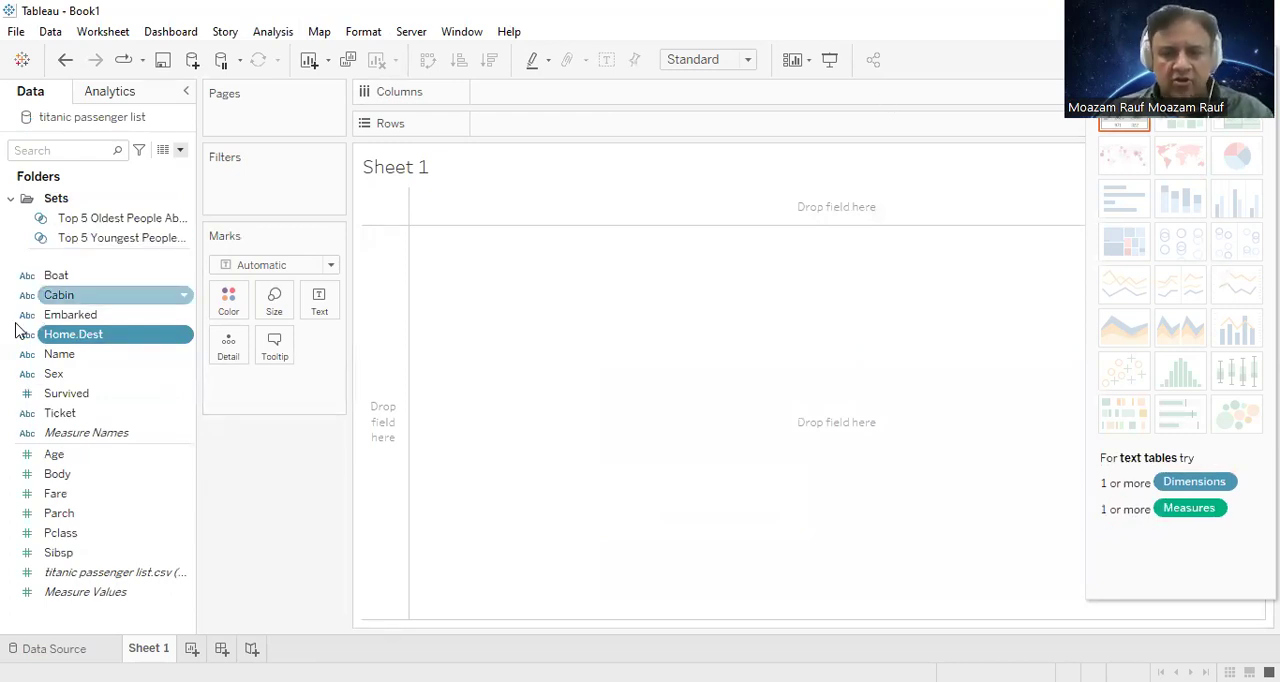
pyautogui.click(106, 358)
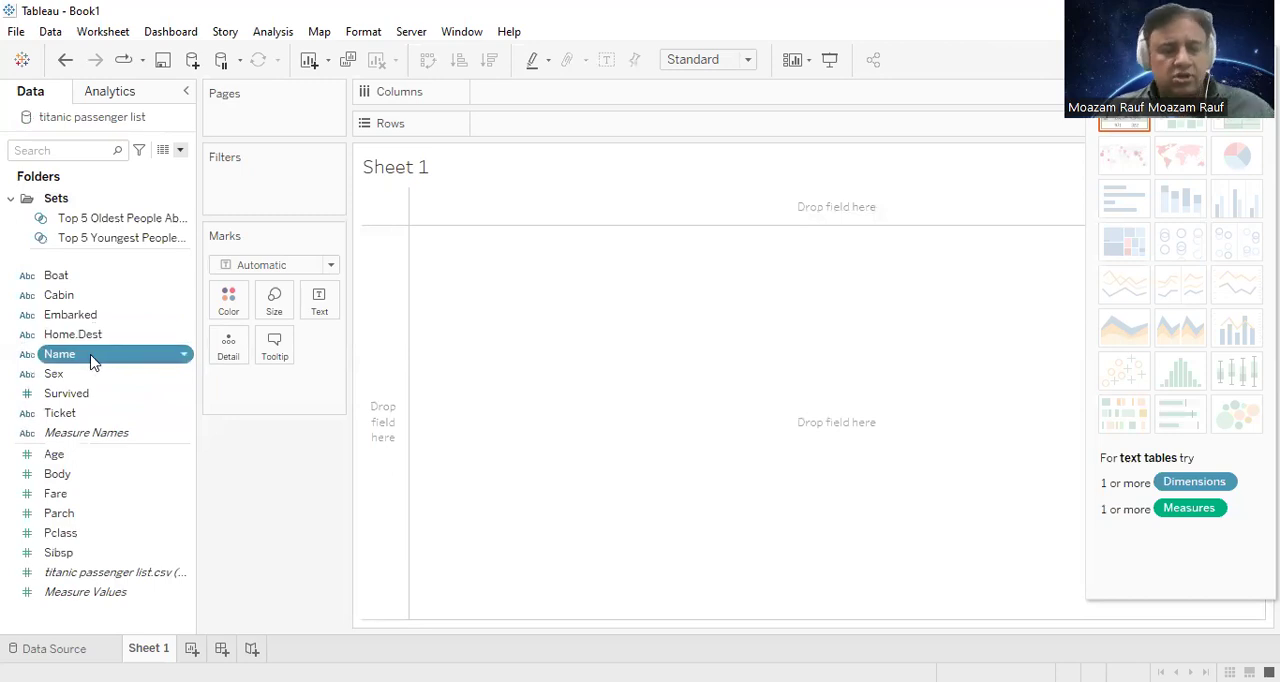
pyautogui.keyDown('ctrl'); pyautogui.click(97, 458); pyautogui.keyUp('ctrl')
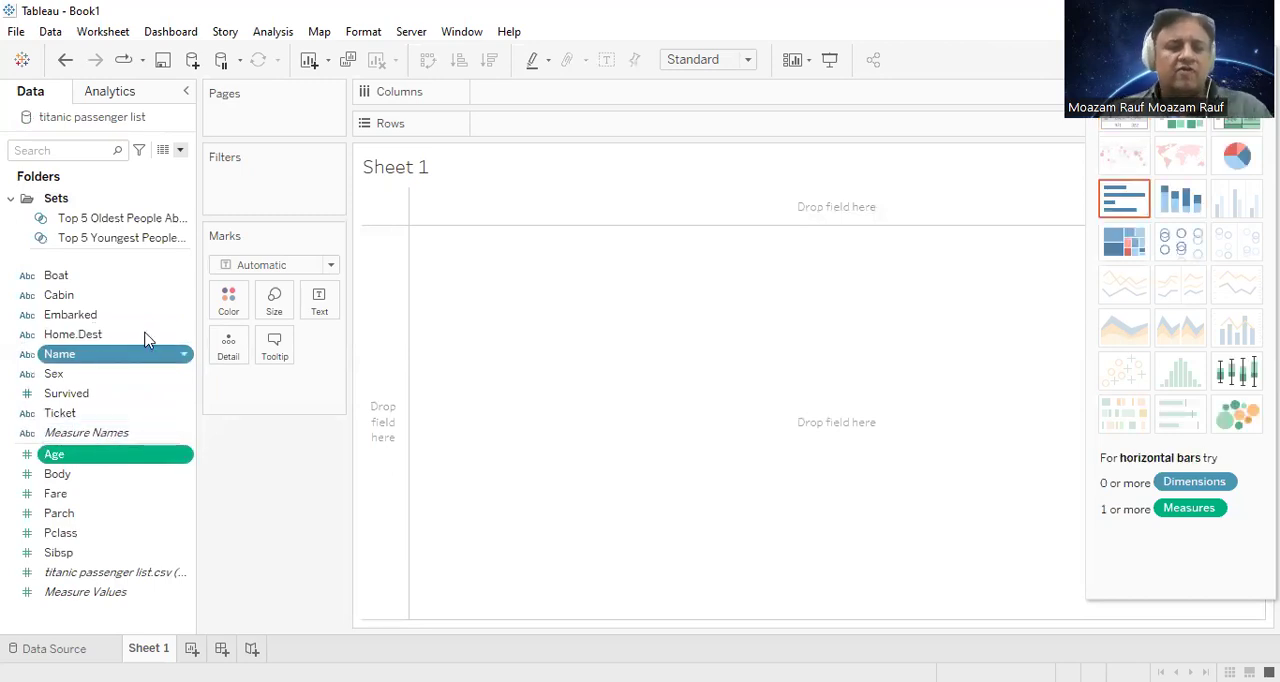
pyautogui.click(1124, 241)
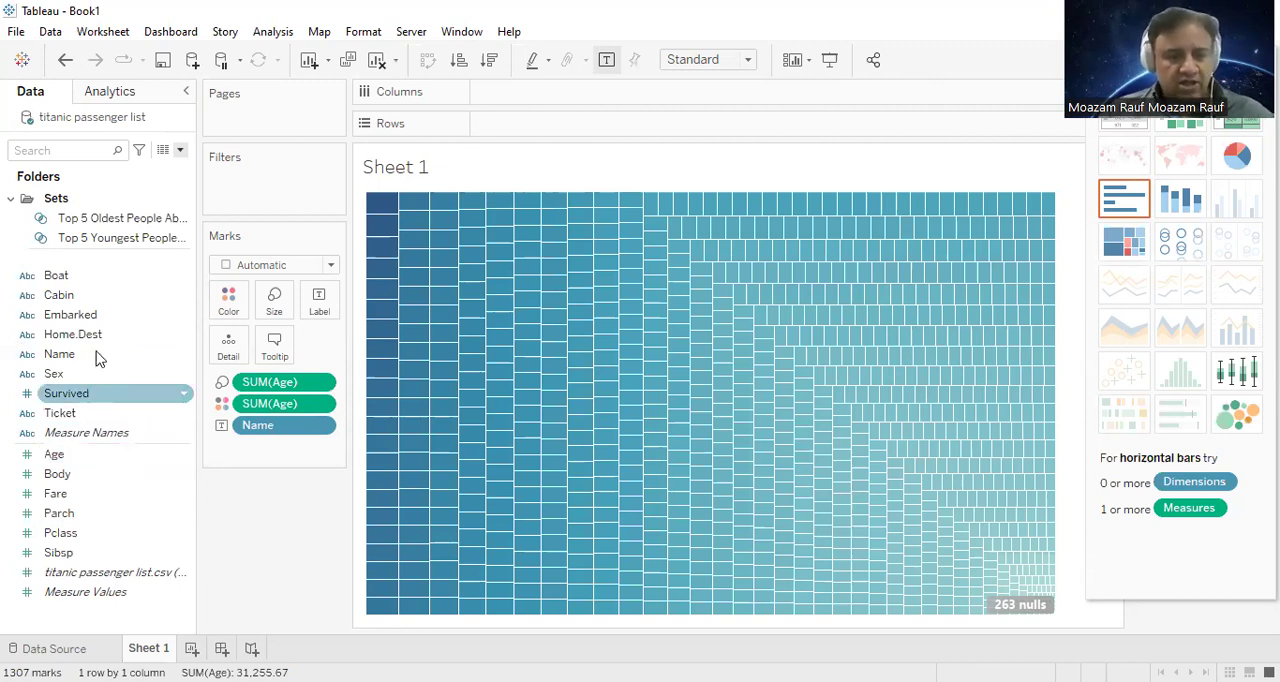
pyautogui.moveTo(104, 361); pyautogui.dragTo(319, 300)
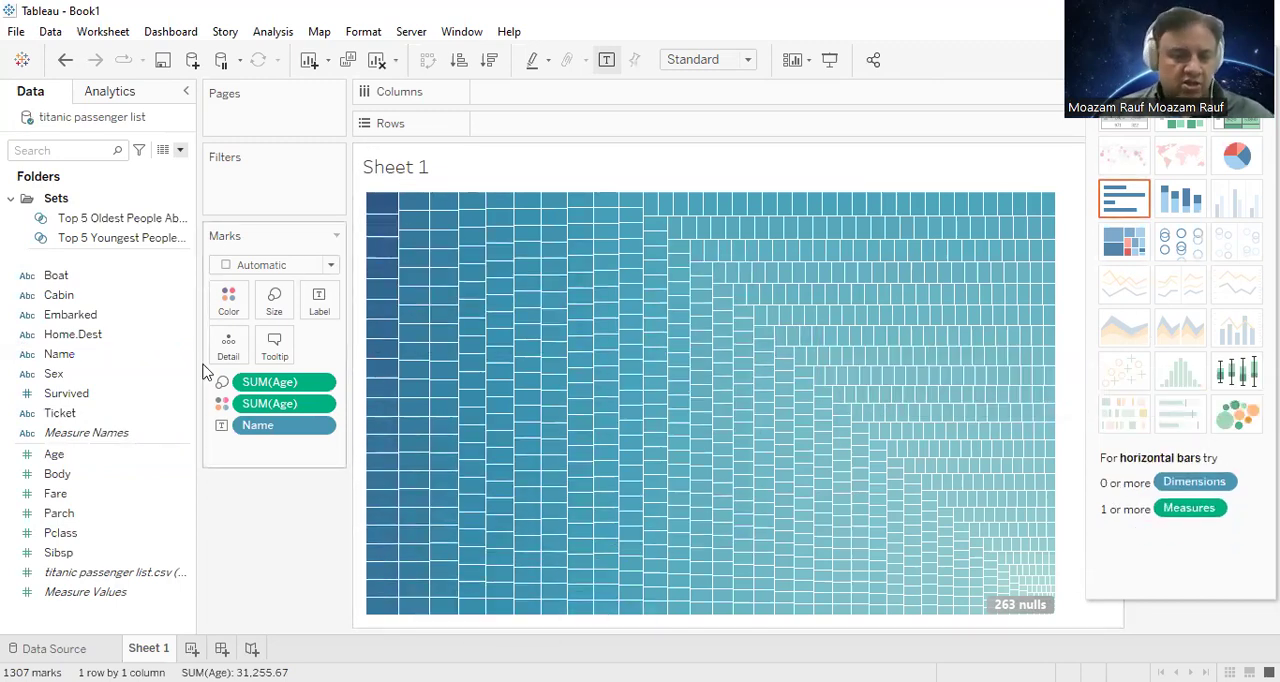
# Step: Add Sex, Survived, Home.Dest, Ticket and Fare to the treemap's tooltip
pyautogui.click(55, 376)
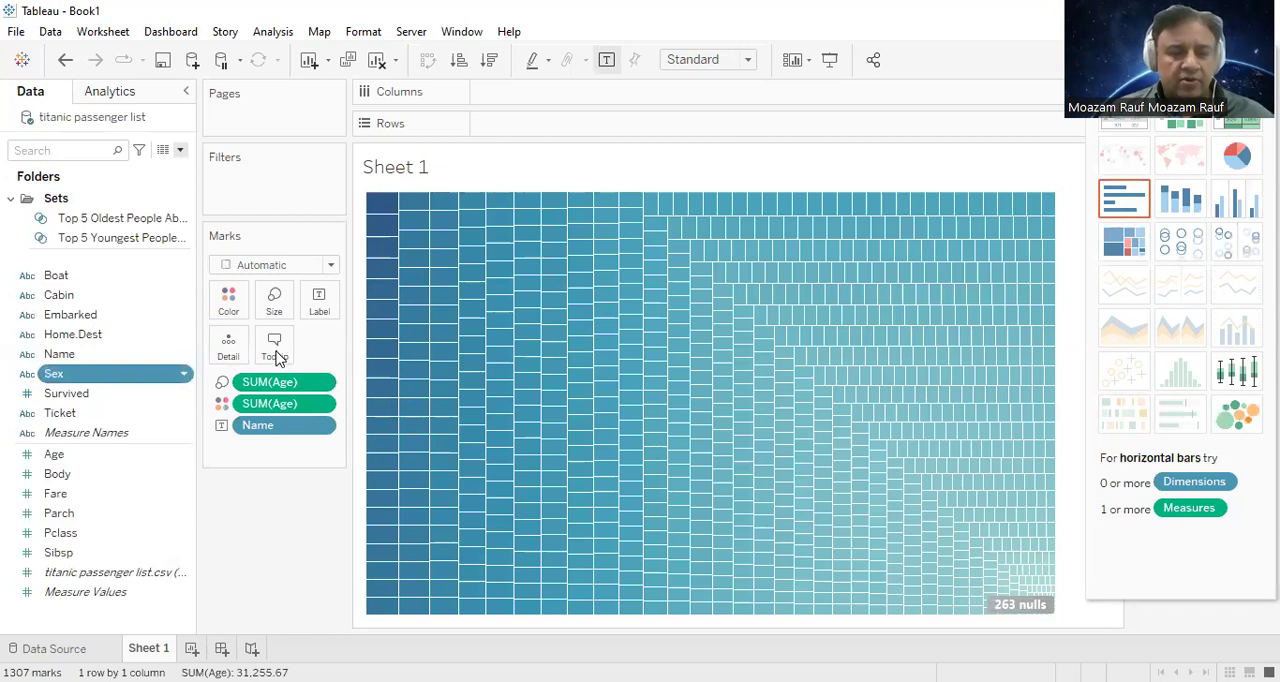
pyautogui.moveTo(55, 376); pyautogui.dragTo(284, 348)
pyautogui.moveTo(83, 393); pyautogui.dragTo(283, 344)
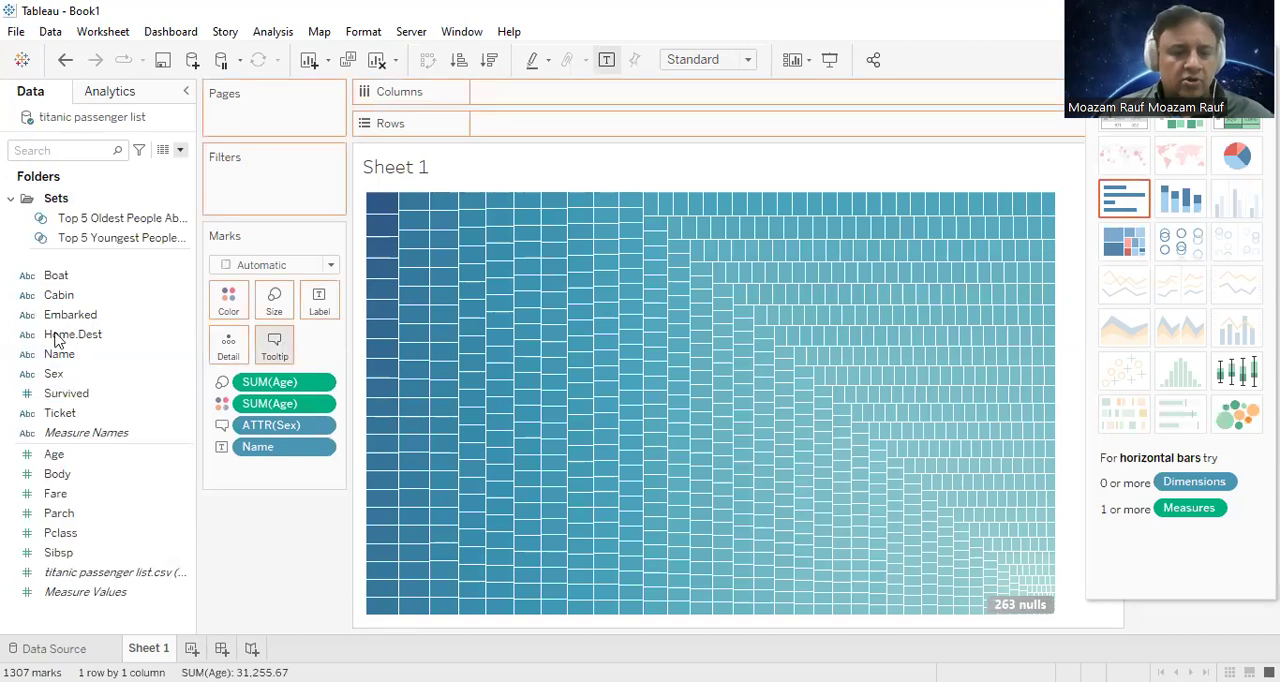
pyautogui.click(57, 340)
pyautogui.moveTo(57, 340); pyautogui.dragTo(274, 345)
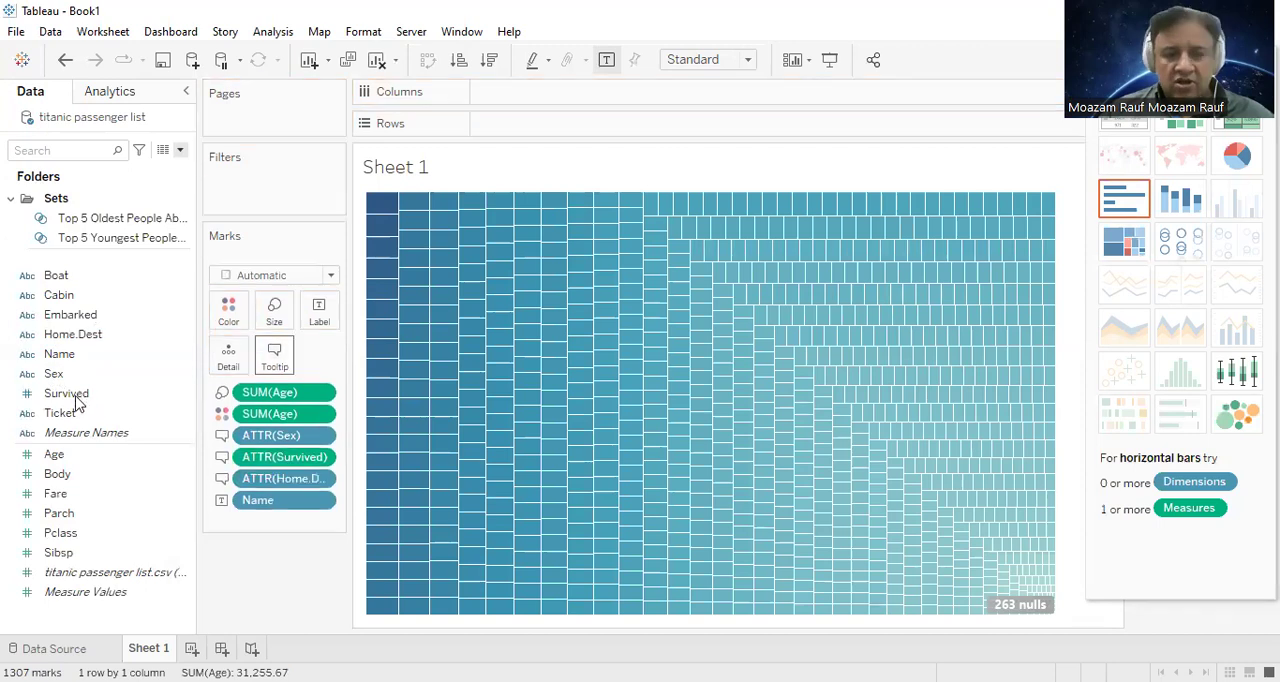
pyautogui.moveTo(57, 418); pyautogui.dragTo(274, 345)
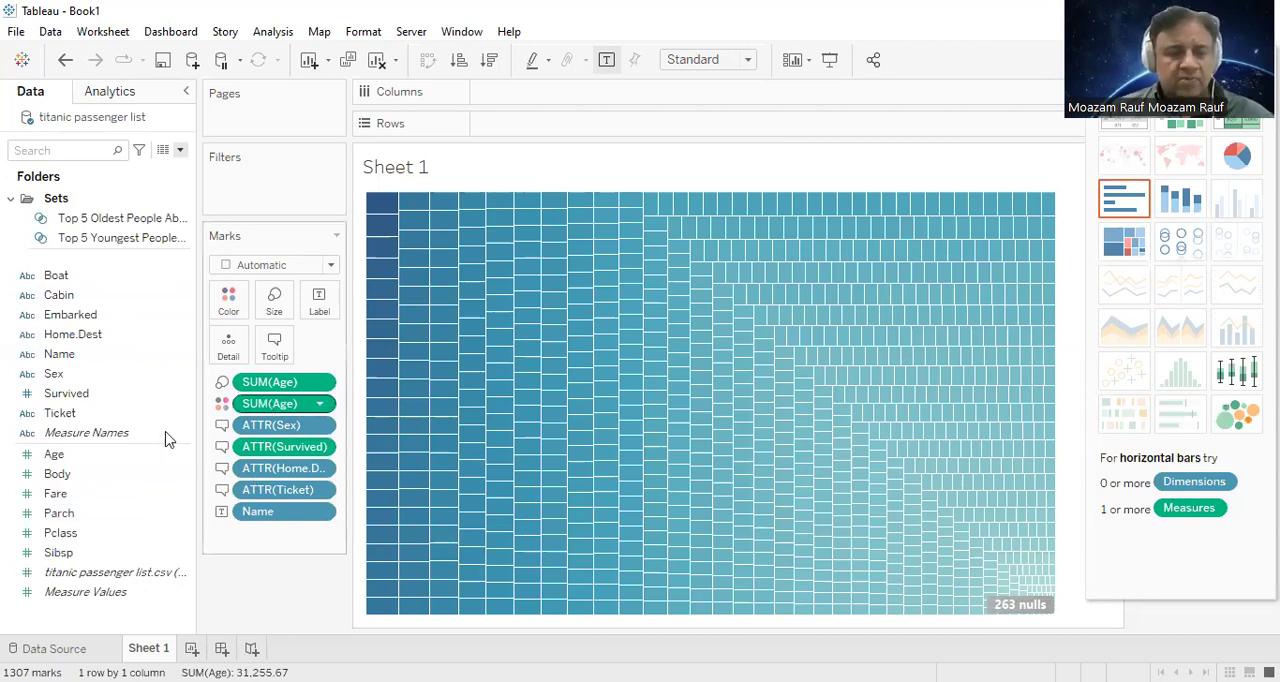
pyautogui.moveTo(77, 496); pyautogui.dragTo(283, 348)
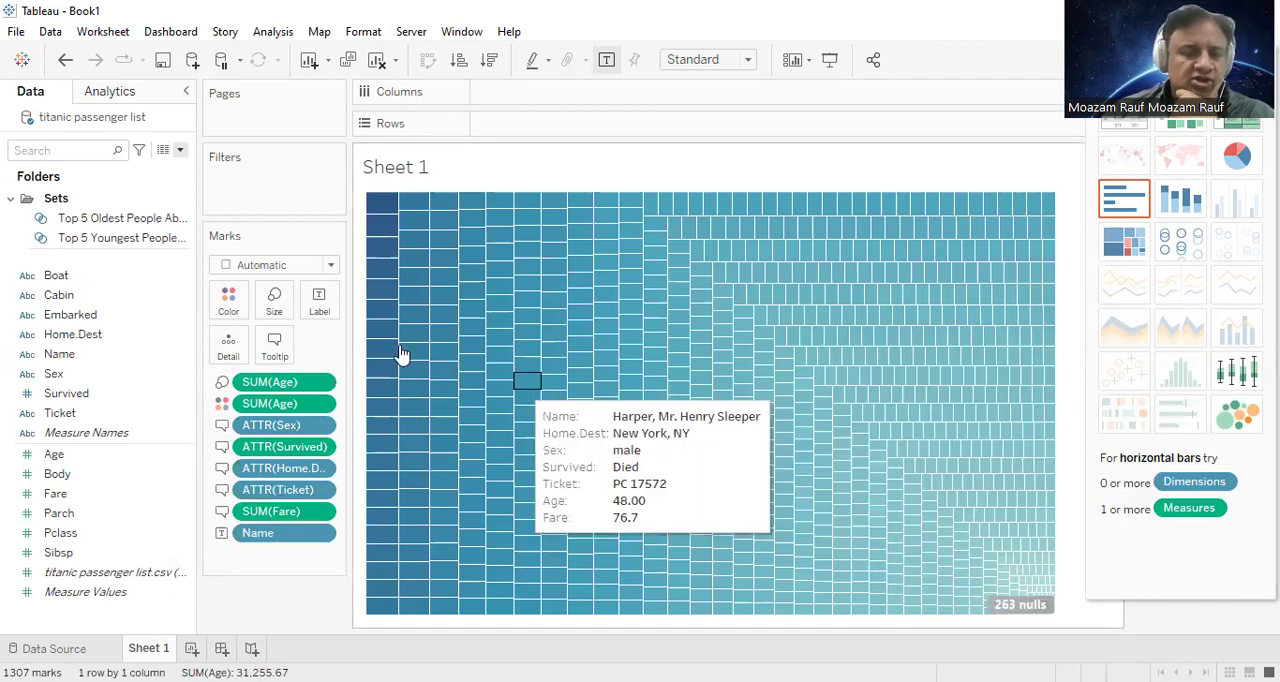
# Step: Filter the treemap by the Top 5 Oldest People Aboard set and inspect the passengers' tooltips
pyautogui.click(85, 218)
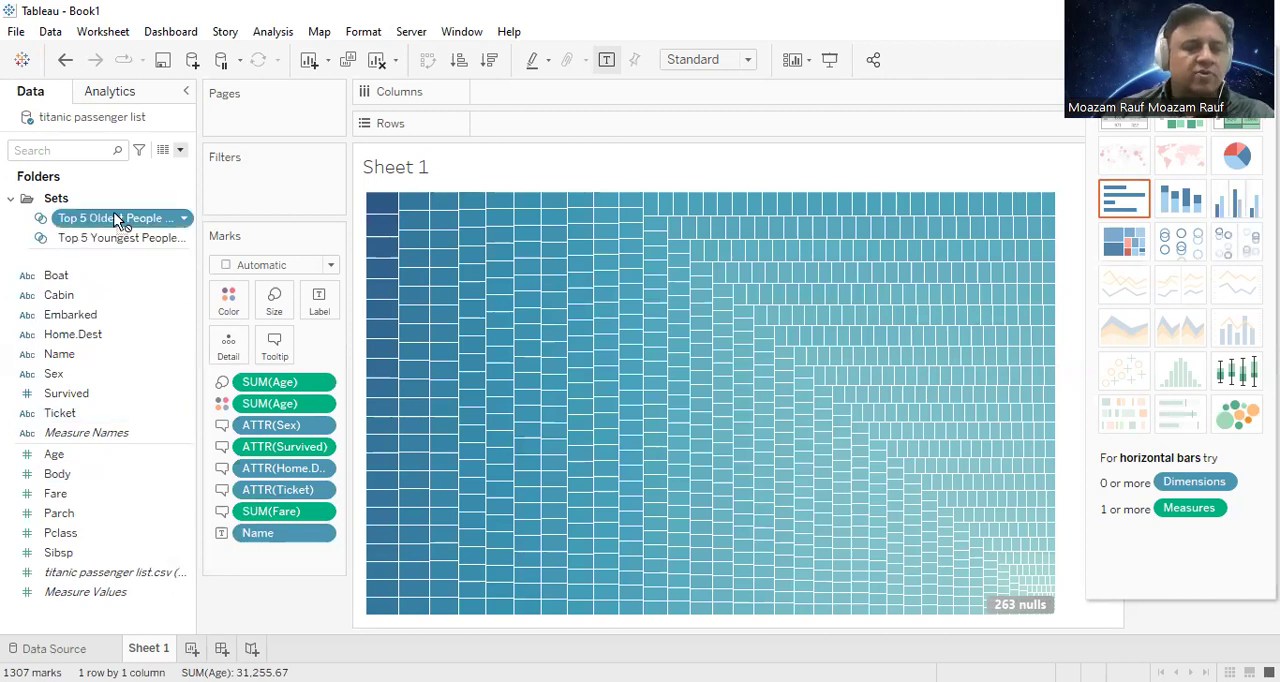
pyautogui.moveTo(311, 212); pyautogui.dragTo(316, 212)
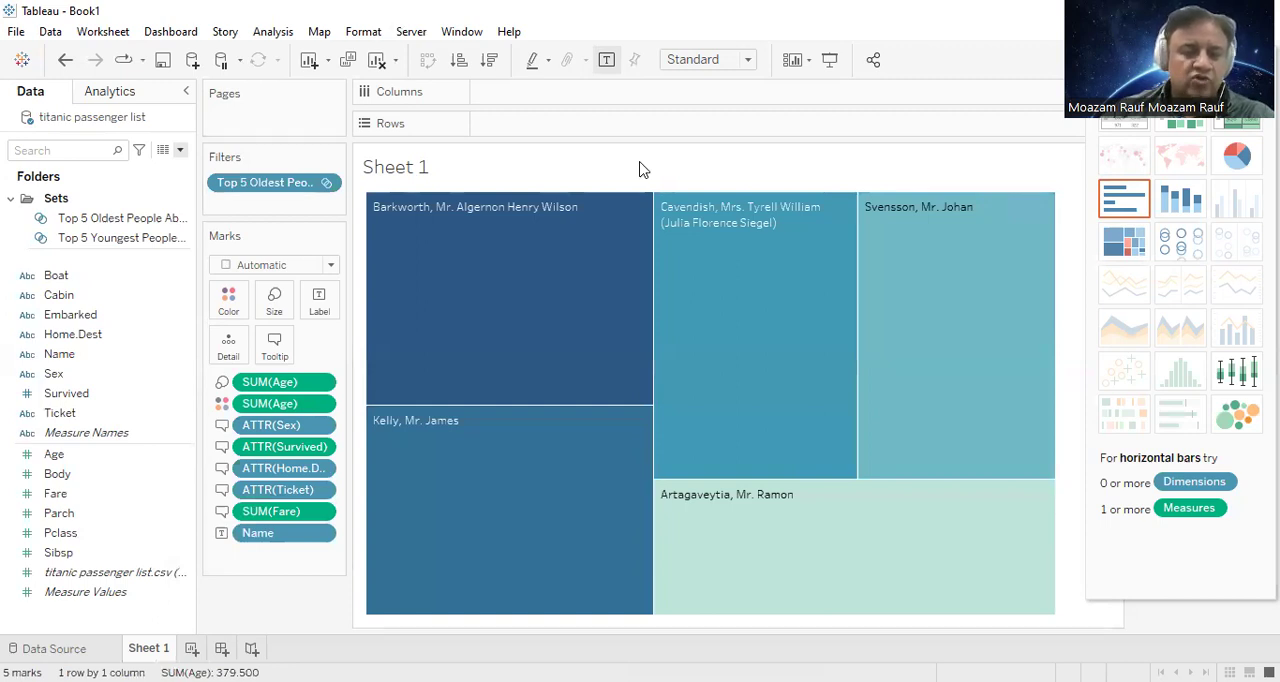
pyautogui.moveTo(498, 255)
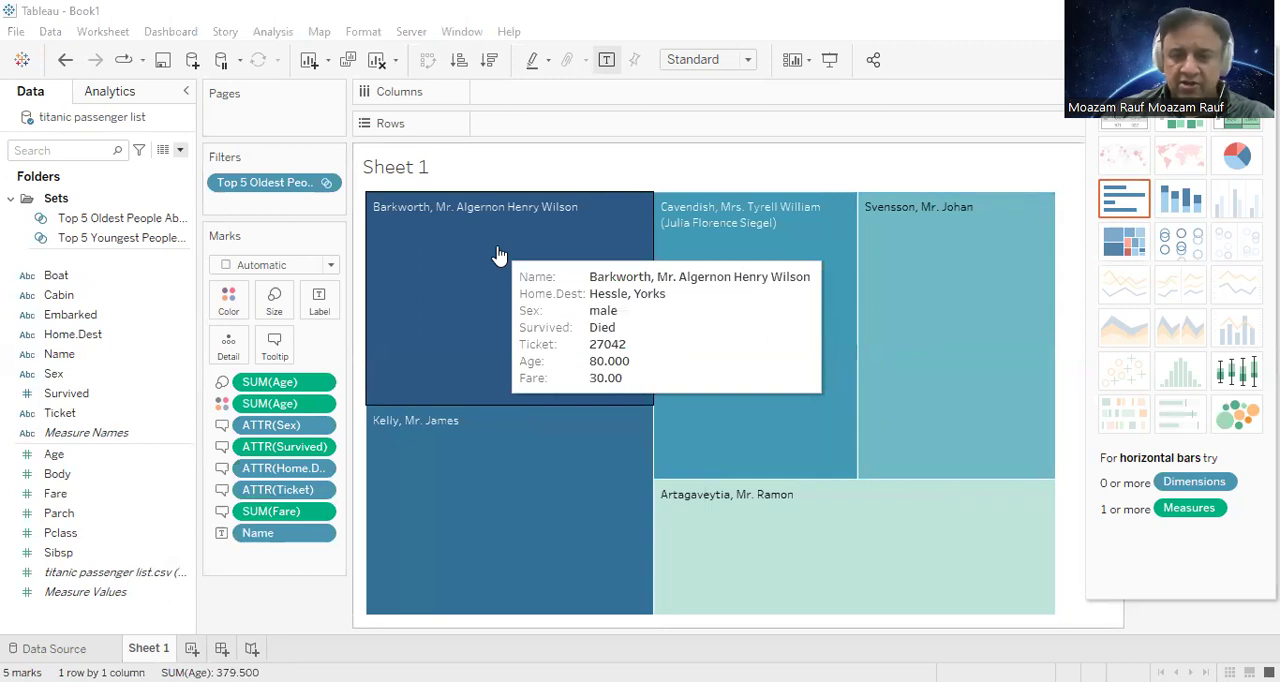
pyautogui.moveTo(517, 449)
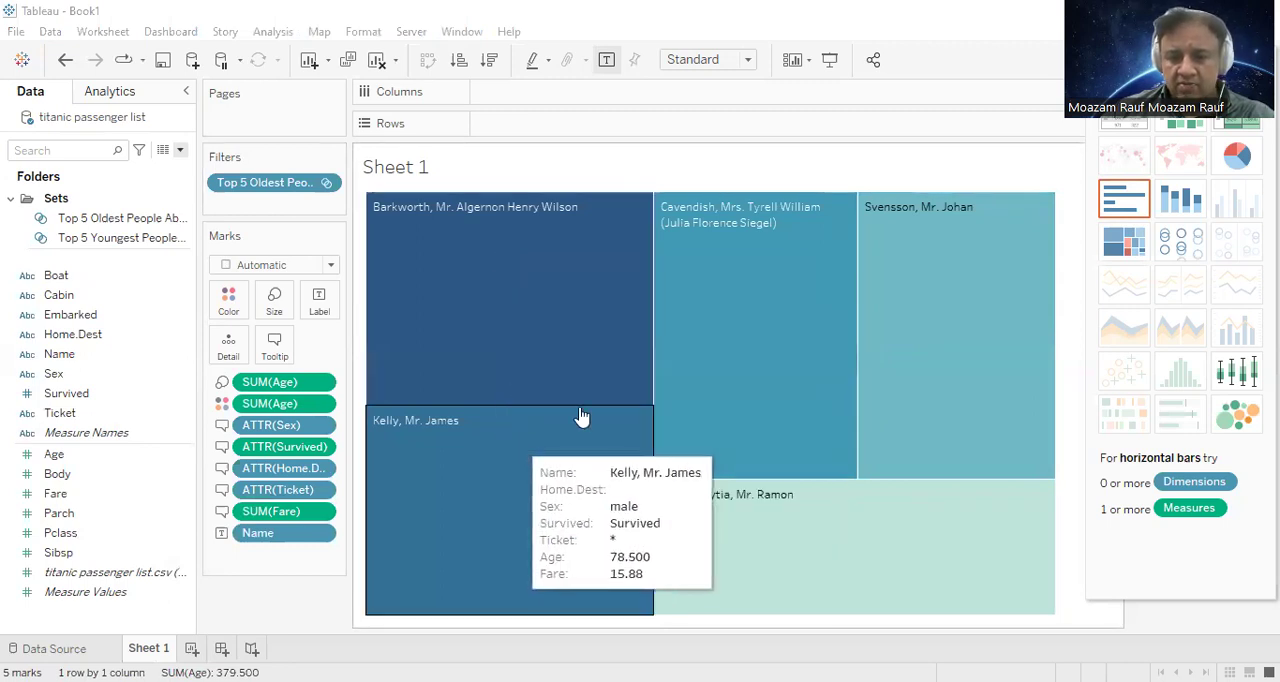
pyautogui.moveTo(720, 352)
pyautogui.moveTo(963, 323)
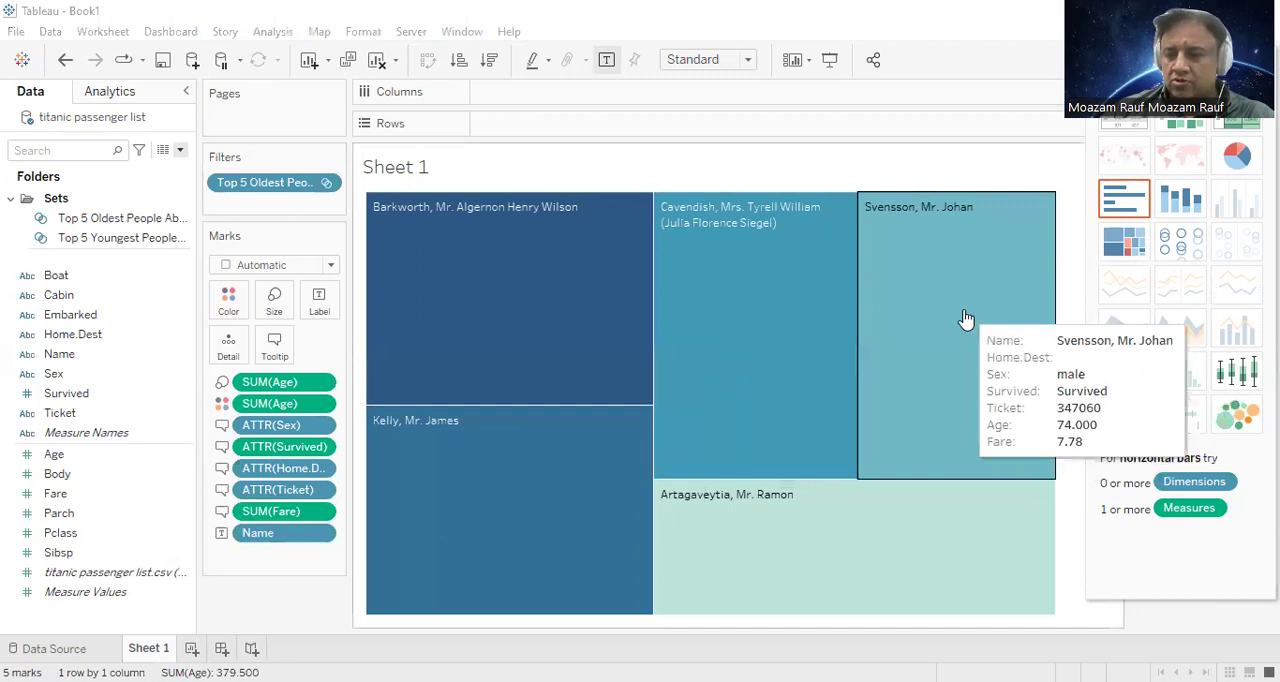
pyautogui.moveTo(933, 551)
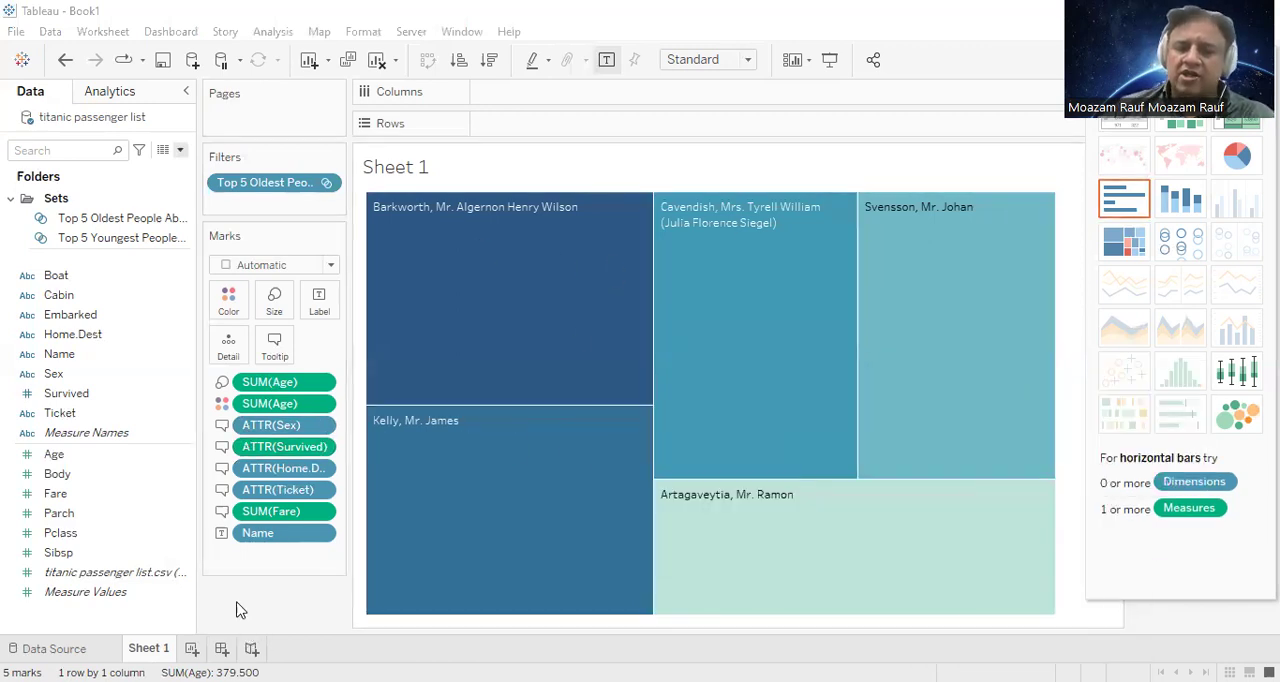
# Step: Colour the treemap by Survived instead of Age and check the passengers' tooltips
pyautogui.moveTo(65, 398); pyautogui.dragTo(229, 296)
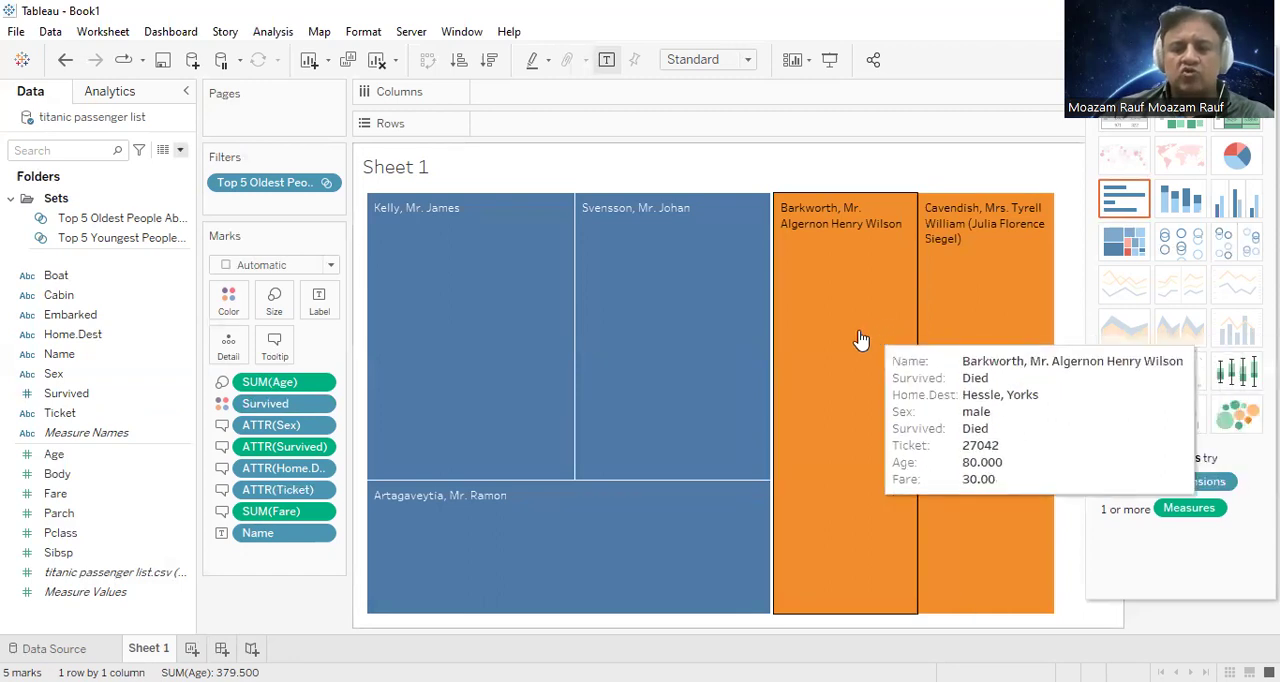
pyautogui.moveTo(678, 325)
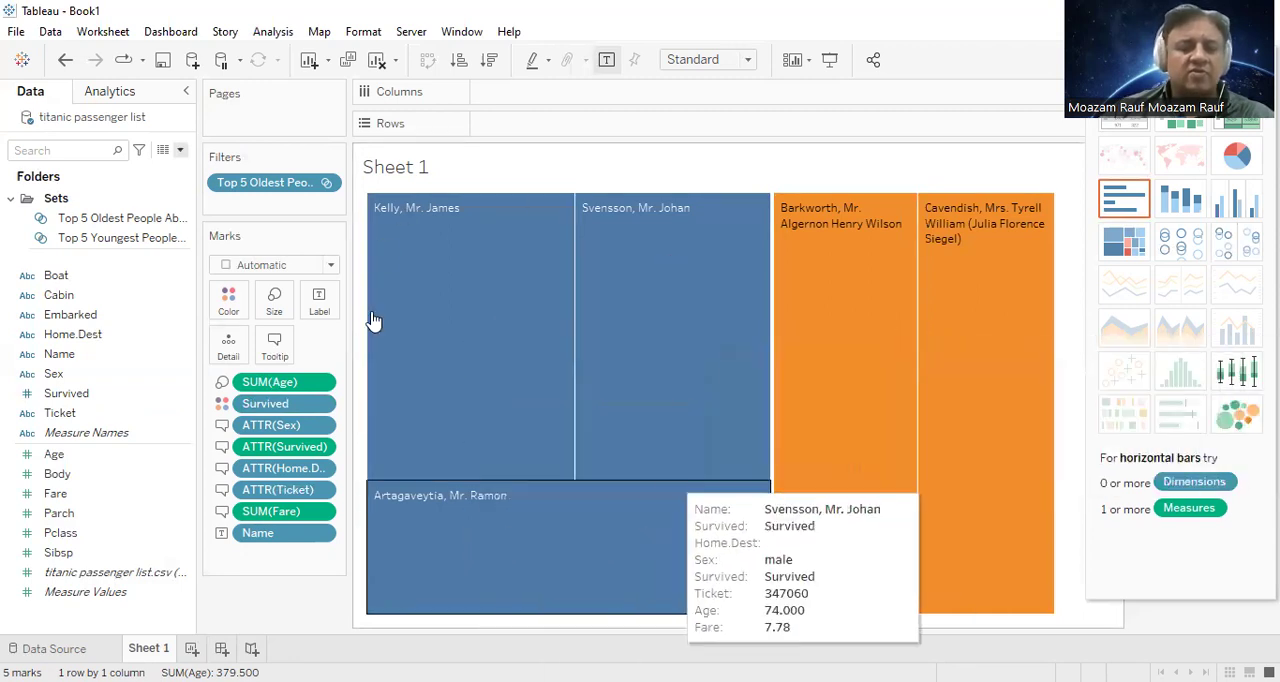
# Step: Change the treemap's Survived colours to green for Survived and red for Died
pyautogui.click(1228, 61)
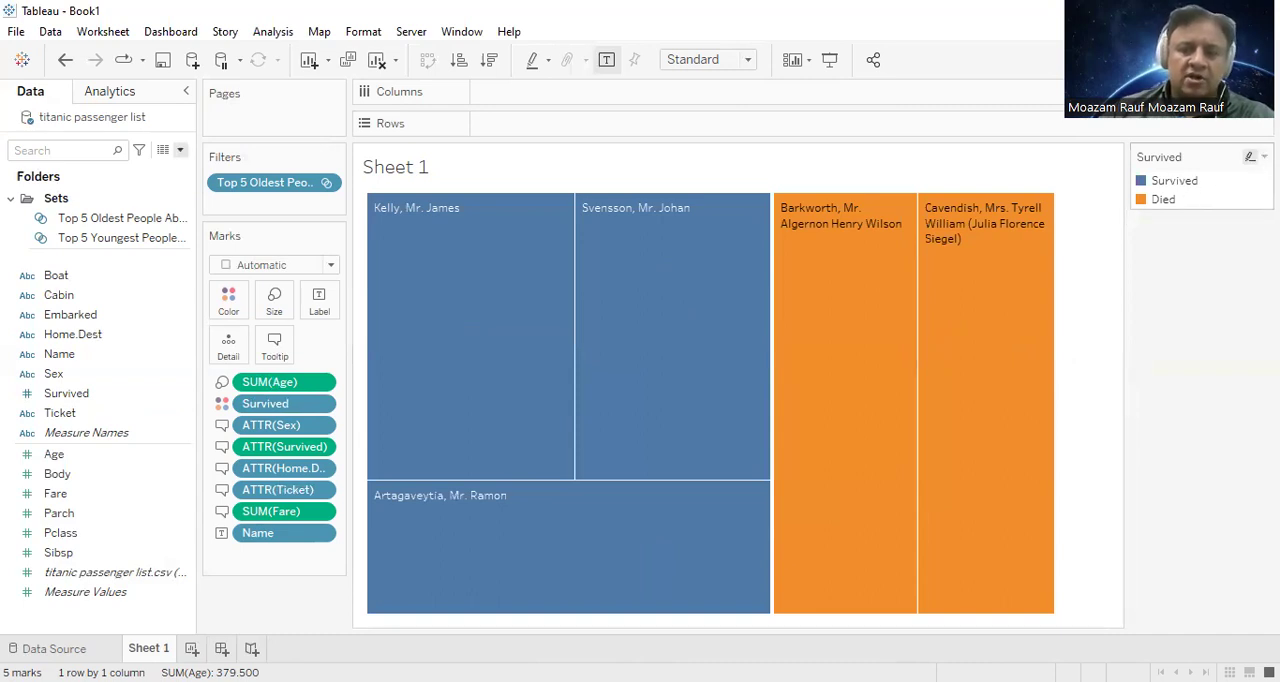
pyautogui.click(1264, 157)
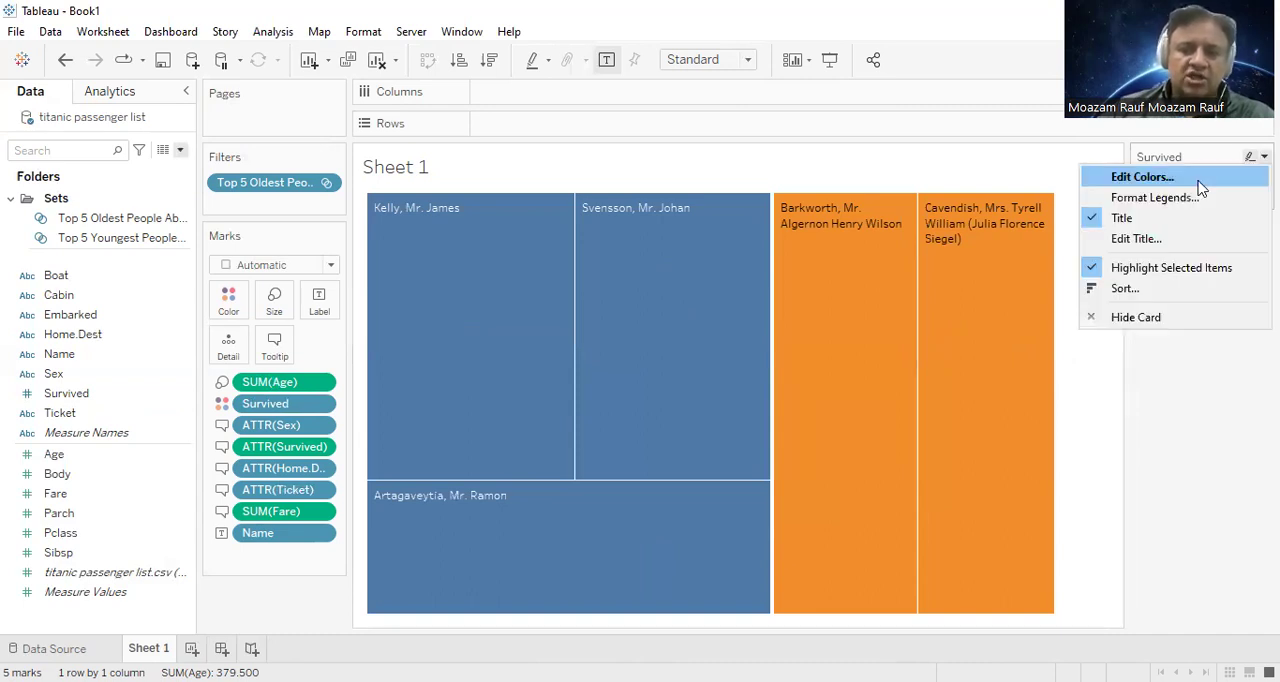
pyautogui.click(248, 200)
pyautogui.click(485, 387)
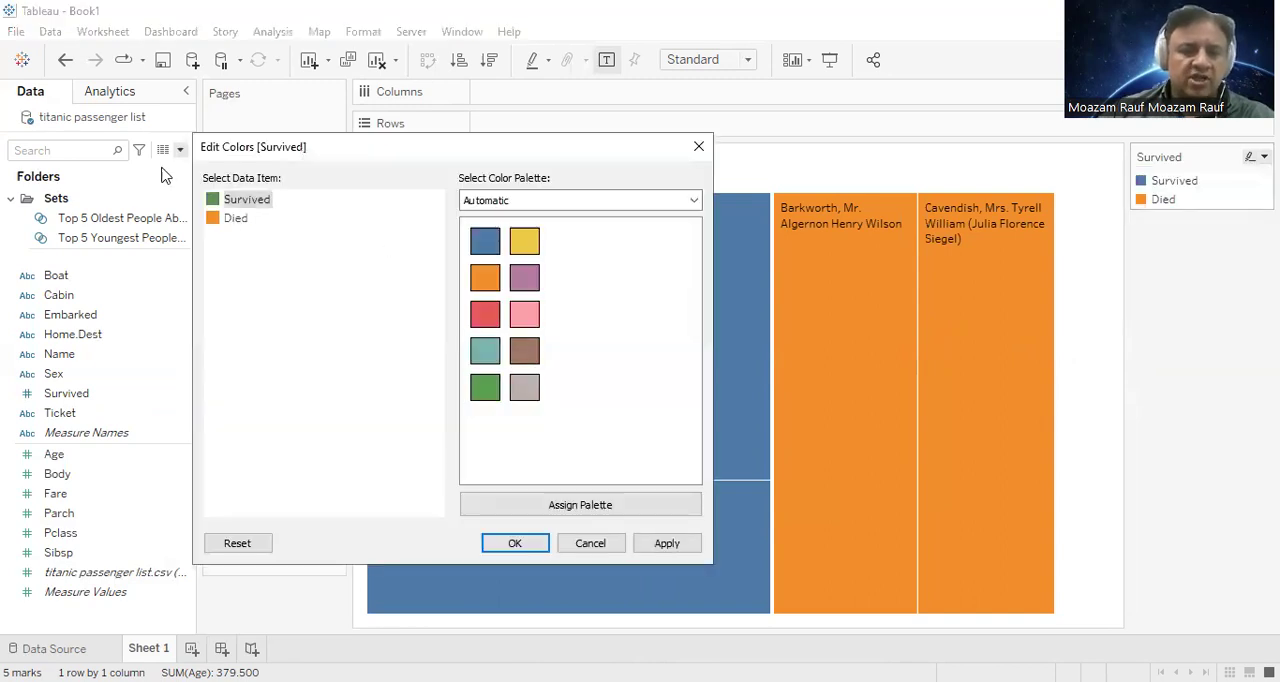
pyautogui.click(230, 221)
pyautogui.click(487, 315)
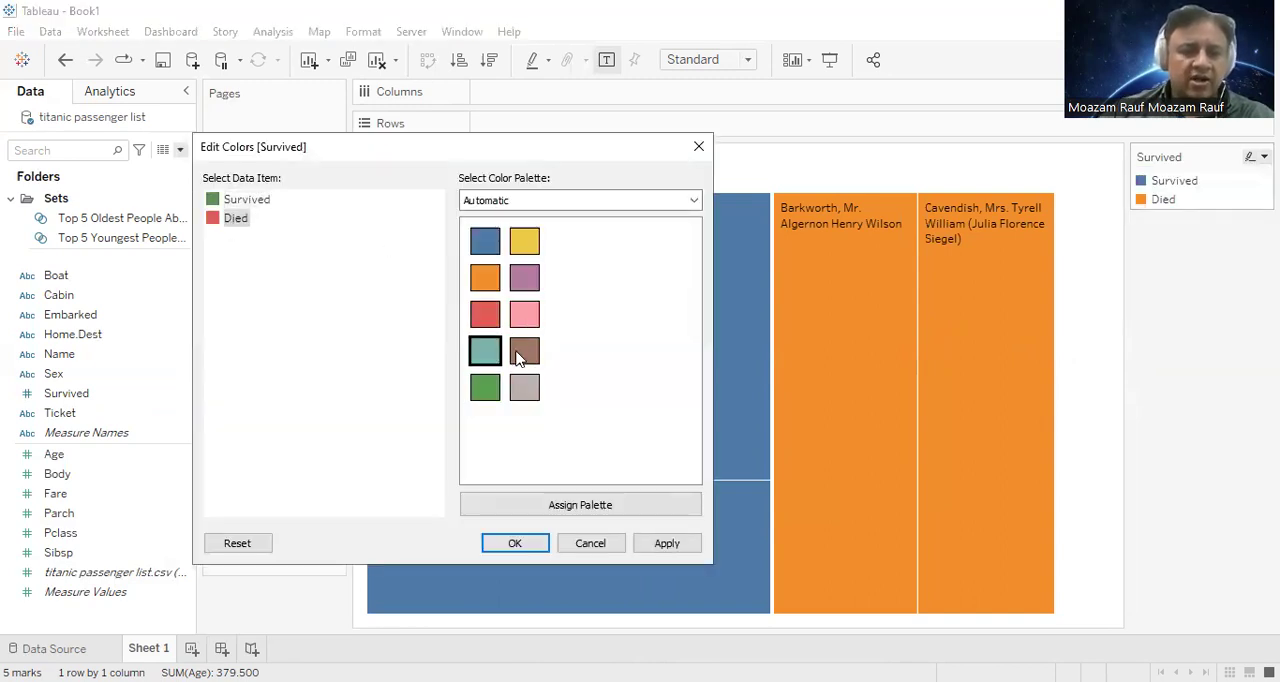
pyautogui.click(660, 544)
pyautogui.click(510, 545)
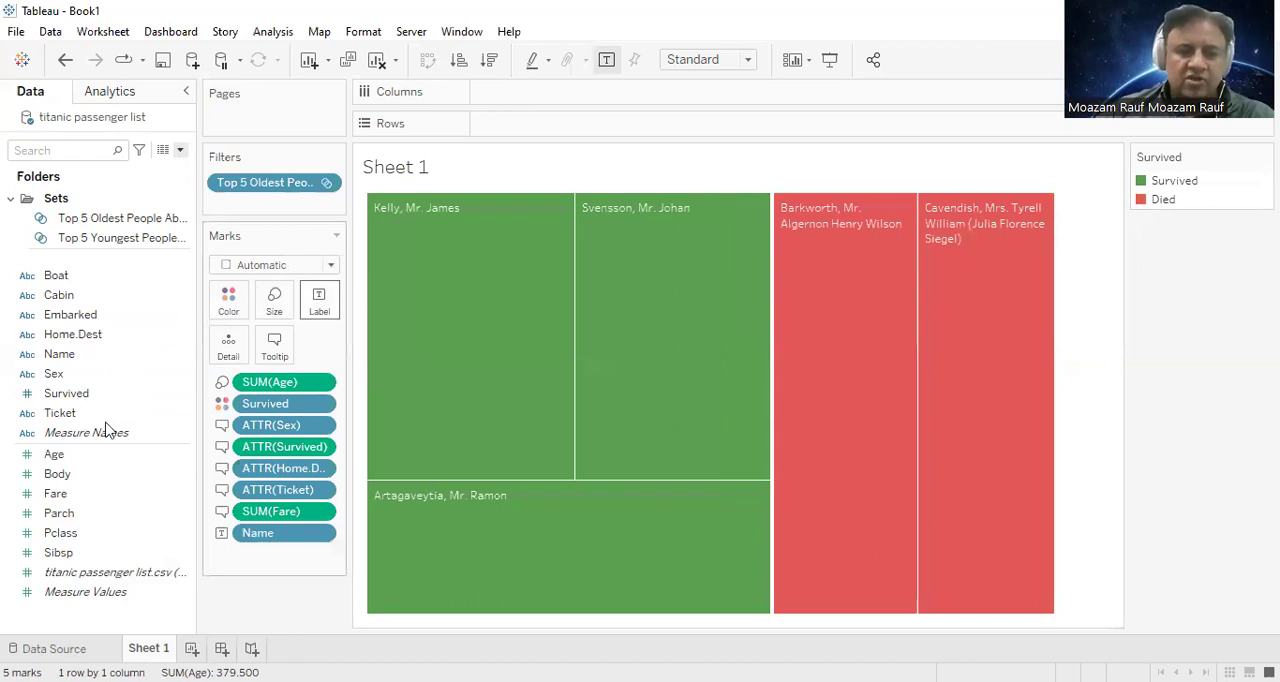
# Step: Add Age to the treemap labels and set the font size to 15 for Name and 14 for Age
pyautogui.click(94, 456)
pyautogui.moveTo(94, 456); pyautogui.dragTo(333, 302)
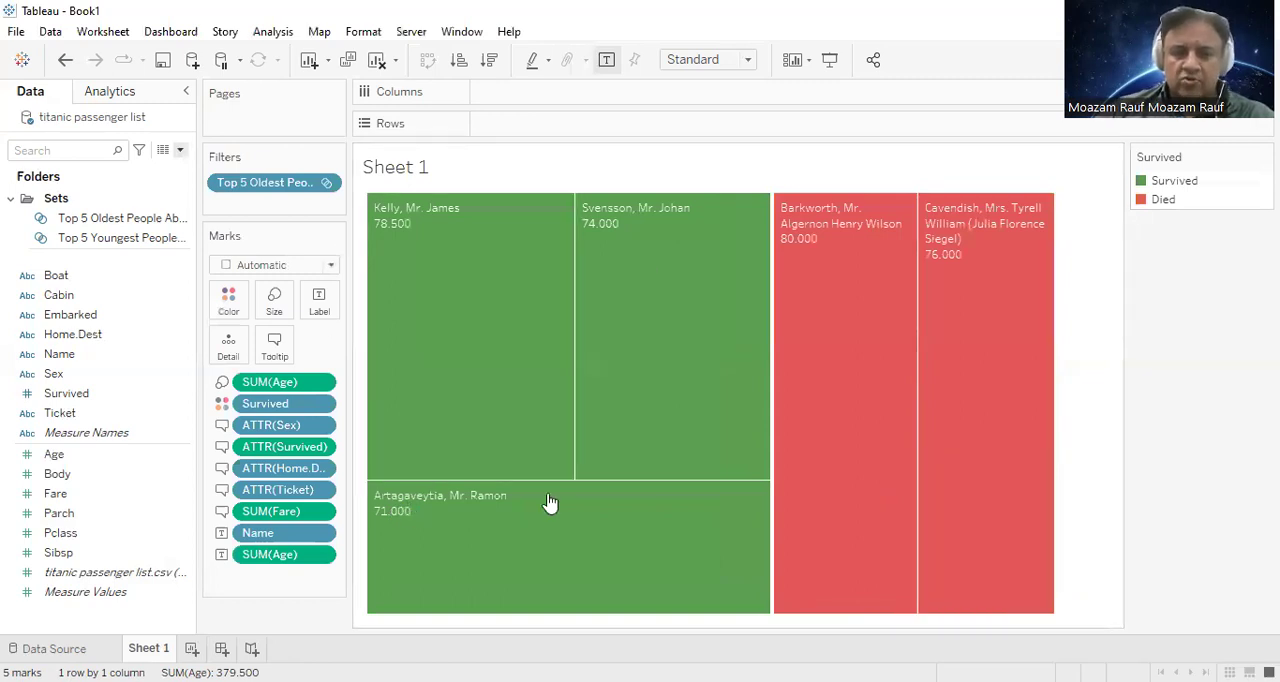
pyautogui.click(316, 298)
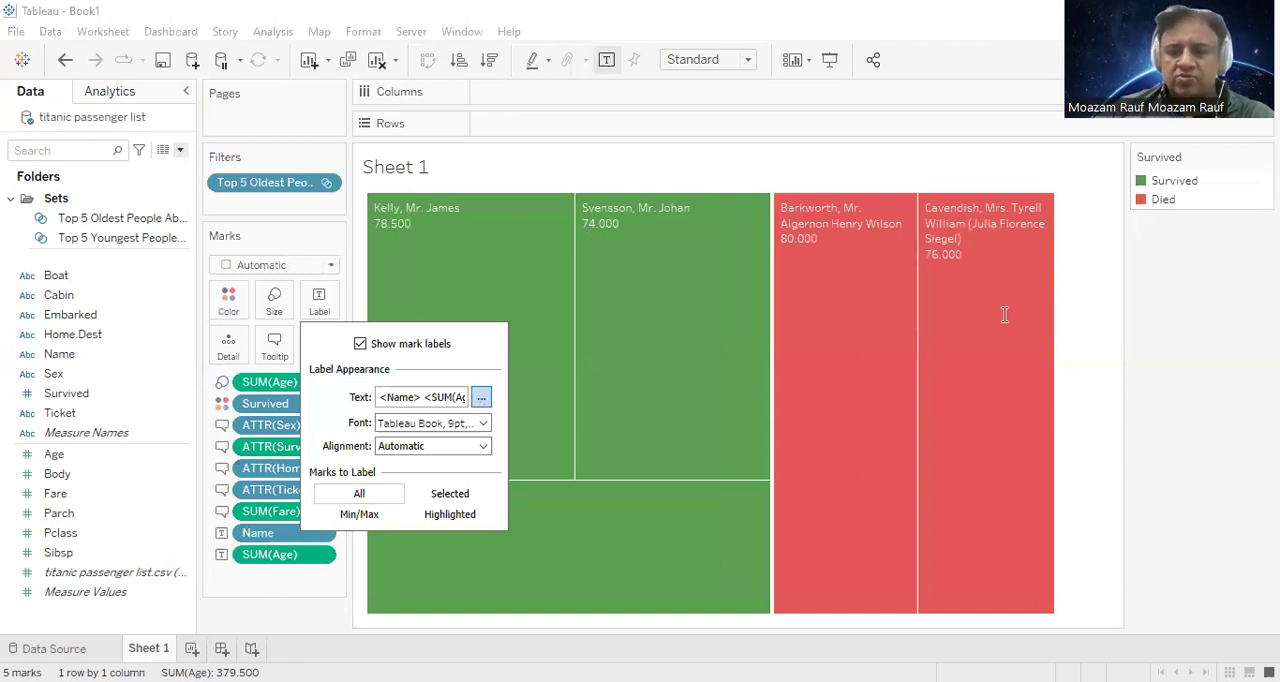
pyautogui.moveTo(975, 279); pyautogui.dragTo(870, 268)
pyautogui.click(872, 258)
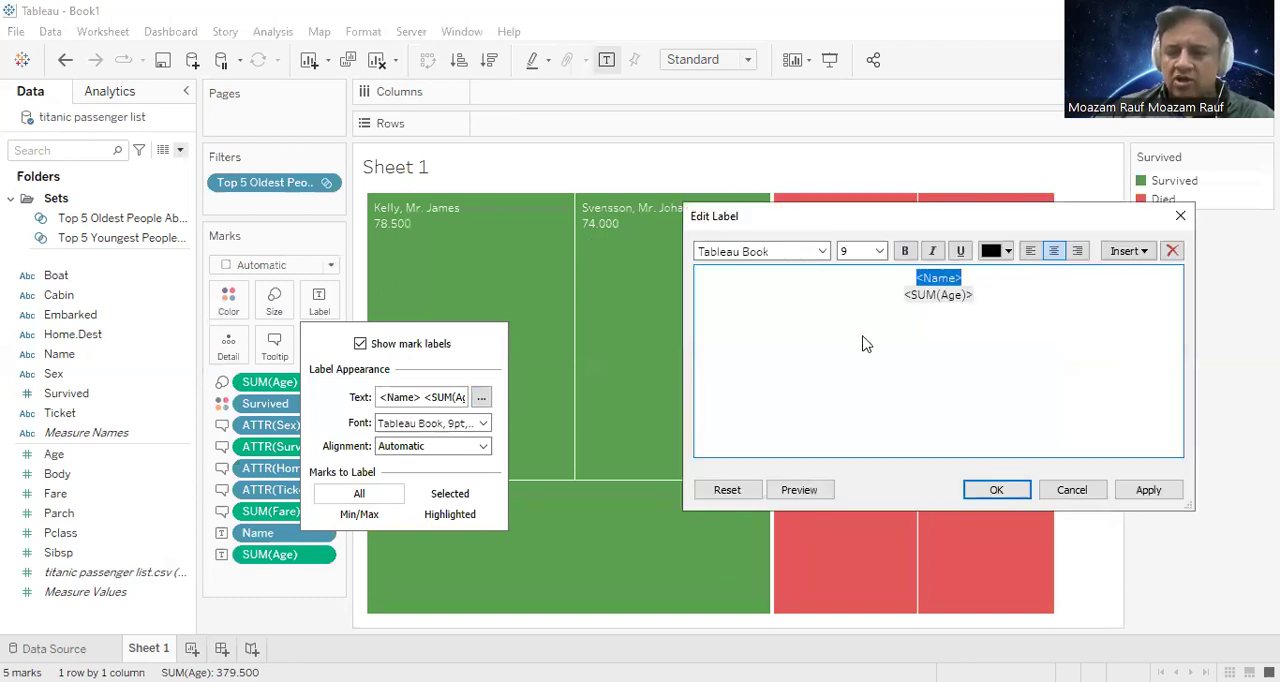
pyautogui.click(863, 341)
pyautogui.moveTo(1000, 313); pyautogui.dragTo(864, 307)
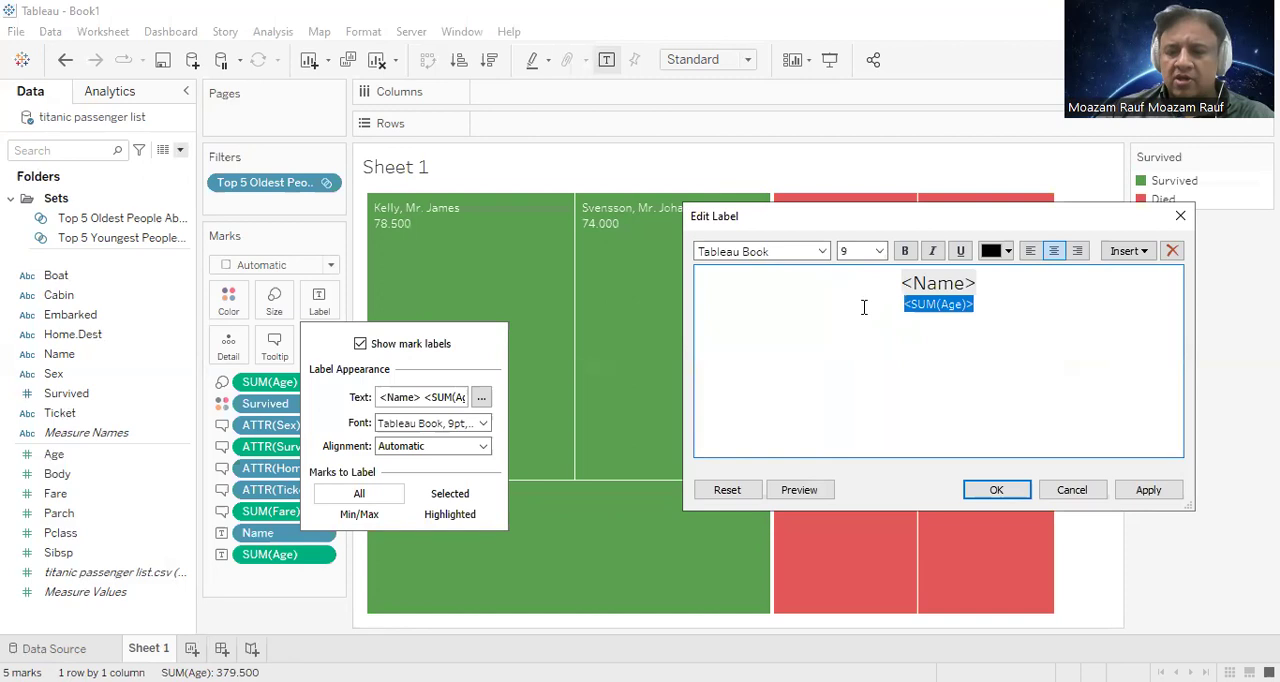
pyautogui.click(879, 252)
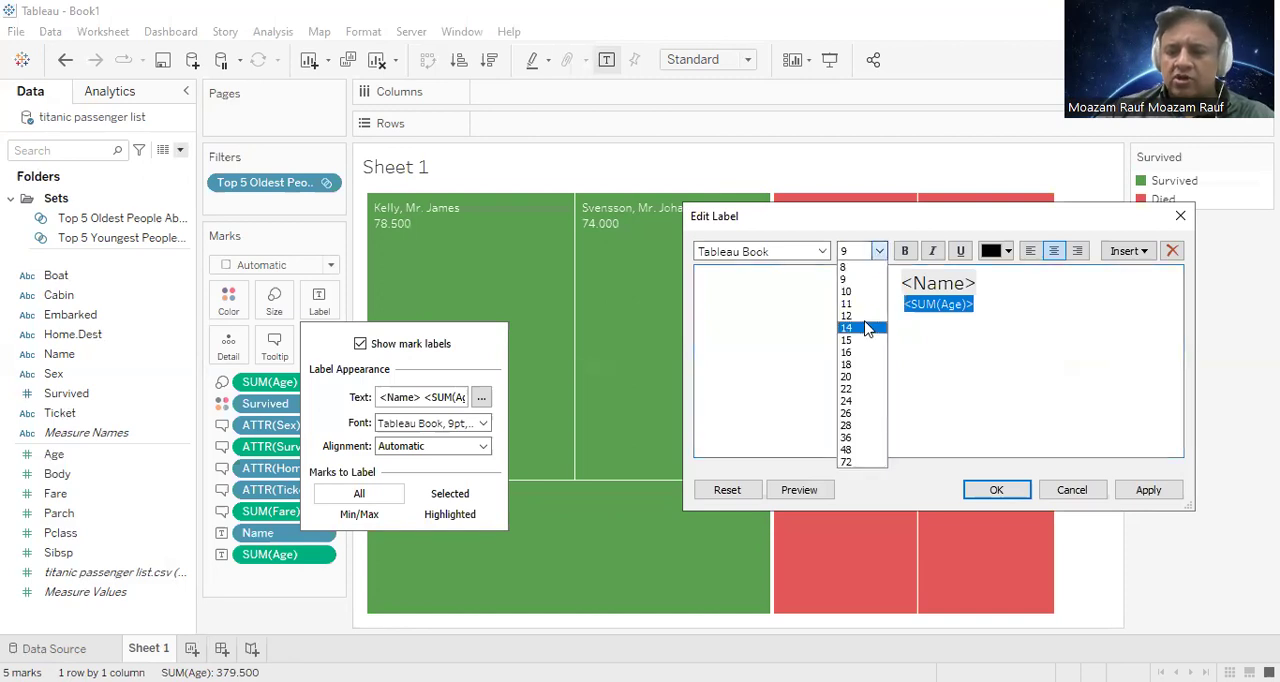
pyautogui.click(866, 336)
pyautogui.click(1136, 505)
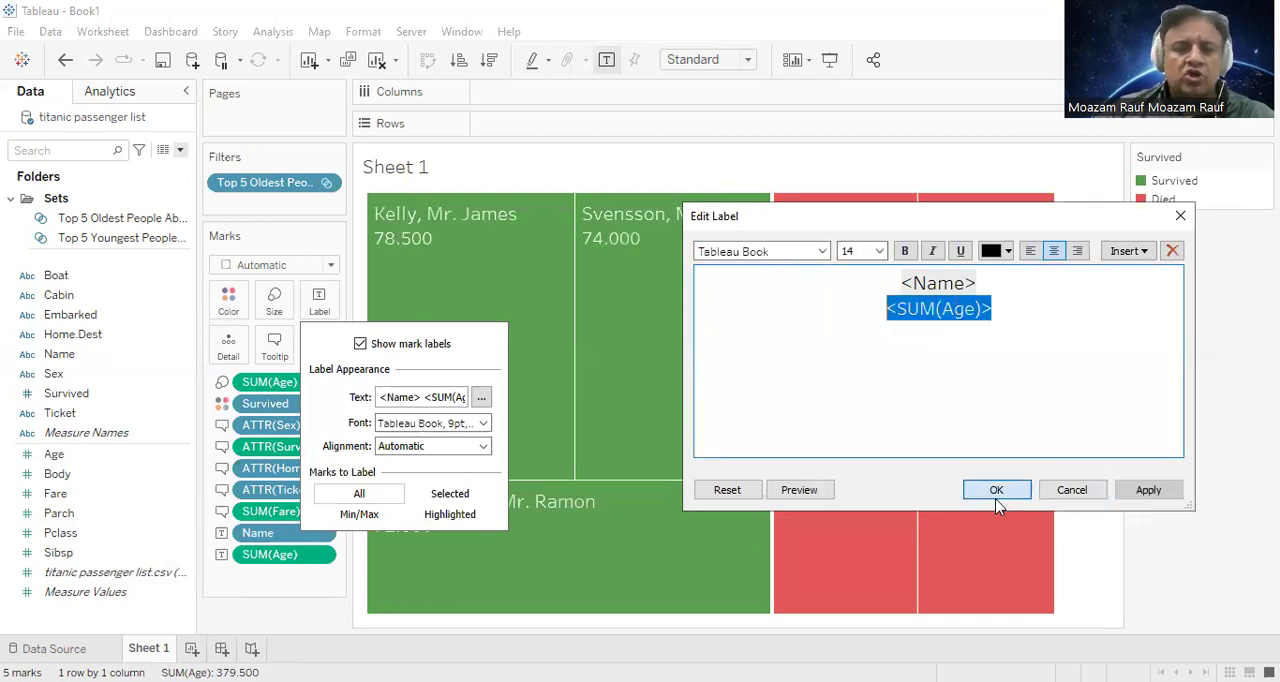
pyautogui.click(996, 489)
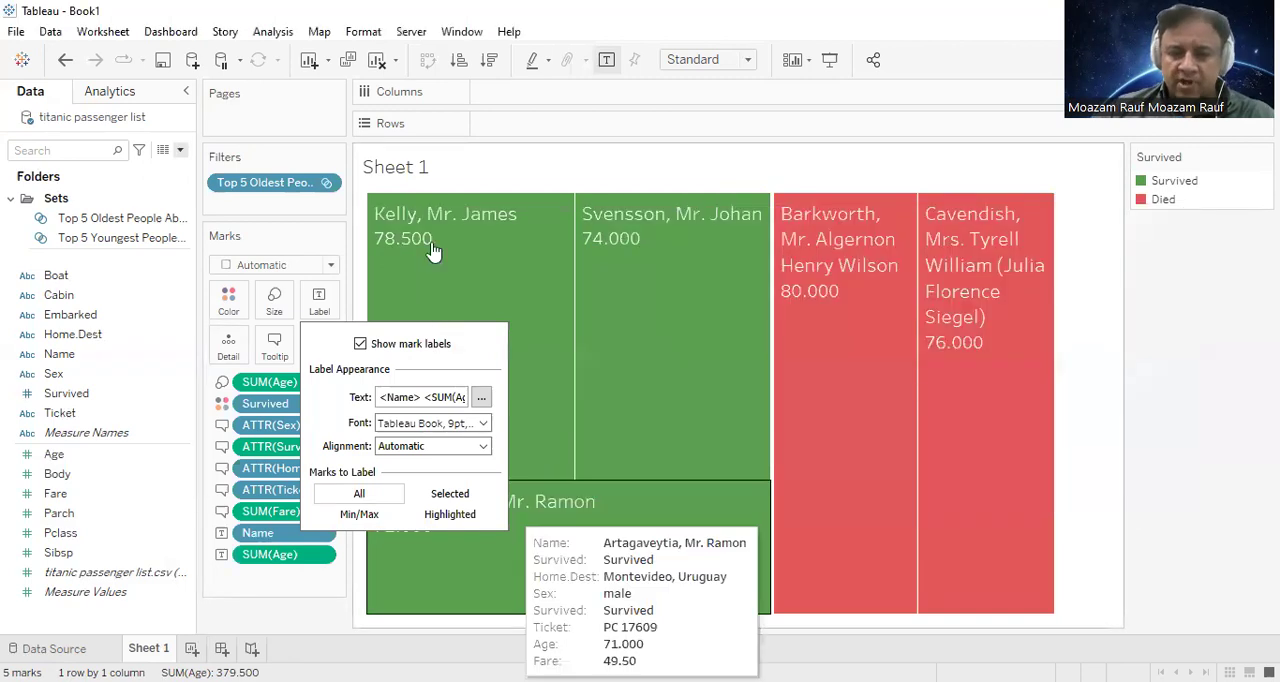
# Step: Right-align the Age line and centre the Name line in the treemap labels
pyautogui.click(481, 397)
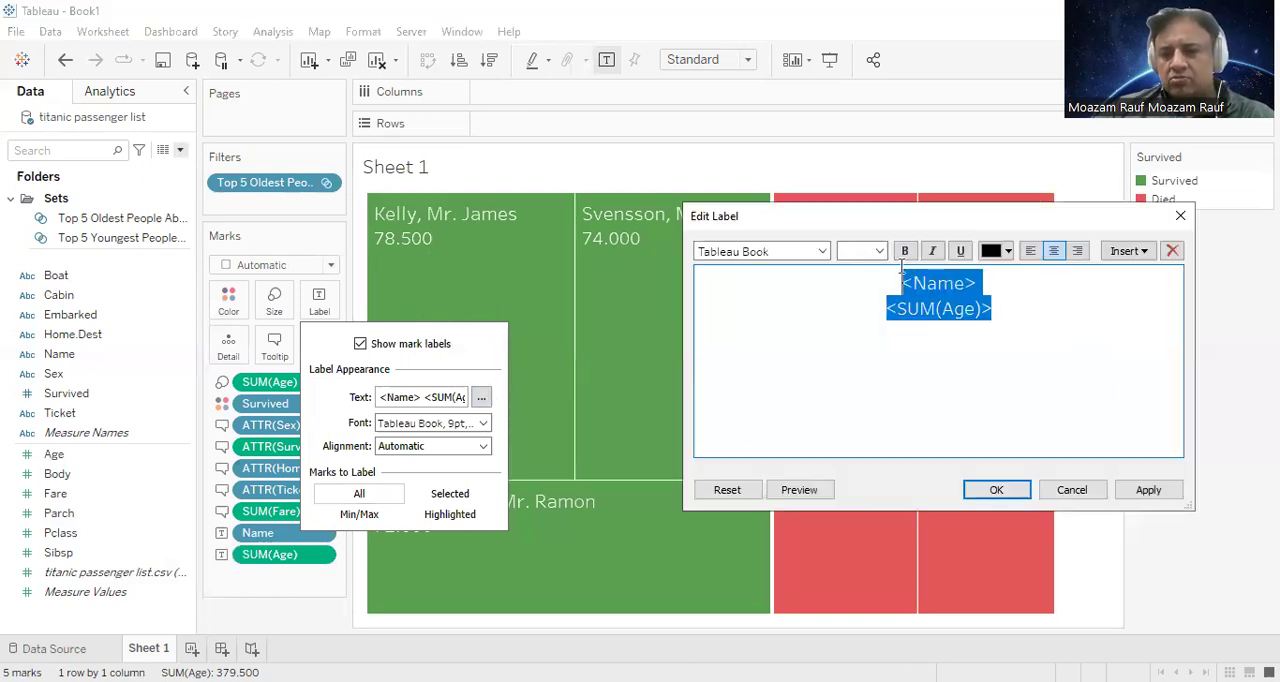
pyautogui.click(1077, 251)
pyautogui.click(1148, 490)
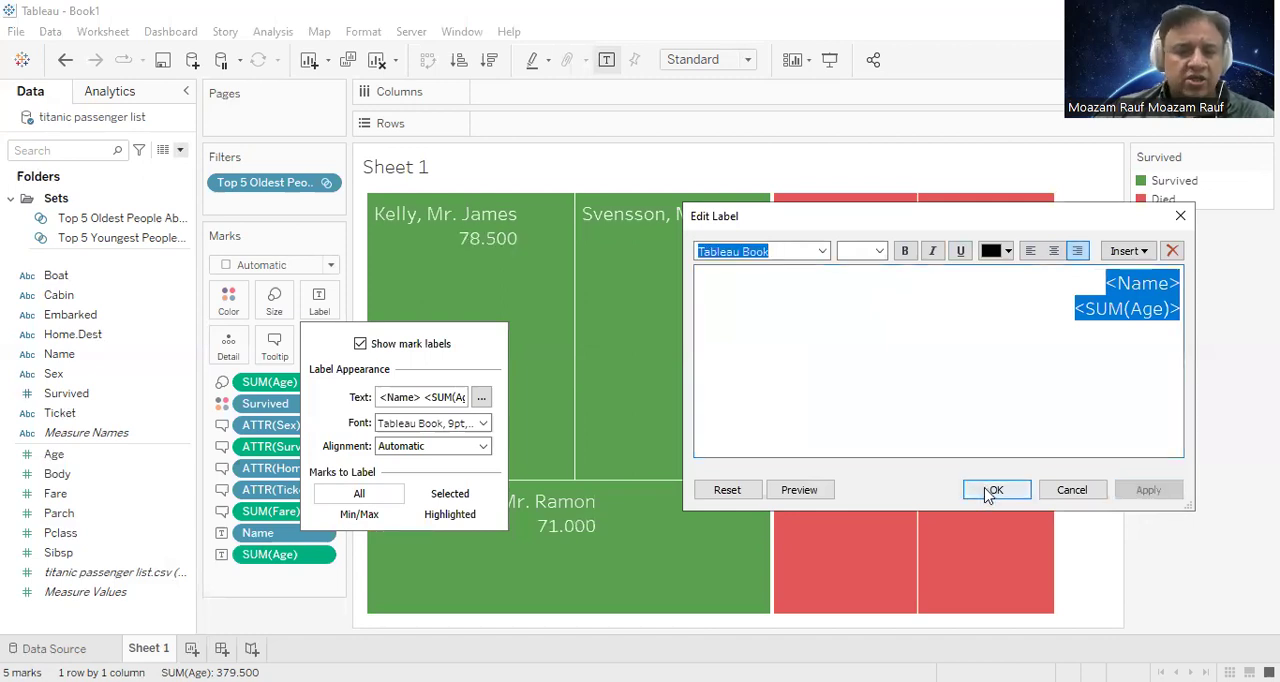
pyautogui.moveTo(1099, 285); pyautogui.dragTo(1222, 281)
pyautogui.click(1053, 251)
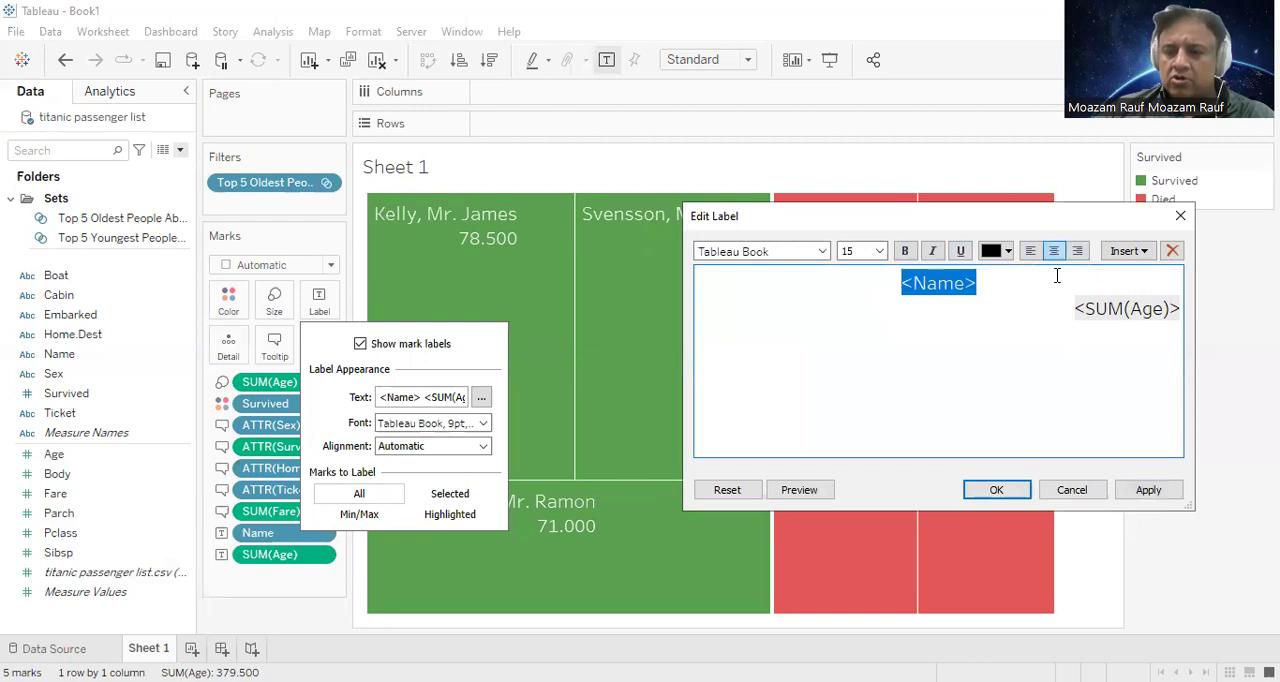
pyautogui.click(1148, 490)
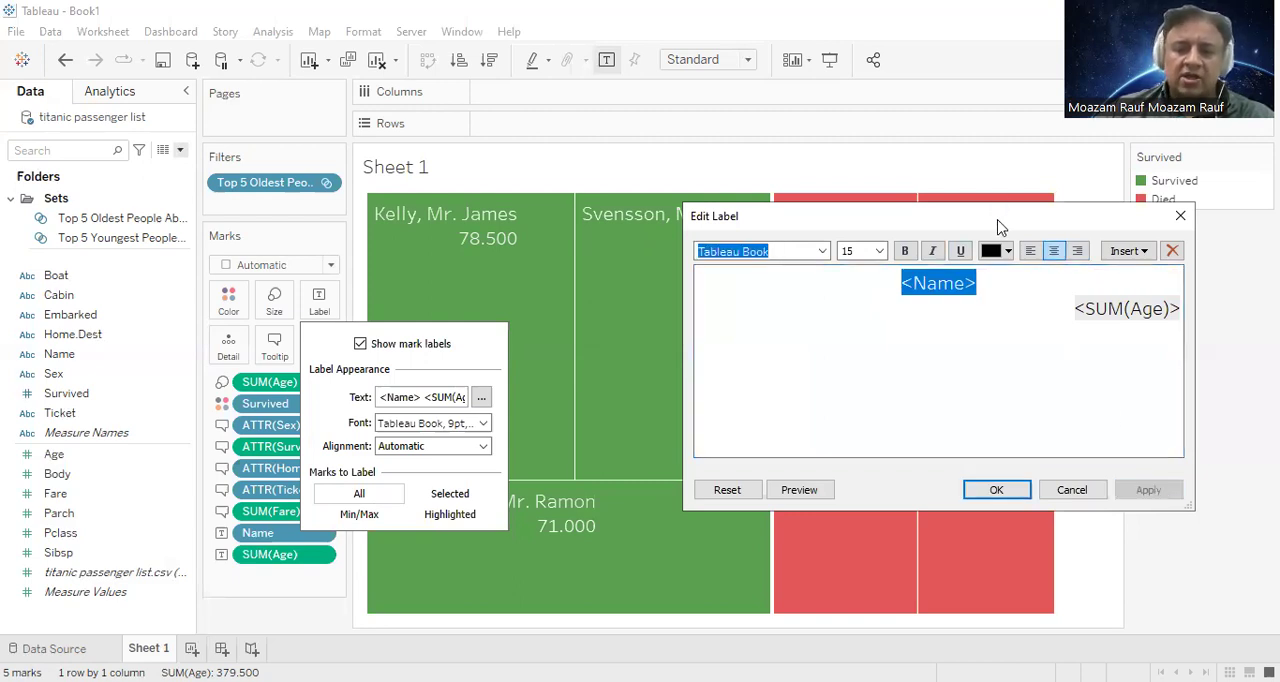
pyautogui.moveTo(997, 227); pyautogui.dragTo(1075, 122)
pyautogui.click(1090, 390)
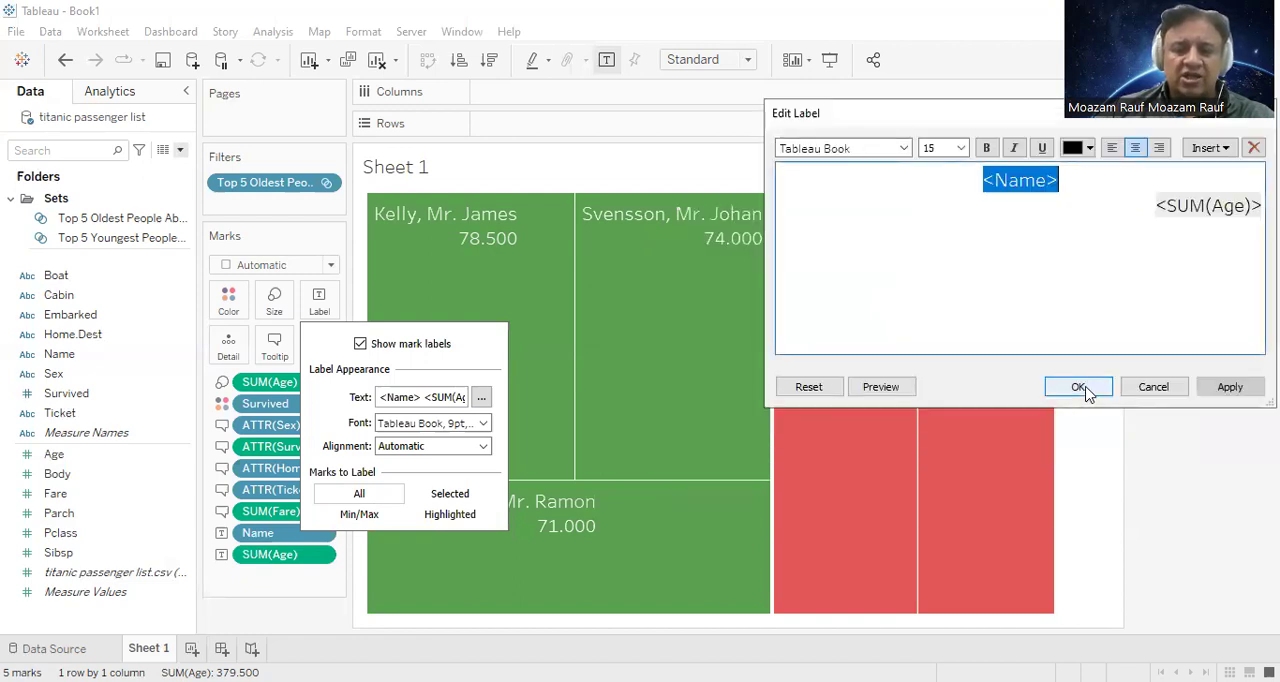
pyautogui.click(600, 380)
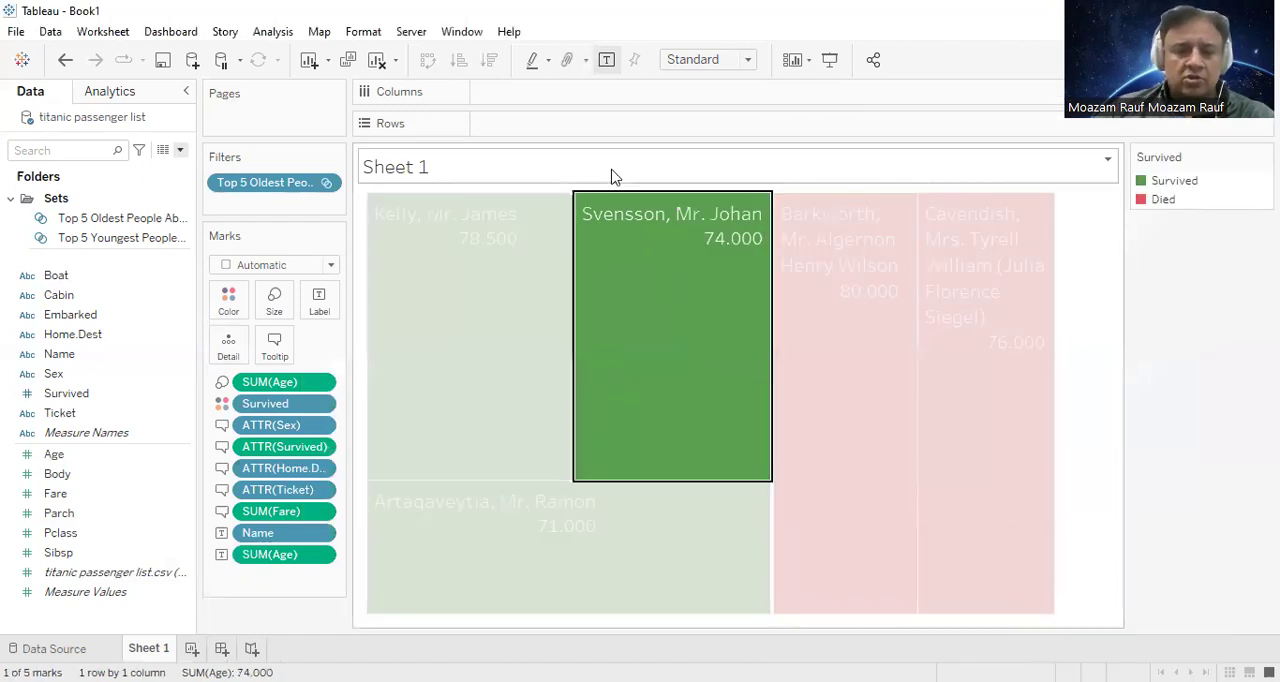
pyautogui.click(534, 230)
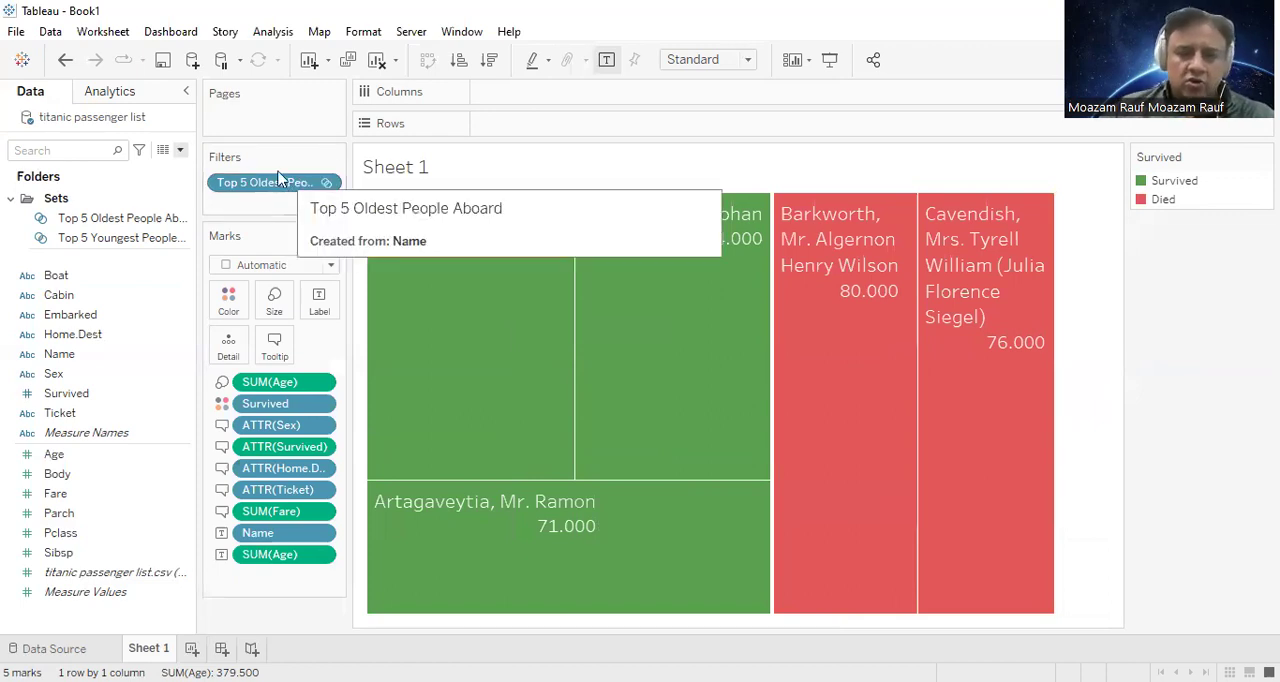
# Step: Replace the Top 5 Oldest People Aboard filter with the Top 5 Youngest People set
pyautogui.moveTo(246, 180); pyautogui.dragTo(342, 4)
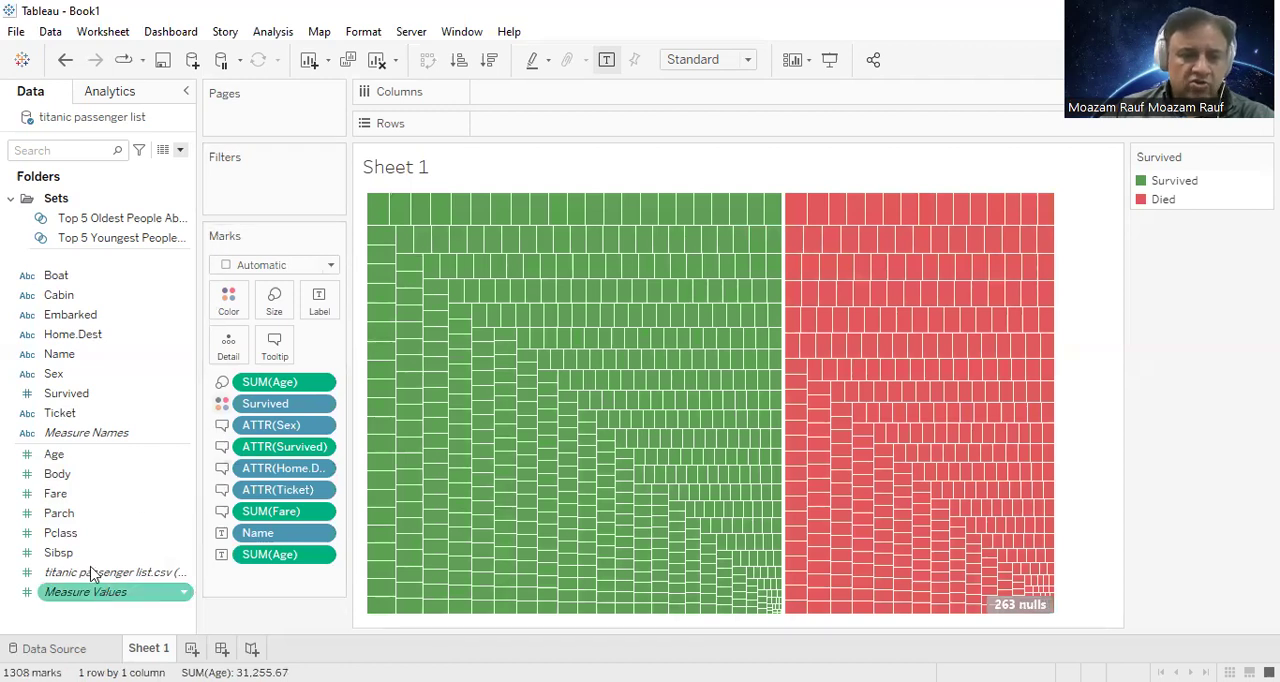
pyautogui.click(75, 243)
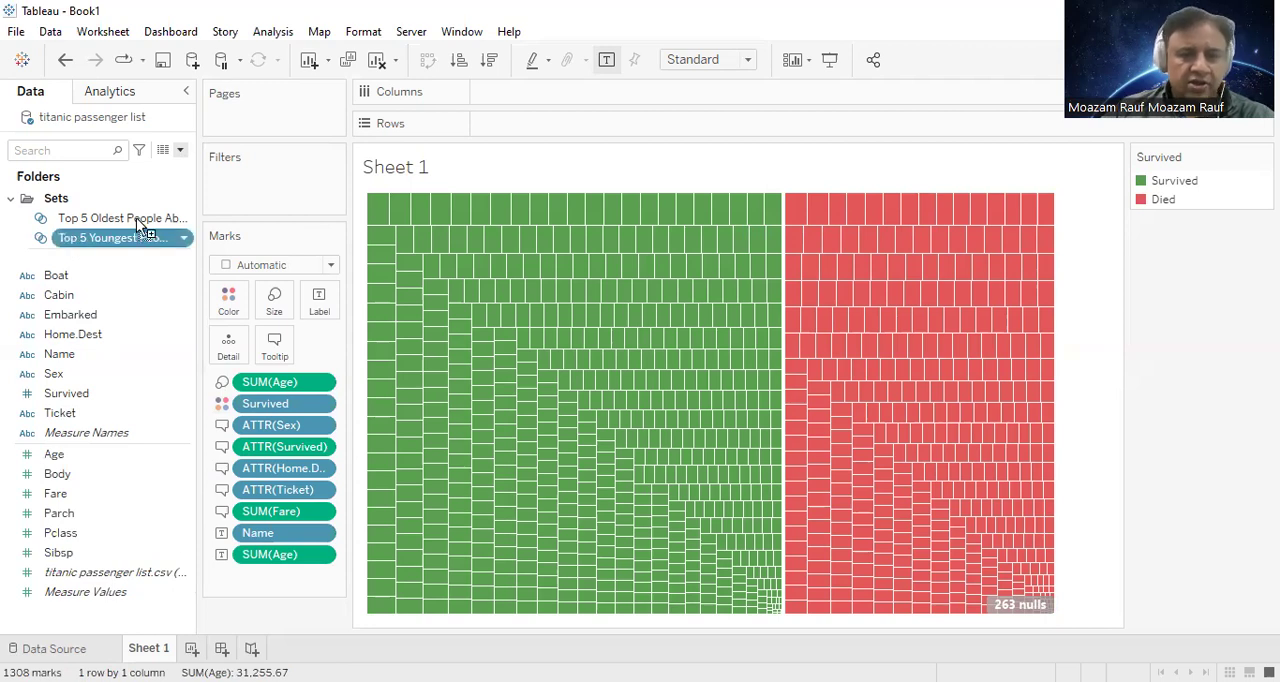
pyautogui.moveTo(113, 237); pyautogui.dragTo(253, 185)
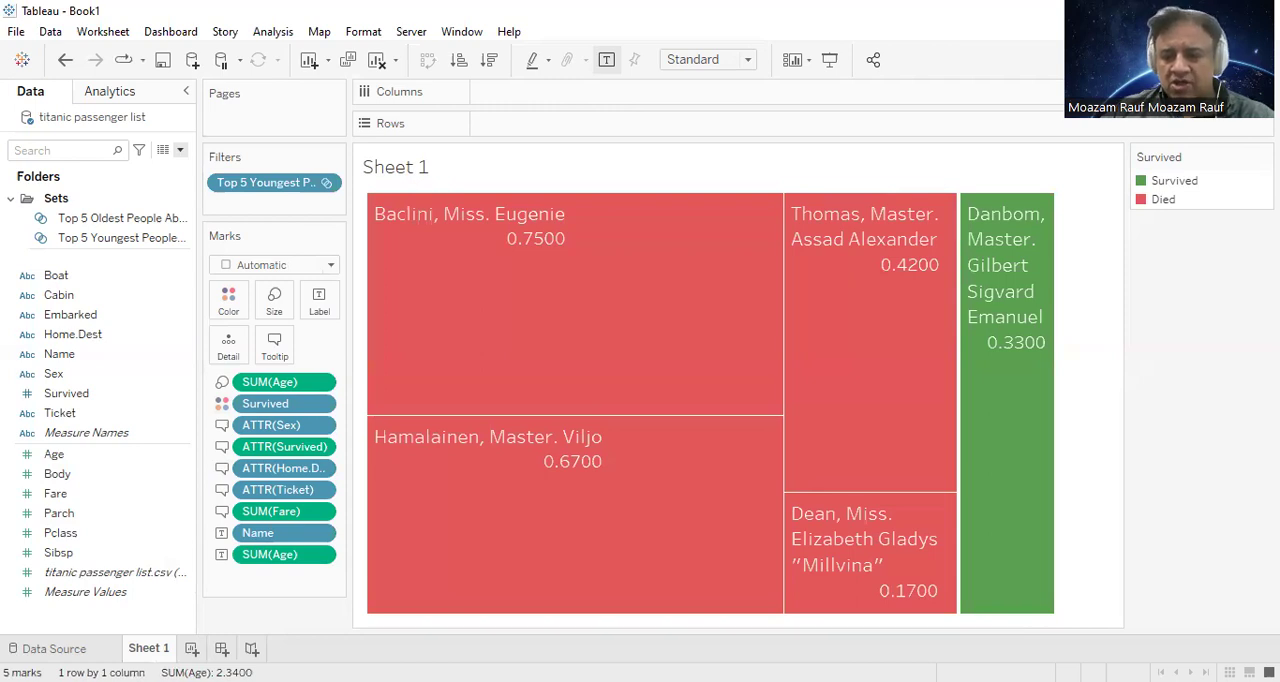
pyautogui.moveTo(940, 538)
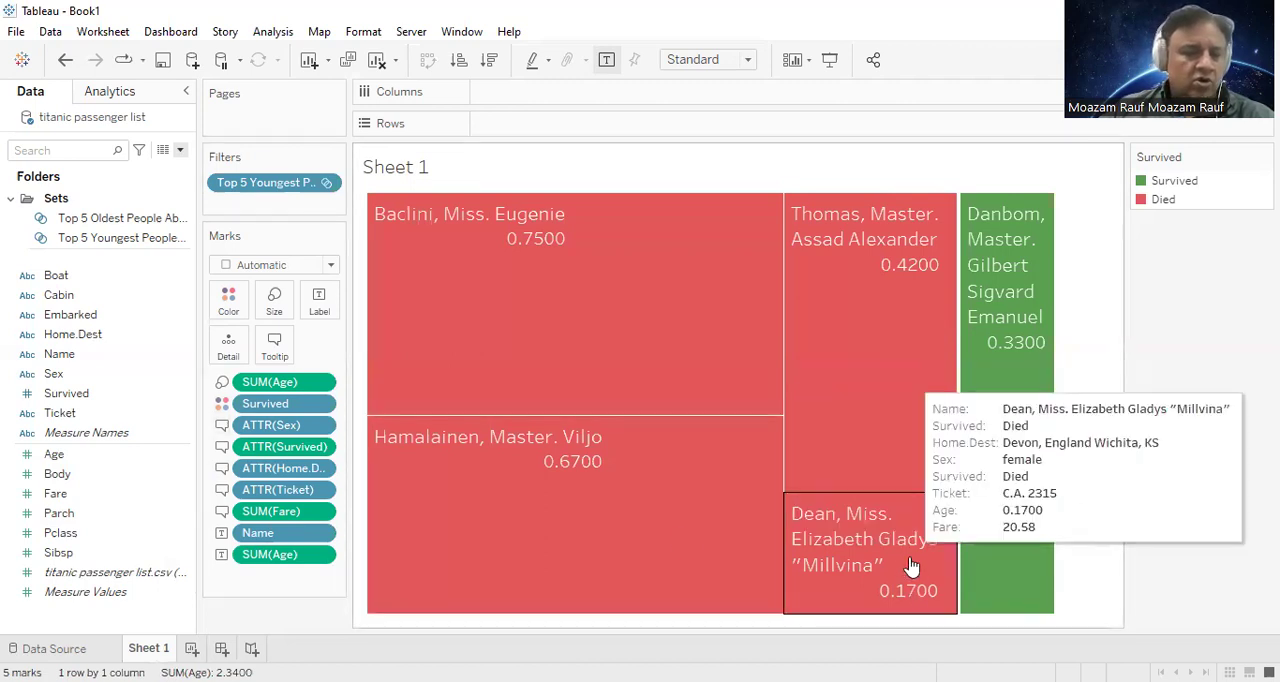
# Step: Edit the Survived field's aliases, giving member 0 the placeholder alias Diedd
pyautogui.rightClick(97, 393)
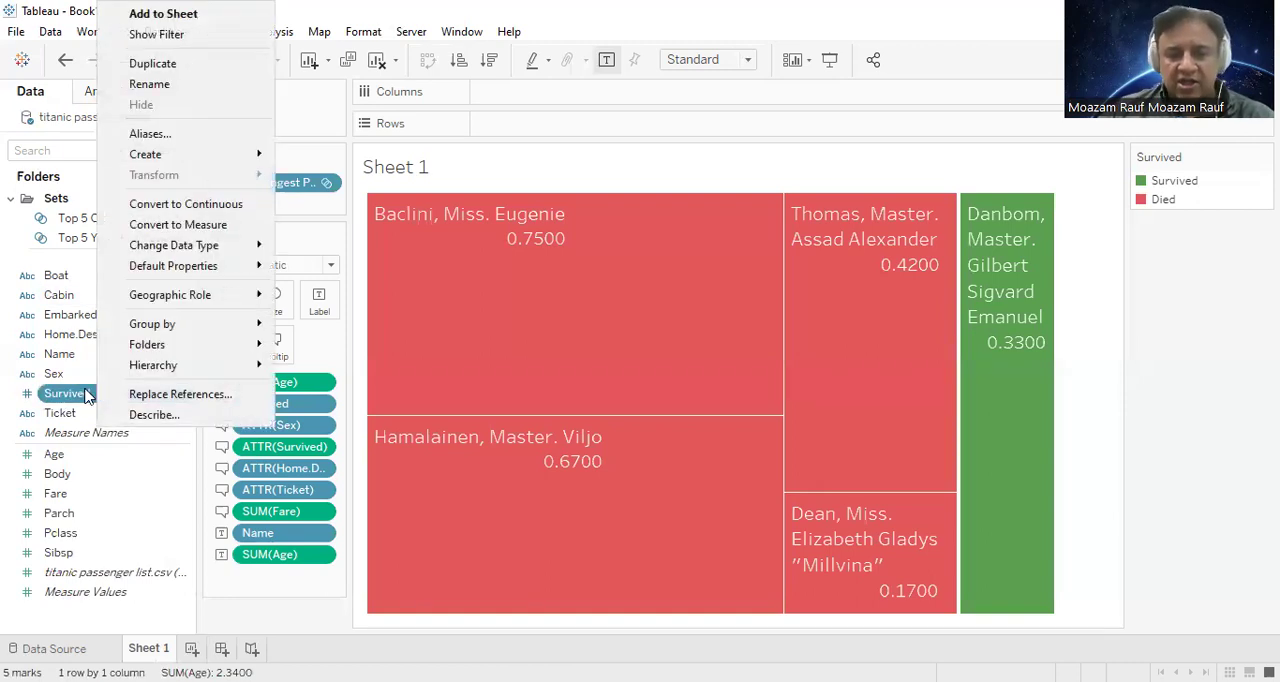
pyautogui.click(181, 141)
pyautogui.click(664, 262)
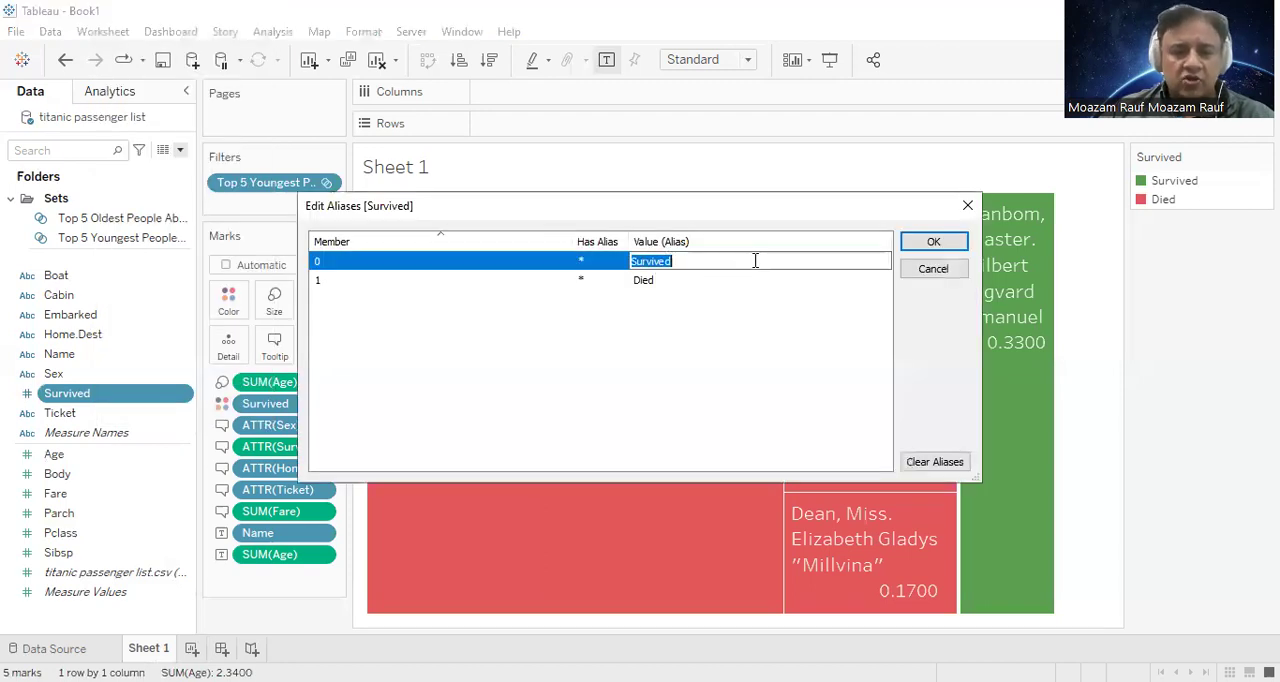
pyautogui.write('Died')
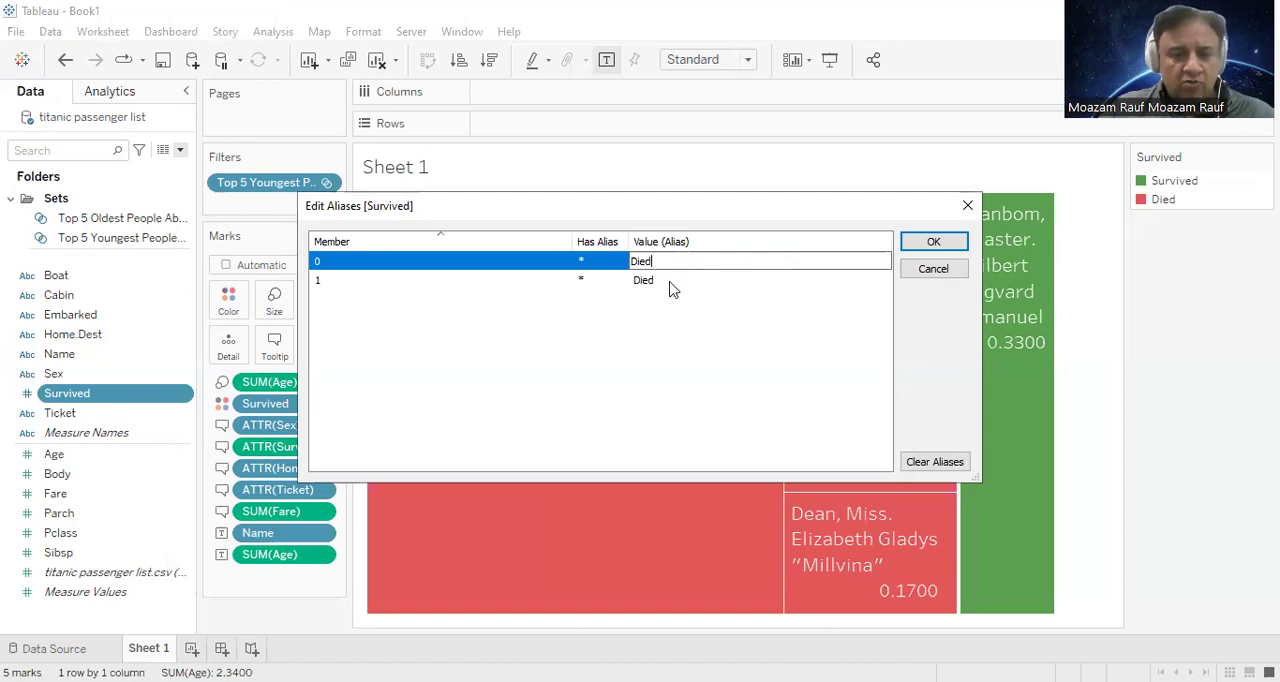
pyautogui.click(672, 288)
pyautogui.press('Return')
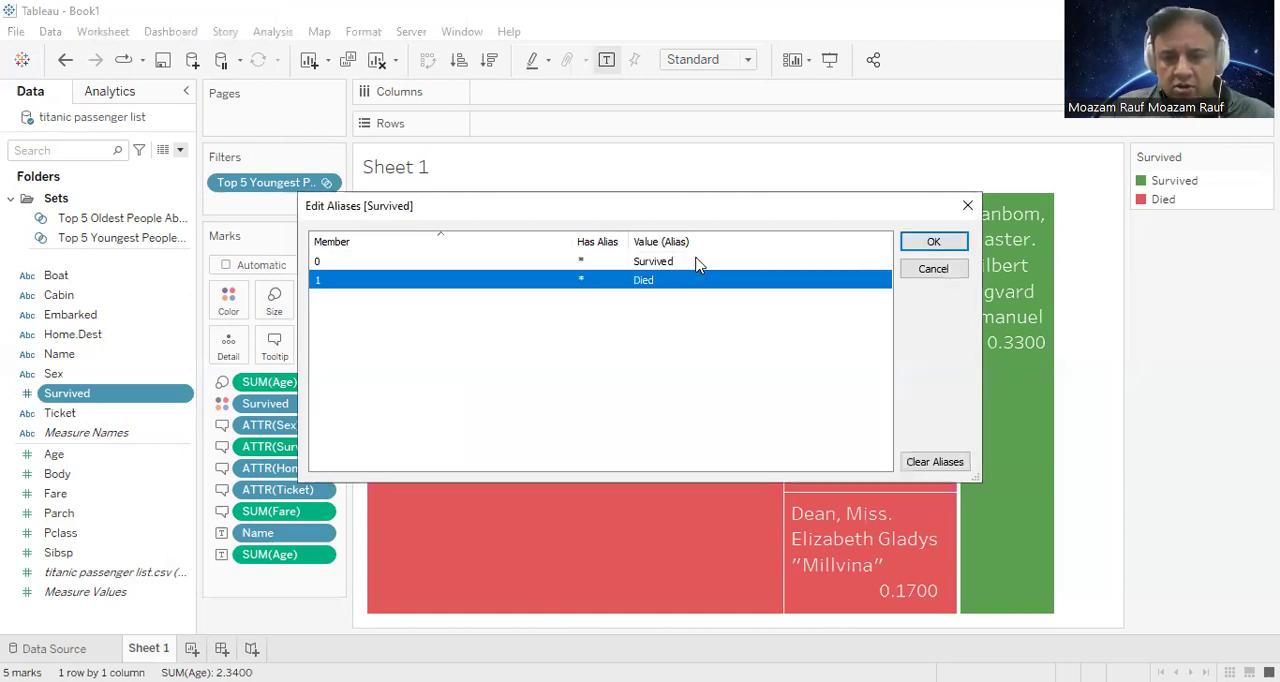
pyautogui.doubleClick(681, 260)
pyautogui.write('Diedd')
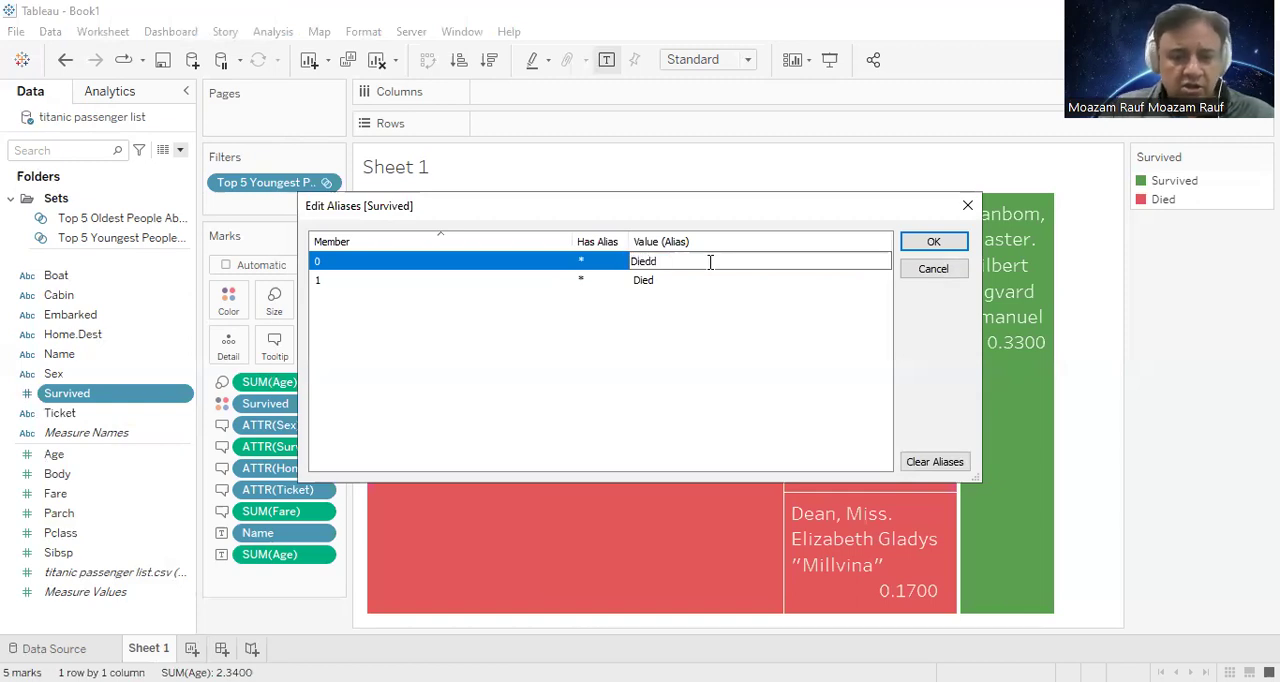
# Step: Set the alias of member 1 to Survived and of member 0 to Died, and accept the aliases
pyautogui.doubleClick(646, 280)
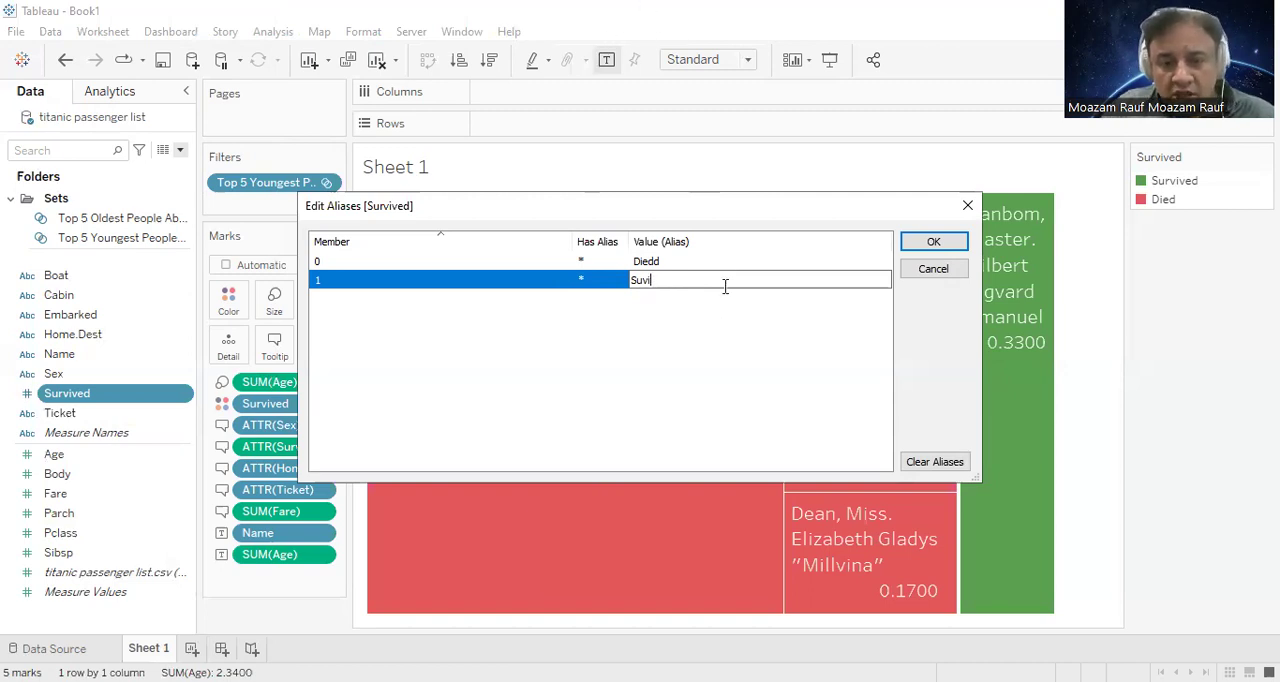
pyautogui.press('BackSpace')
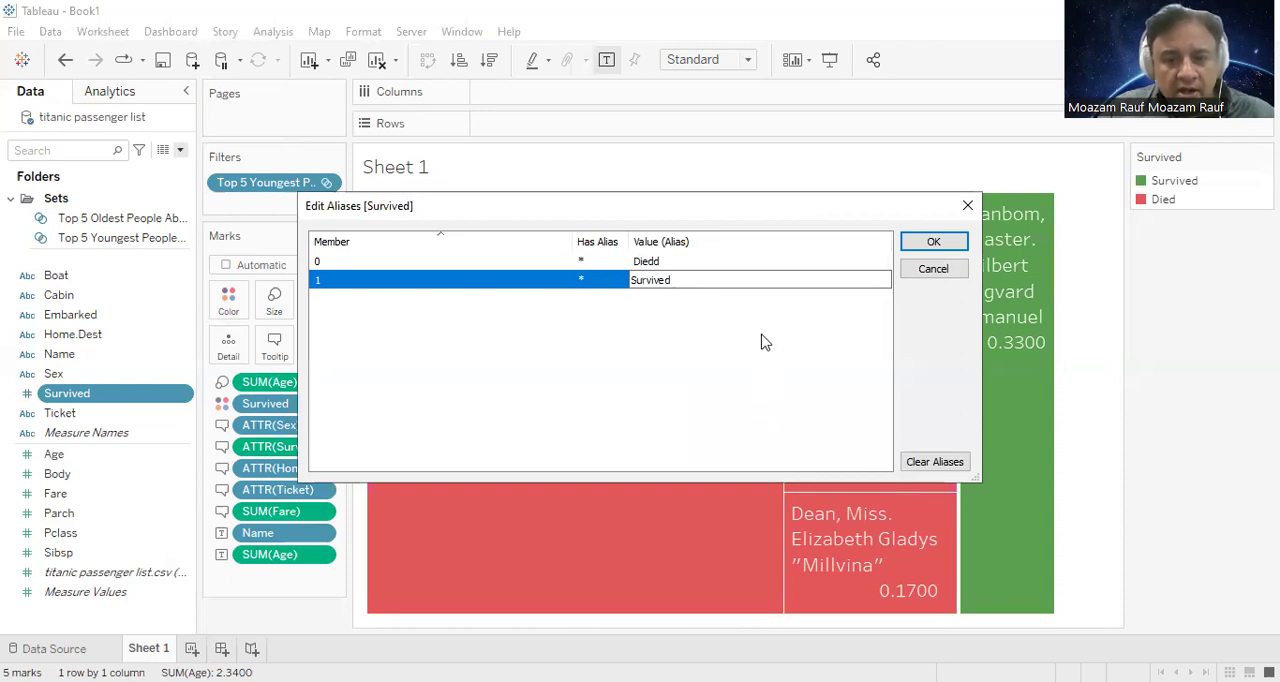
pyautogui.click(759, 258)
pyautogui.click(697, 262)
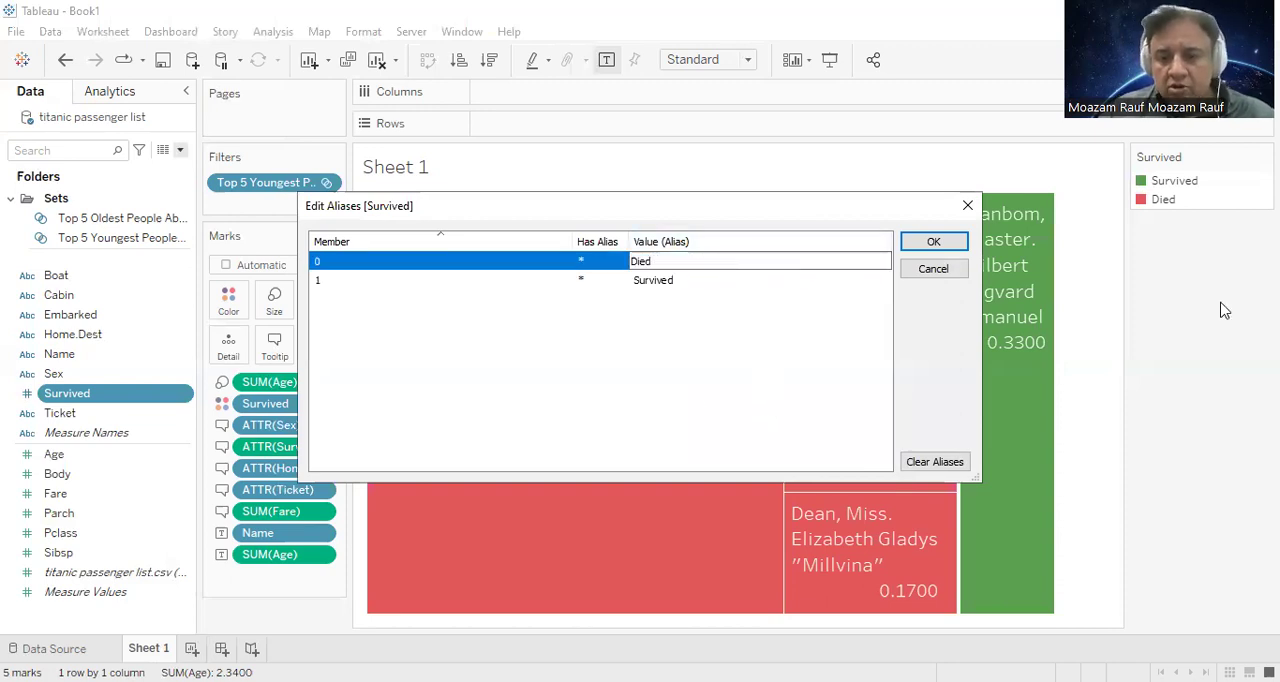
pyautogui.click(916, 241)
pyautogui.click(930, 241)
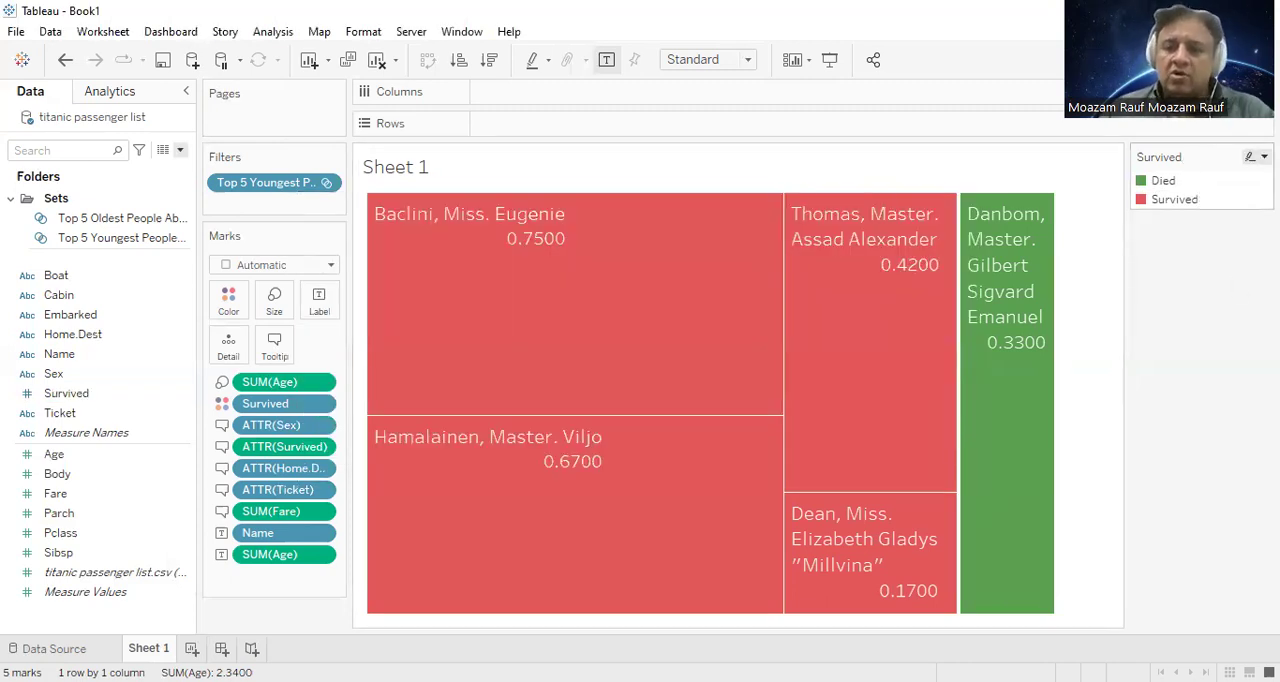
# Step: Edit the Survived colours so Died is red and Survived is green, and apply them to the treemap
pyautogui.click(1263, 157)
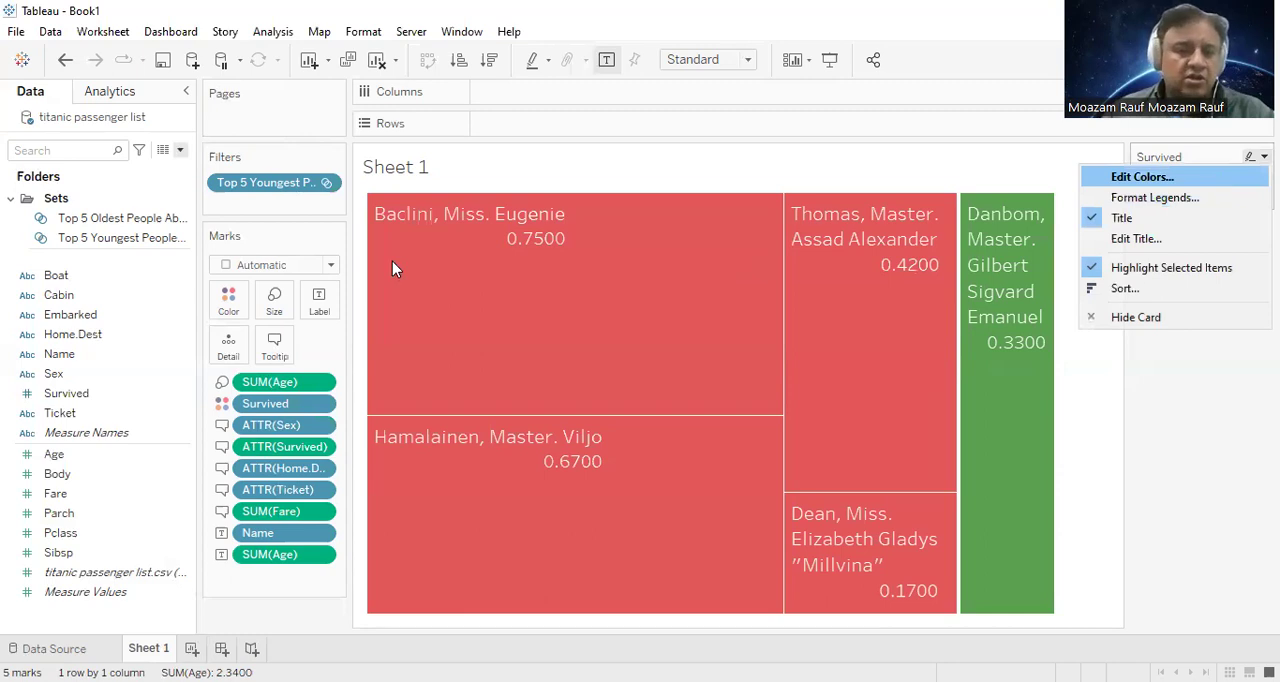
pyautogui.press('Return')
pyautogui.click(672, 302)
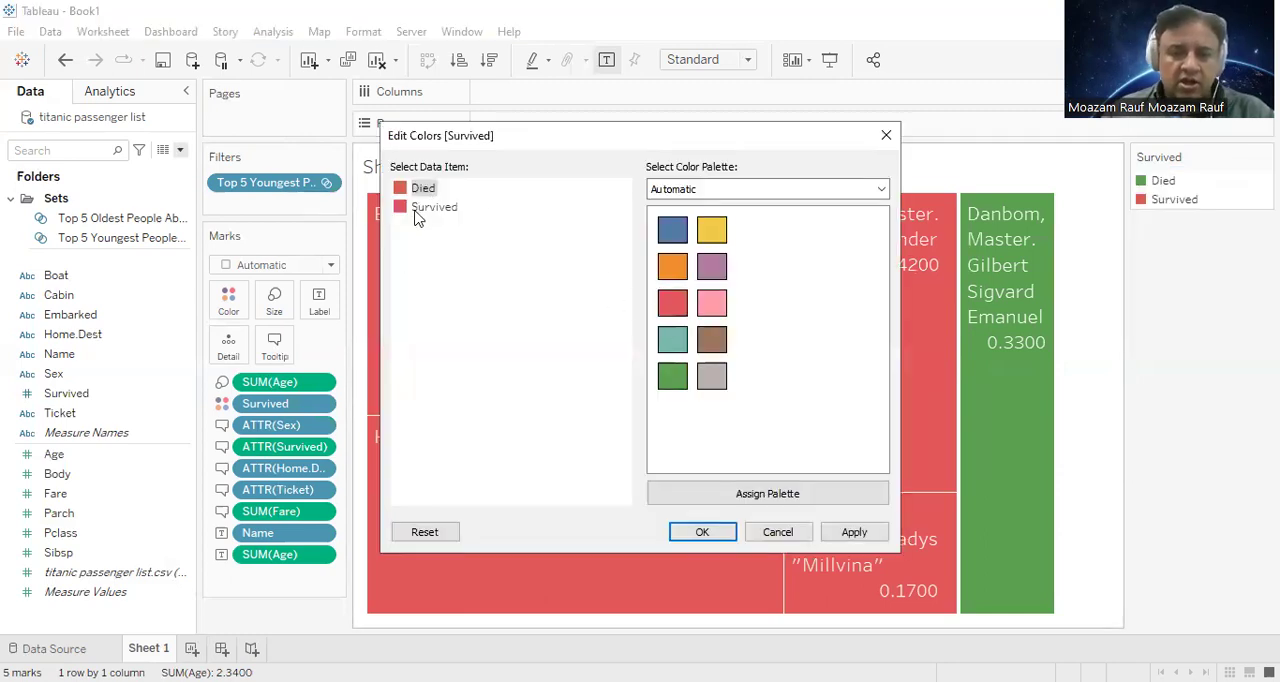
pyautogui.click(418, 207)
pyautogui.click(672, 376)
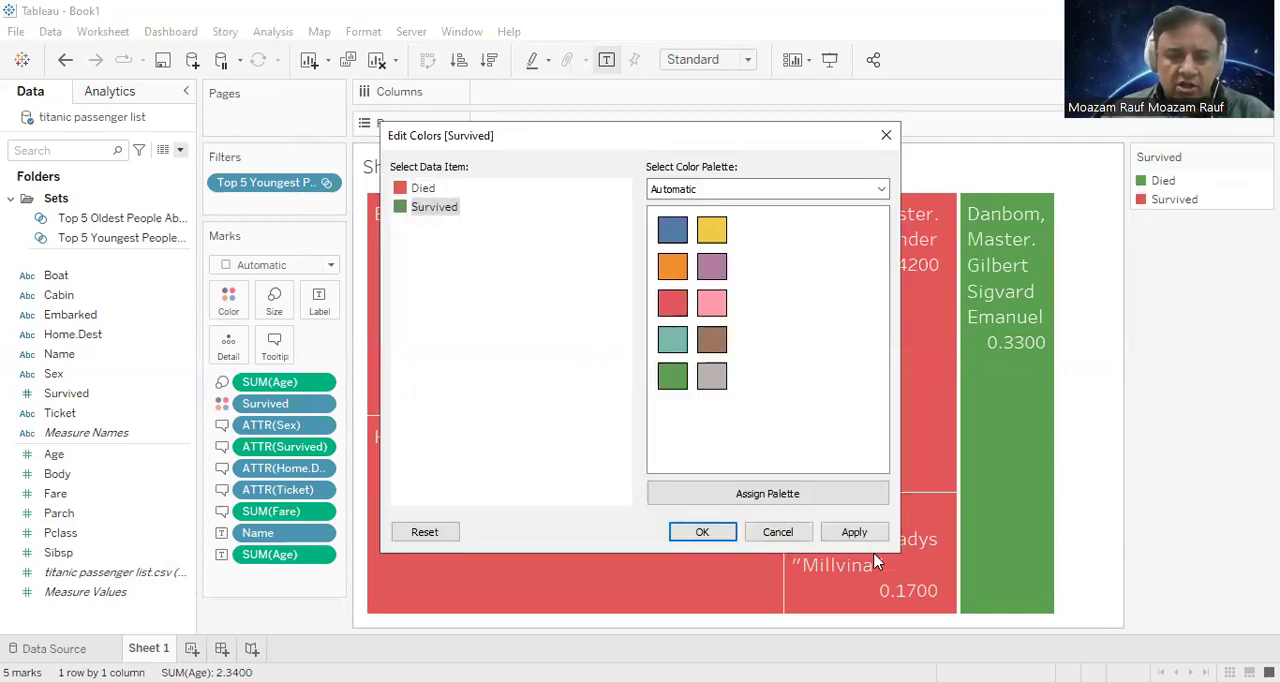
pyautogui.click(828, 533)
pyautogui.click(732, 534)
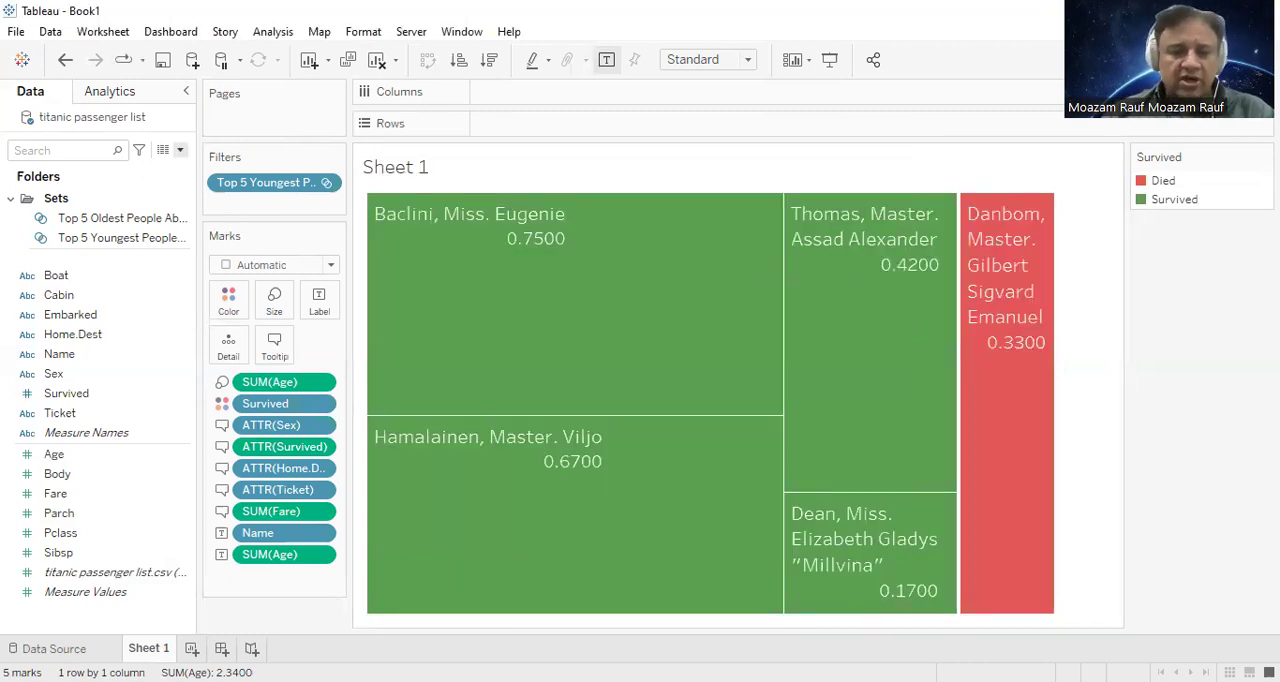
# Step: Examine the passenger details of the treemap marks and which set the sheet is filtered by
pyautogui.moveTo(720, 396)
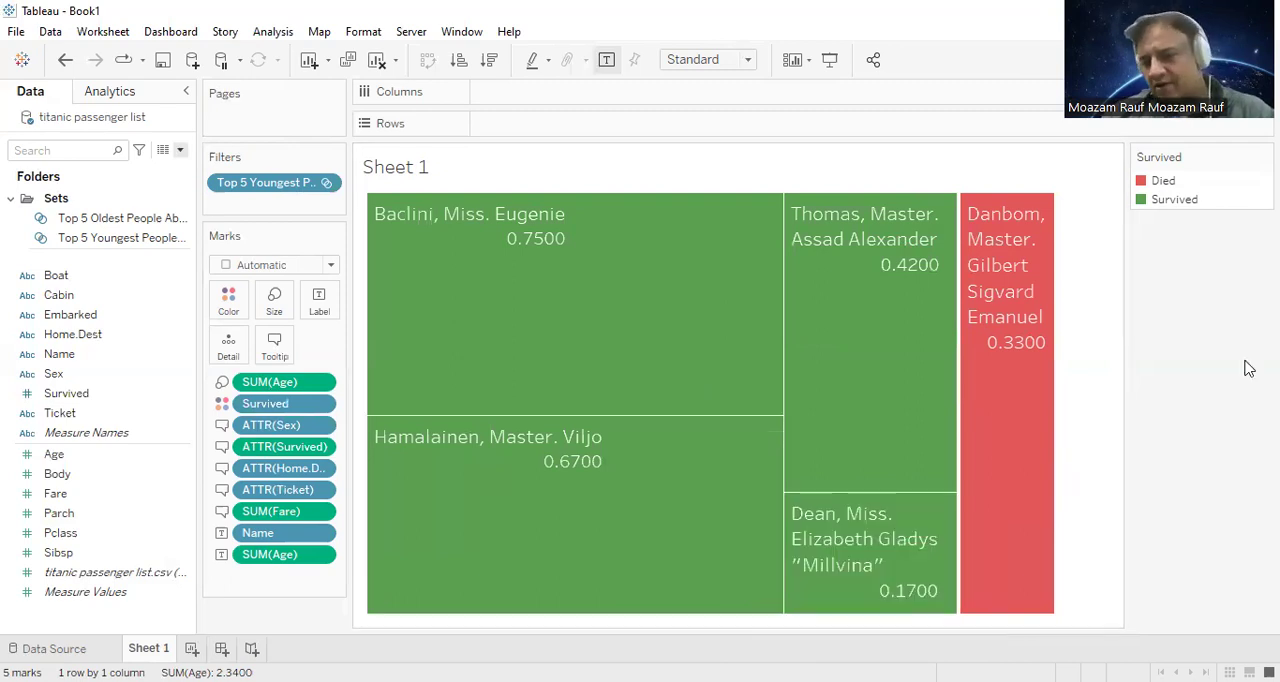
pyautogui.moveTo(910, 537)
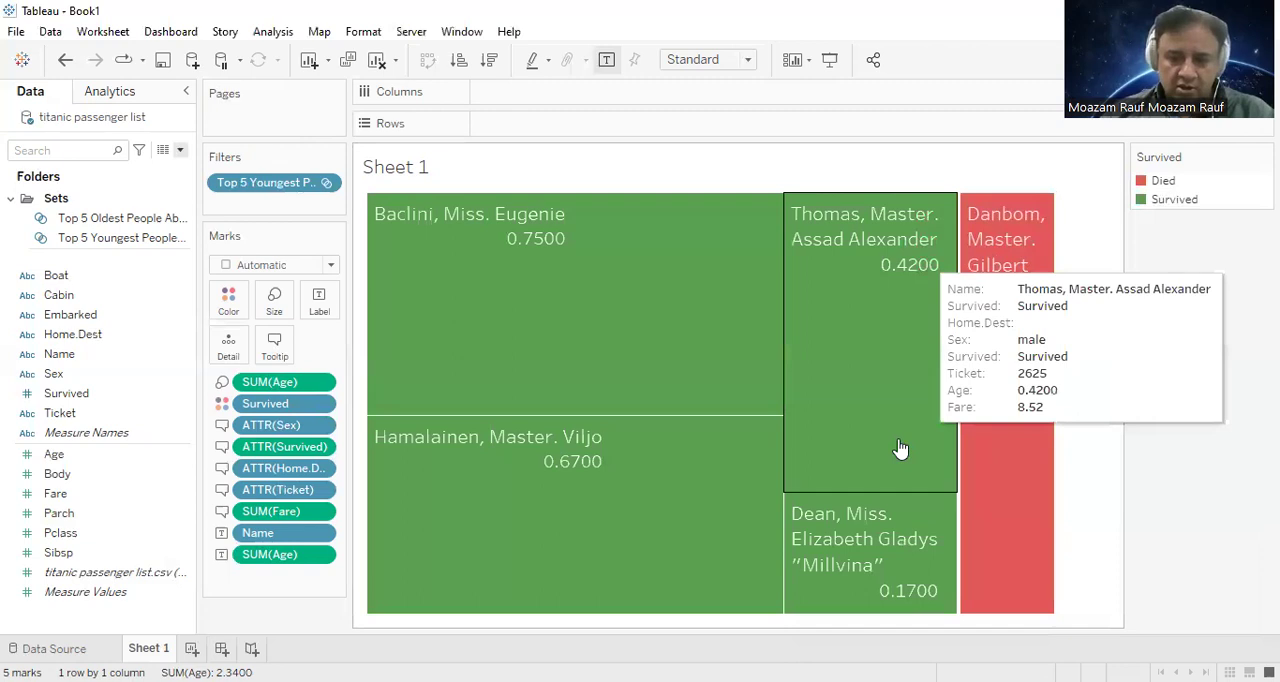
pyautogui.moveTo(875, 547)
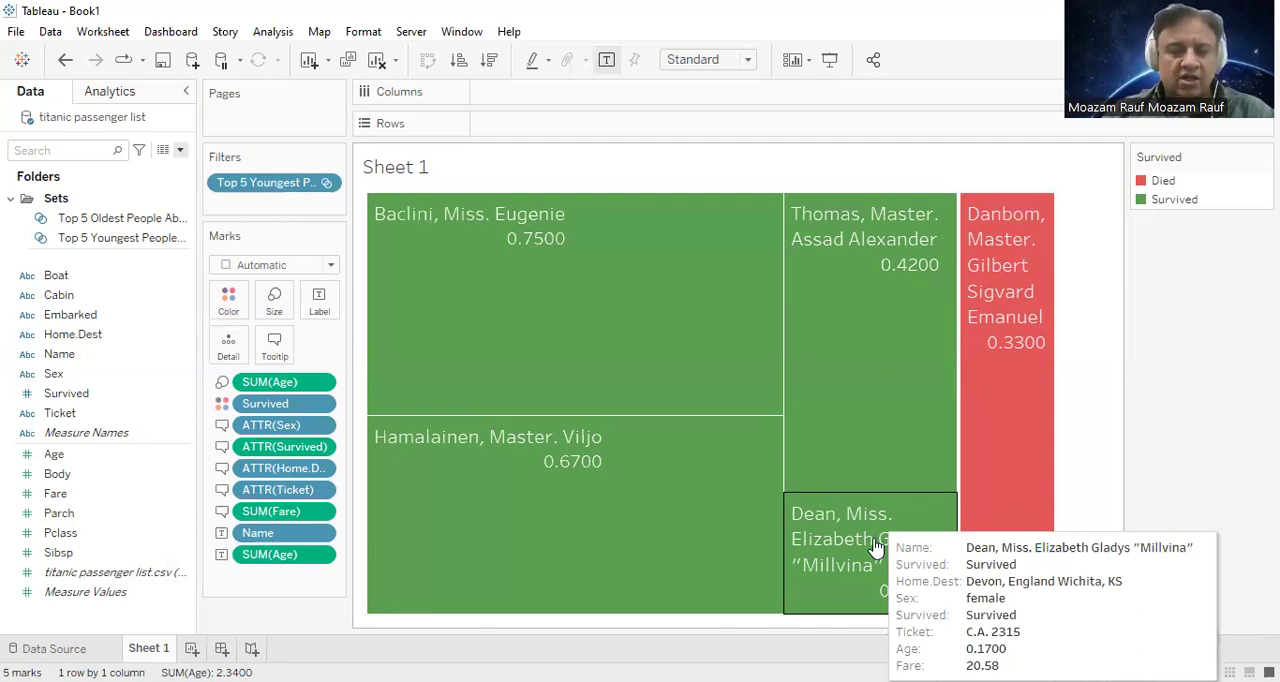
pyautogui.moveTo(860, 588)
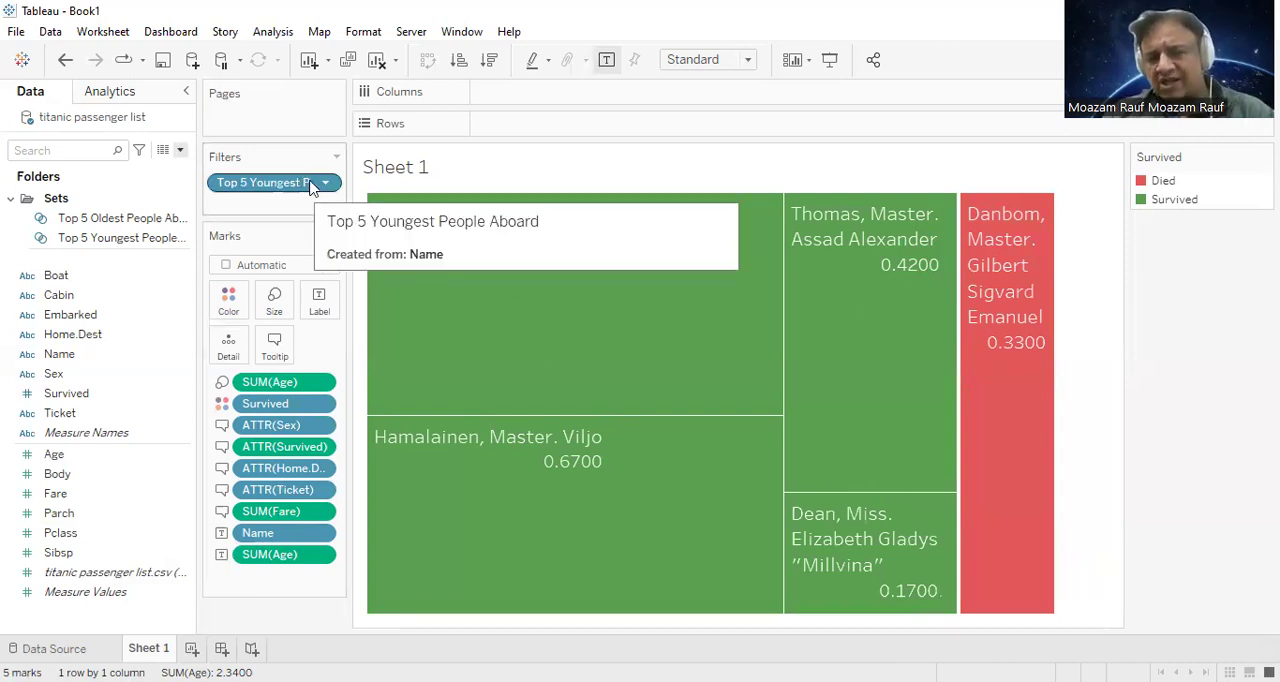
pyautogui.click(274, 184)
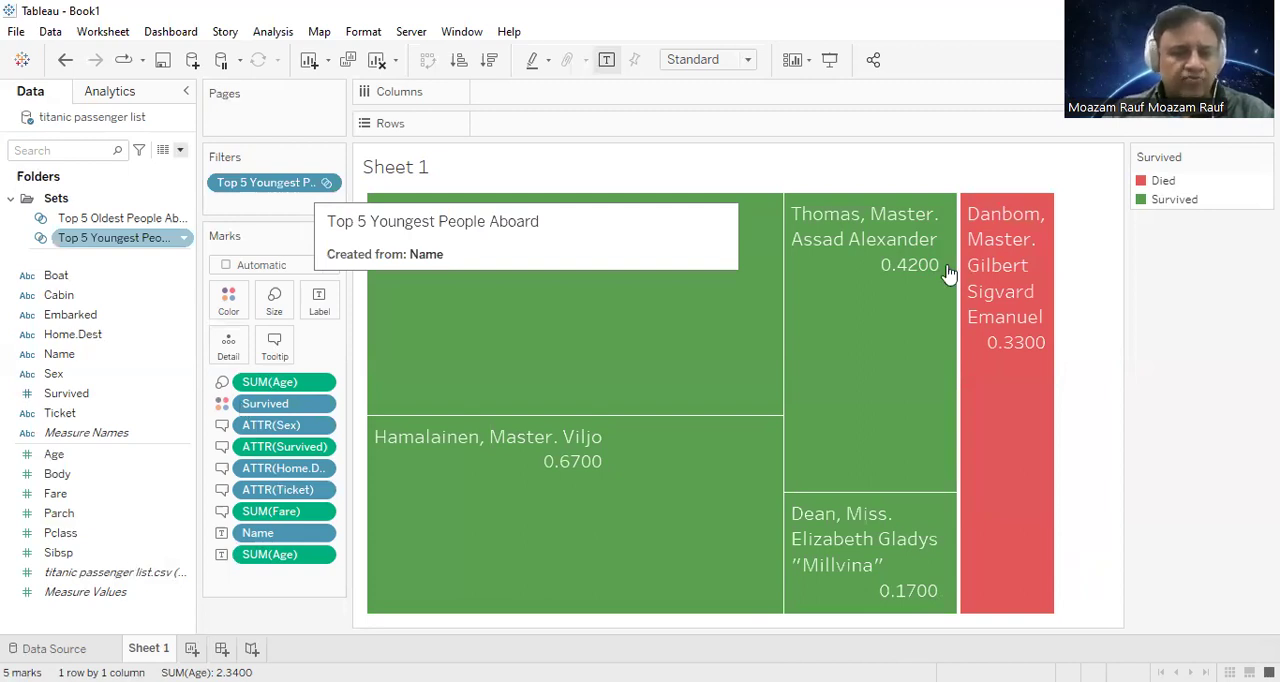
pyautogui.click(110, 572)
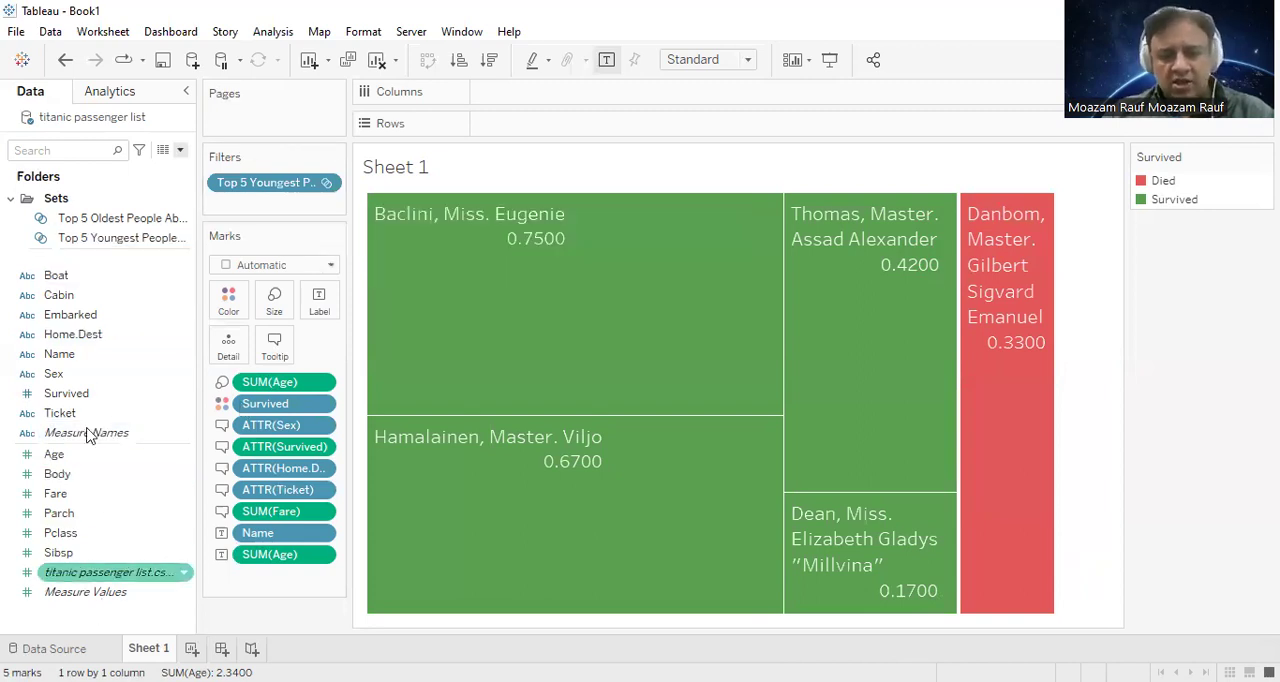
pyautogui.click(43, 297)
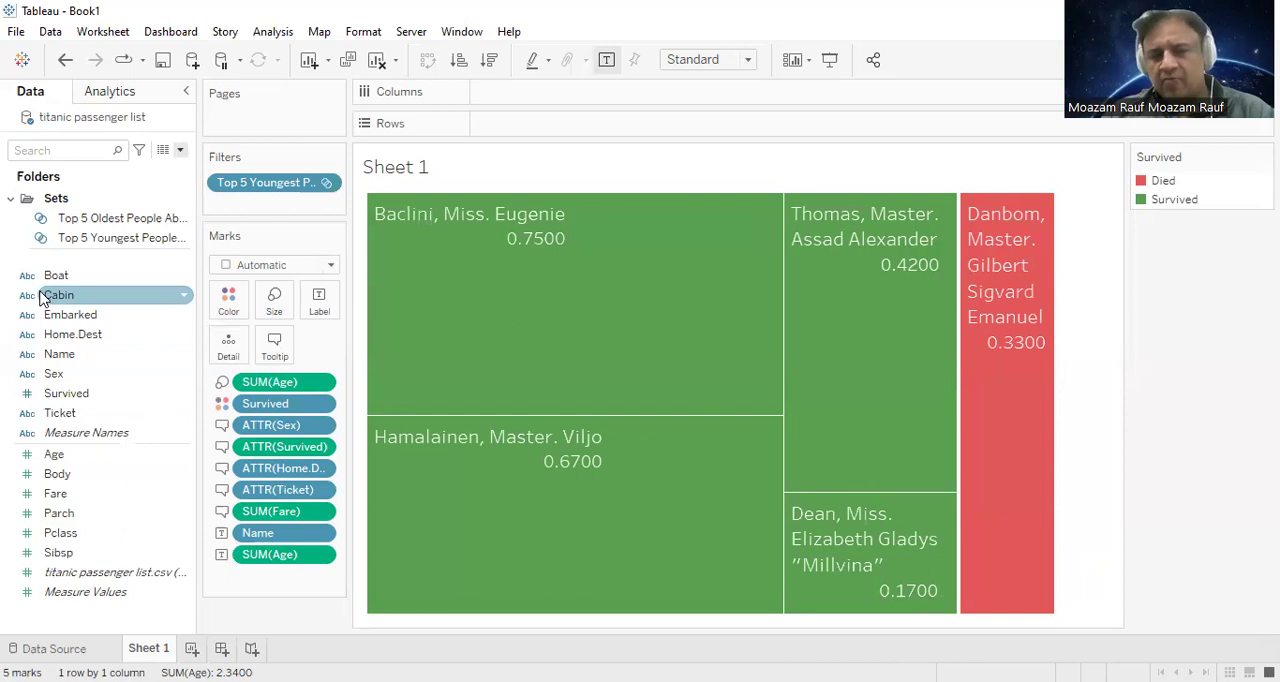
pyautogui.moveTo(822, 316)
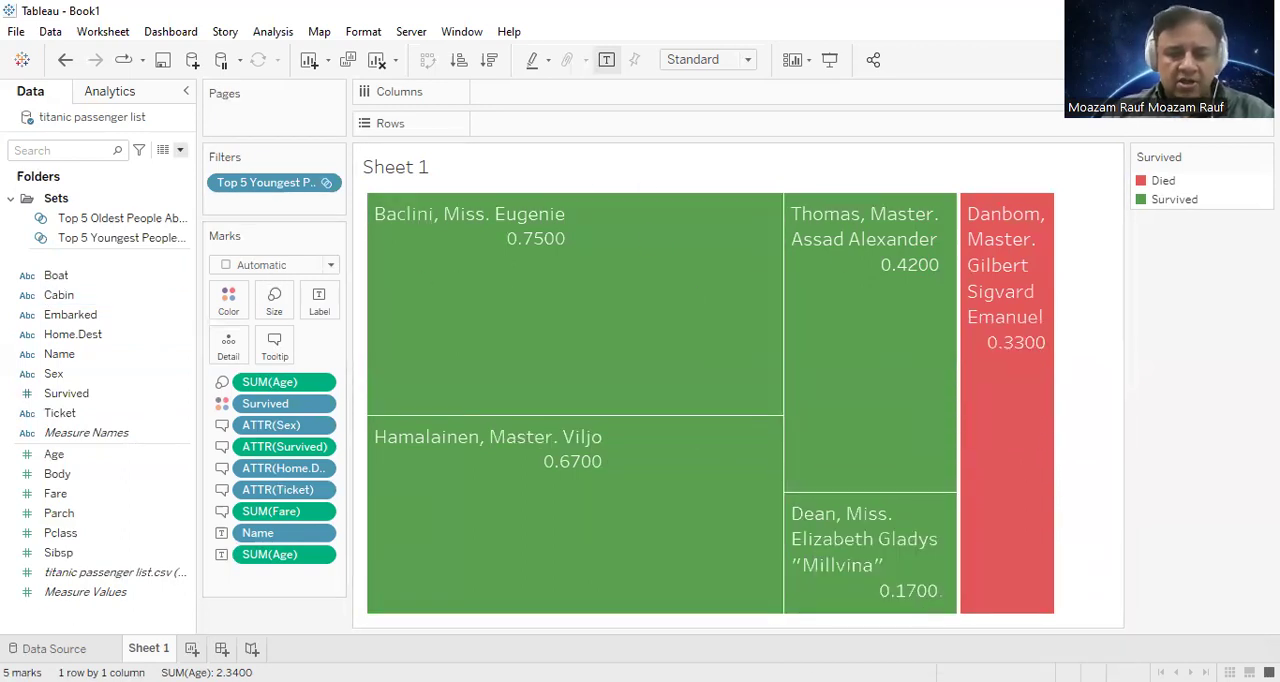
# Step: Review the member list of the Top 5 Youngest People Aboard filter and close it without changes
pyautogui.rightClick(279, 184)
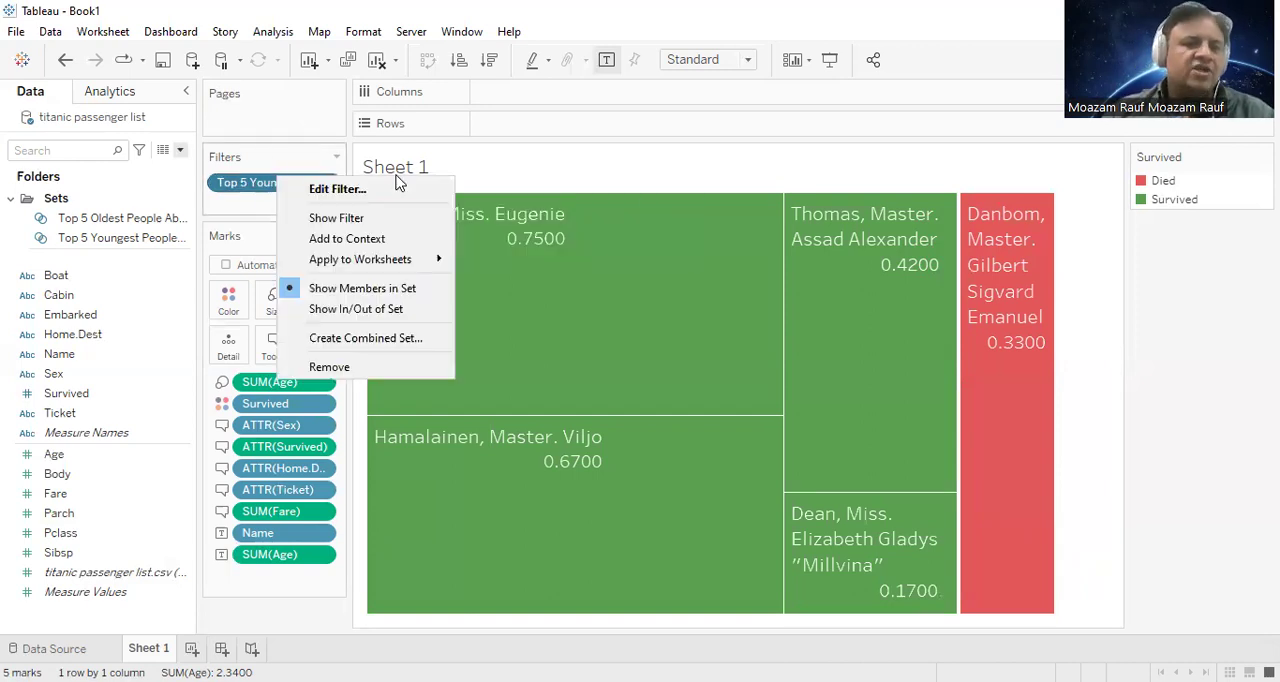
pyautogui.press('Return')
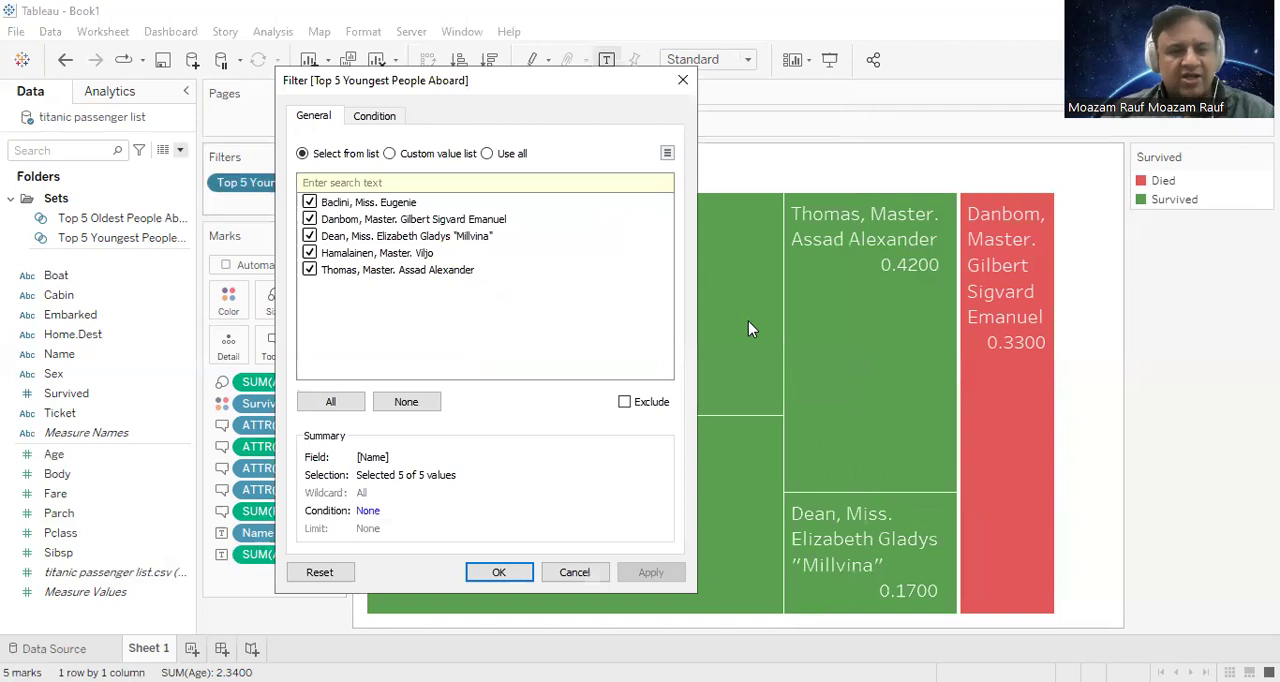
pyautogui.moveTo(345, 289); pyautogui.dragTo(315, 298)
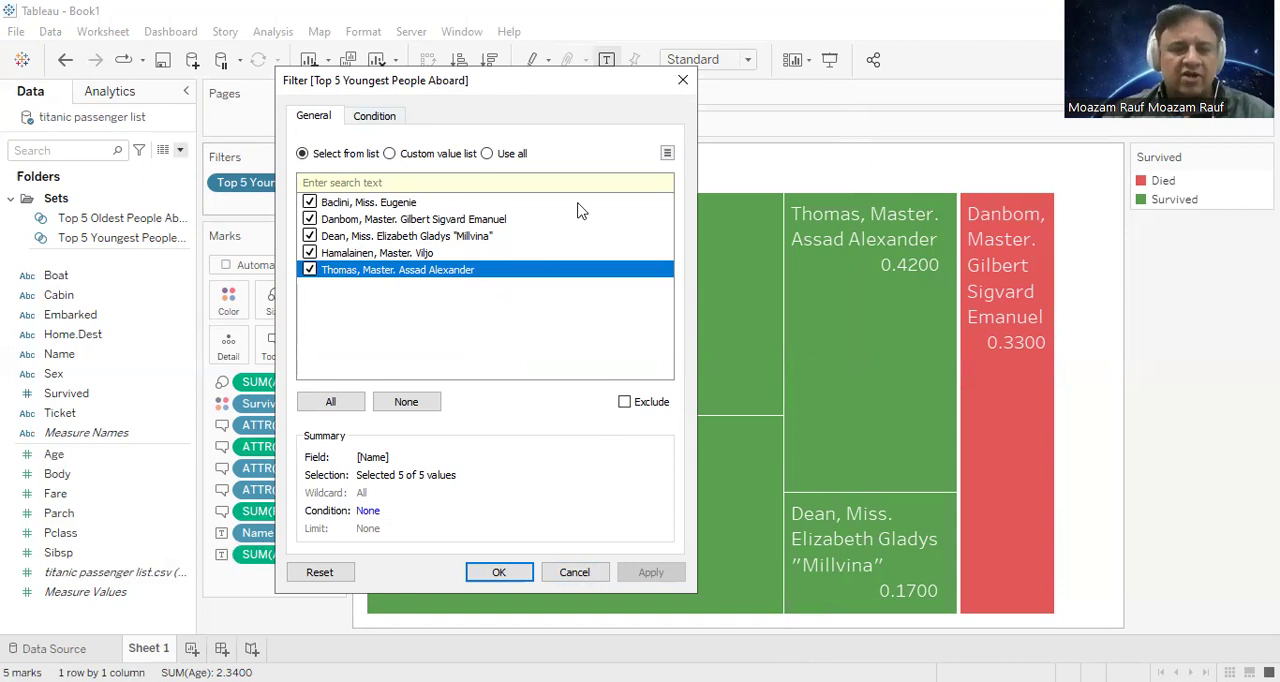
pyautogui.click(682, 79)
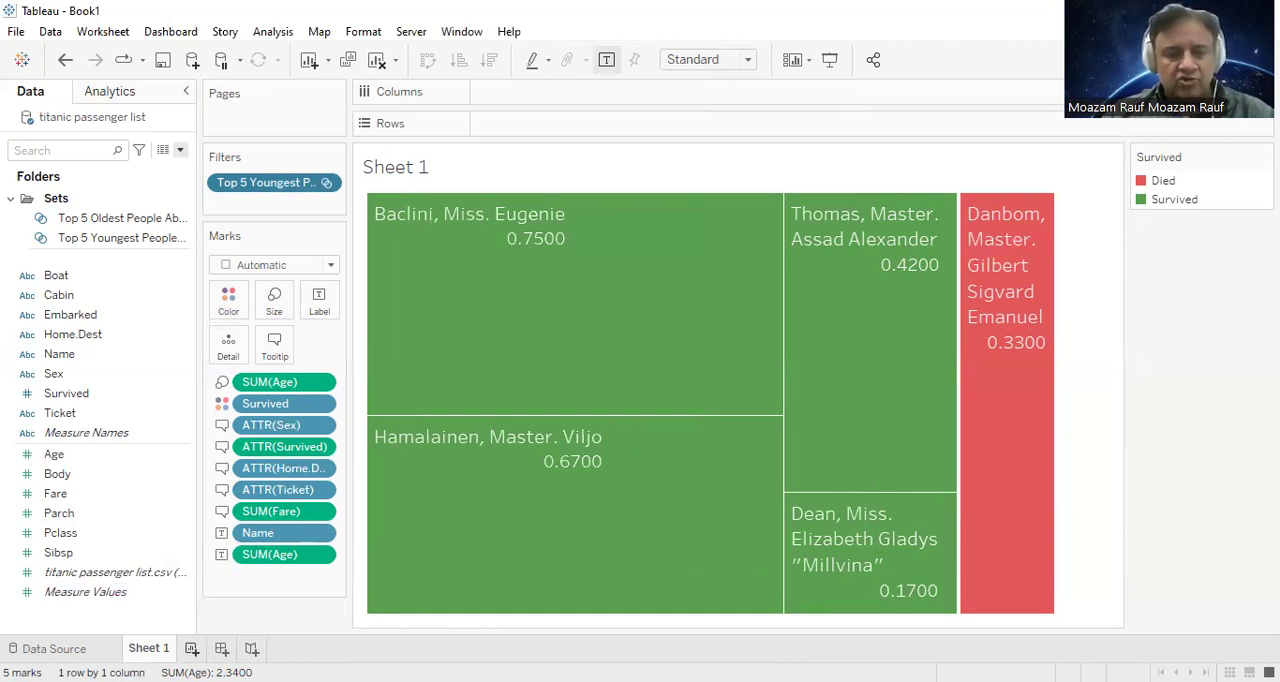
# Step: Add a new worksheet and delete the Top 5 Oldest and Top 5 Youngest People Aboard sets
pyautogui.click(191, 648)
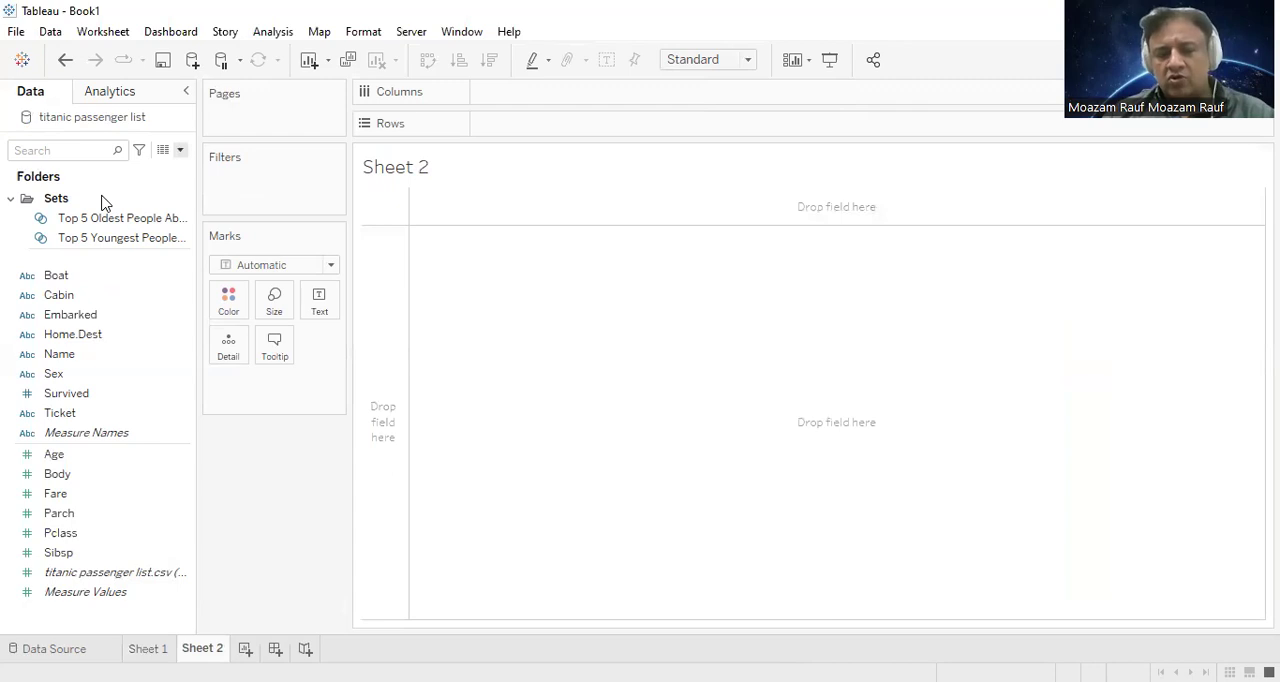
pyautogui.rightClick(152, 228)
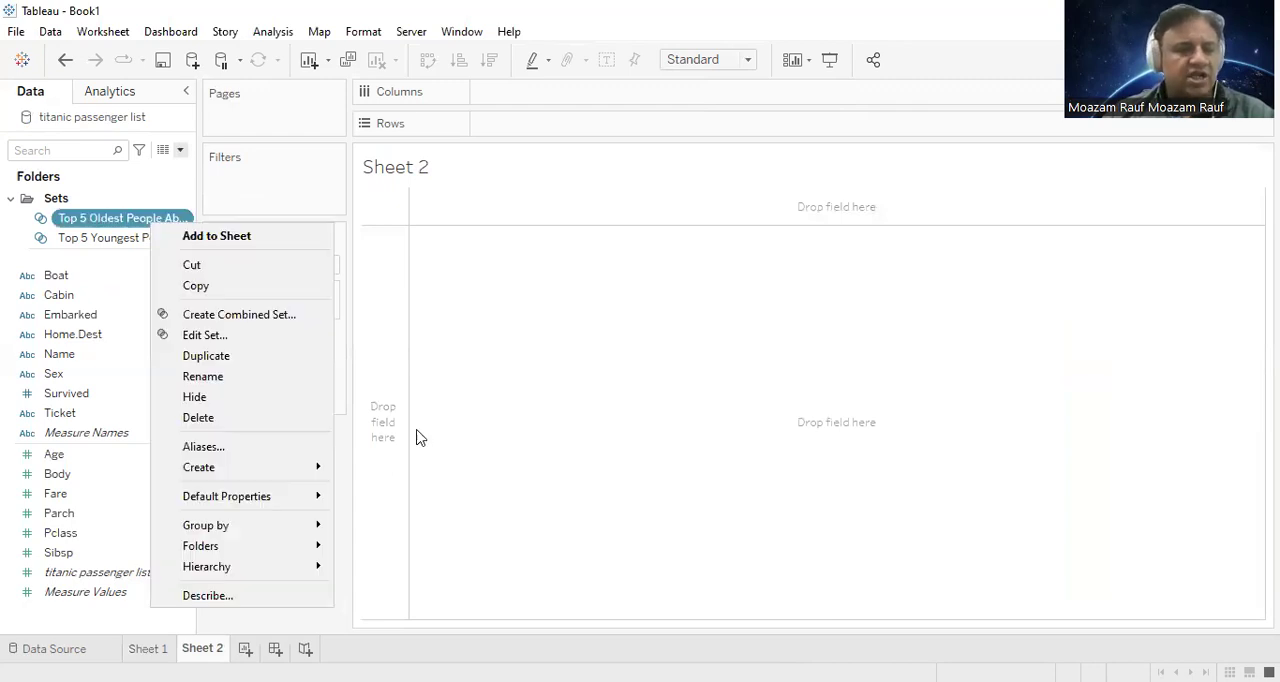
pyautogui.click(266, 417)
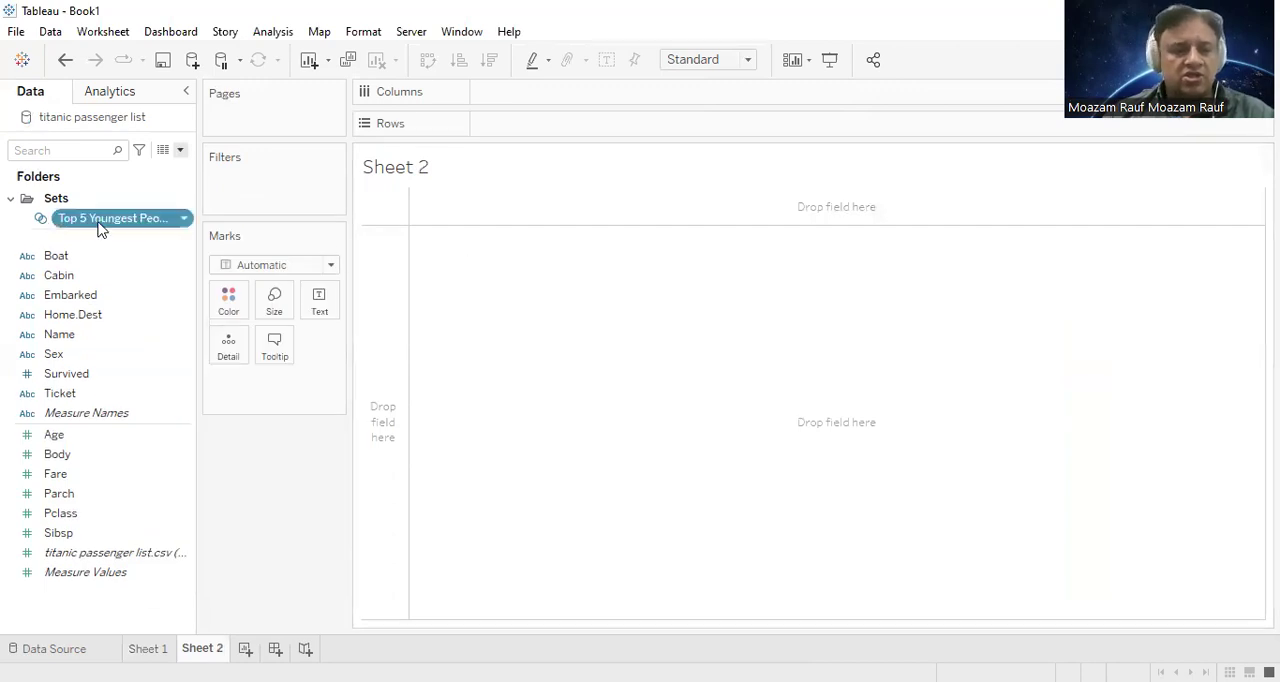
pyautogui.rightClick(174, 228)
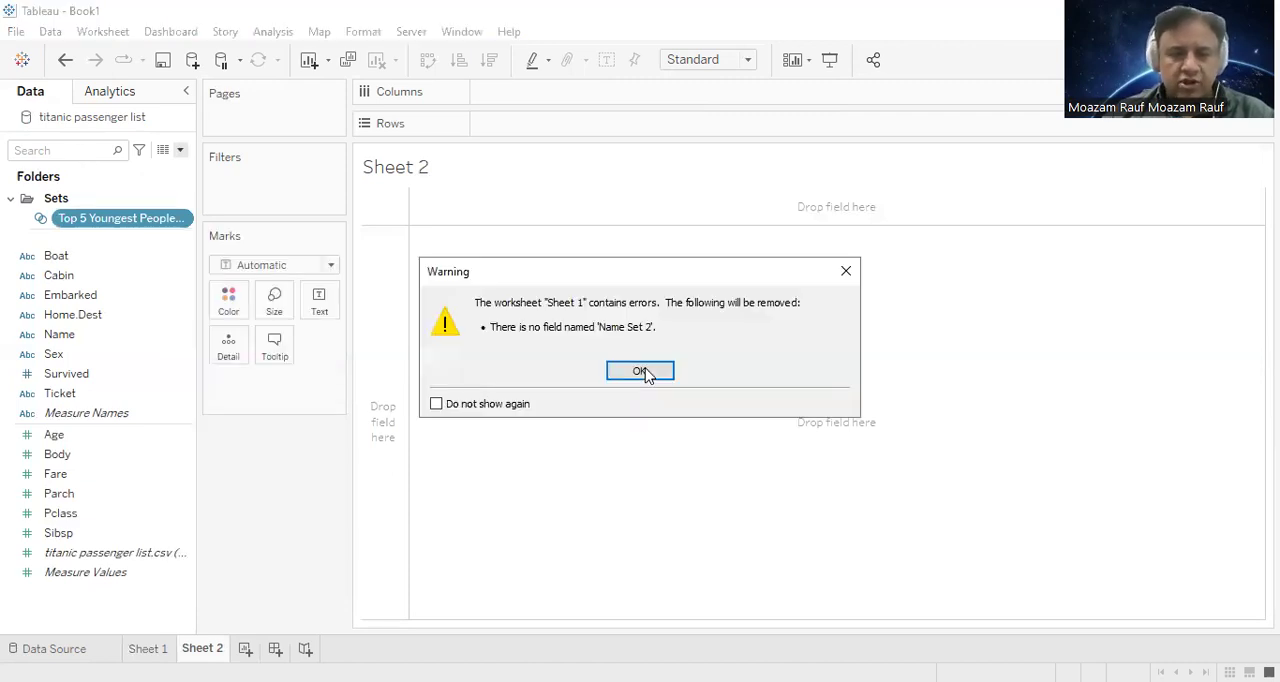
# Step: Delete the Sheet 1 worksheet containing the treemap
pyautogui.click(142, 648)
pyautogui.rightClick(145, 649)
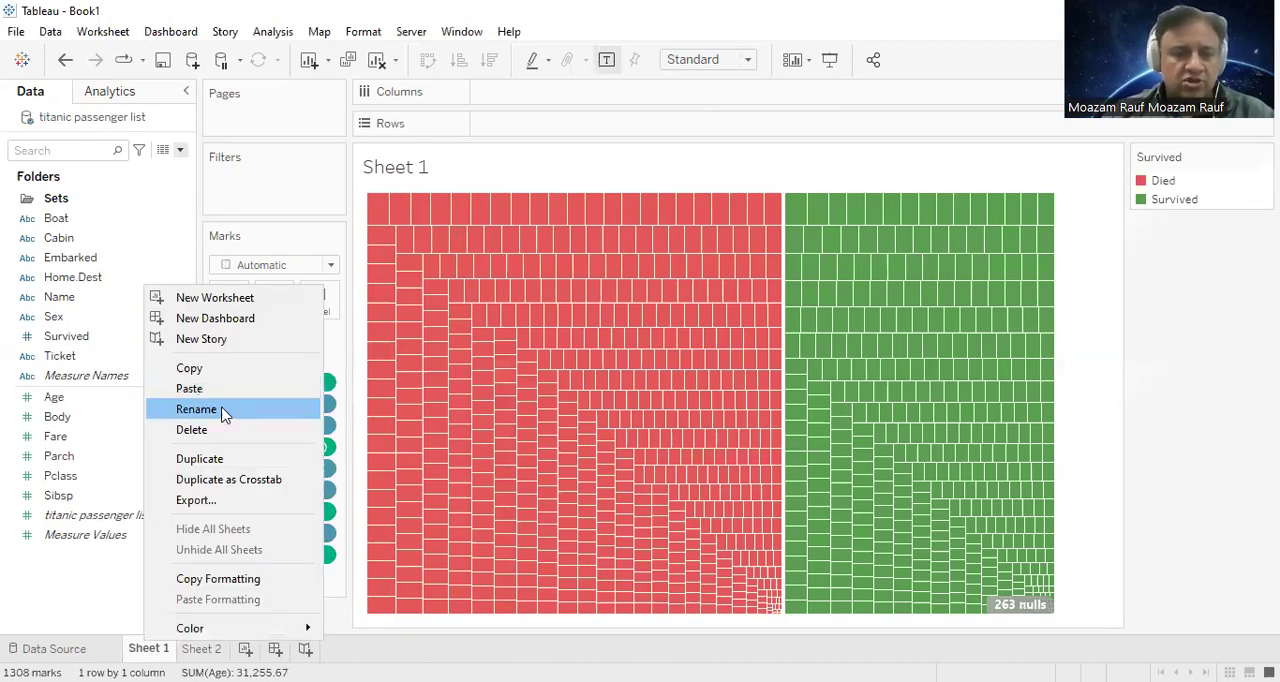
pyautogui.click(190, 440)
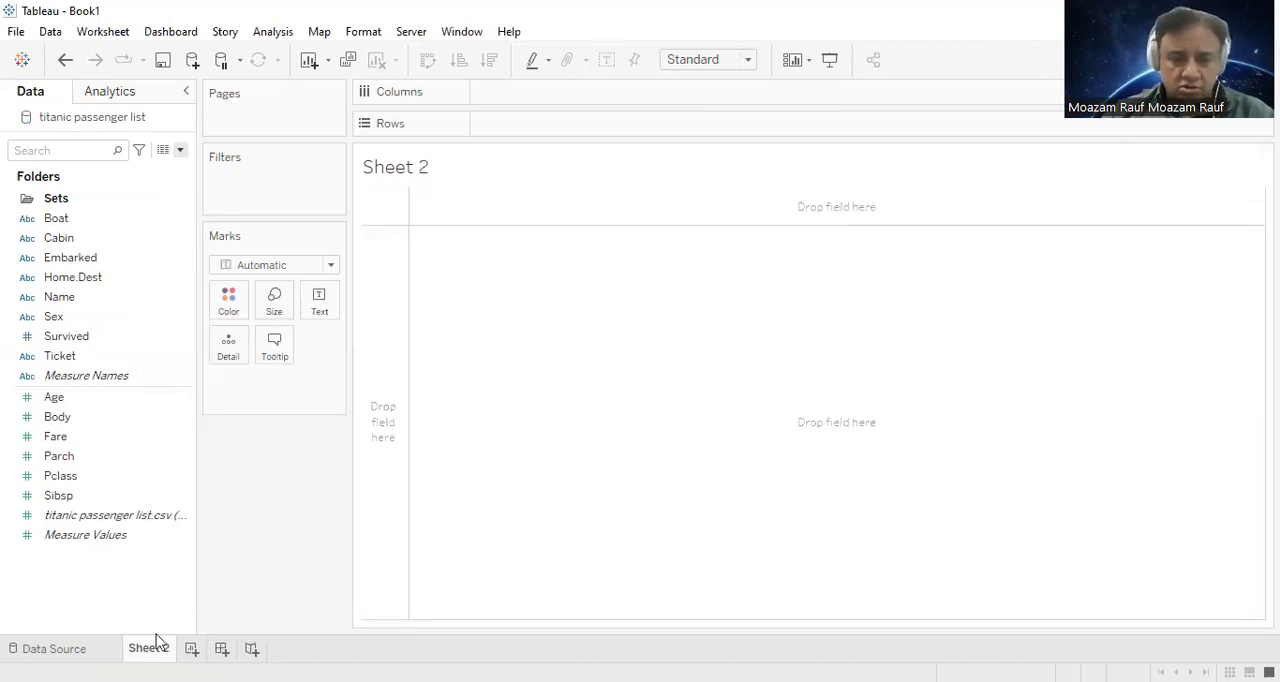
pyautogui.rightClick(153, 648)
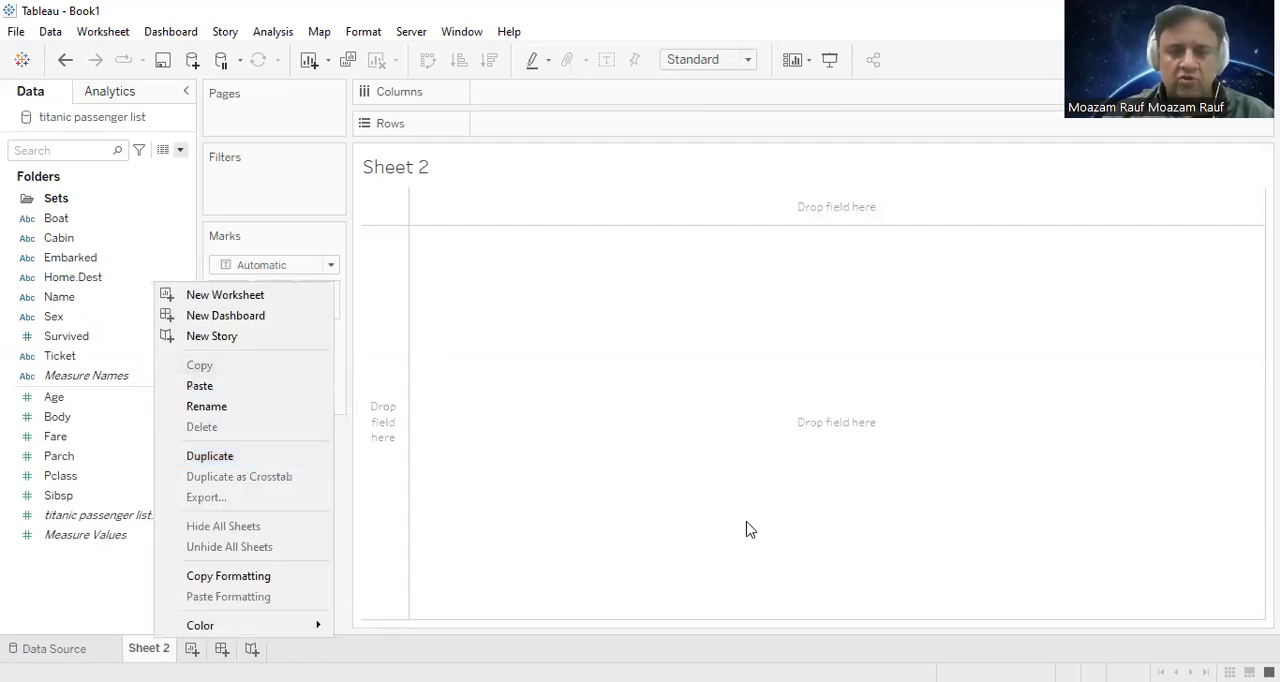
pyautogui.click(87, 199)
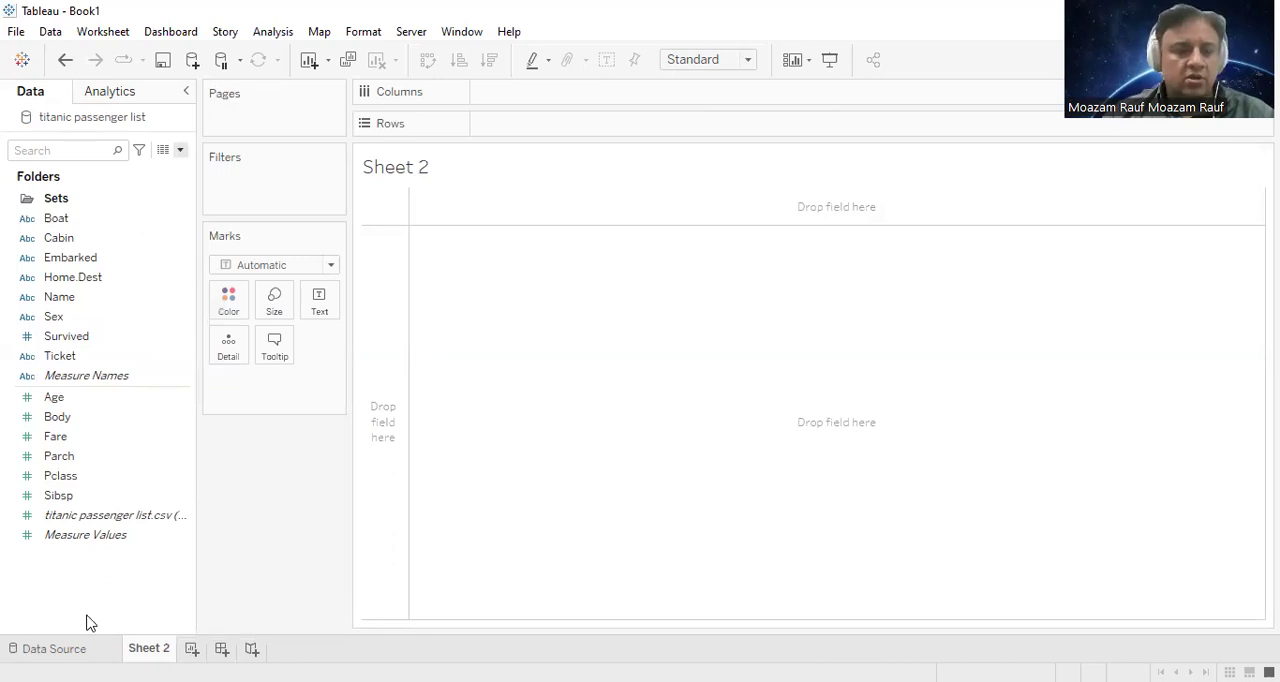
pyautogui.click(55, 200)
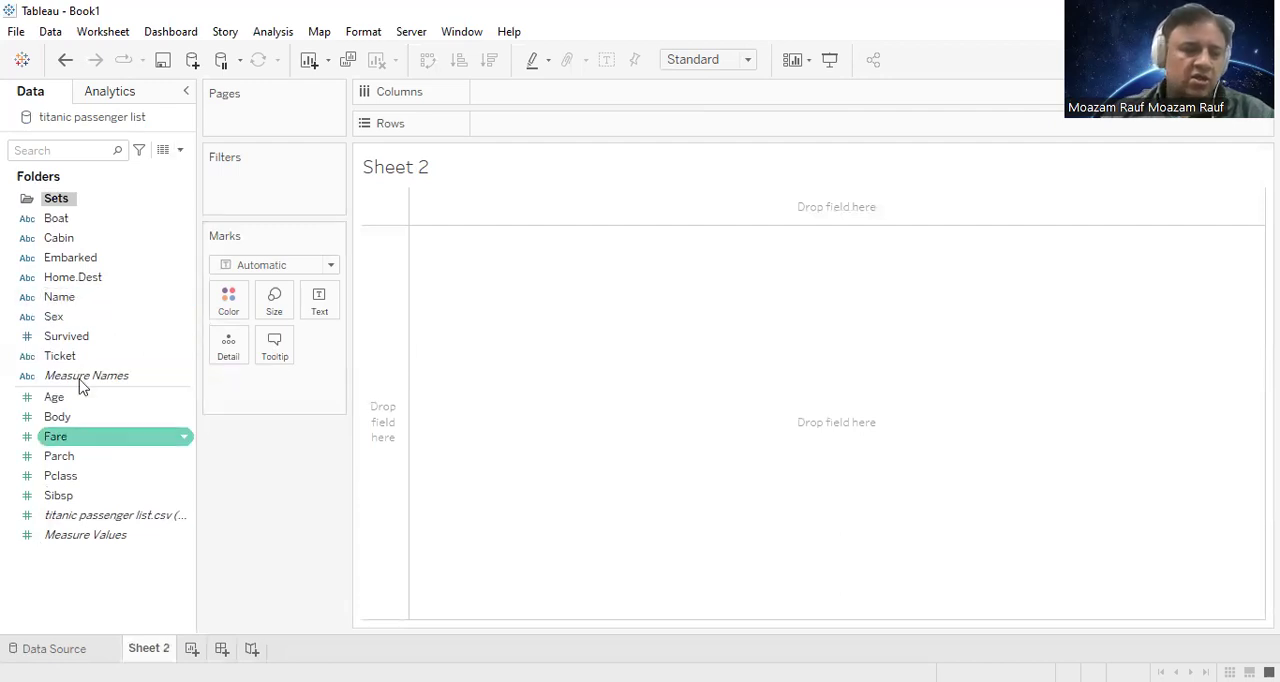
# Step: Start a new set from the Name field and name it Oldest People Aboard
pyautogui.rightClick(74, 297)
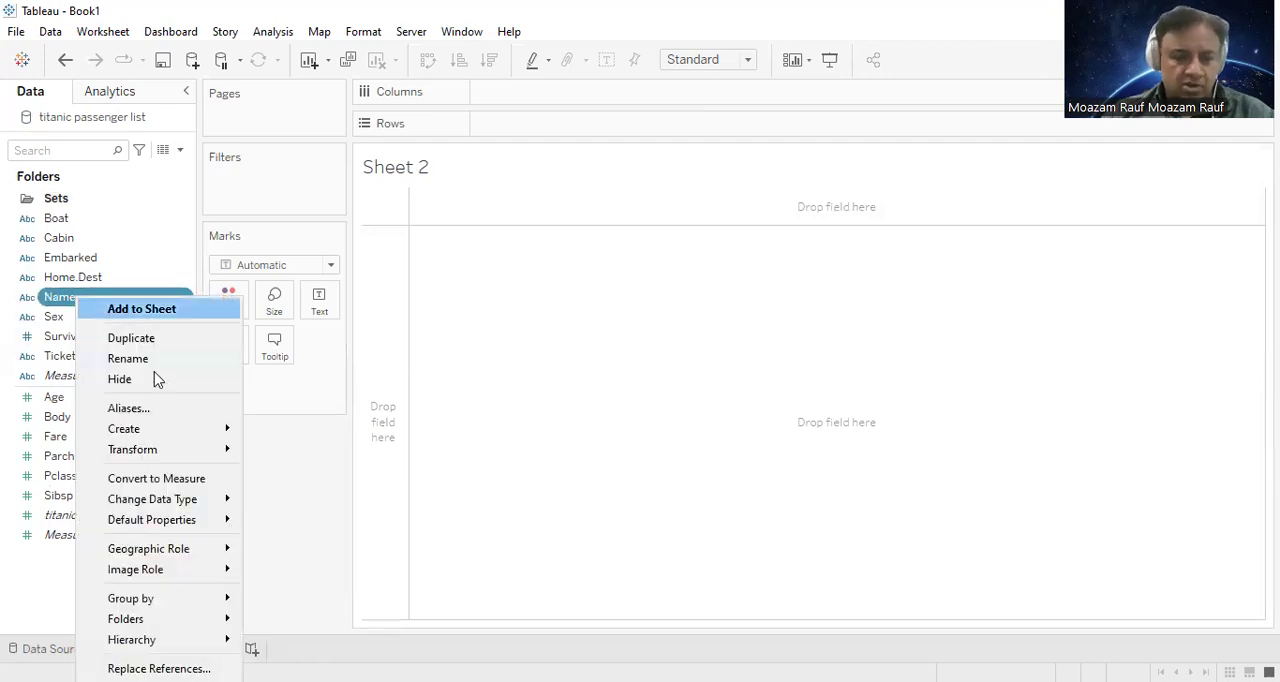
pyautogui.moveTo(175, 428)
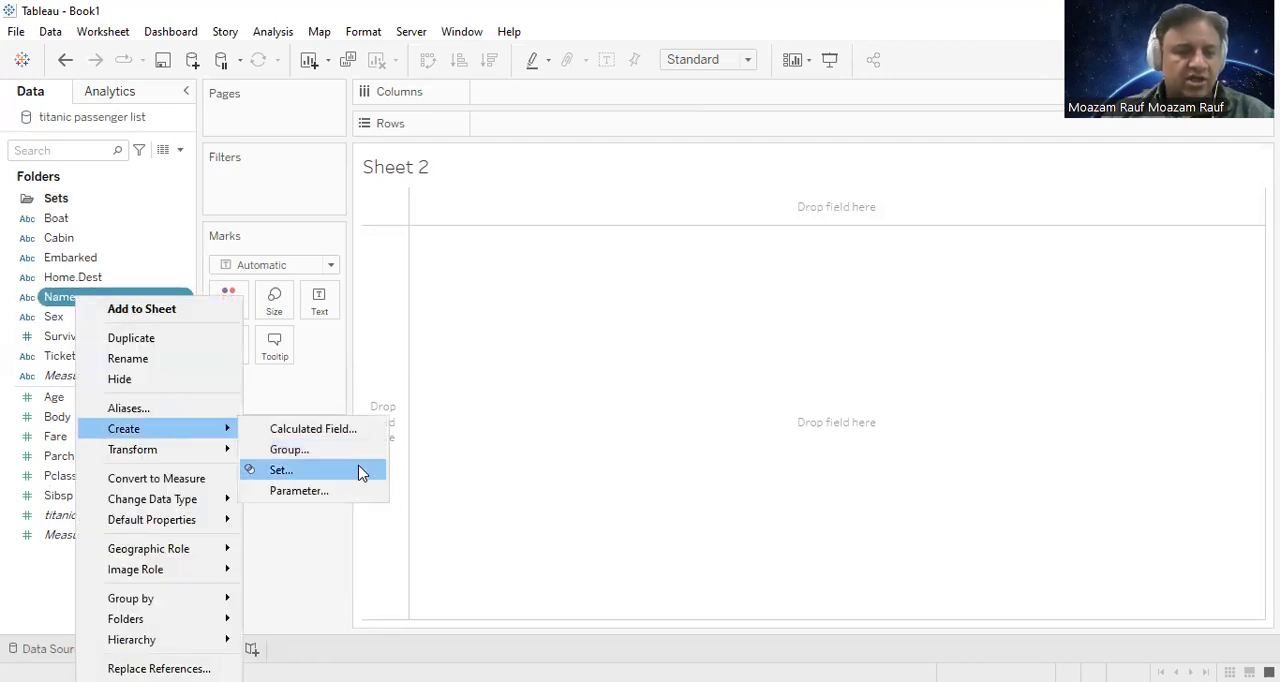
pyautogui.click(362, 470)
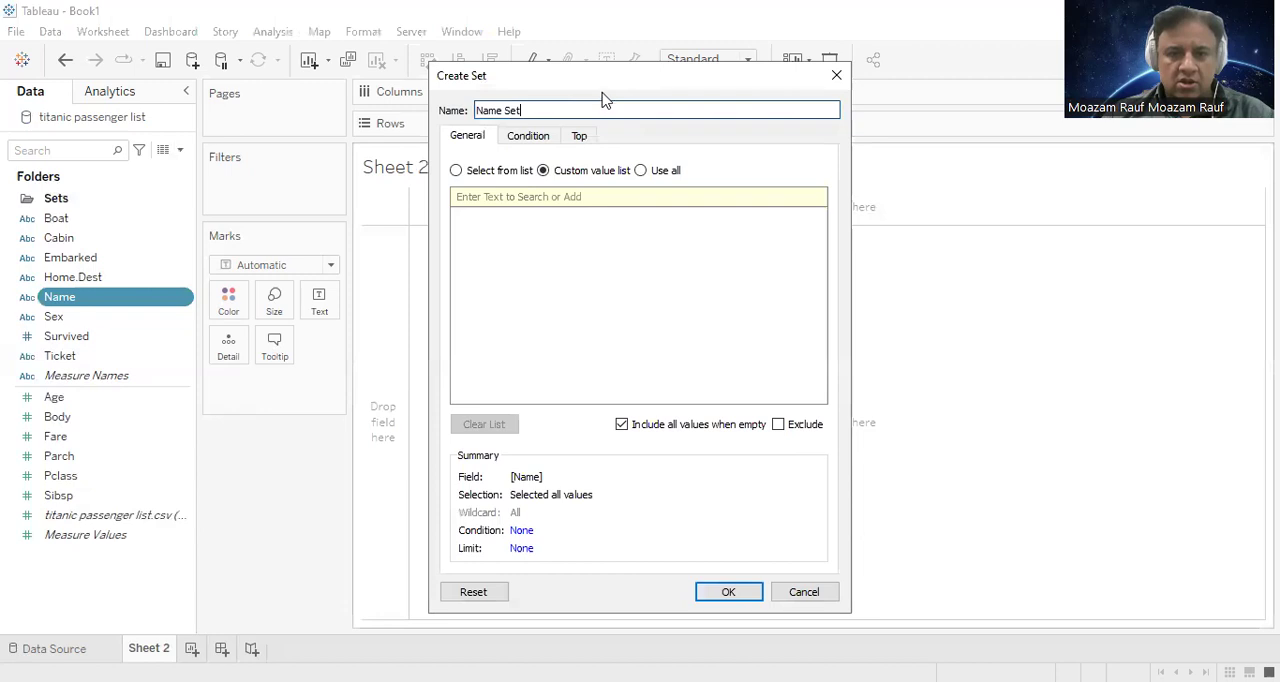
pyautogui.moveTo(597, 91); pyautogui.dragTo(459, 179)
pyautogui.hotkey('ctrl', 'a')
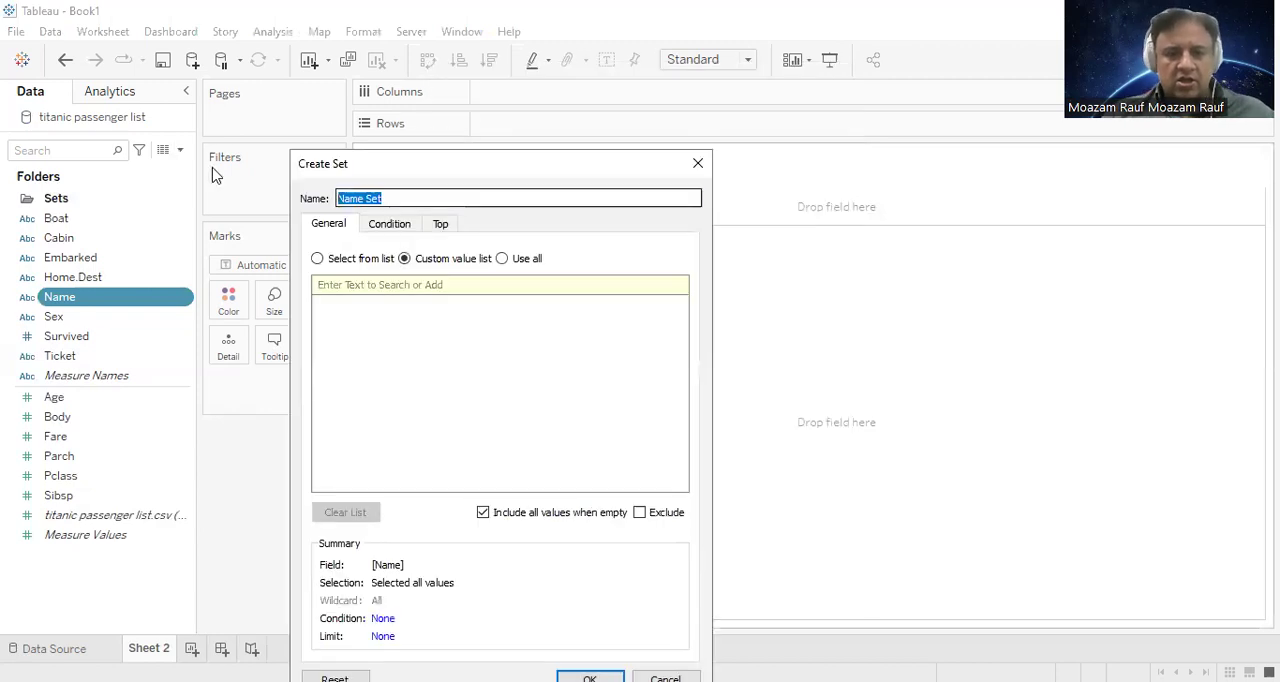
pyautogui.write('Oldest Peo')
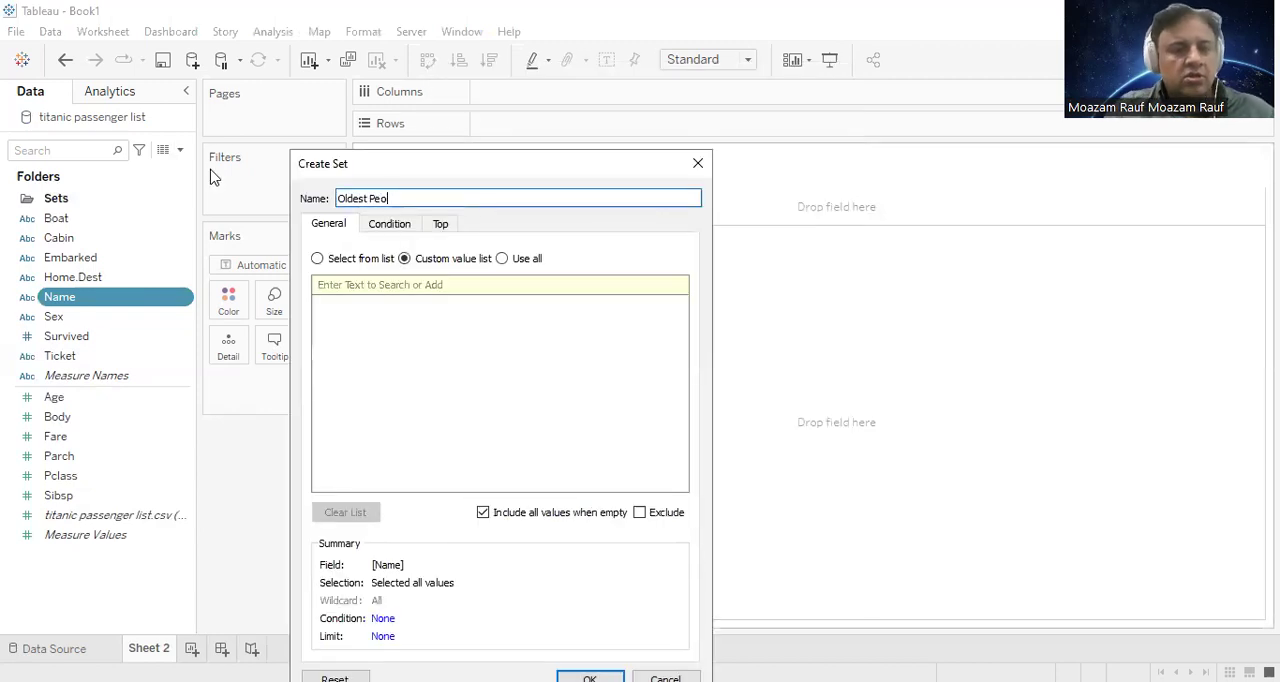
pyautogui.write('ple Aboard')
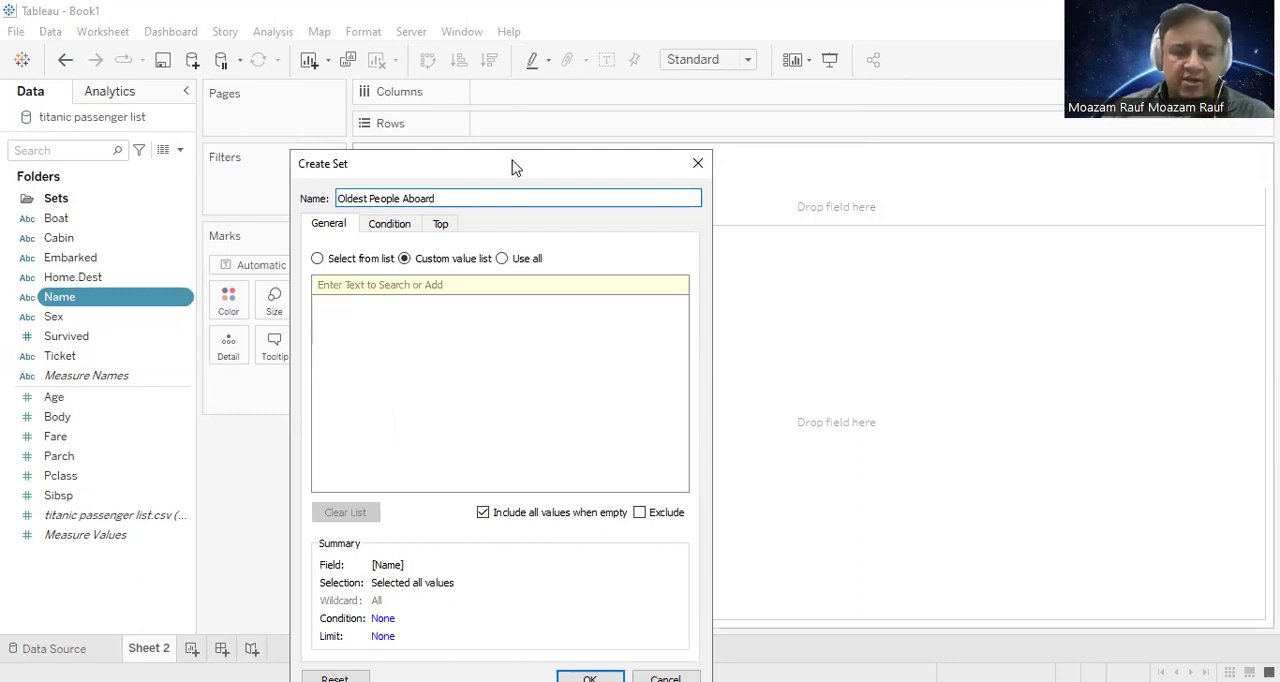
pyautogui.moveTo(512, 167); pyautogui.dragTo(426, 78)
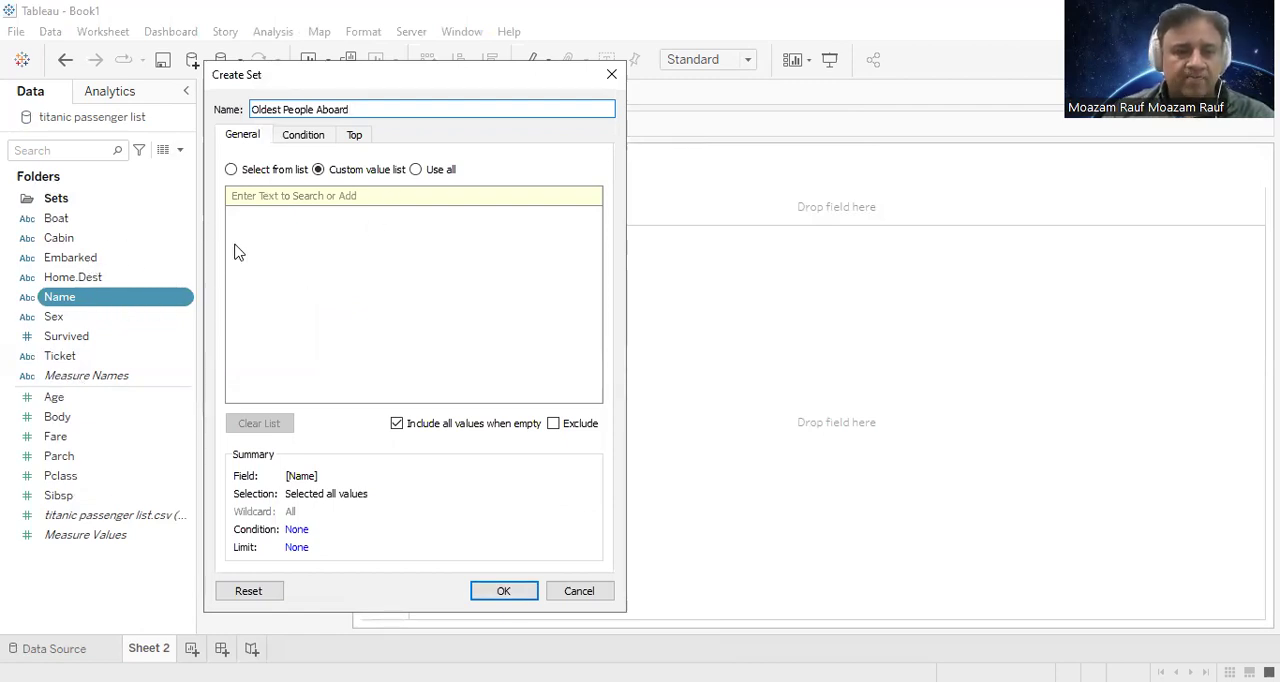
# Step: Review the general, condition and top-limit options available for the Oldest People Aboard set
pyautogui.click(351, 135)
pyautogui.click(251, 135)
pyautogui.click(299, 135)
pyautogui.click(356, 137)
pyautogui.click(313, 137)
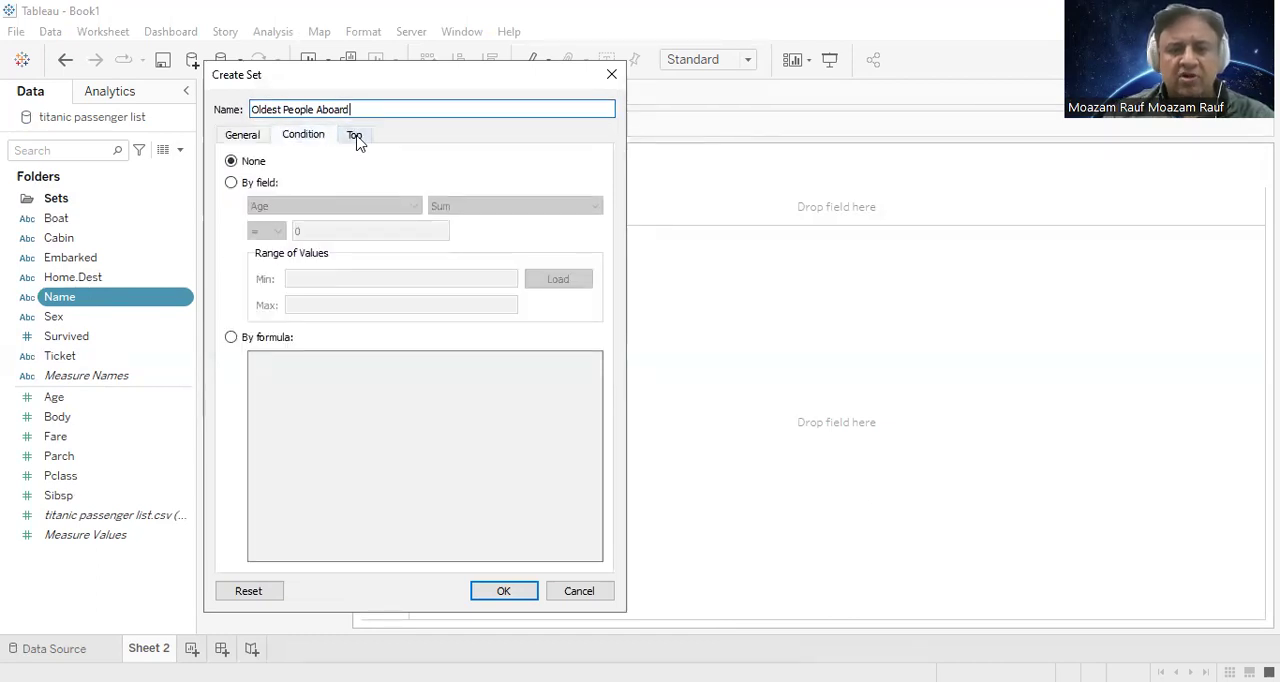
pyautogui.click(355, 138)
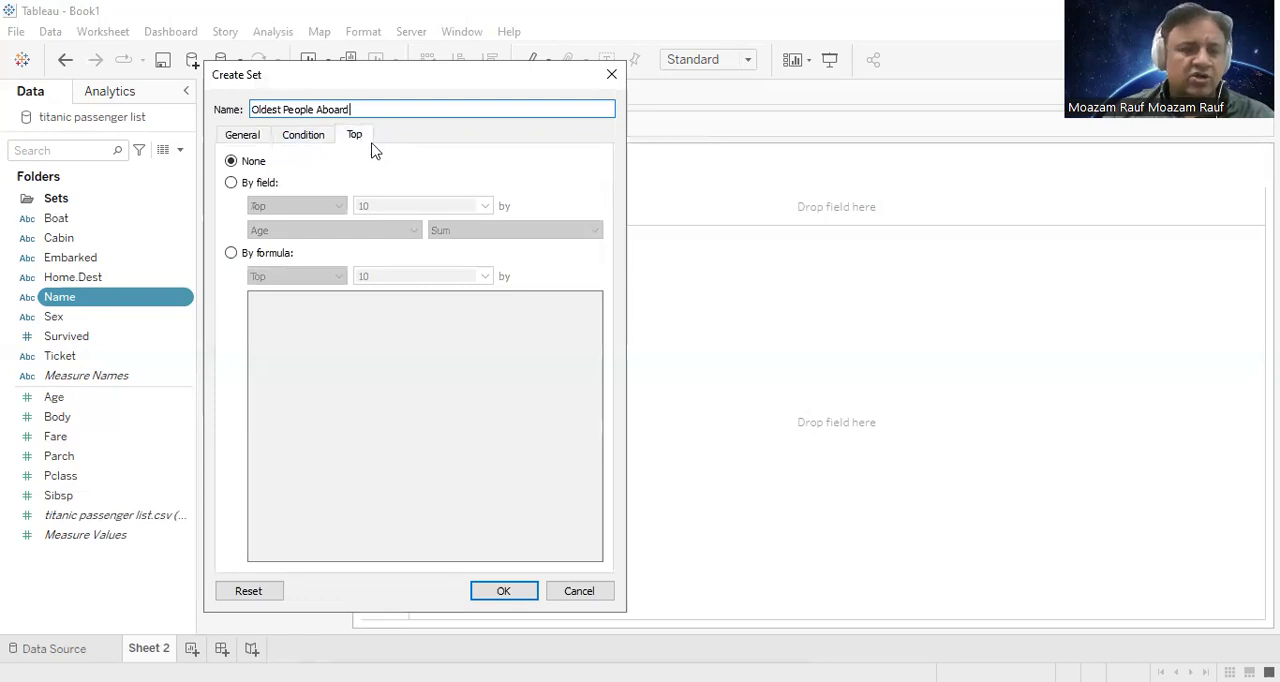
# Step: Limit the Oldest People Aboard set to the top 10 by sum of Age, create it and place it in the Sets folder
pyautogui.click(273, 186)
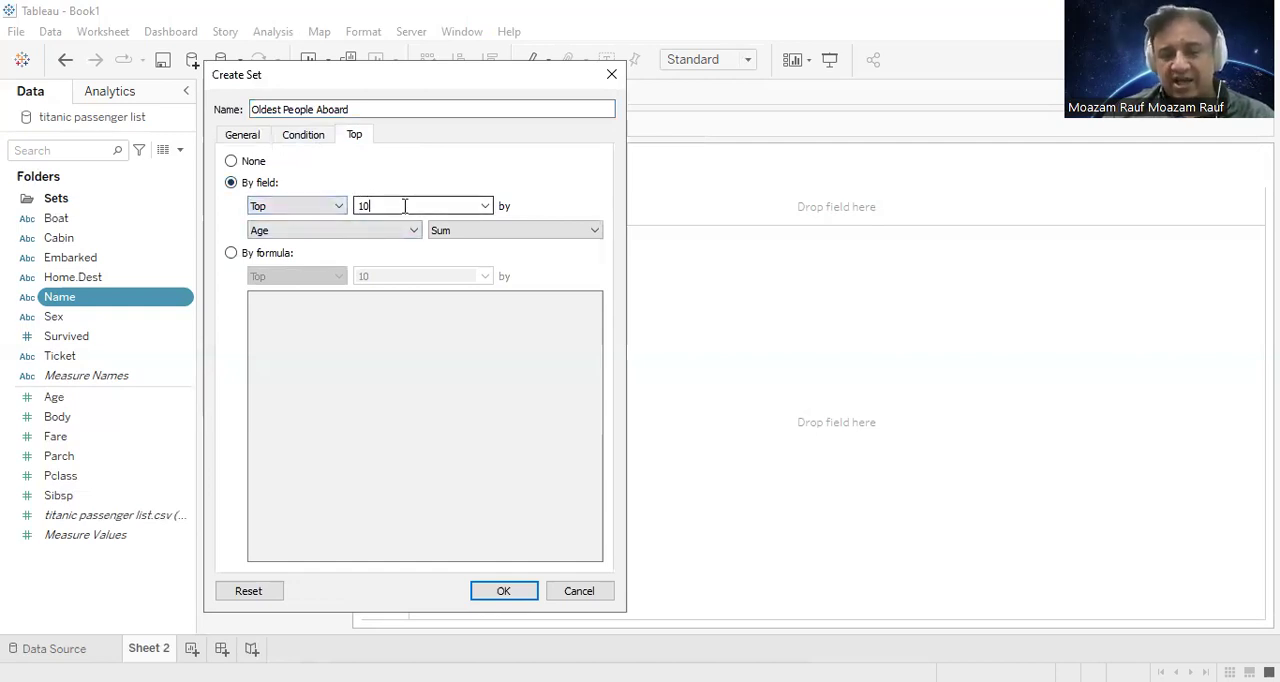
pyautogui.click(370, 205)
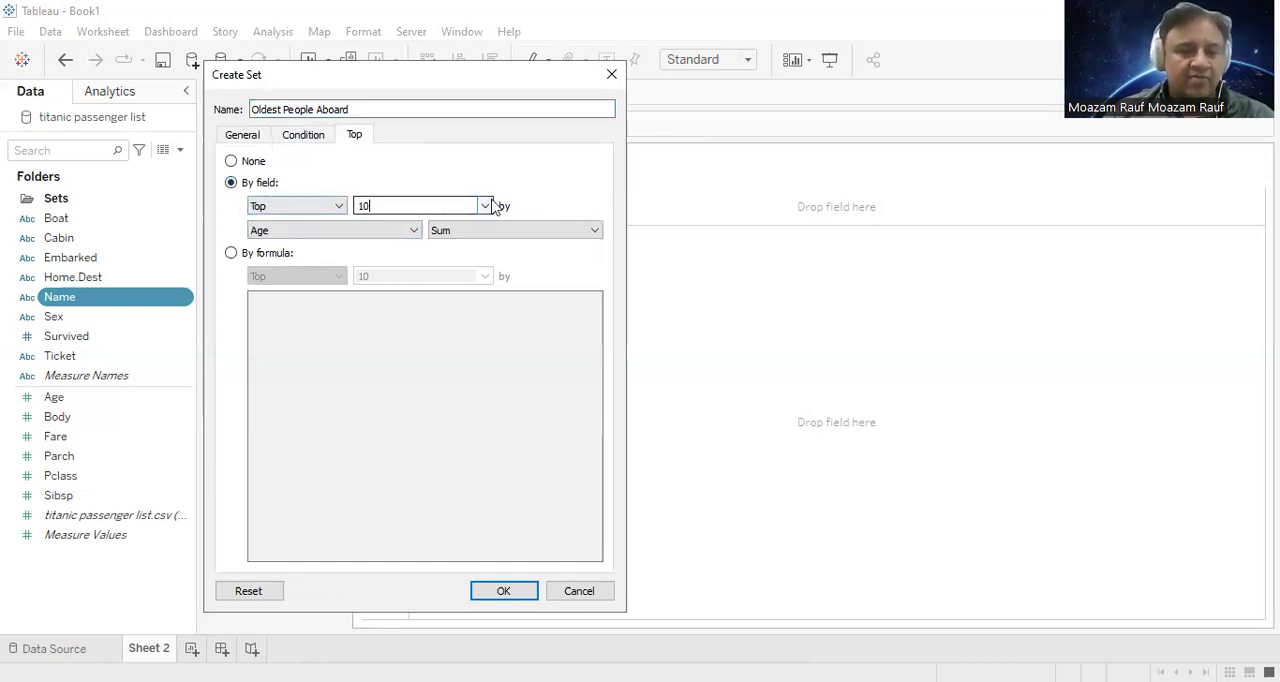
pyautogui.click(331, 230)
pyautogui.click(505, 238)
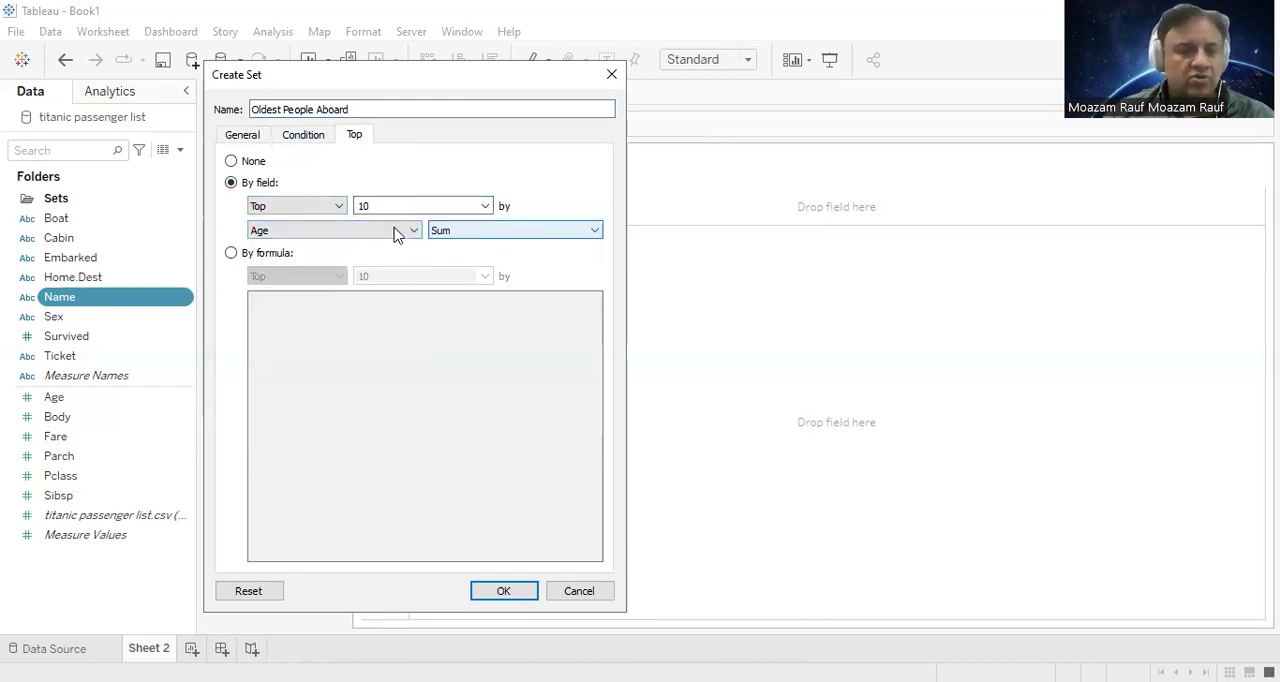
pyautogui.click(473, 238)
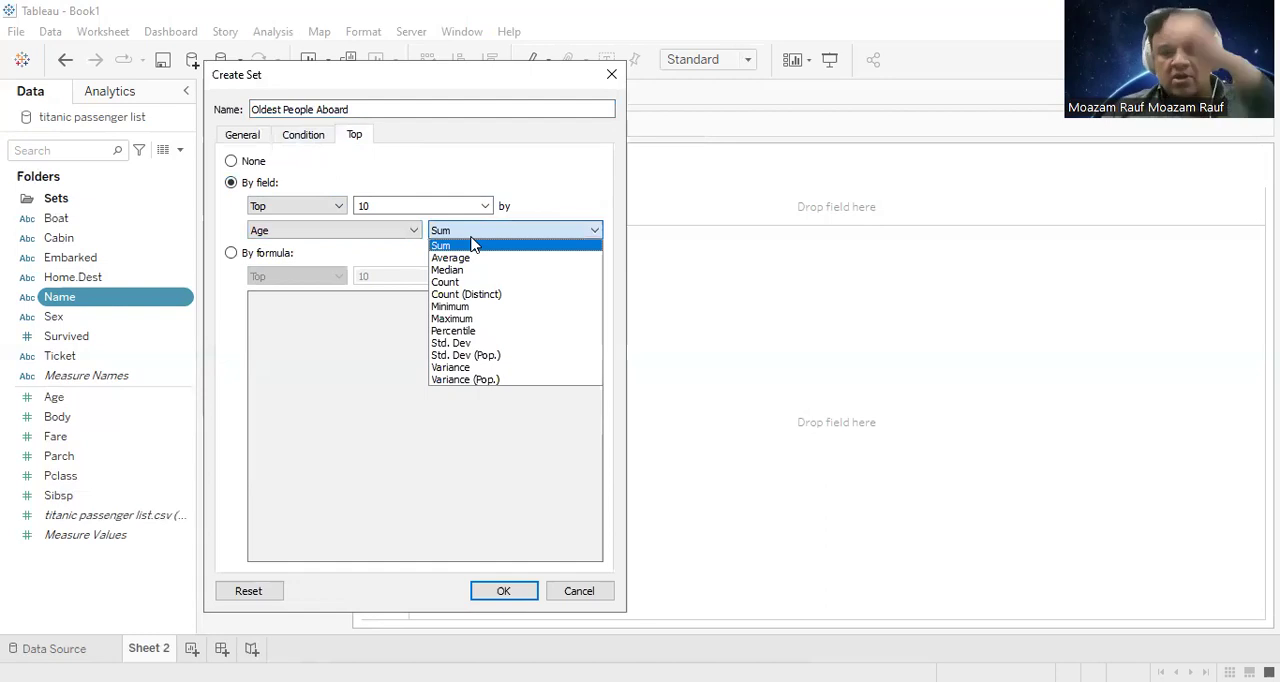
pyautogui.click(473, 244)
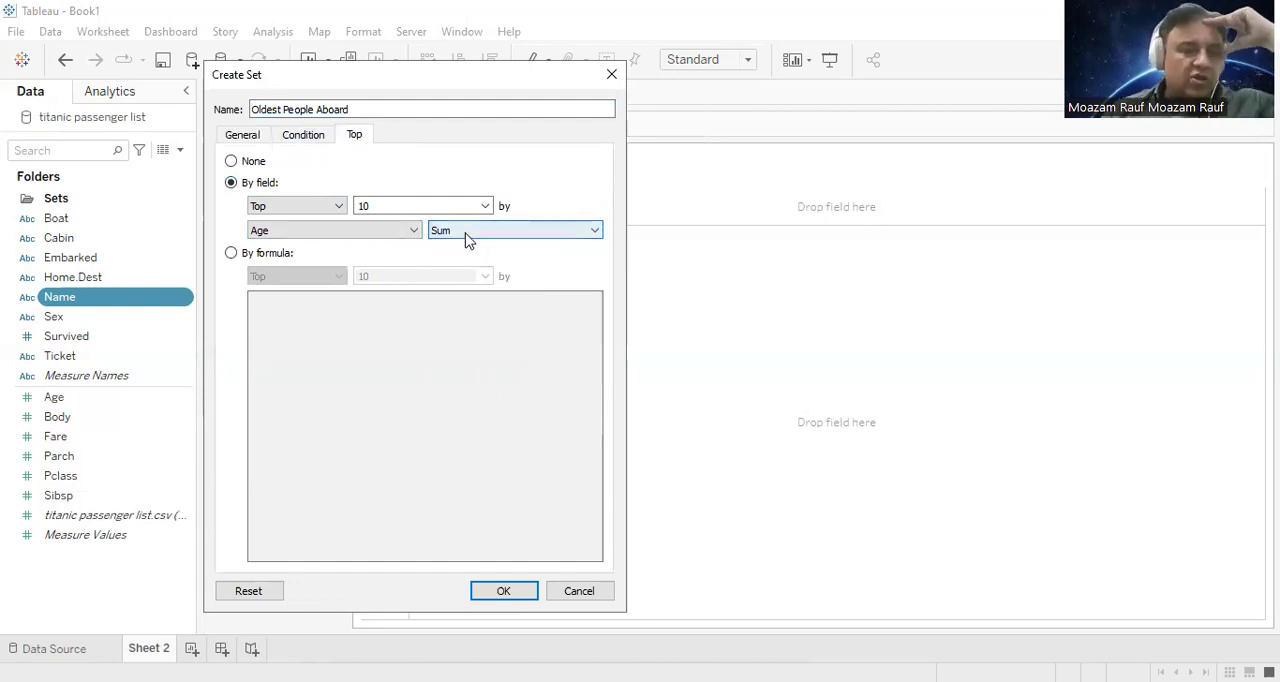
pyautogui.click(473, 238)
pyautogui.click(405, 273)
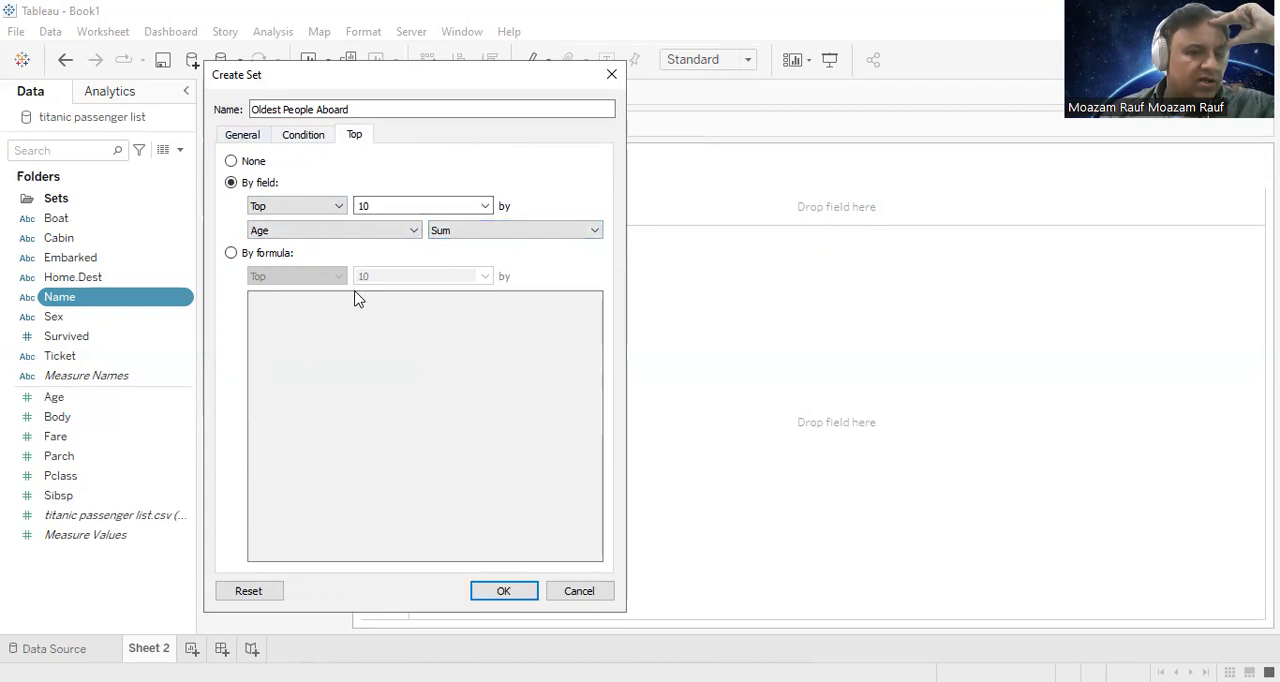
pyautogui.click(502, 591)
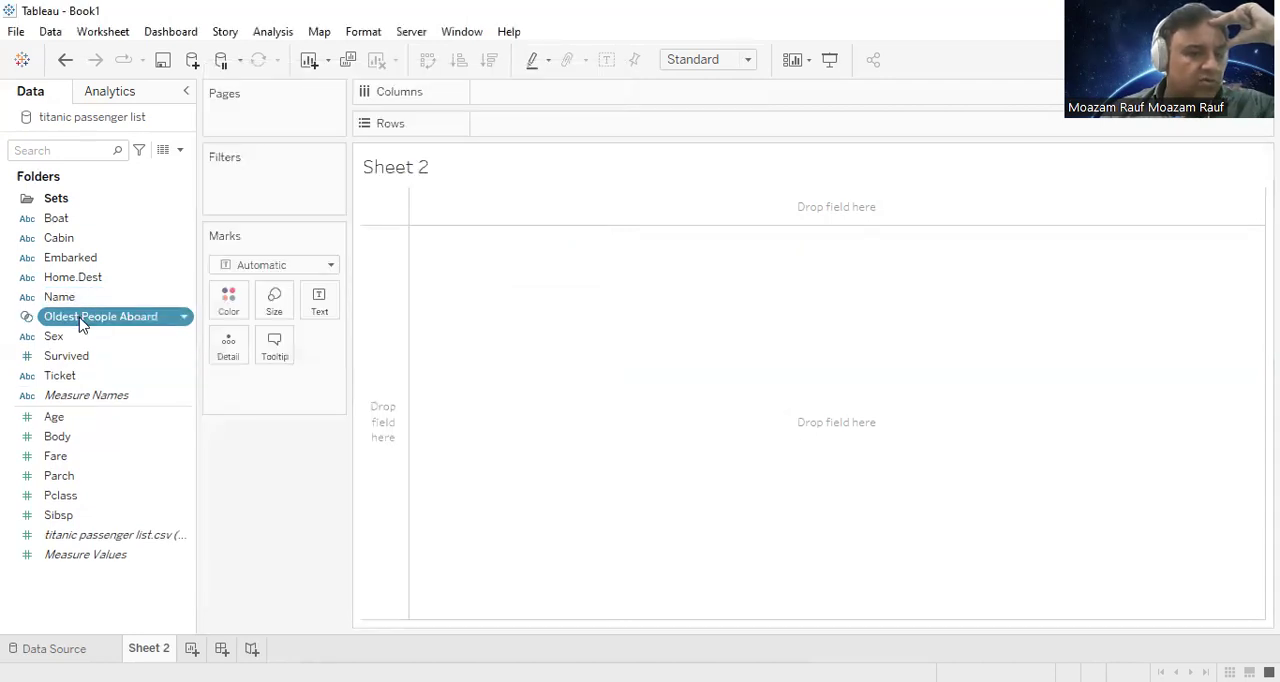
pyautogui.moveTo(80, 210); pyautogui.dragTo(57, 202)
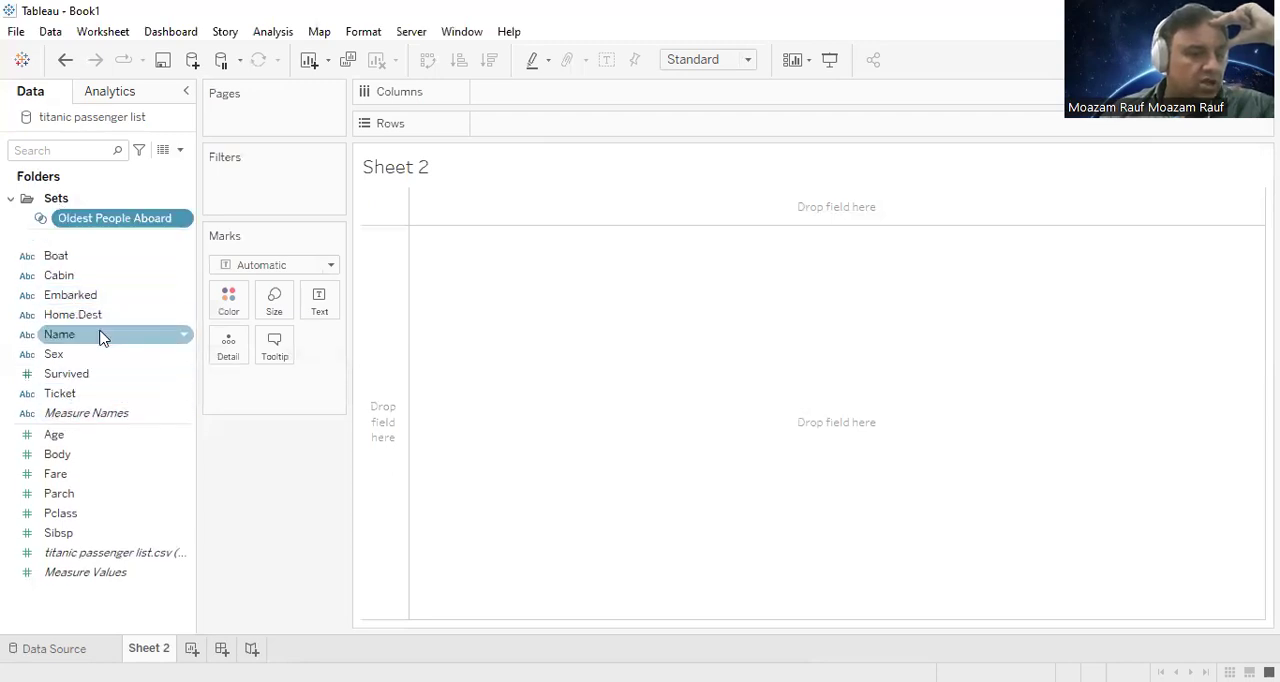
# Step: Start a new set from the Name field with a by-field condition on the sum of Age and name it Youngest People Aboard
pyautogui.rightClick(100, 334)
pyautogui.moveTo(240, 446)
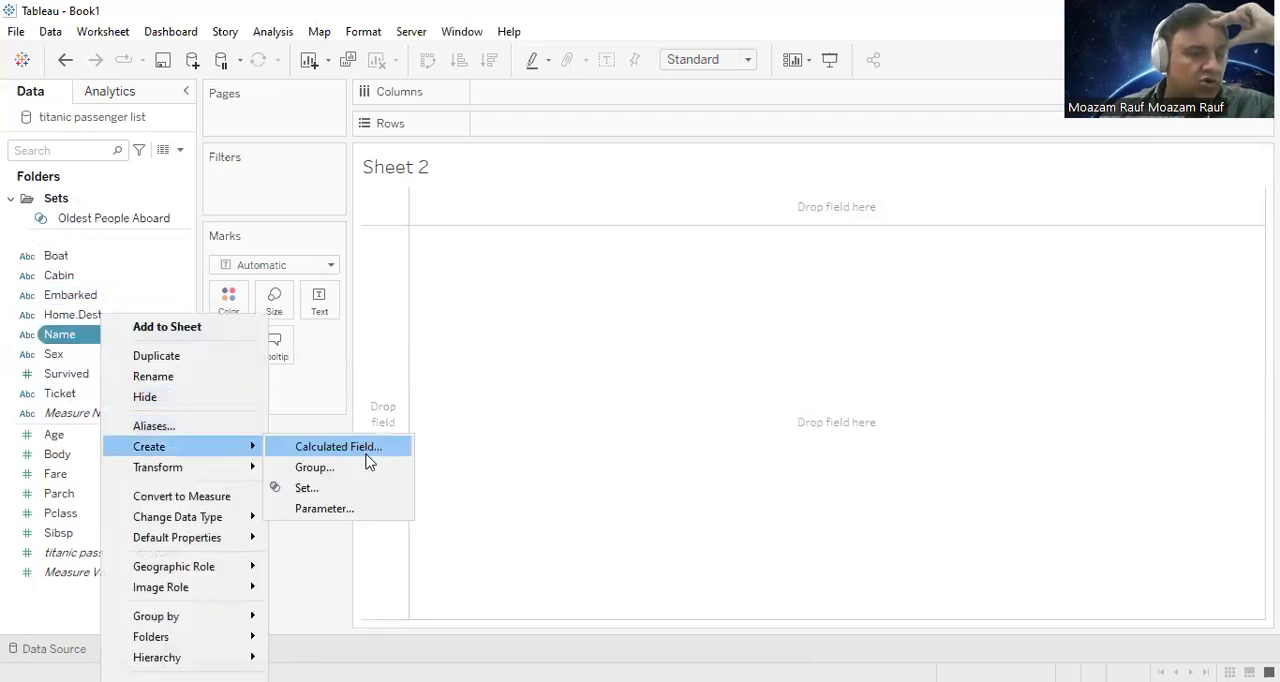
pyautogui.click(355, 490)
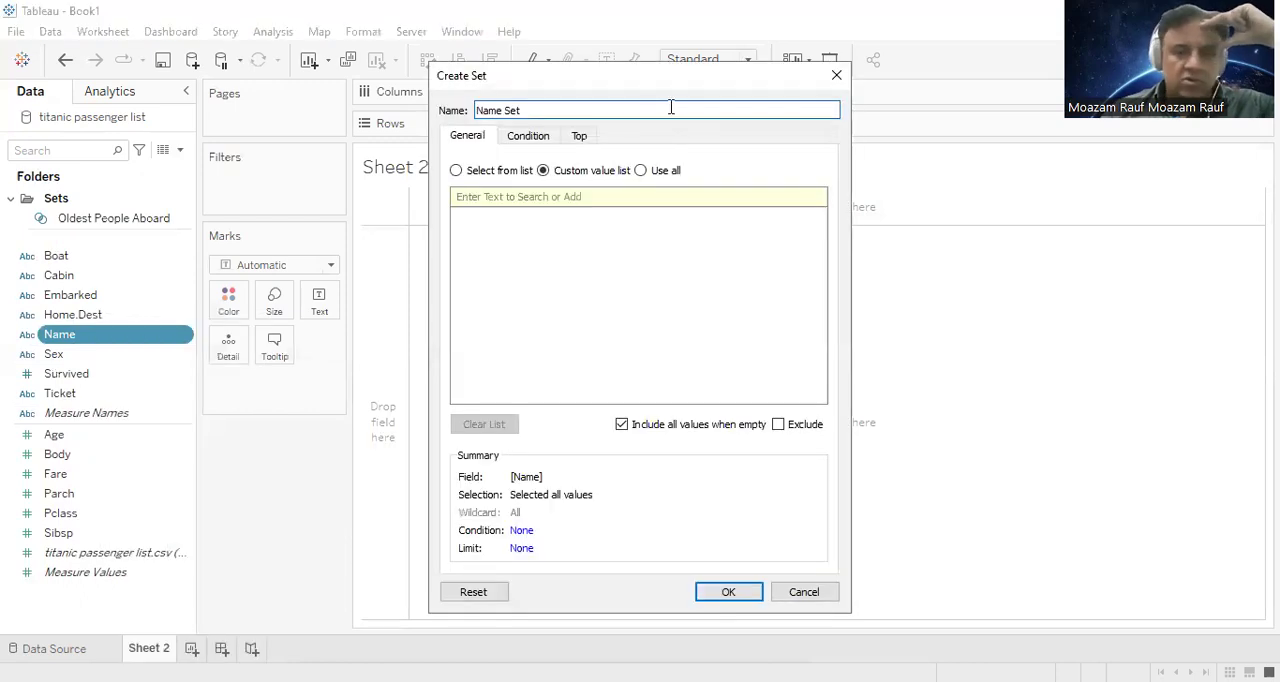
pyautogui.click(528, 135)
pyautogui.click(474, 186)
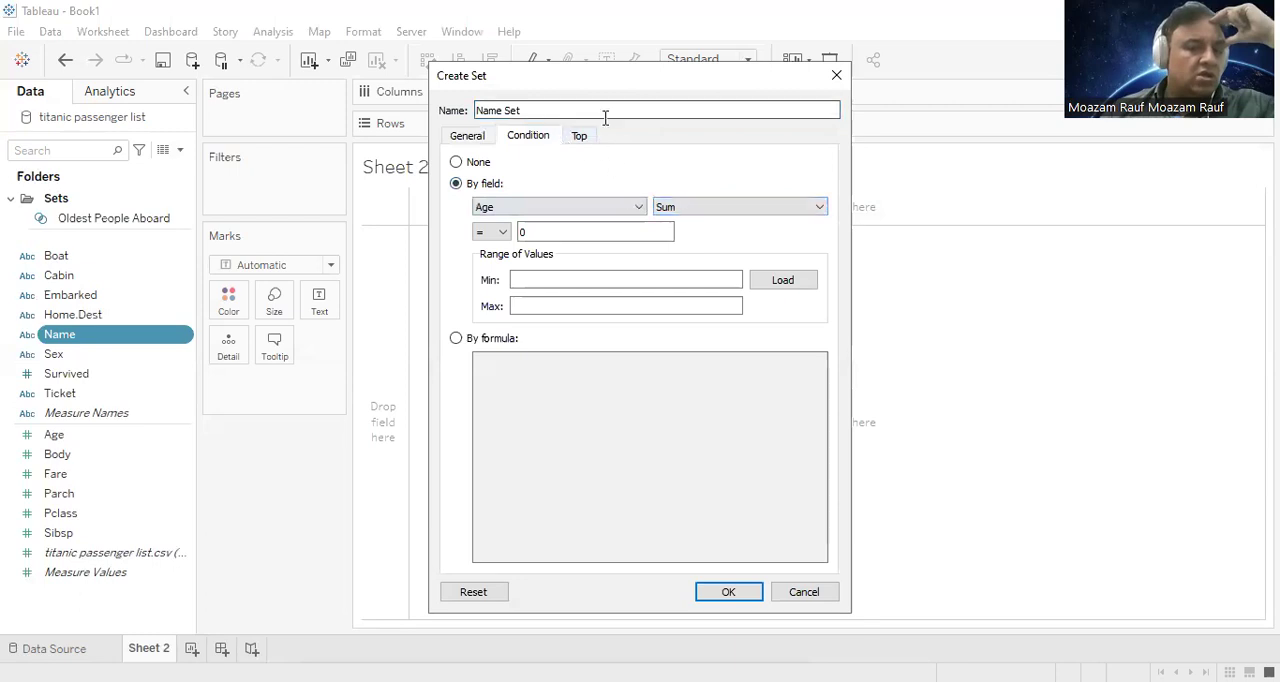
pyautogui.moveTo(577, 110); pyautogui.dragTo(431, 99)
pyautogui.write('Youngest People Aboard')
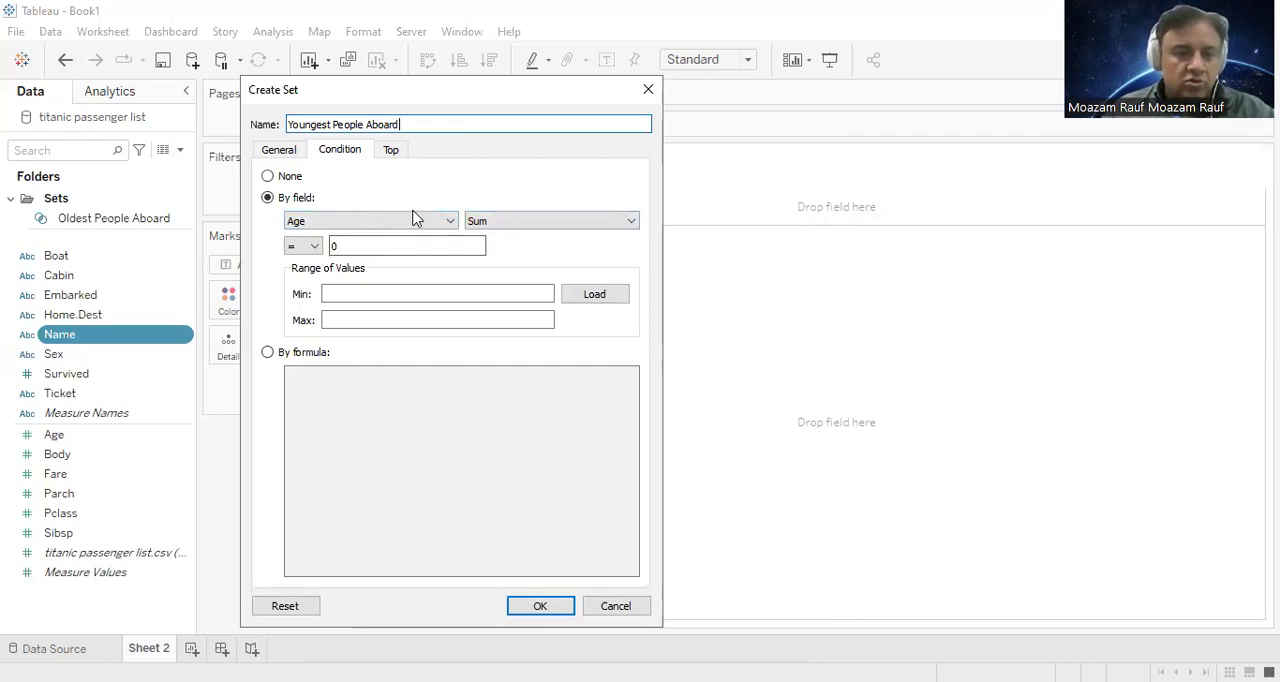
# Step: Limit the Youngest People Aboard set to the bottom 10 by sum of Age, create it and place it in the Sets folder
pyautogui.click(525, 220)
pyautogui.click(357, 222)
pyautogui.click(391, 149)
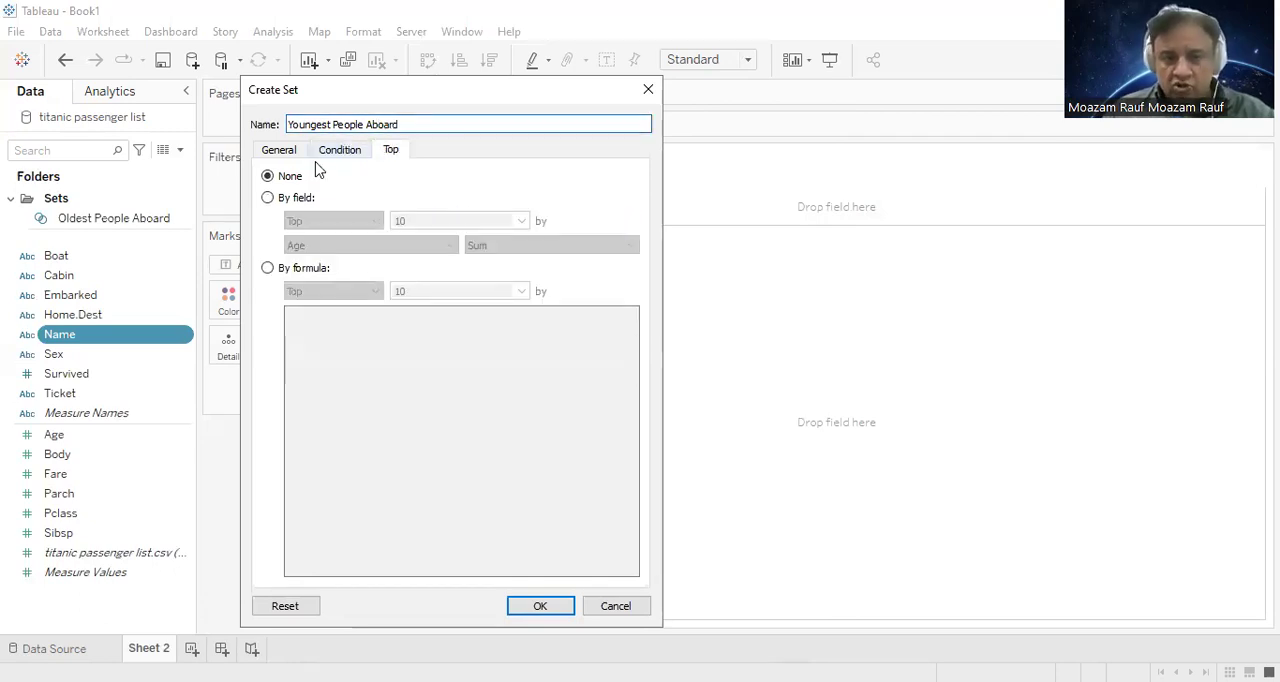
pyautogui.click(351, 219)
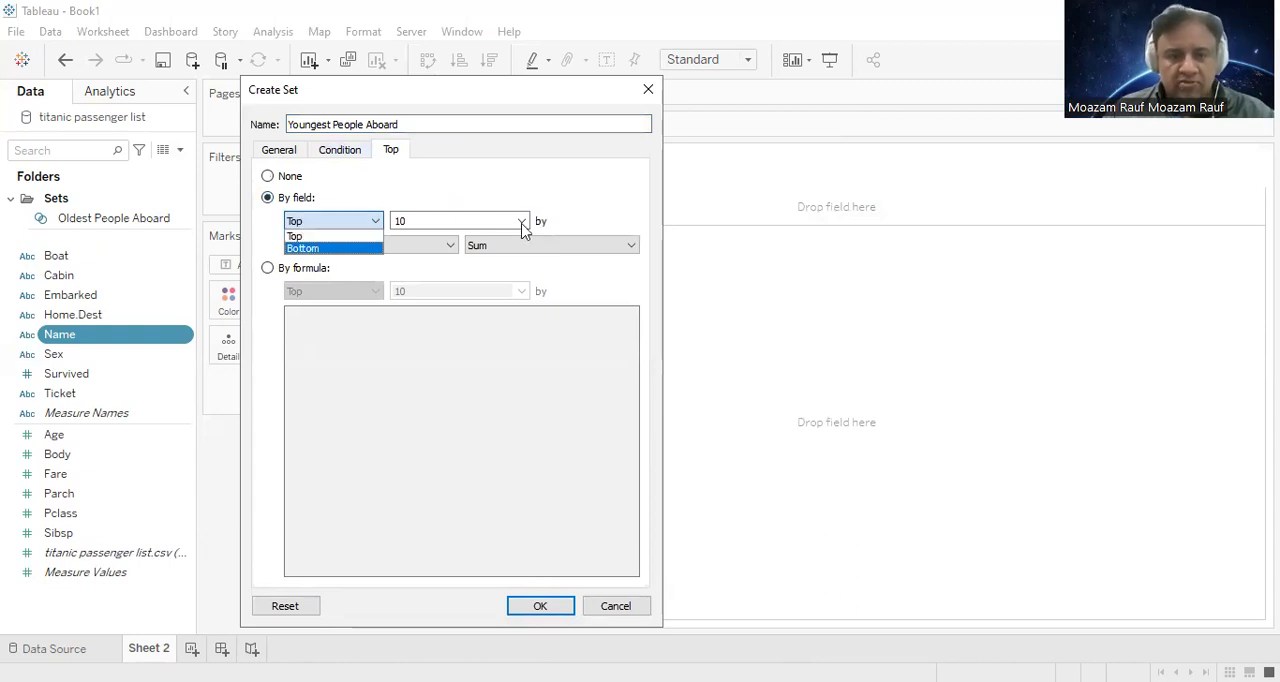
pyautogui.click(337, 249)
pyautogui.click(389, 247)
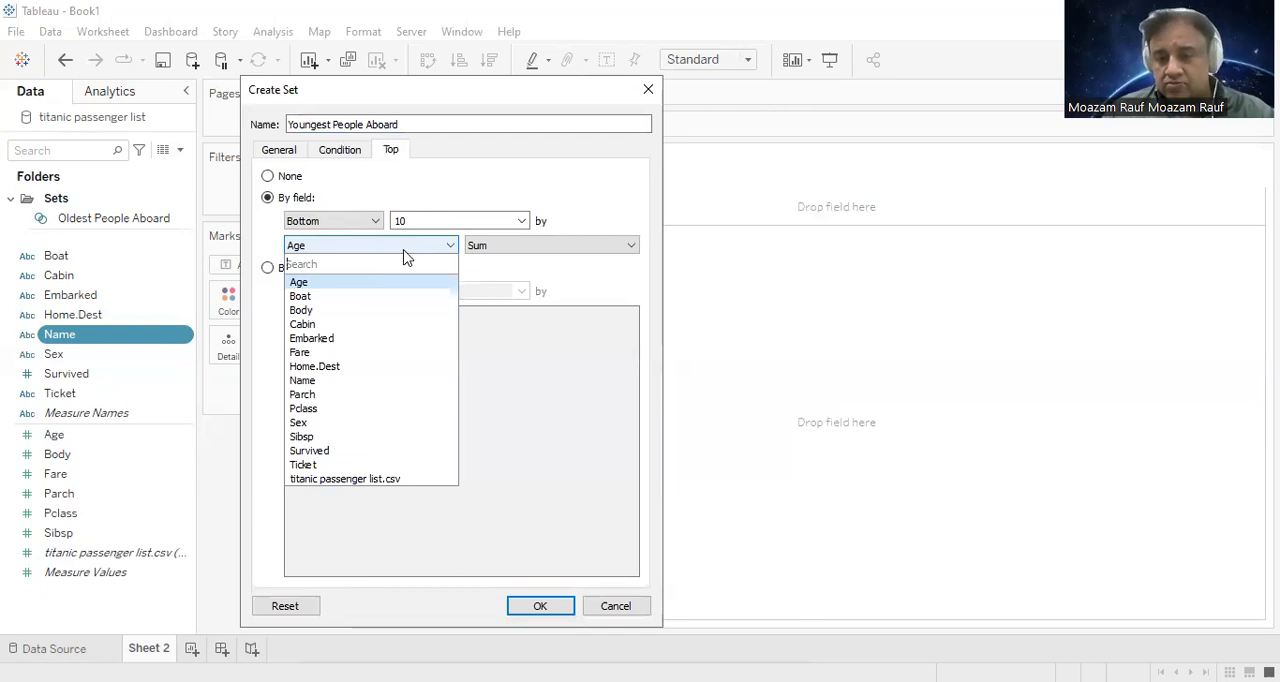
pyautogui.click(404, 251)
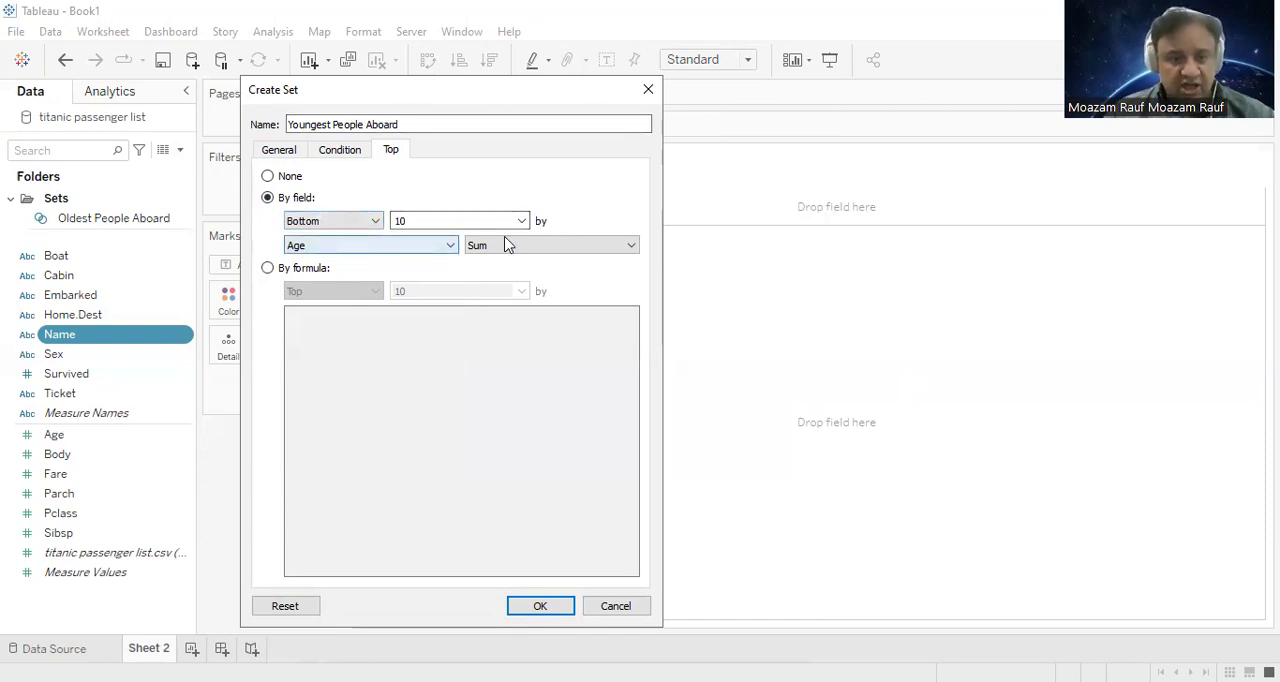
pyautogui.click(537, 606)
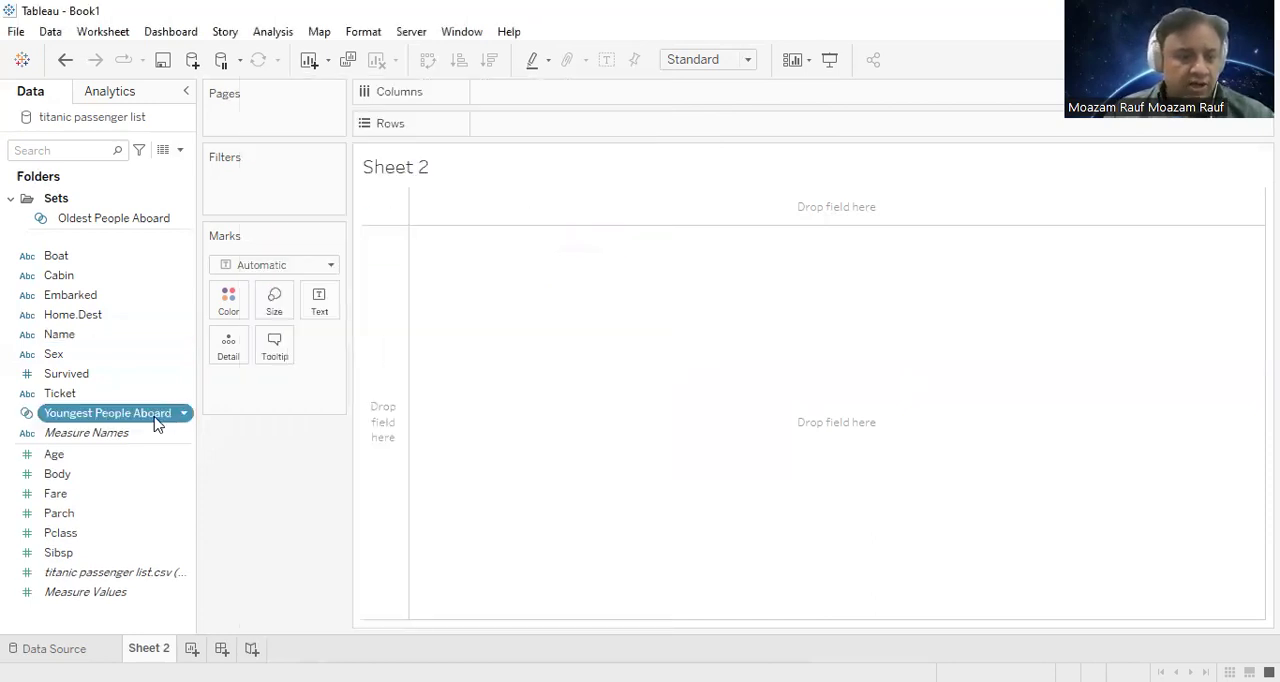
pyautogui.moveTo(105, 410); pyautogui.dragTo(85, 214)
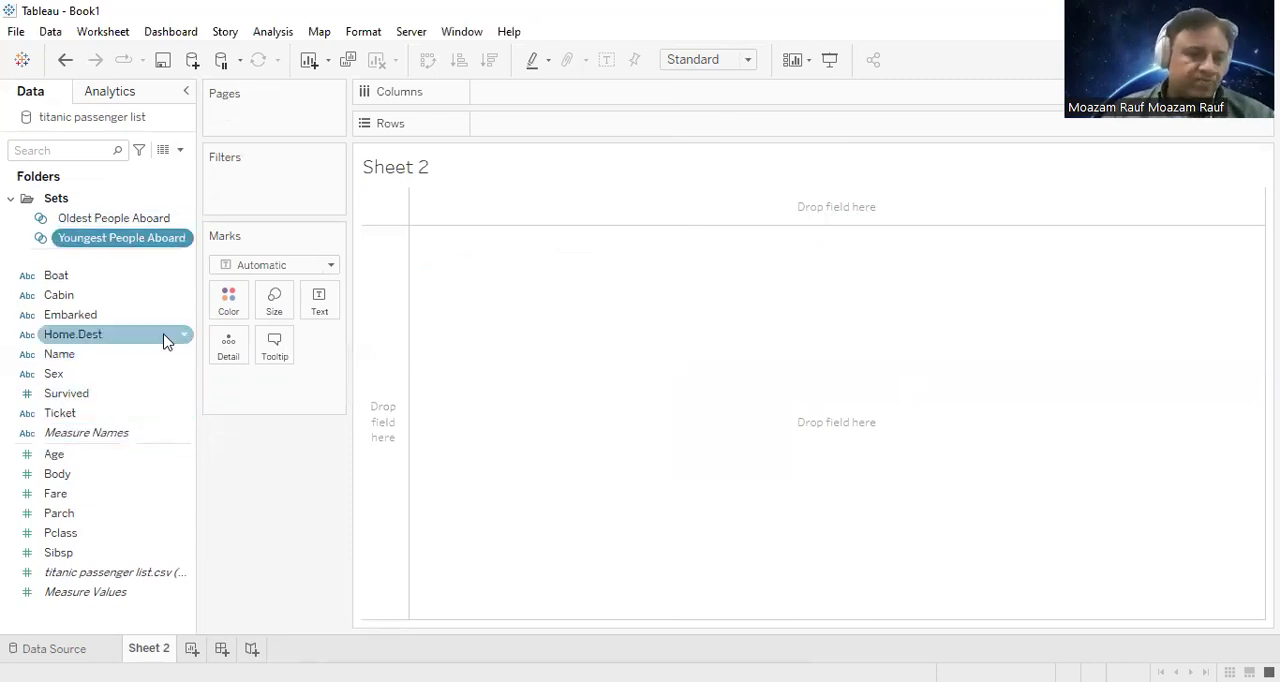
# Step: Build a treemap on Sheet 2 from the Name and Age fields
pyautogui.click(134, 354)
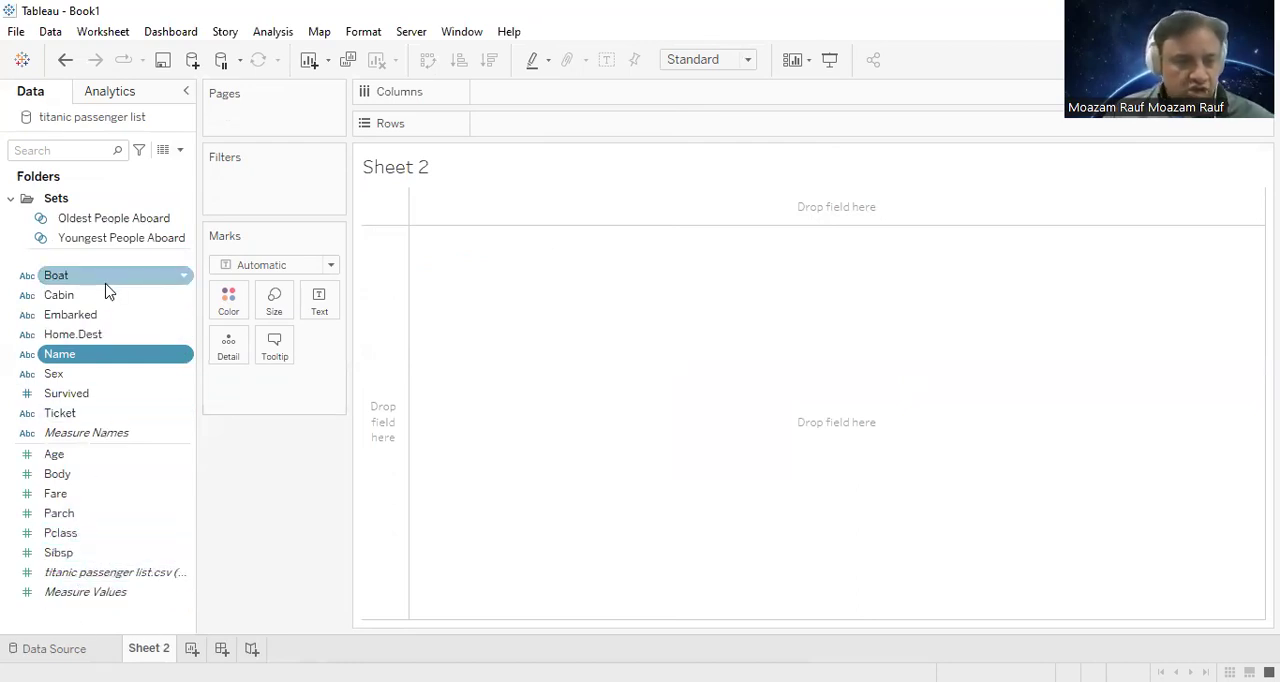
pyautogui.keyDown('ctrl'); pyautogui.click(84, 459); pyautogui.keyUp('ctrl')
pyautogui.click(1236, 60)
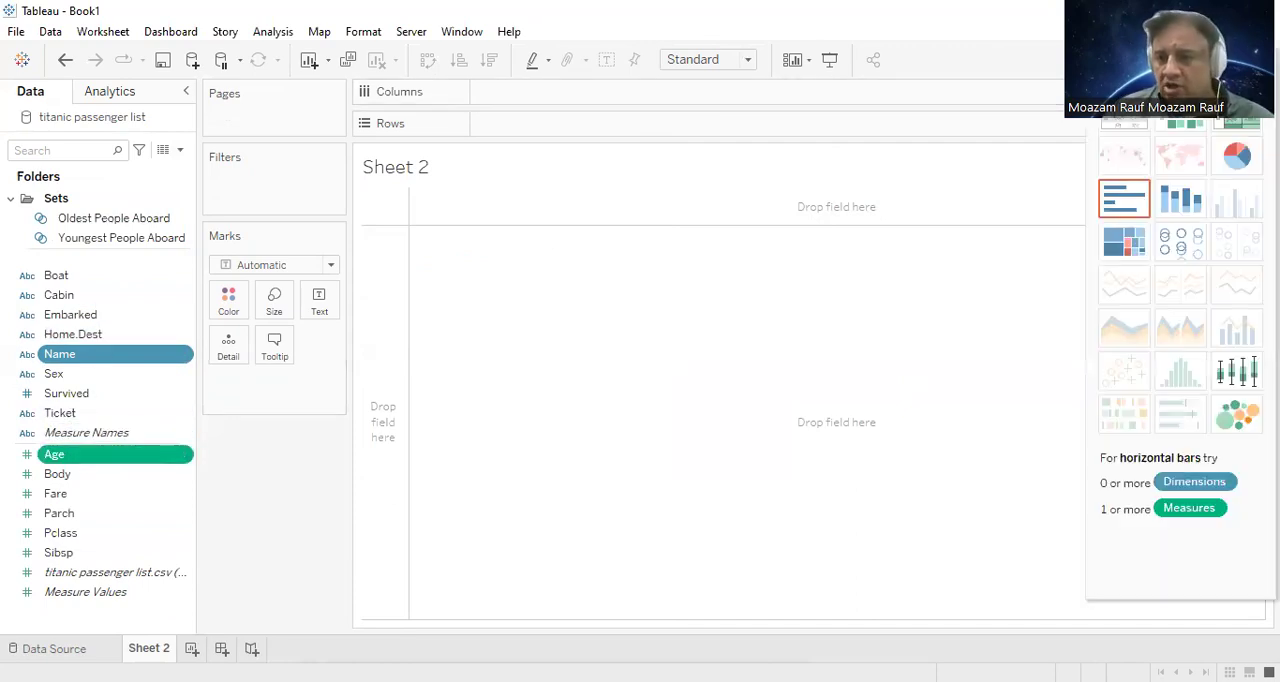
pyautogui.click(1125, 255)
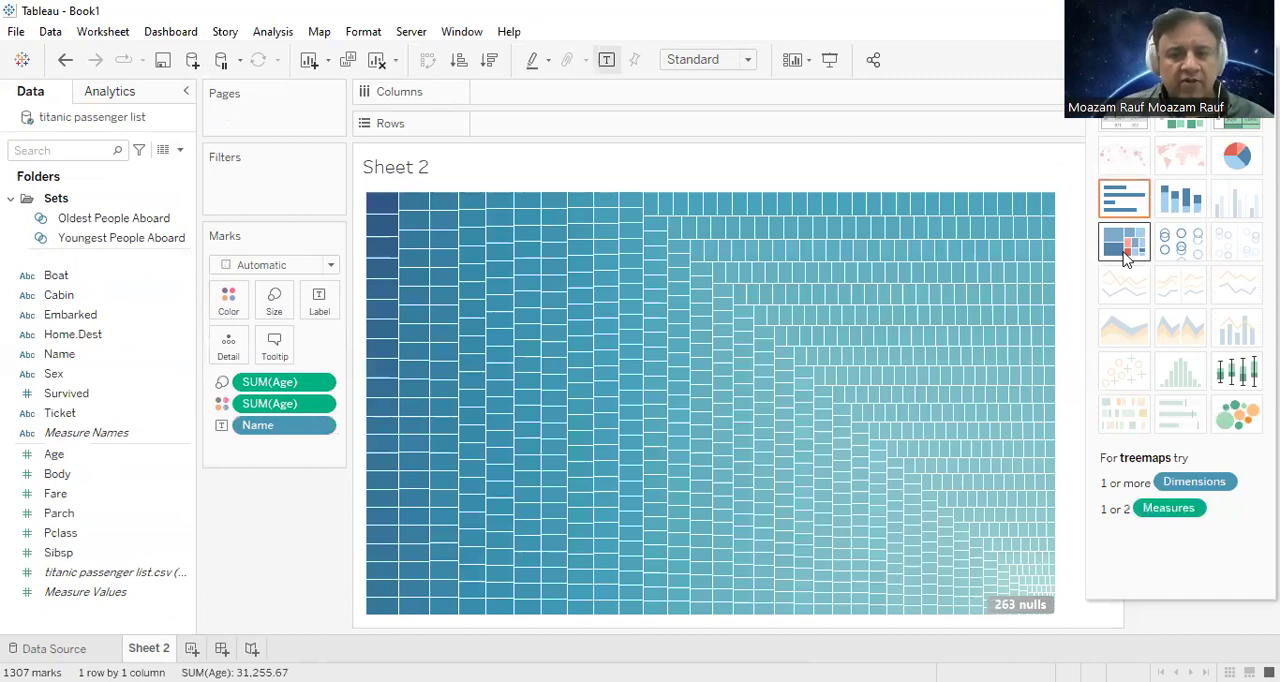
pyautogui.moveTo(395, 238)
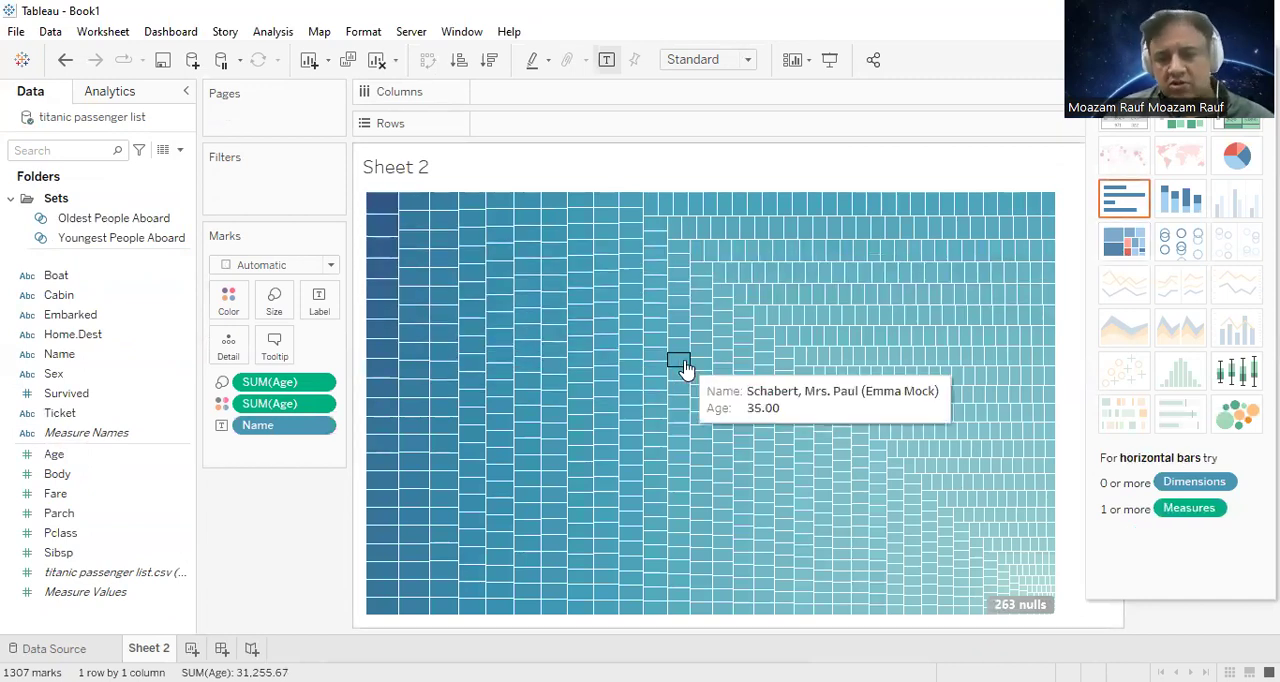
pyautogui.click(1236, 60)
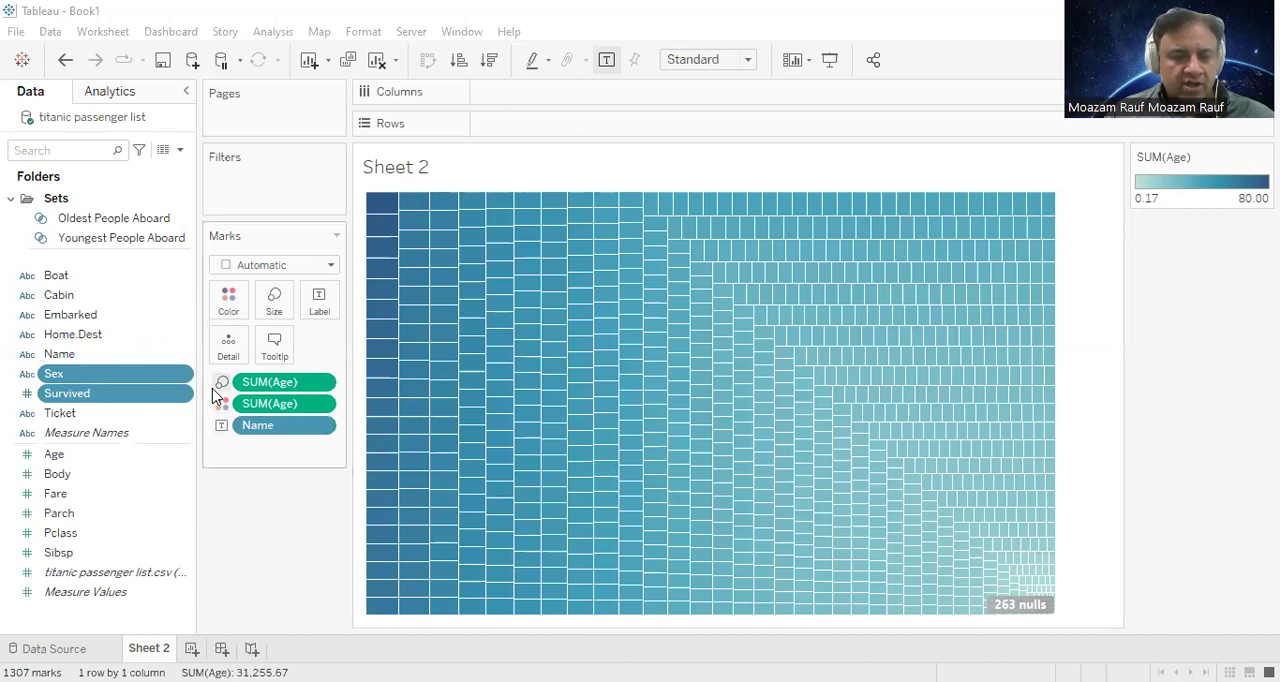
# Step: Add the Boat, Cabin, Home.Dest, Sex, Survived and Ticket fields to the treemap's tooltip
pyautogui.keyDown('ctrl'); pyautogui.click(97, 414); pyautogui.keyUp('ctrl')
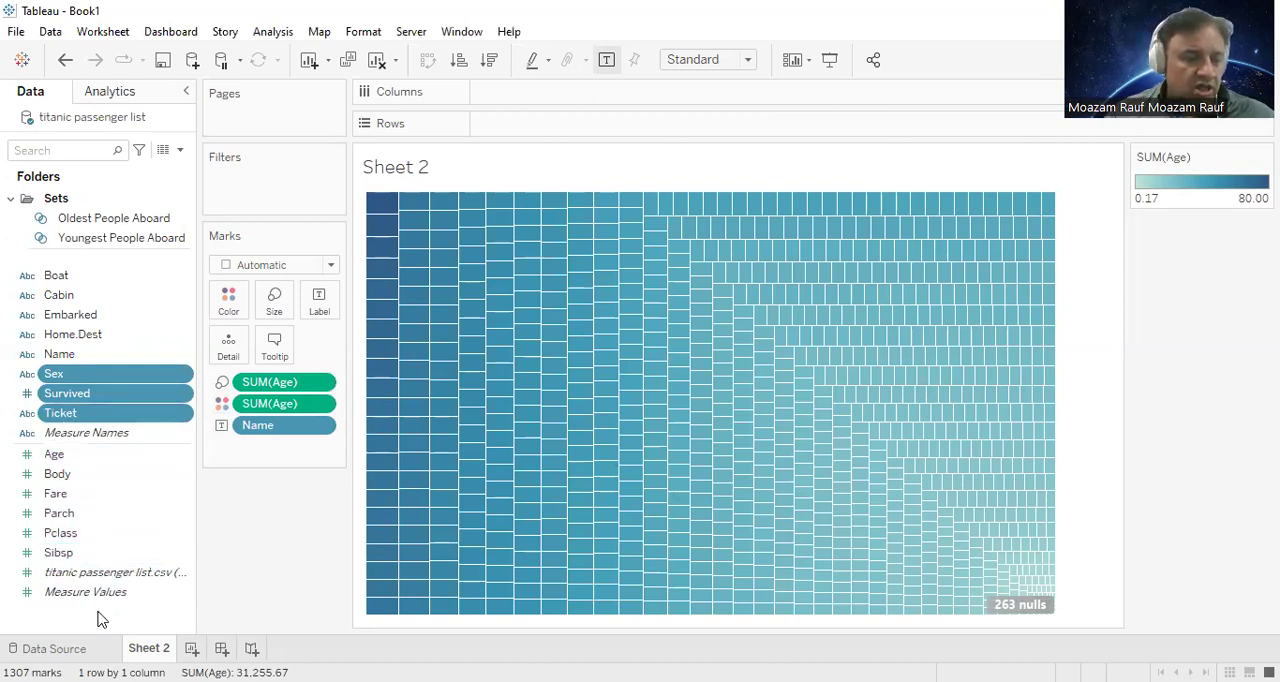
pyautogui.keyDown('ctrl'); pyautogui.click(110, 277); pyautogui.keyUp('ctrl')
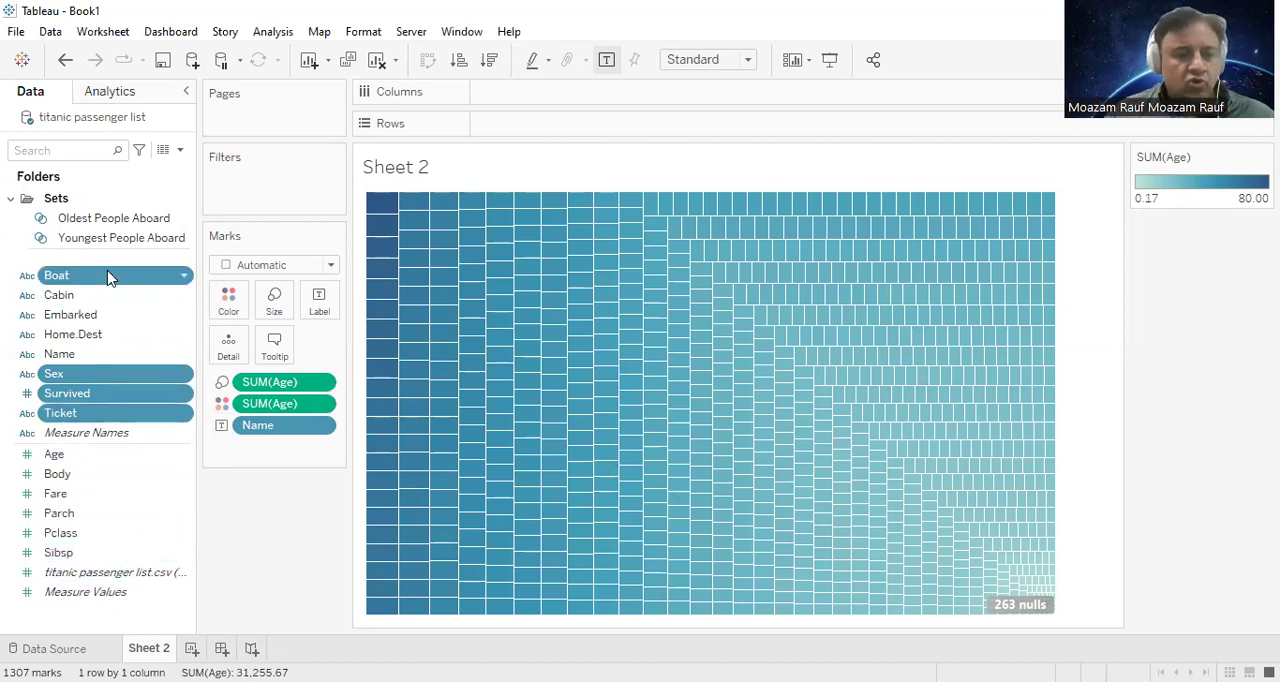
pyautogui.keyDown('ctrl'); pyautogui.click(98, 294); pyautogui.keyUp('ctrl')
pyautogui.keyDown('ctrl'); pyautogui.click(104, 340); pyautogui.keyUp('ctrl')
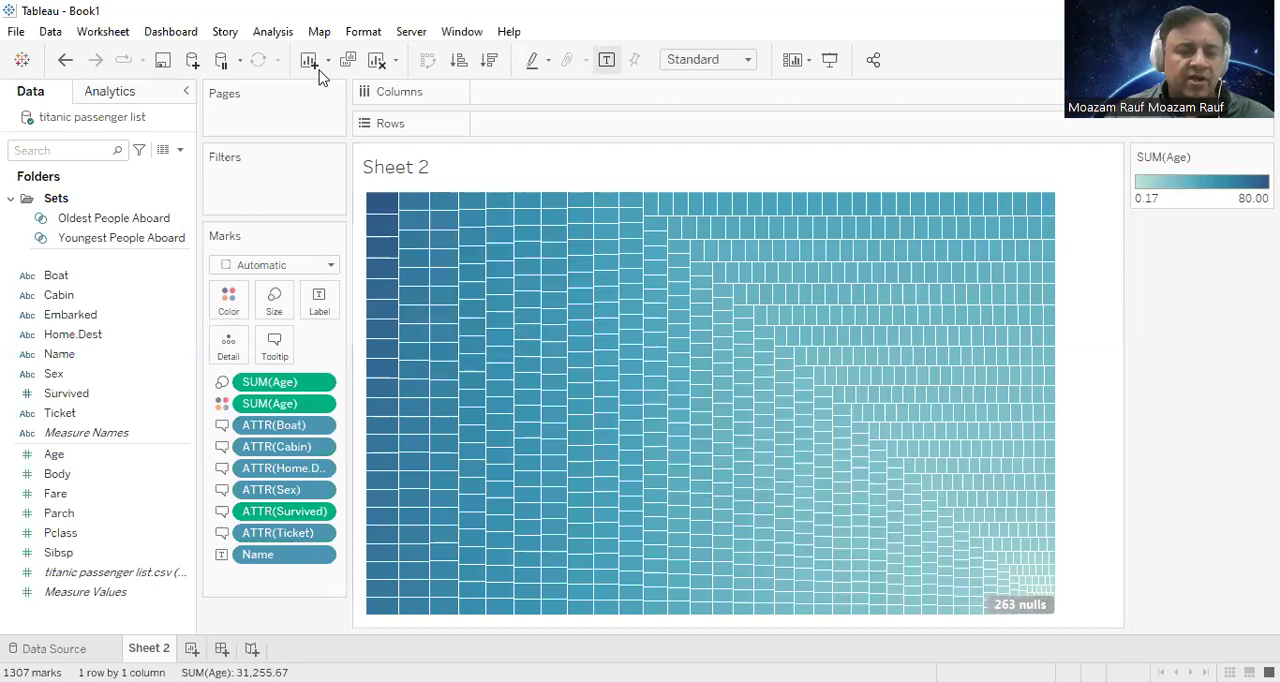
# Step: Filter the treemap by the Oldest People Aboard set
pyautogui.click(75, 220)
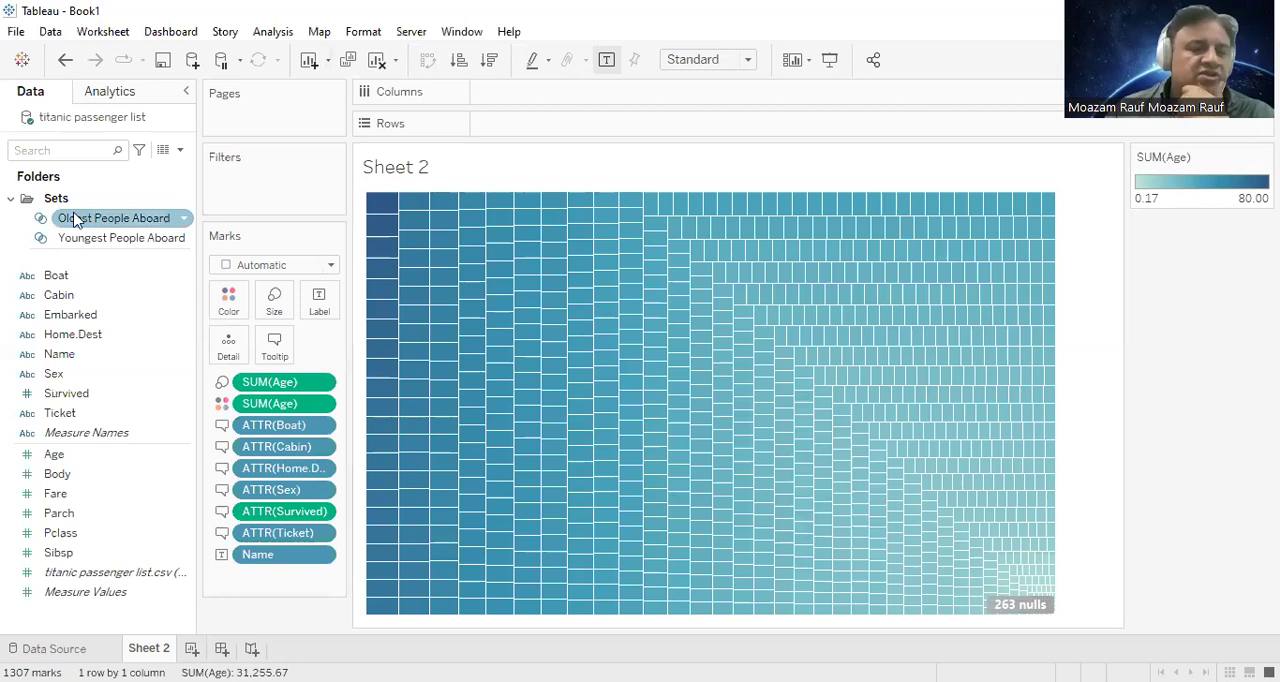
pyautogui.click(140, 395)
pyautogui.click(132, 240)
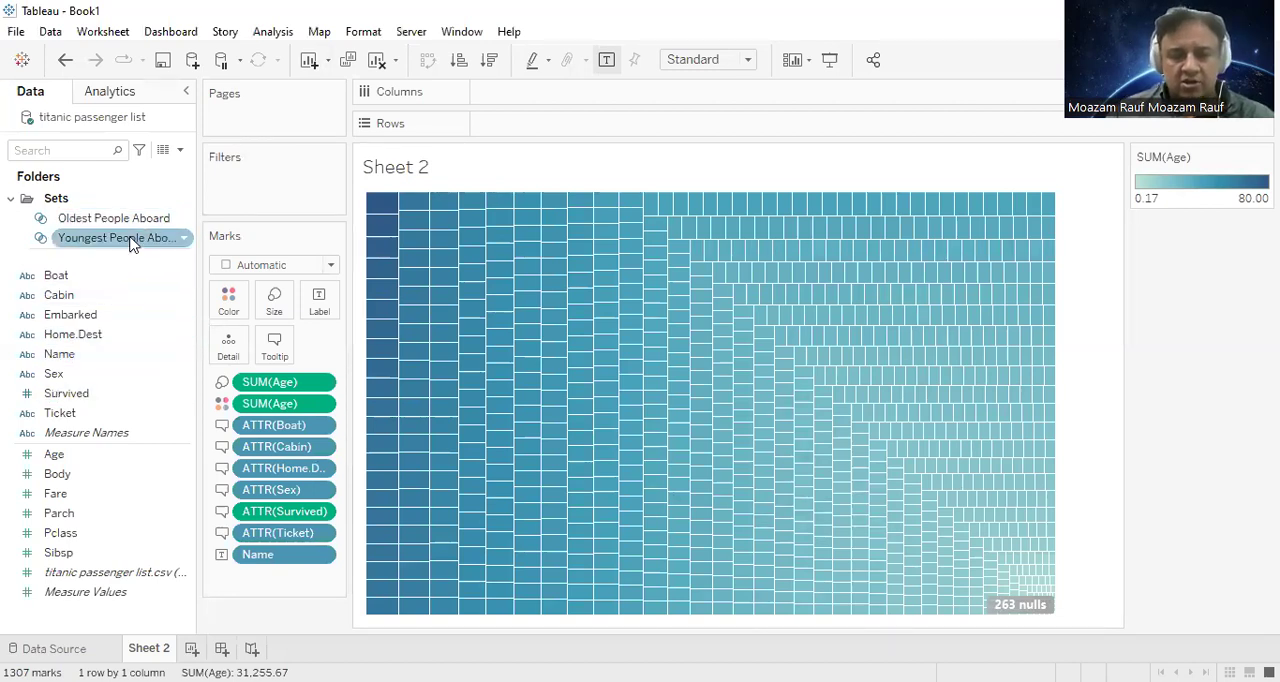
pyautogui.click(66, 220)
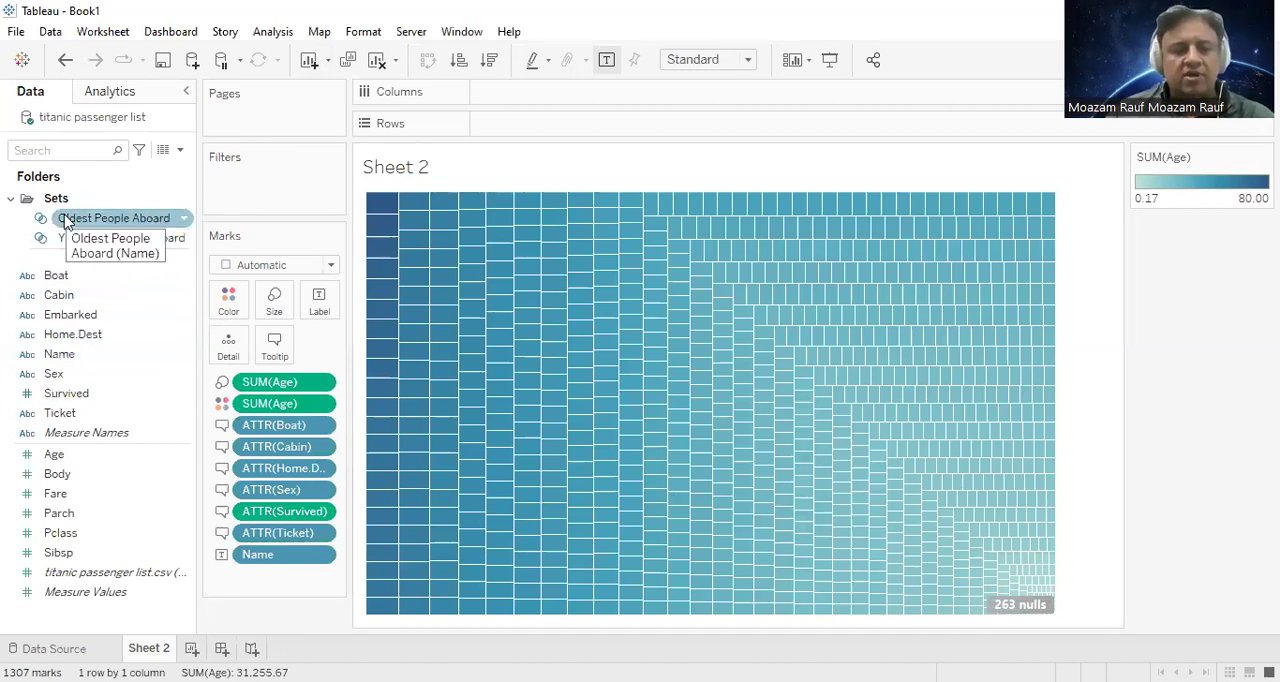
pyautogui.moveTo(113, 218); pyautogui.dragTo(252, 192)
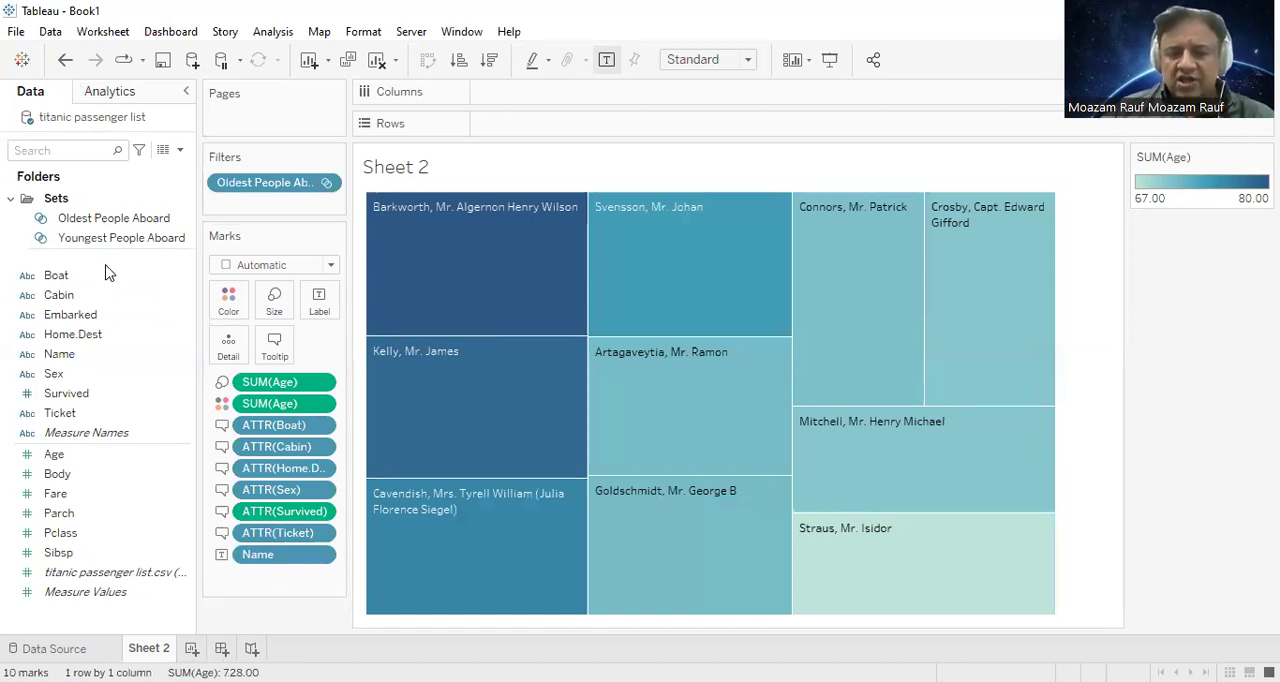
# Step: Color the treemap by Sex, assigning red to female and blue to male
pyautogui.click(52, 381)
pyautogui.moveTo(105, 358); pyautogui.dragTo(232, 306)
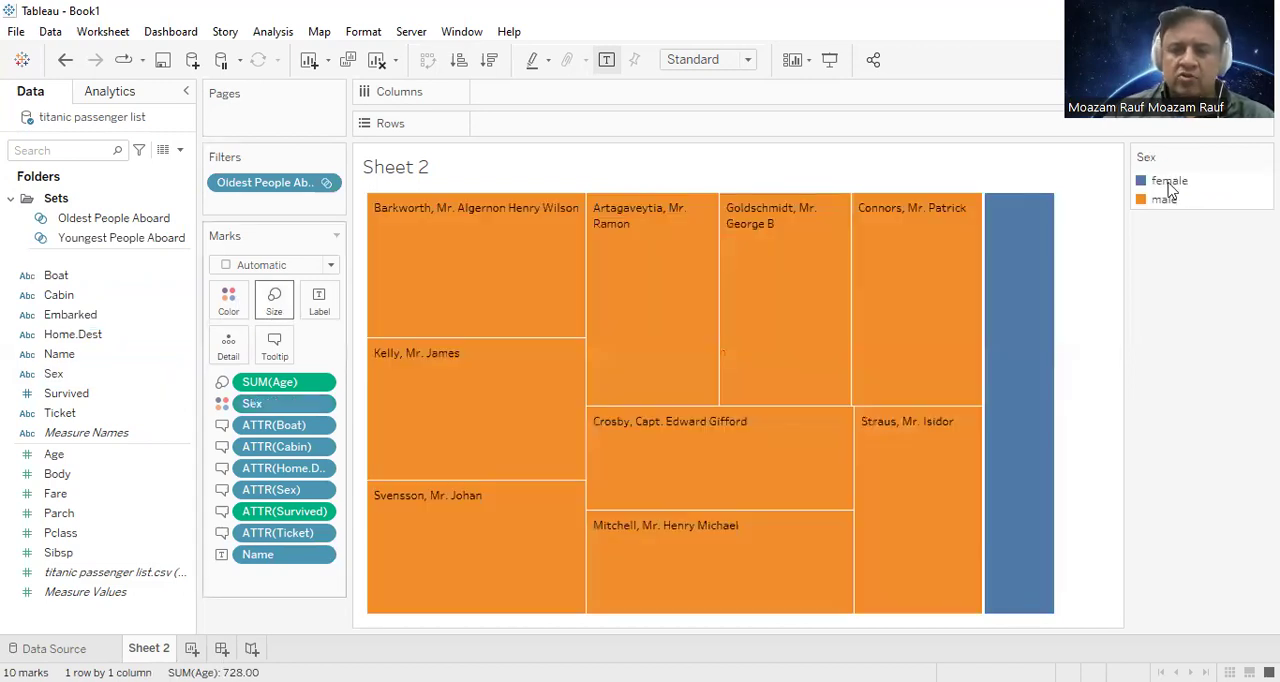
pyautogui.click(1264, 156)
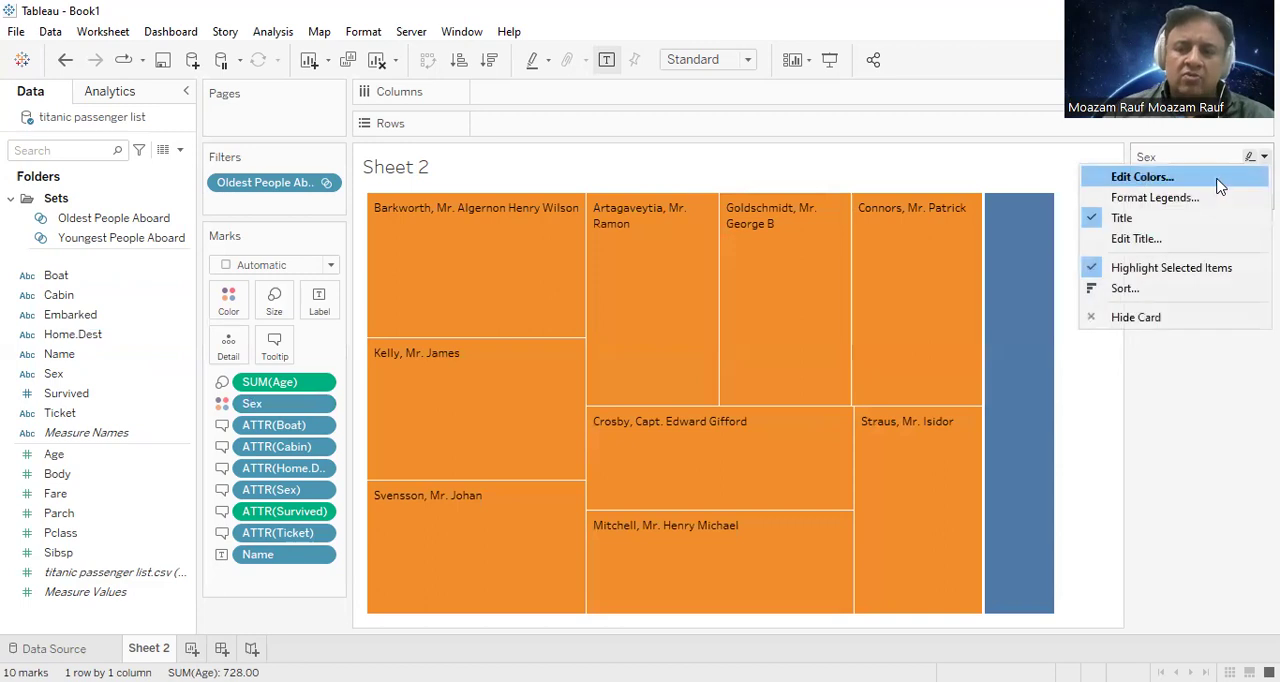
pyautogui.click(430, 190)
pyautogui.click(672, 303)
pyautogui.click(430, 208)
pyautogui.click(670, 228)
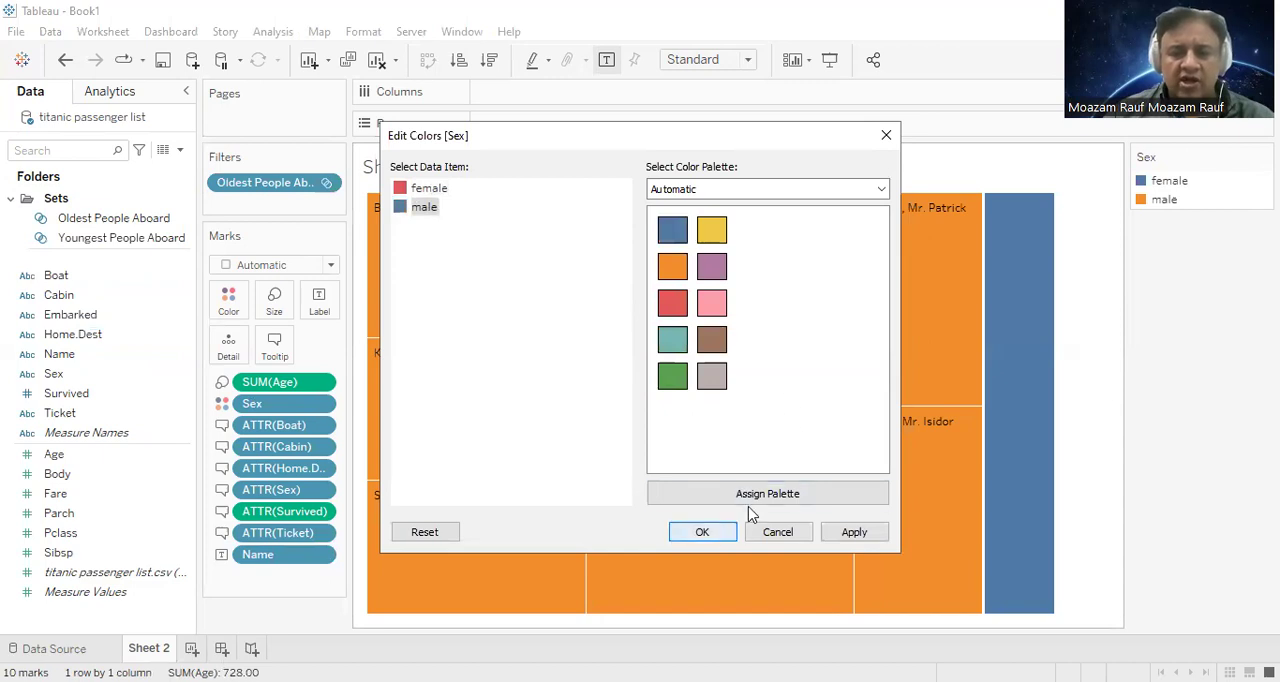
pyautogui.click(702, 531)
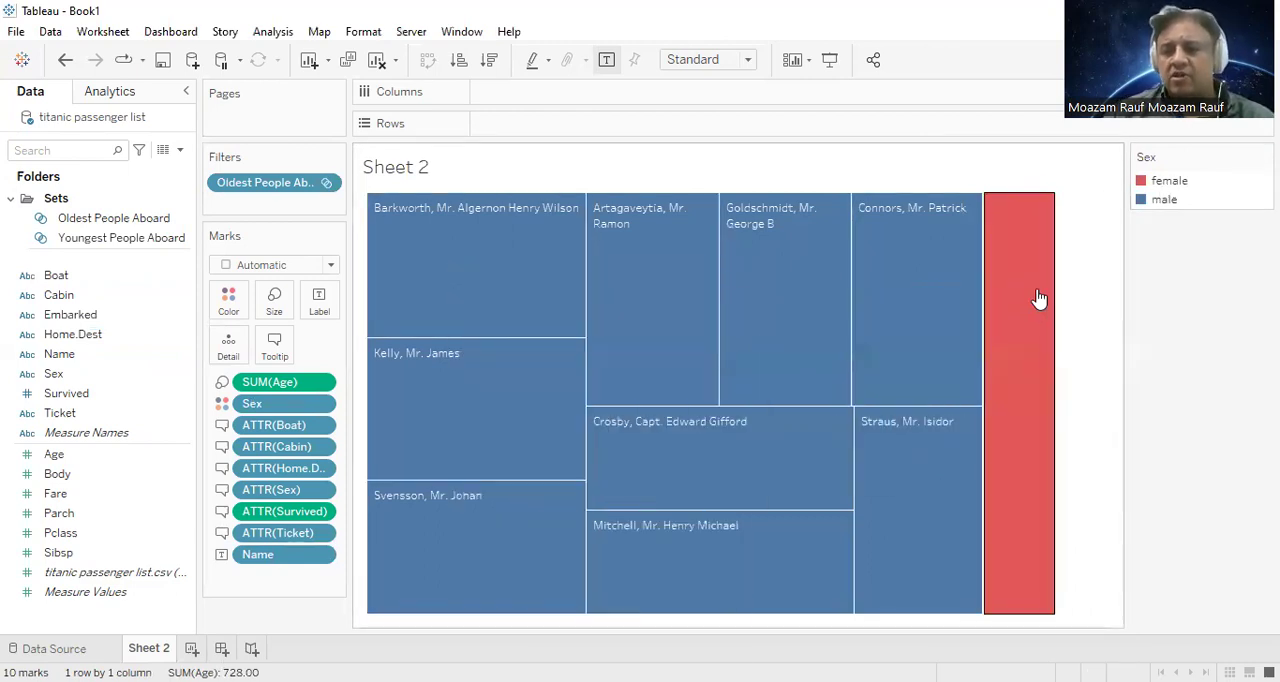
# Step: Color the treemap by the Survived field instead of Sex
pyautogui.moveTo(1025, 325)
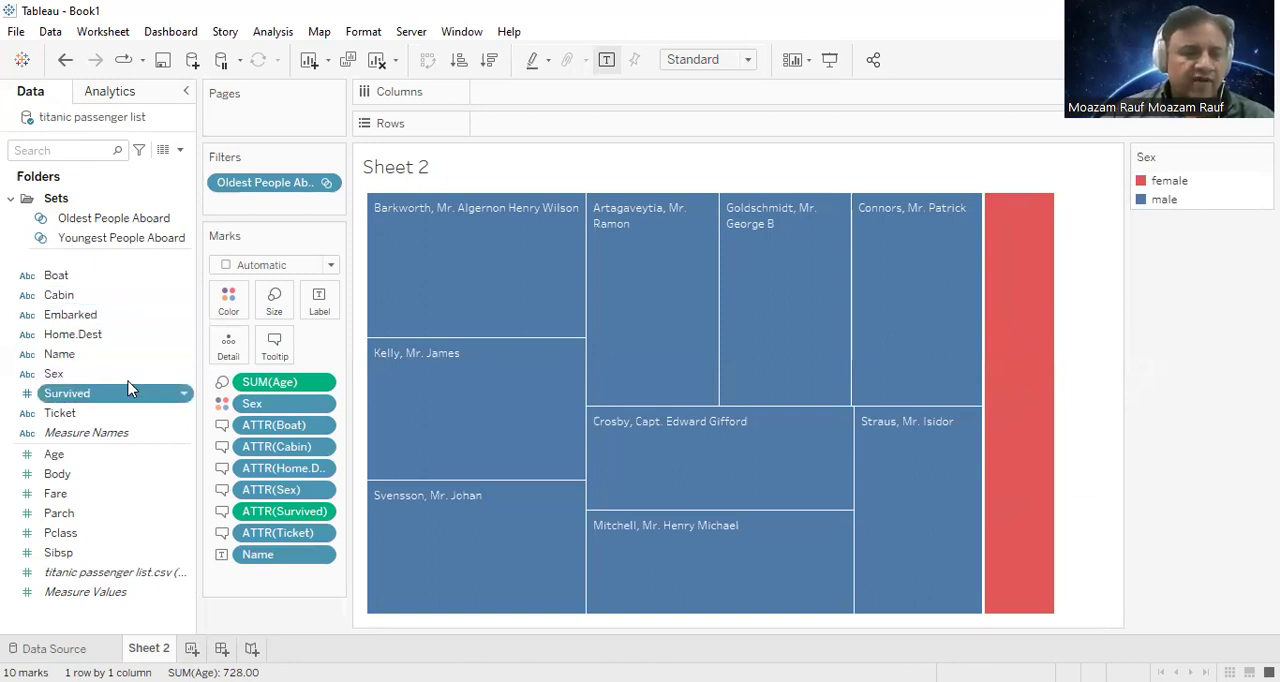
pyautogui.moveTo(241, 298); pyautogui.dragTo(235, 303)
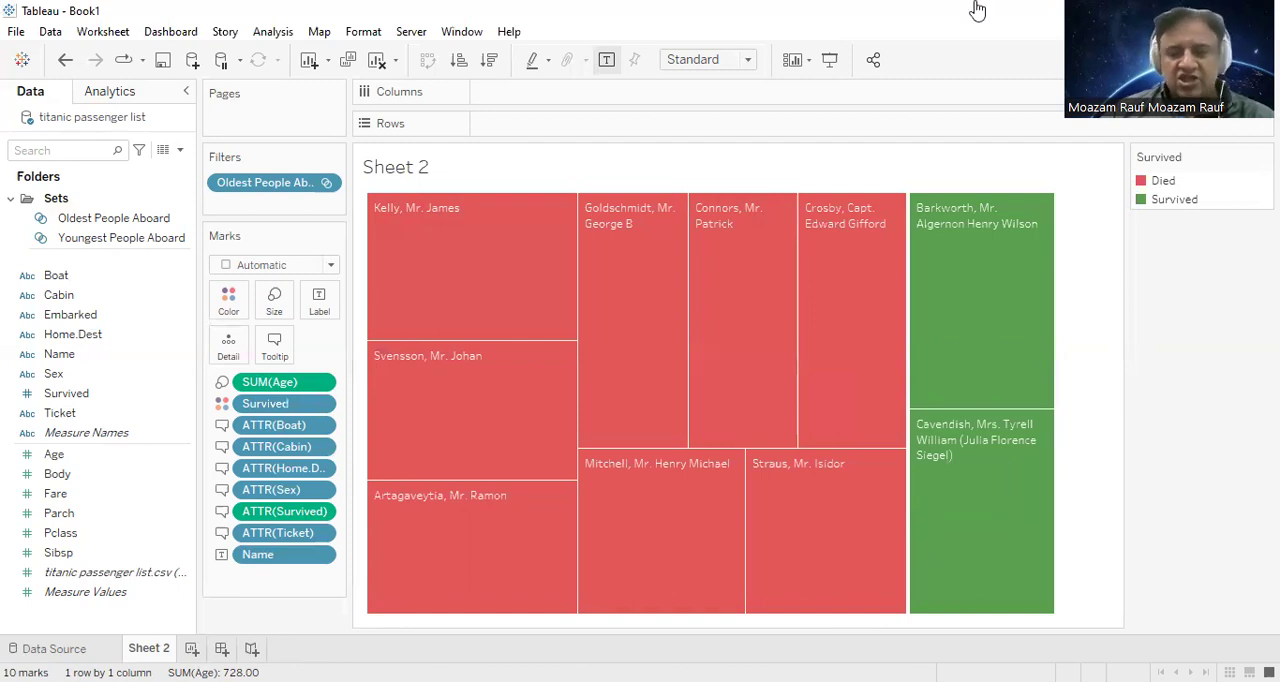
pyautogui.rightClick(238, 184)
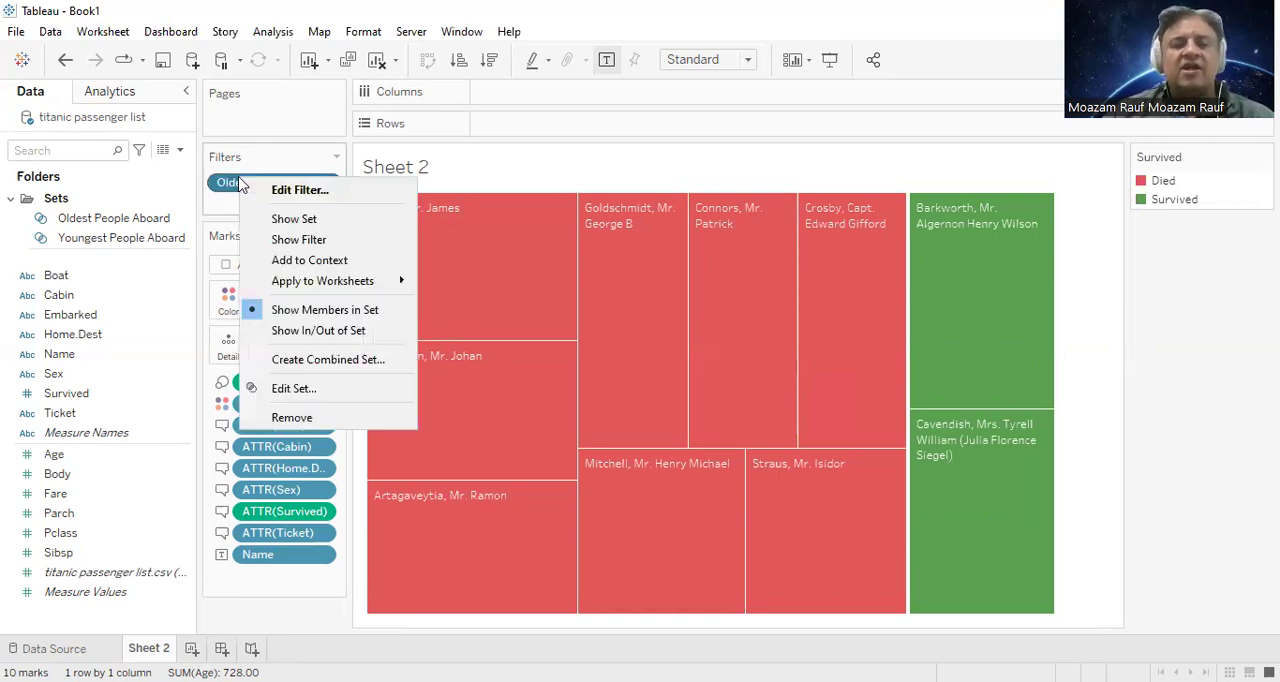
pyautogui.click(299, 190)
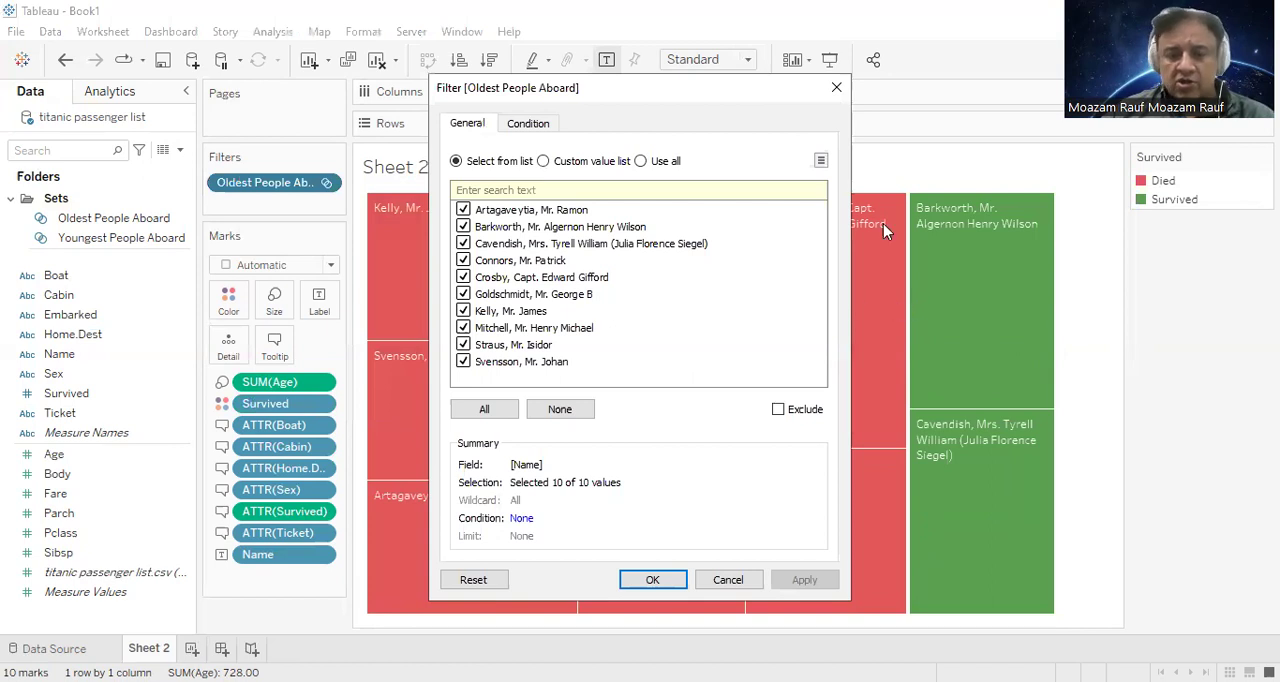
pyautogui.click(836, 87)
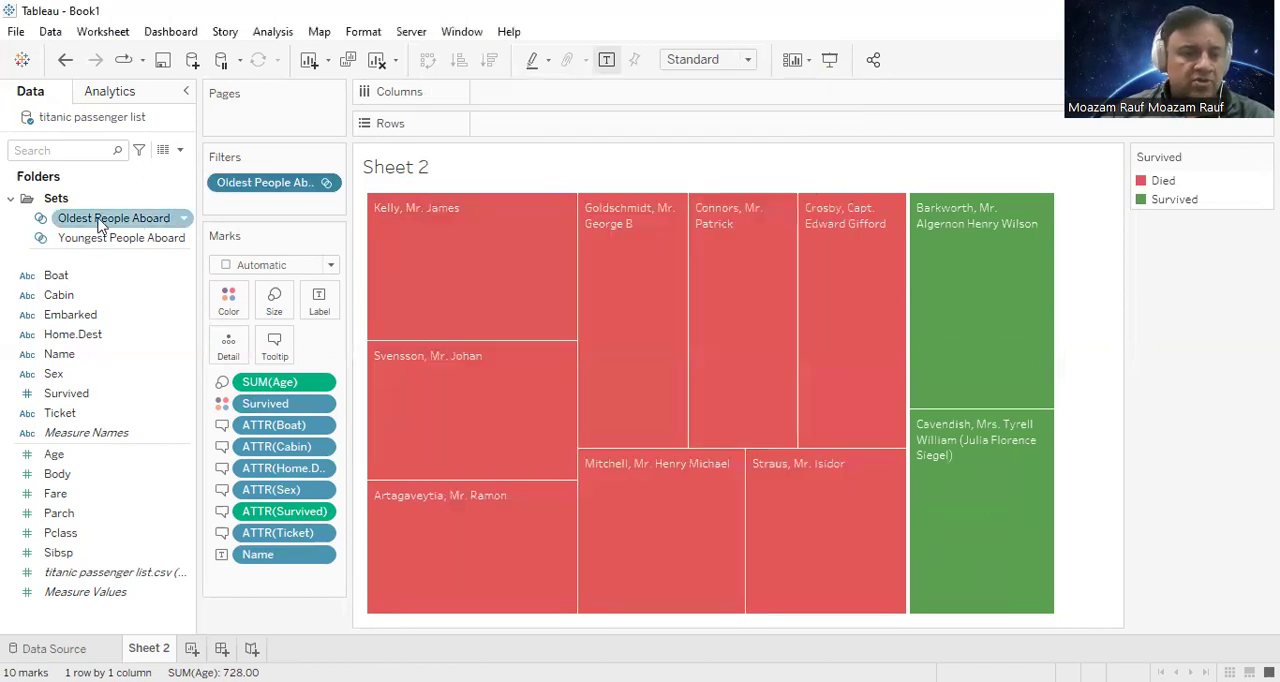
# Step: Limit the Oldest People Aboard set to the top 5 by sum of Age
pyautogui.click(95, 219)
pyautogui.rightClick(90, 230)
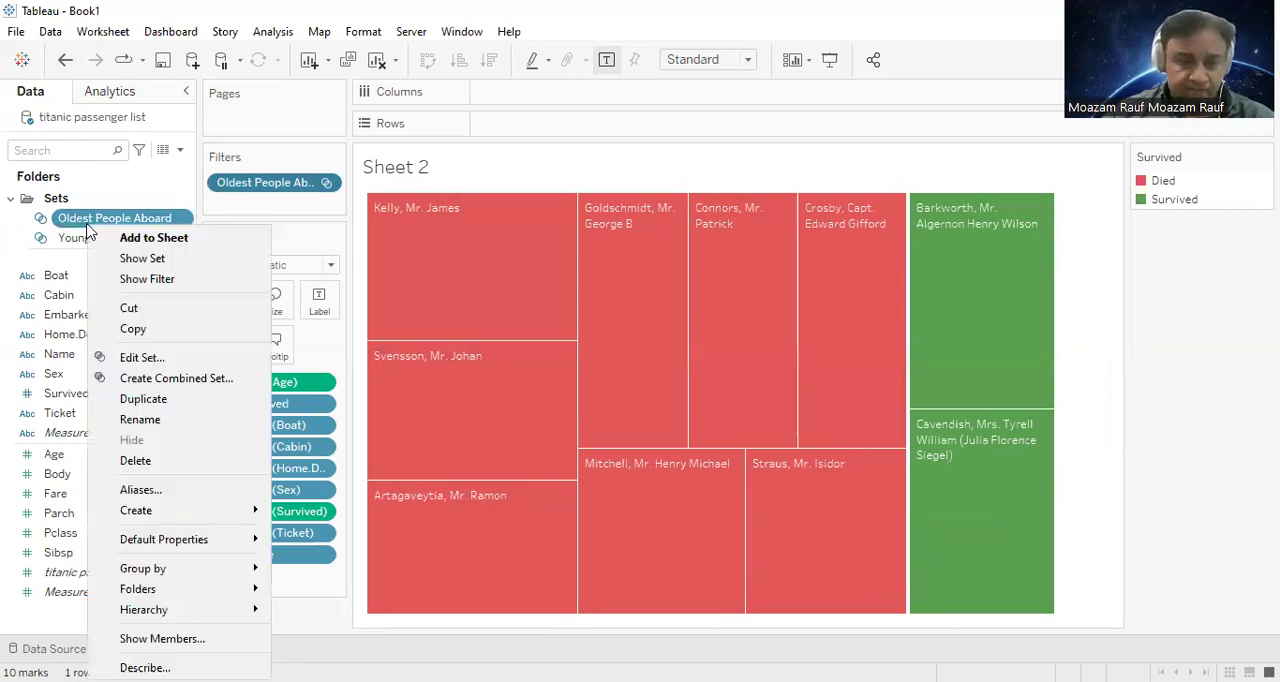
pyautogui.click(194, 364)
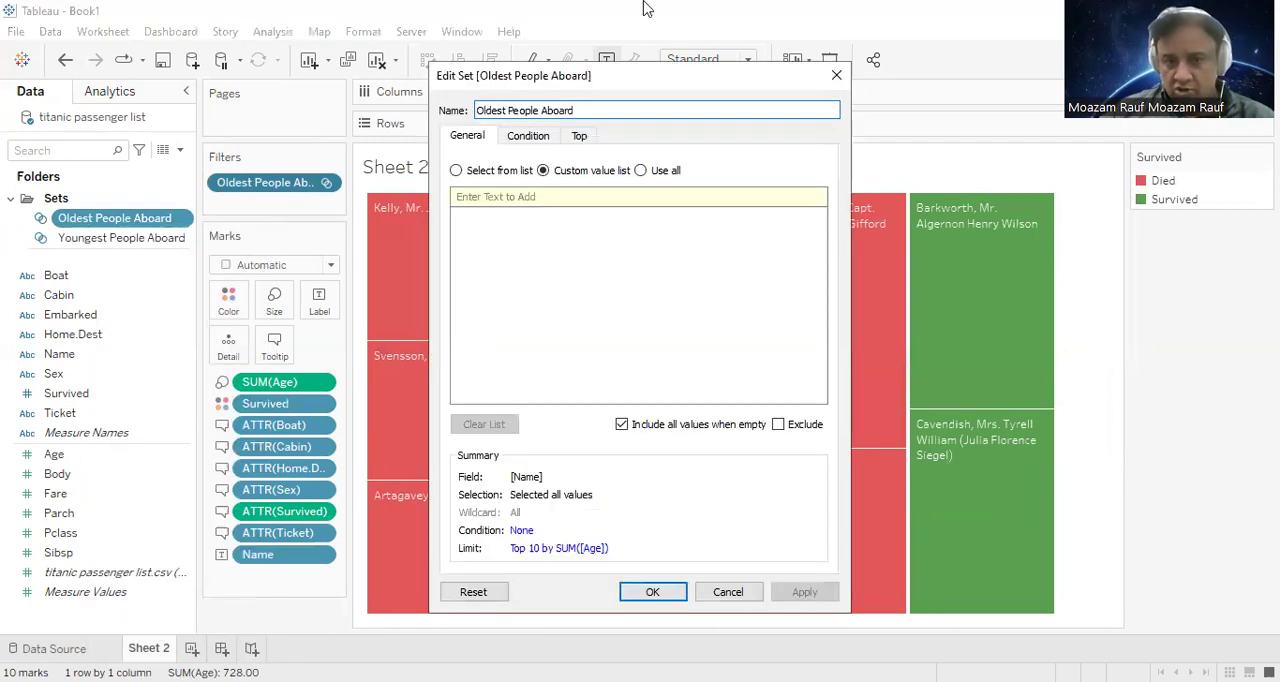
pyautogui.click(587, 143)
pyautogui.click(606, 208)
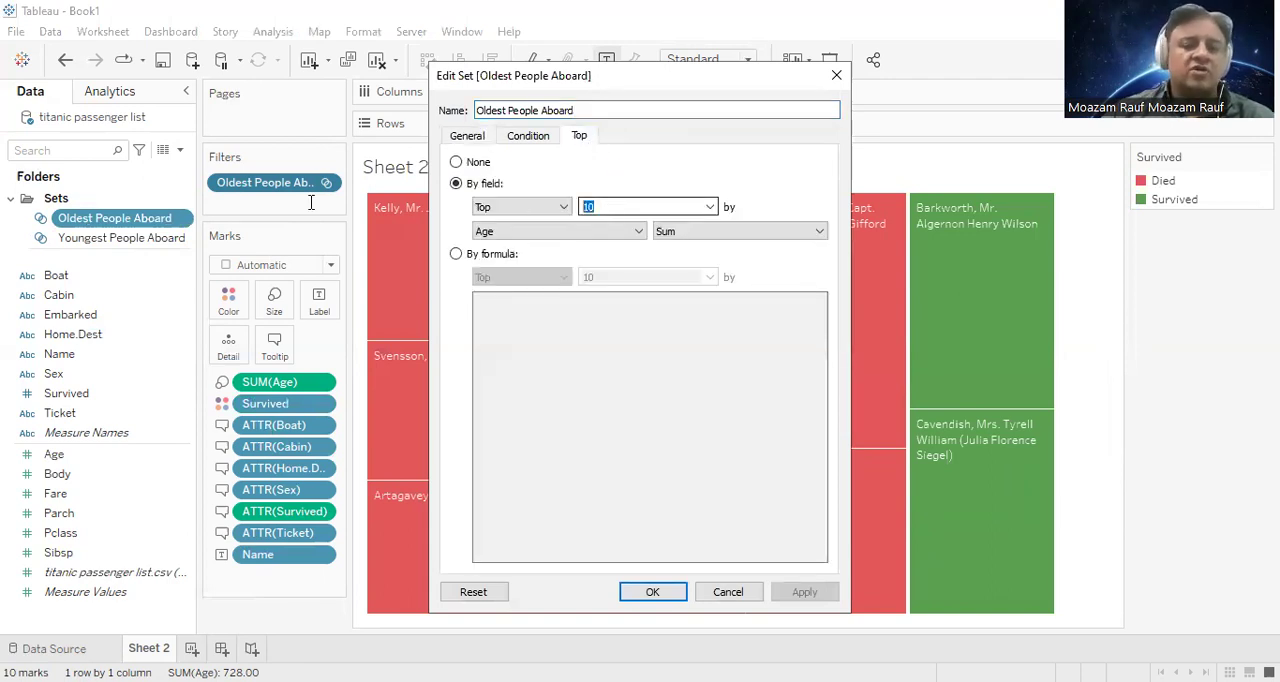
pyautogui.write('5')
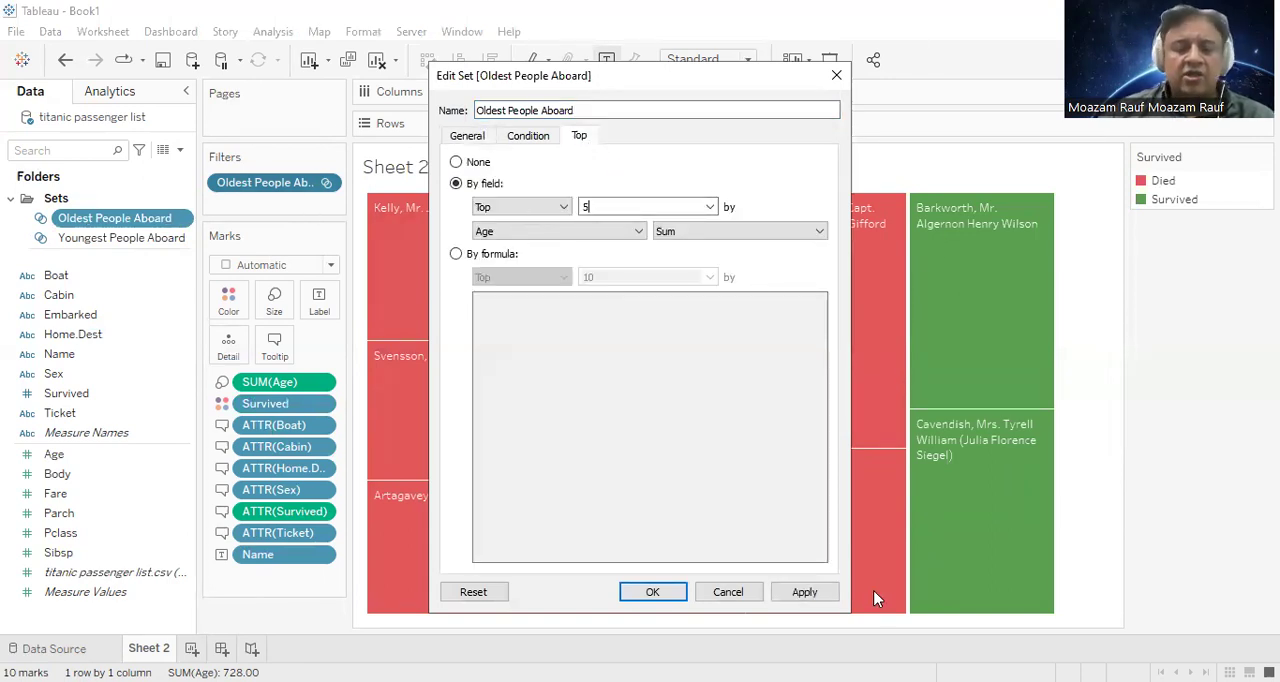
pyautogui.click(640, 591)
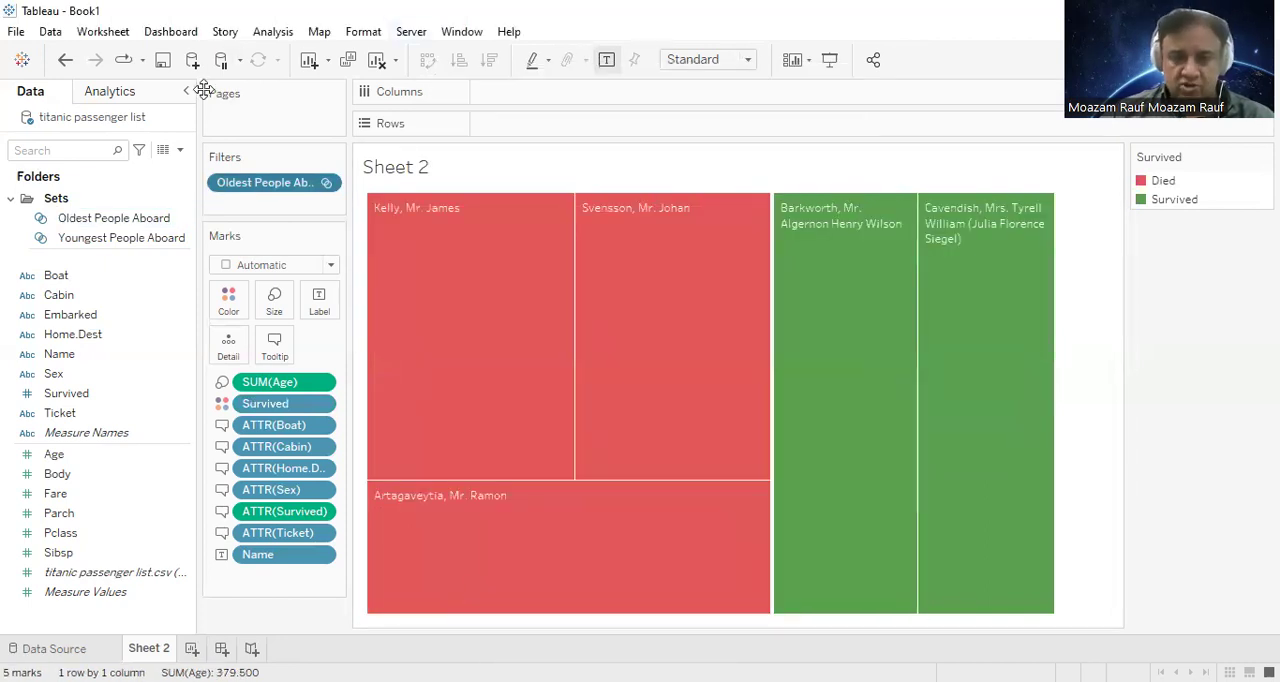
# Step: Raise the Oldest People Aboard set's limit to the top 50 by sum of Age
pyautogui.rightClick(119, 229)
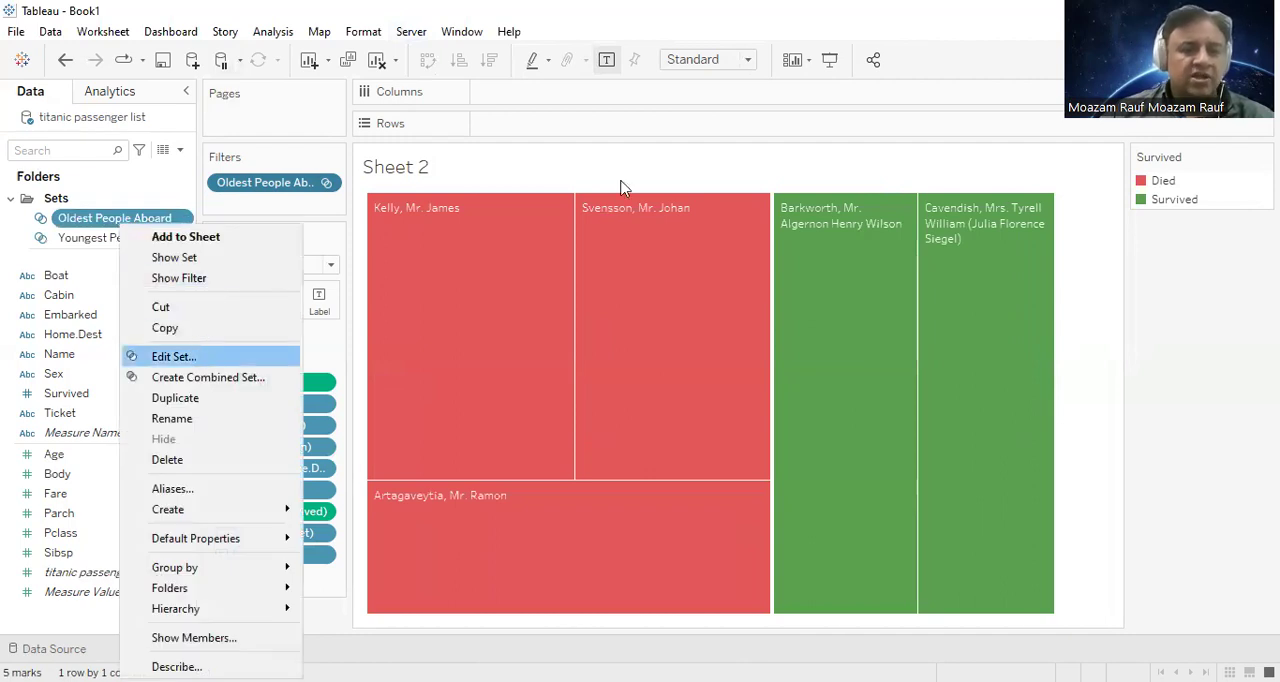
pyautogui.click(172, 357)
pyautogui.click(580, 136)
pyautogui.doubleClick(590, 207)
pyautogui.press('BackSpace')
pyautogui.write('50')
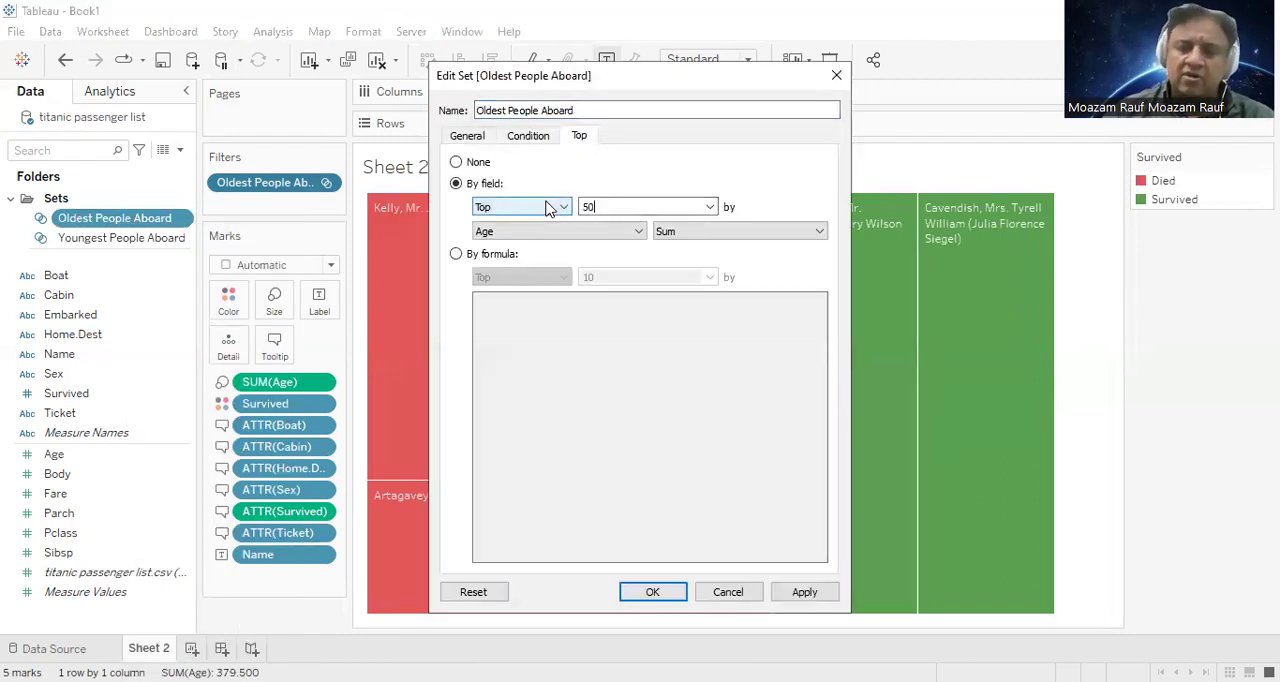
pyautogui.click(652, 592)
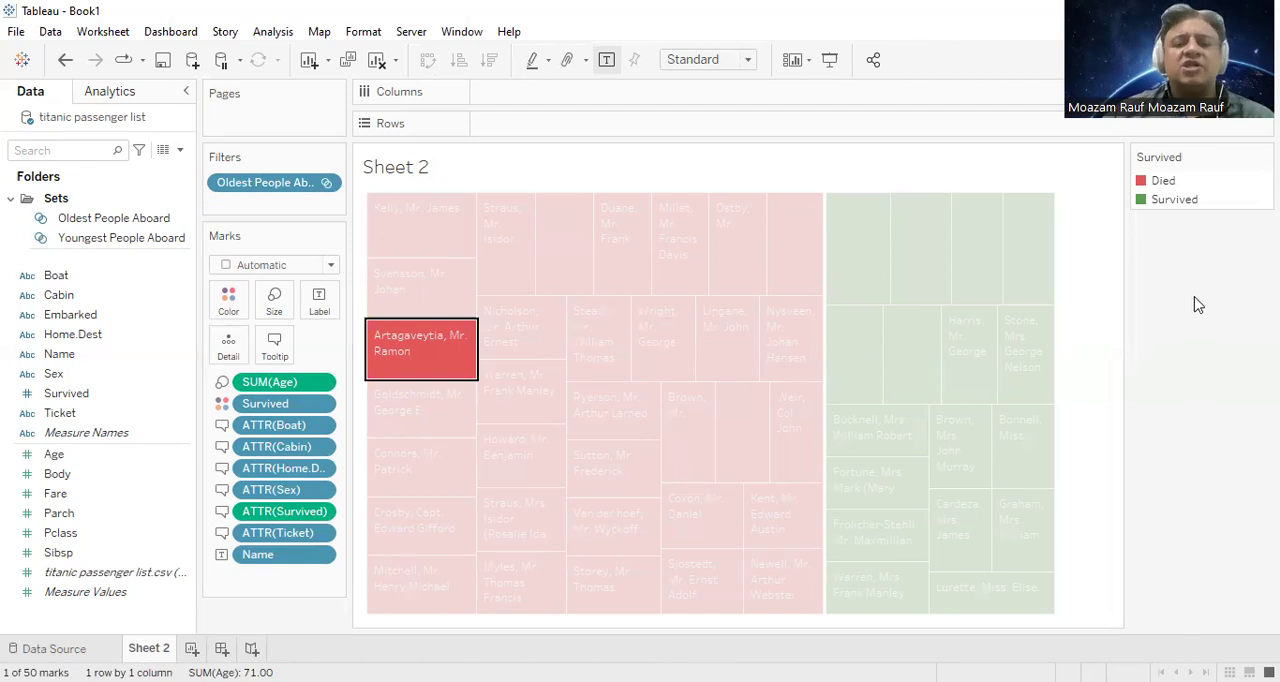
pyautogui.click(1088, 311)
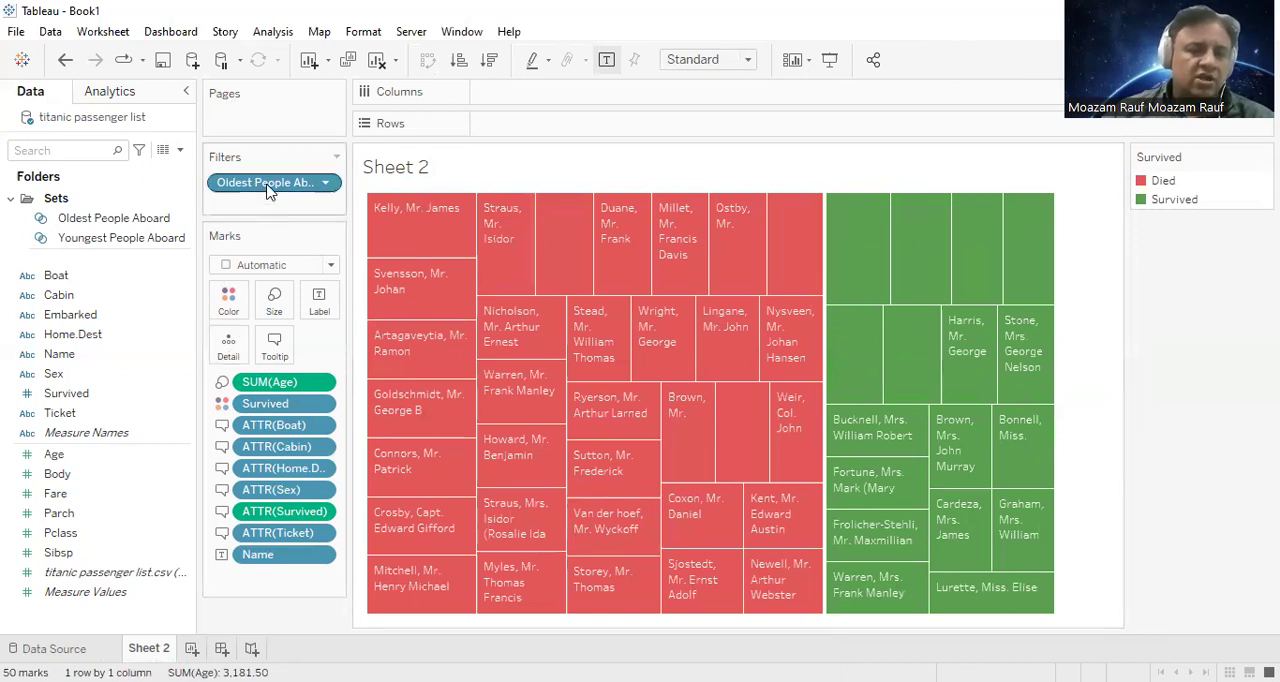
# Step: Try filtering the treemap by the Youngest People Aboard set in place of Oldest People Aboard, and remove that filter
pyautogui.moveTo(262, 188); pyautogui.dragTo(82, 171)
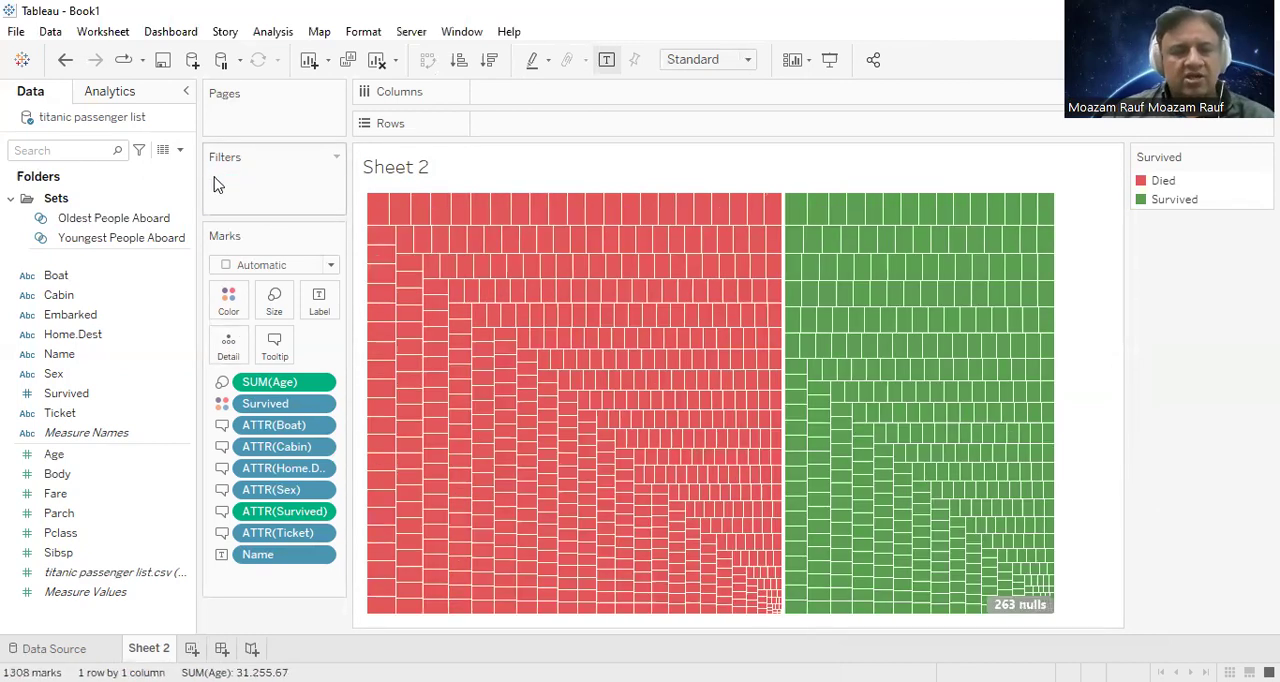
pyautogui.click(100, 238)
pyautogui.moveTo(290, 168); pyautogui.dragTo(139, 181)
pyautogui.click(166, 236)
pyautogui.moveTo(166, 236); pyautogui.dragTo(278, 188)
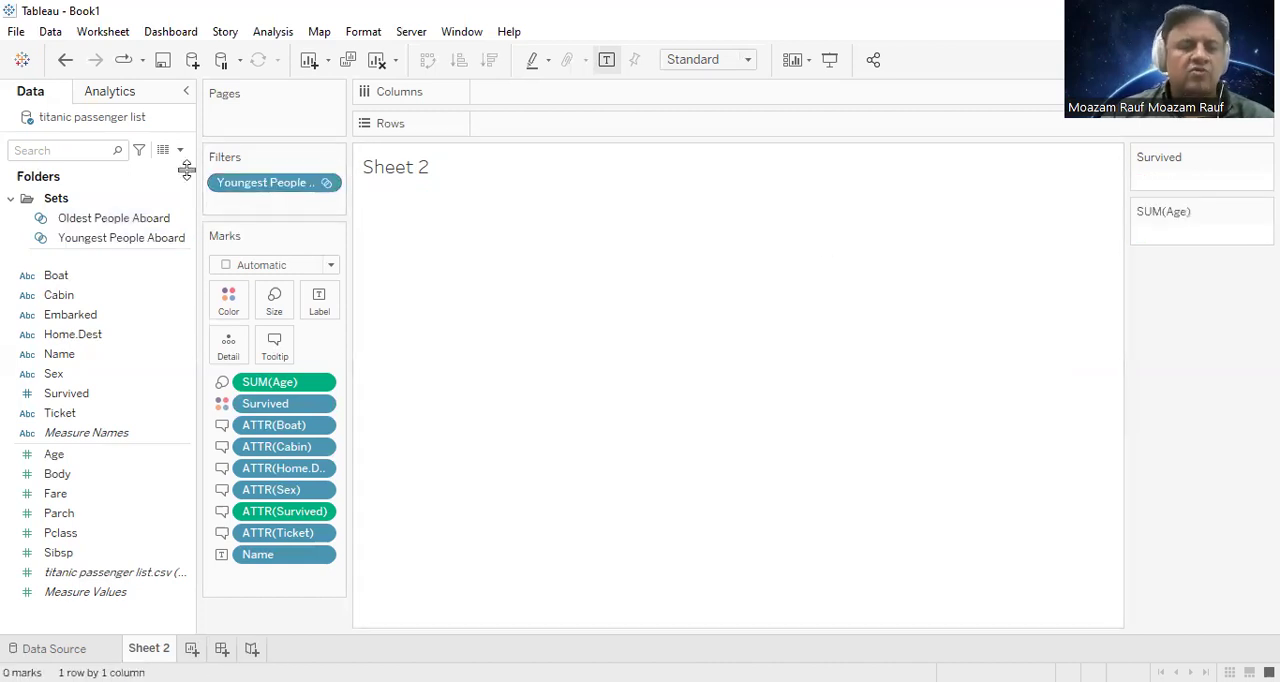
pyautogui.moveTo(278, 218); pyautogui.dragTo(384, 203)
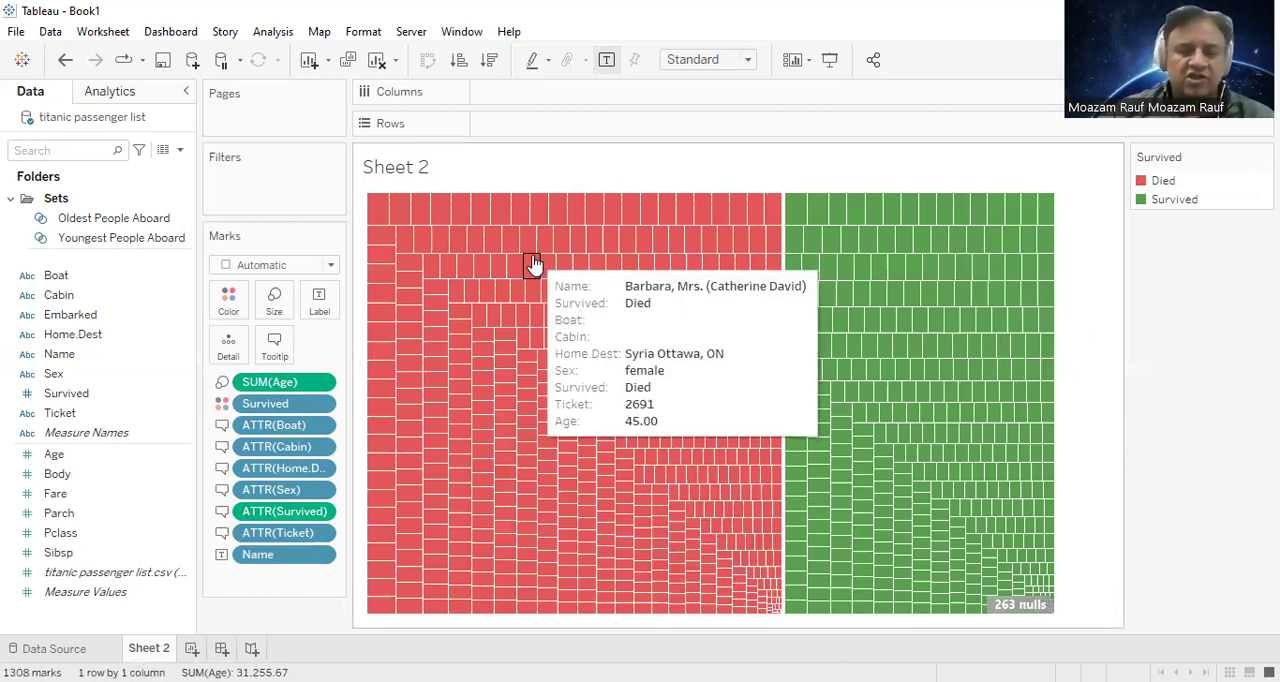
# Step: Check the limit defined for the Youngest People Aboard set
pyautogui.click(147, 240)
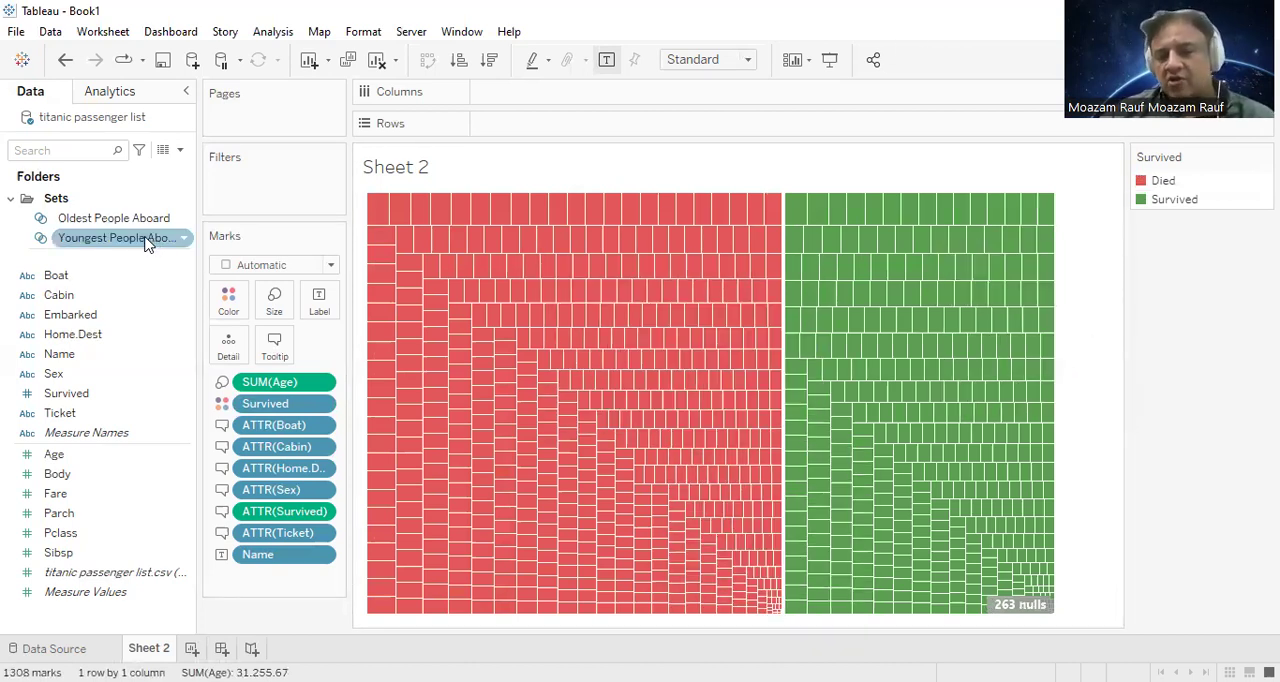
pyautogui.rightClick(147, 242)
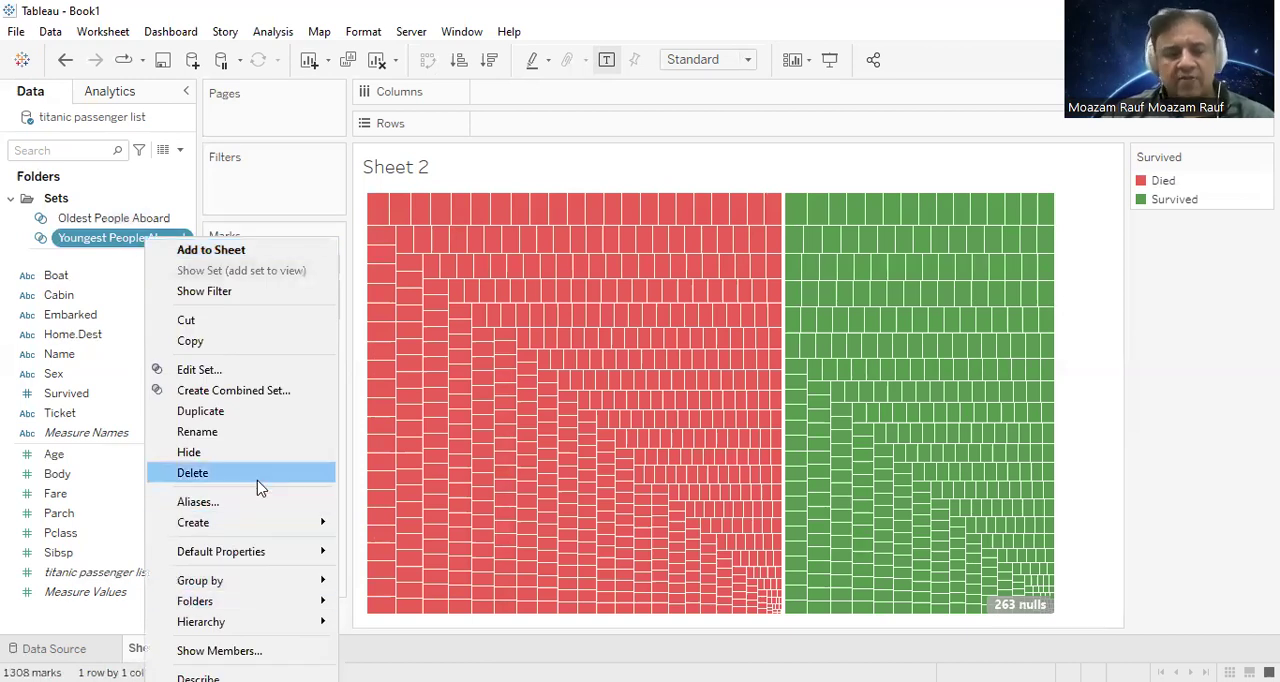
pyautogui.click(266, 371)
pyautogui.click(579, 137)
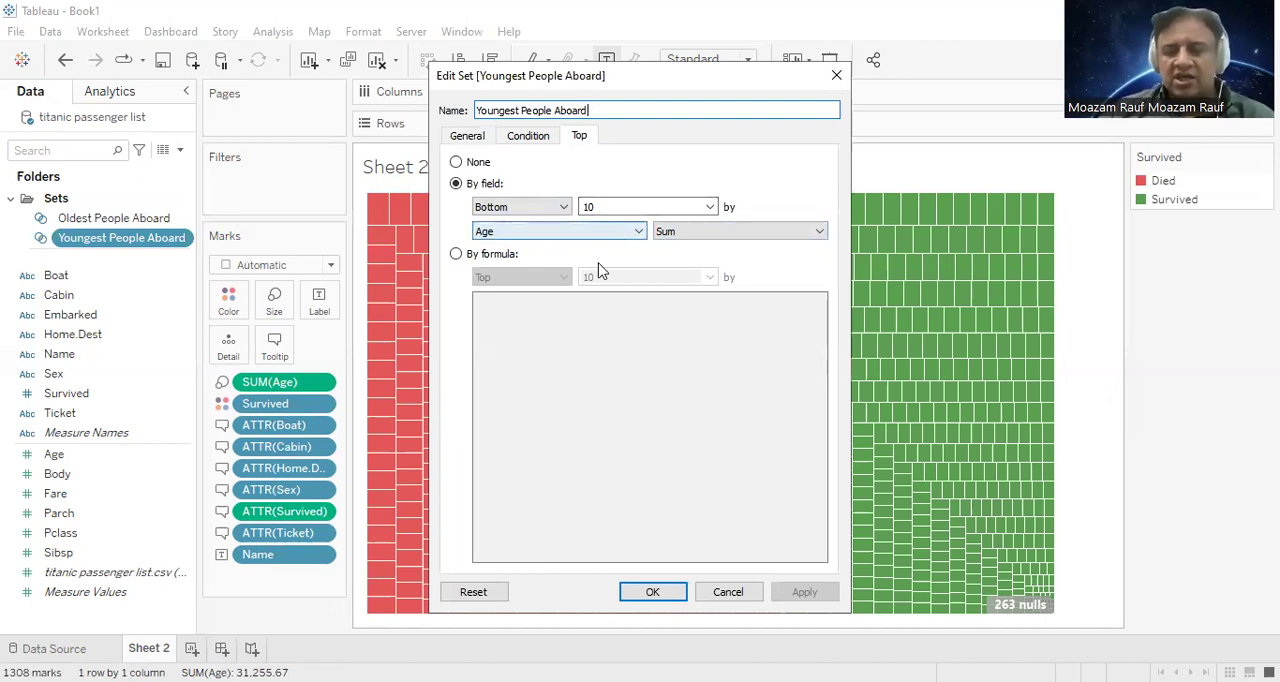
pyautogui.click(837, 76)
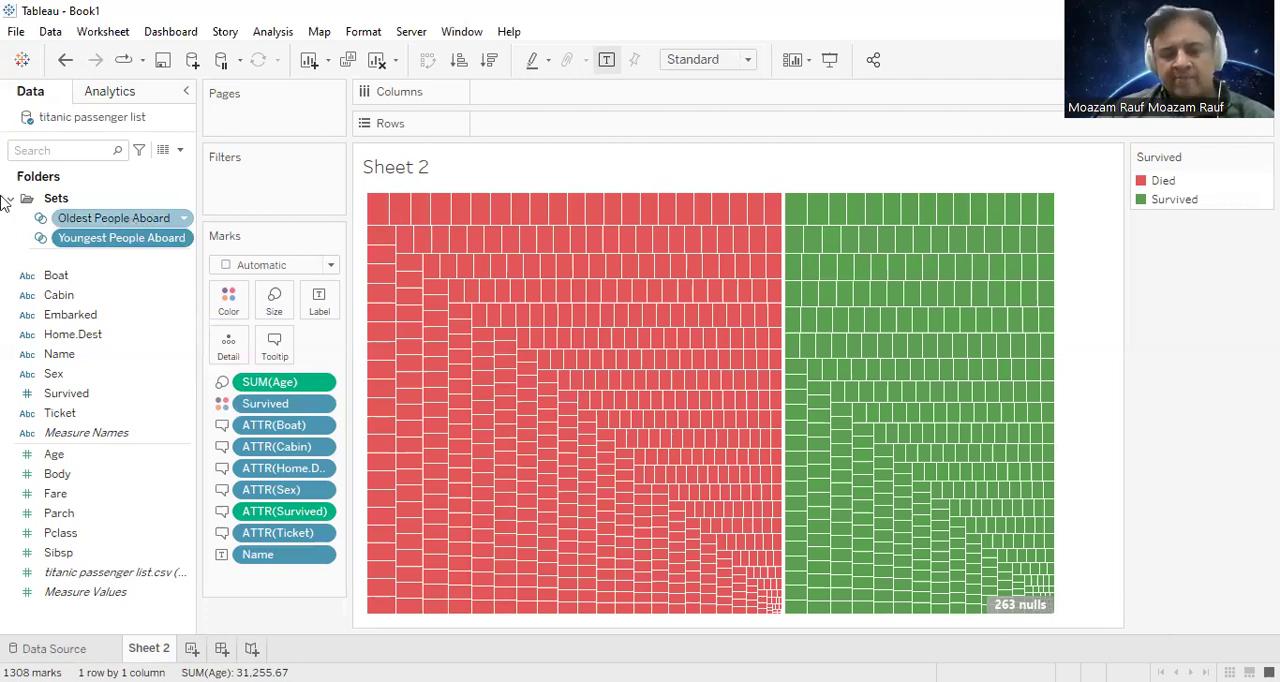
# Step: Filter the treemap by the Oldest People Aboard set and limit that set to the top 10 by sum of Age
pyautogui.click(94, 218)
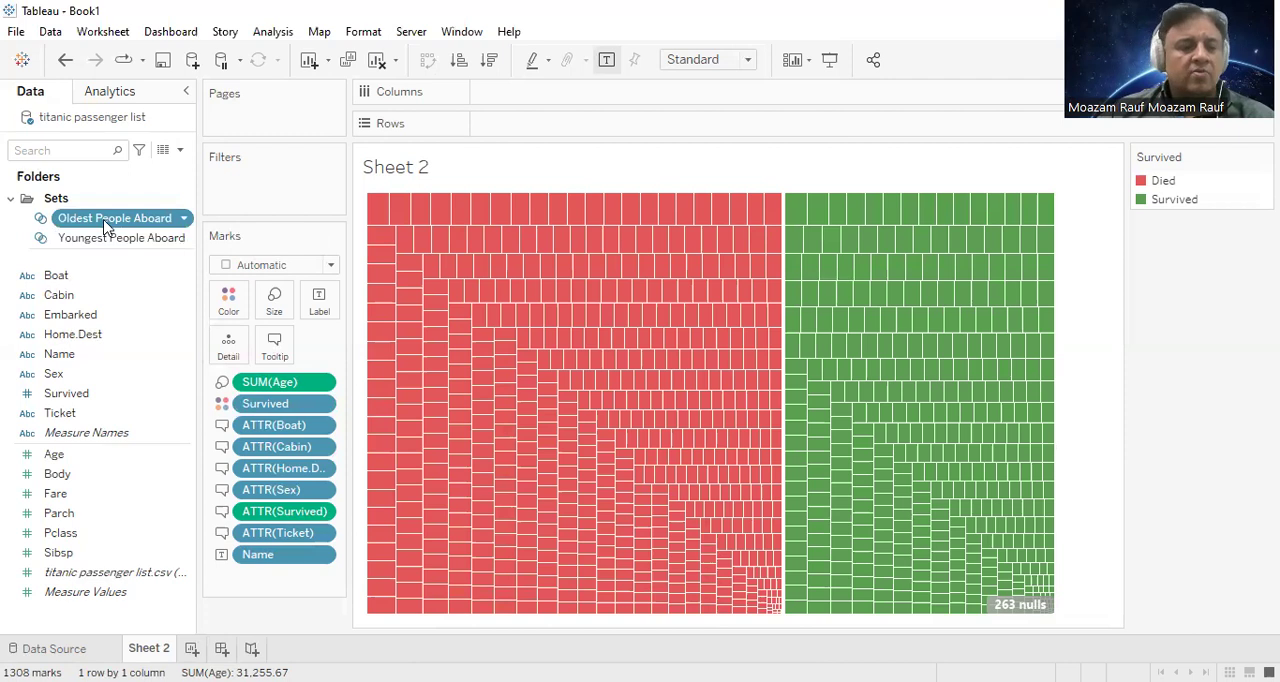
pyautogui.moveTo(299, 169); pyautogui.dragTo(260, 184)
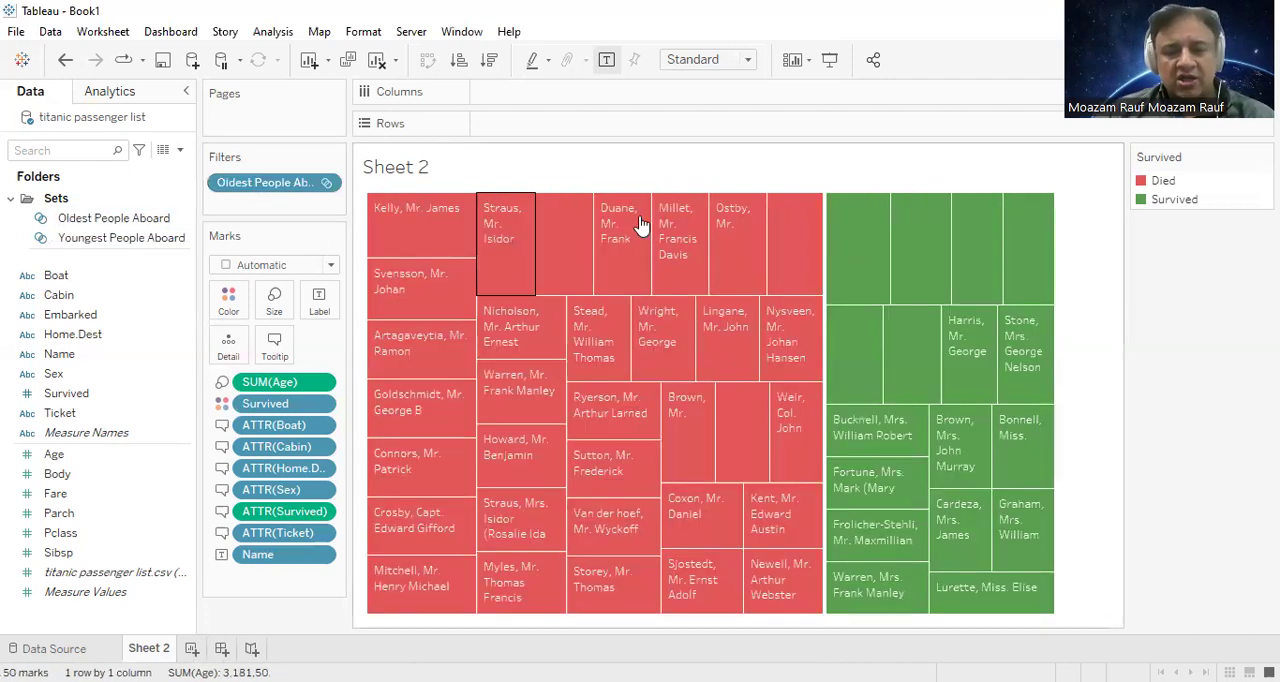
pyautogui.rightClick(150, 217)
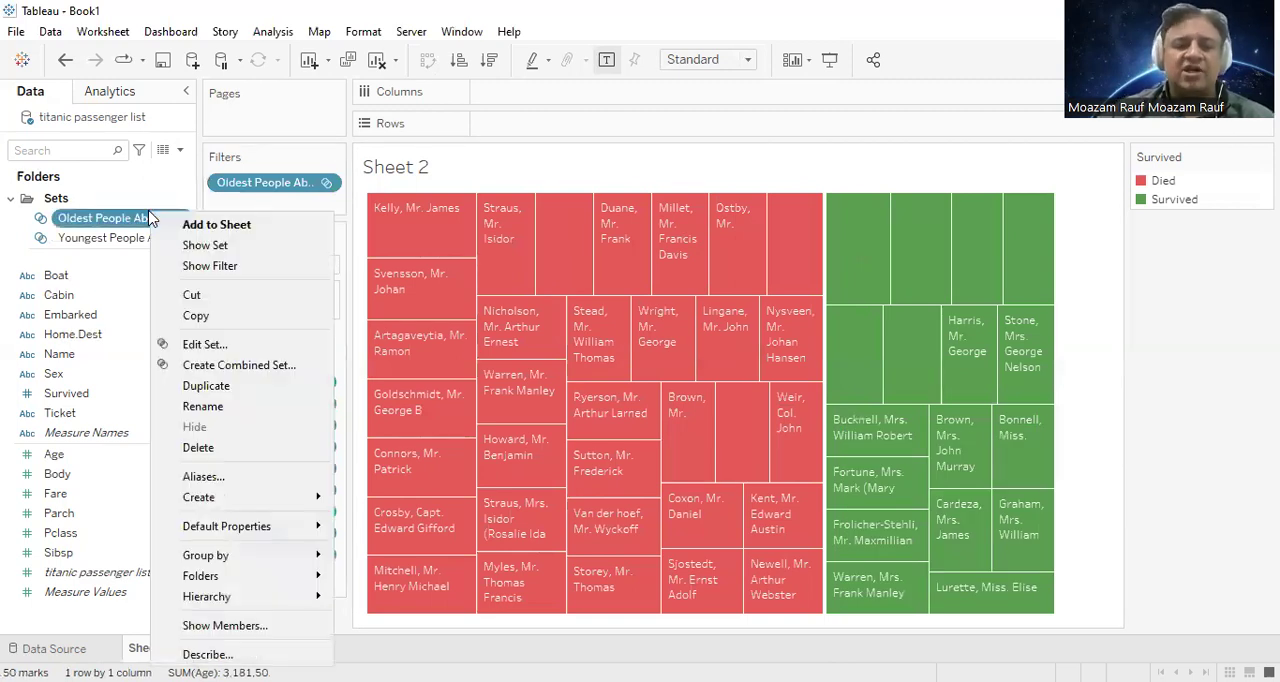
pyautogui.click(224, 344)
pyautogui.click(579, 135)
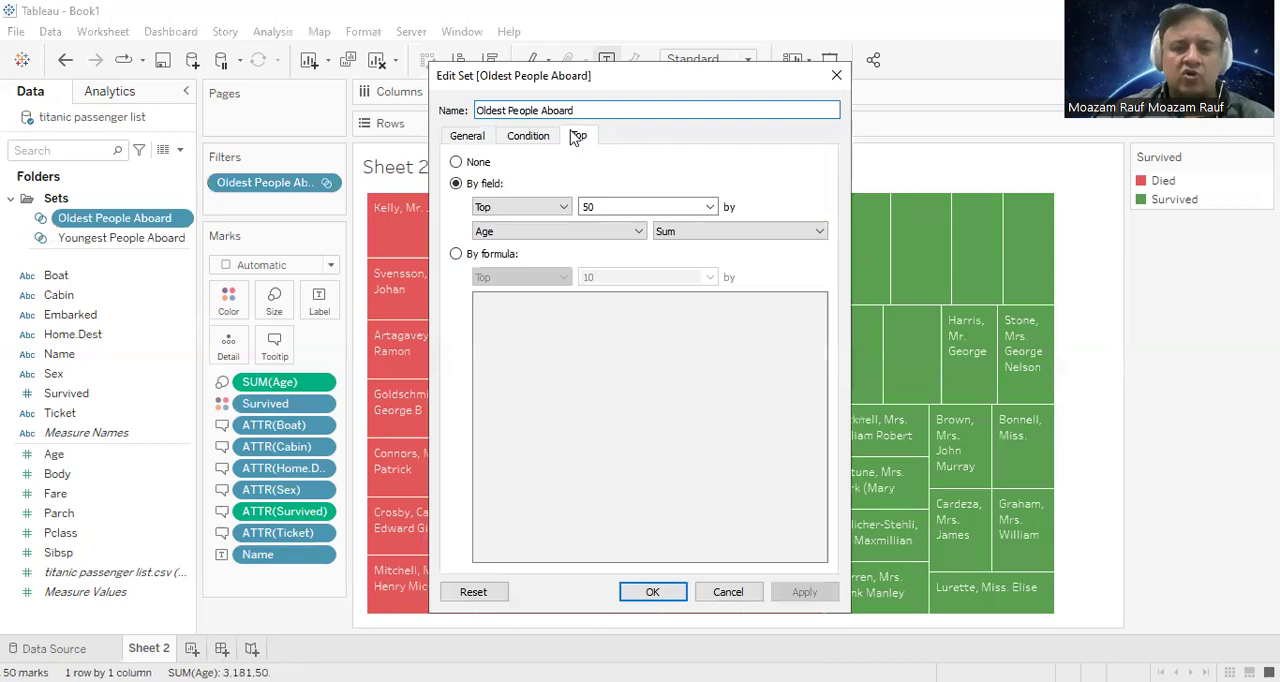
pyautogui.doubleClick(663, 206)
pyautogui.write('10')
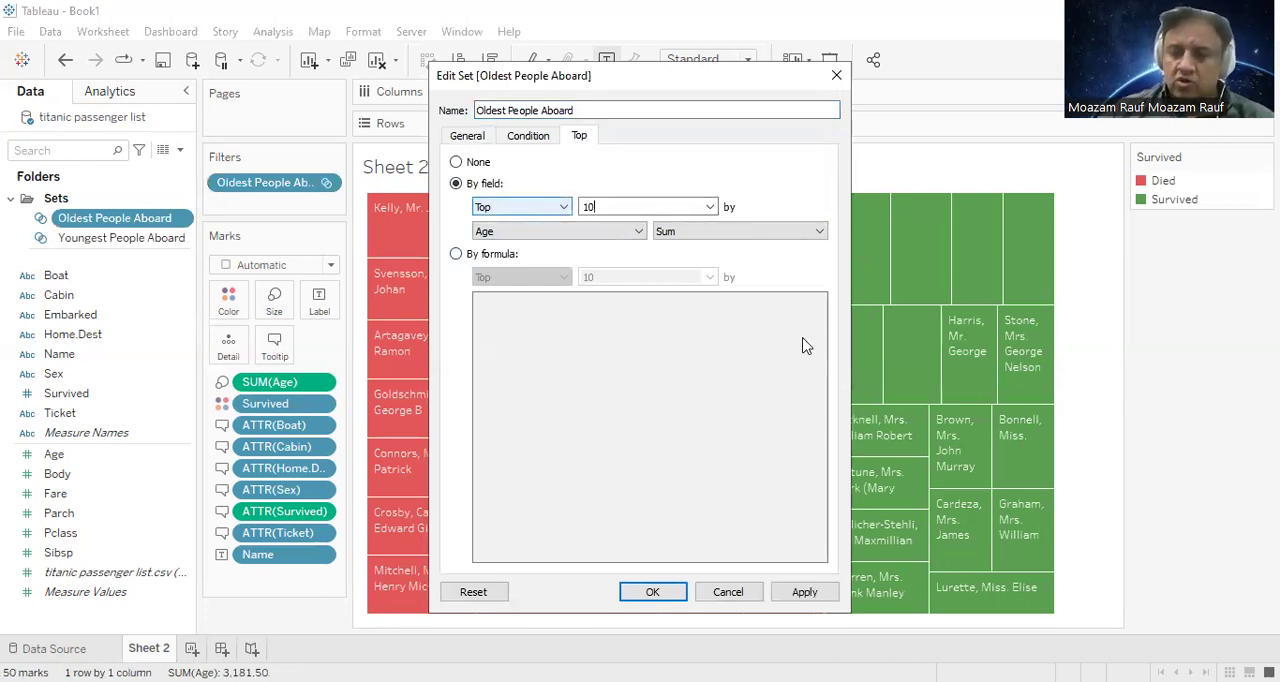
pyautogui.click(648, 592)
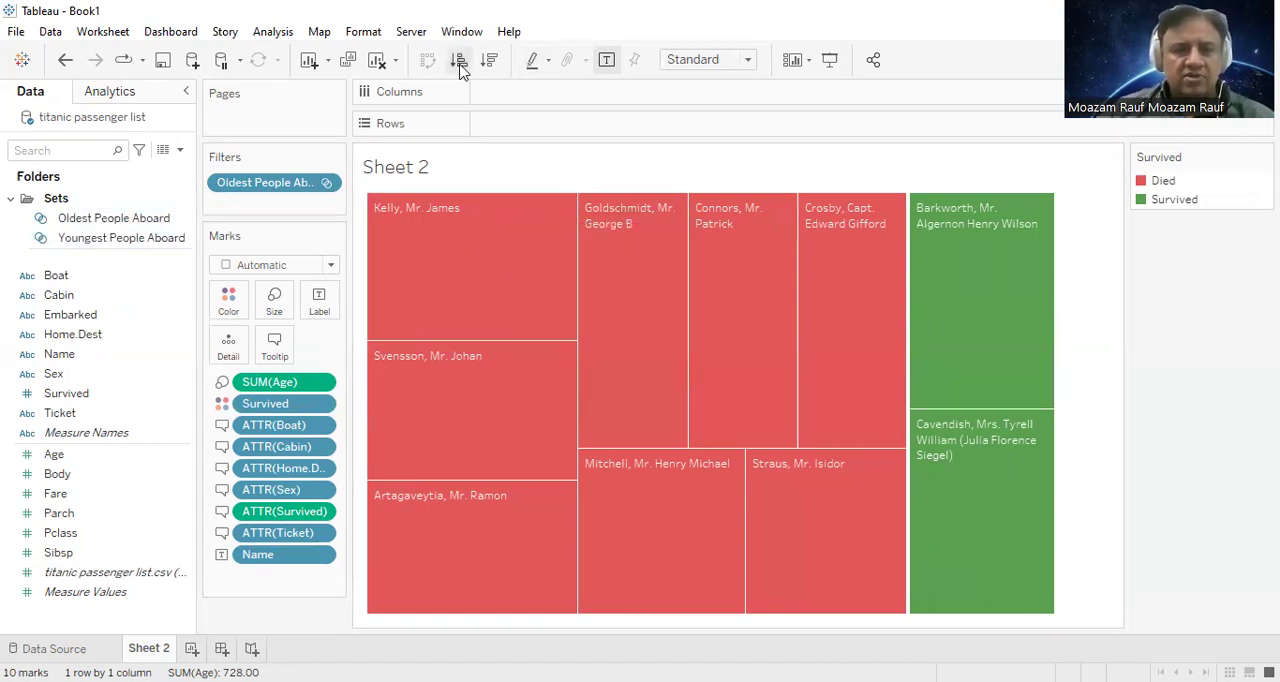
# Step: Clear Sheet 2 and delete the Oldest People Aboard and Youngest People Aboard sets
pyautogui.click(378, 60)
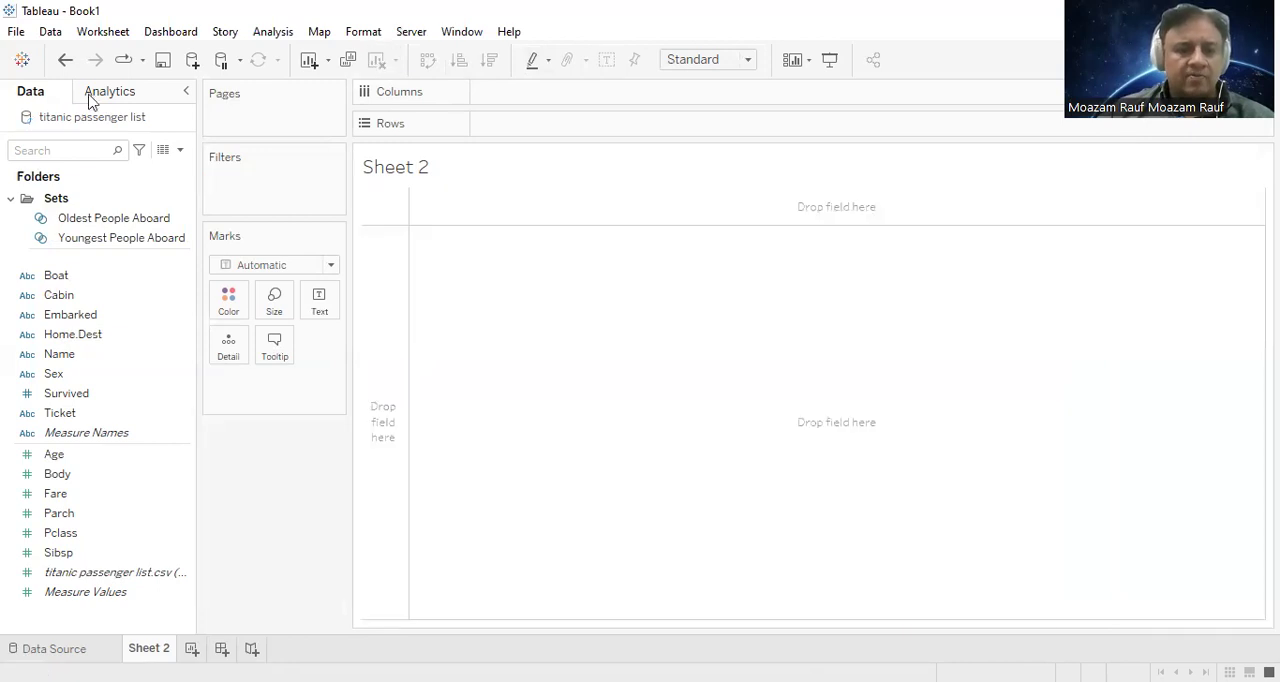
pyautogui.rightClick(89, 226)
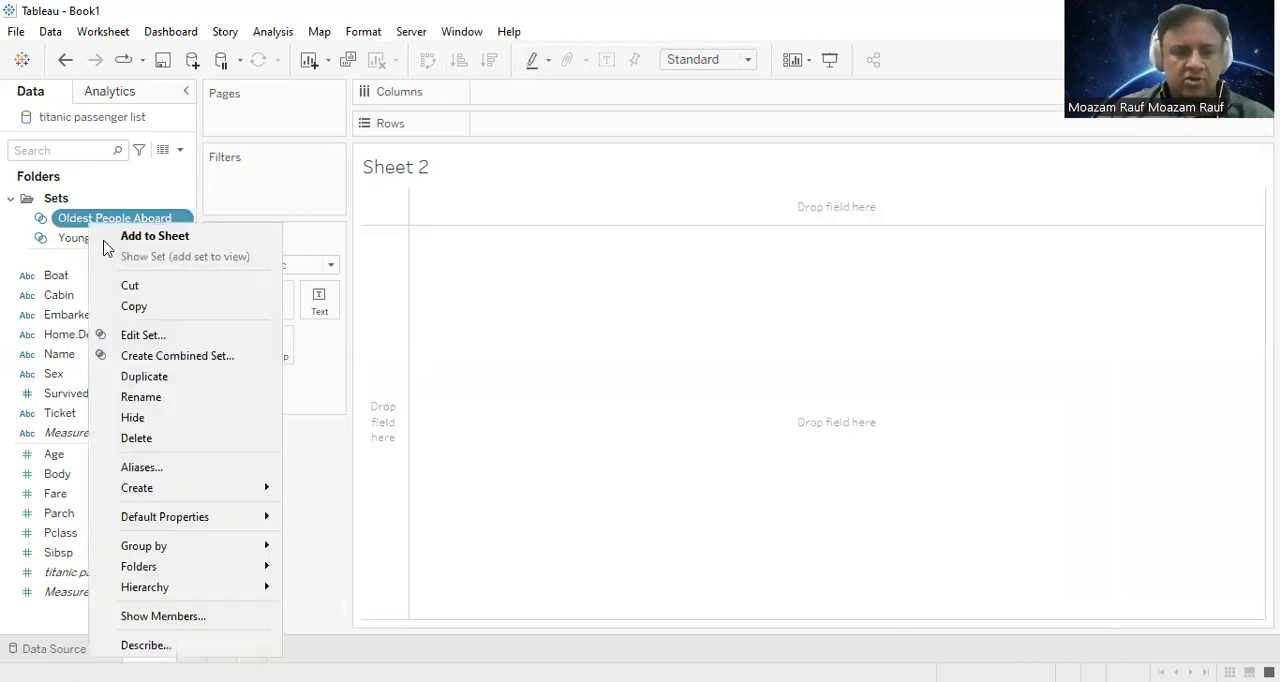
pyautogui.click(180, 440)
pyautogui.rightClick(164, 224)
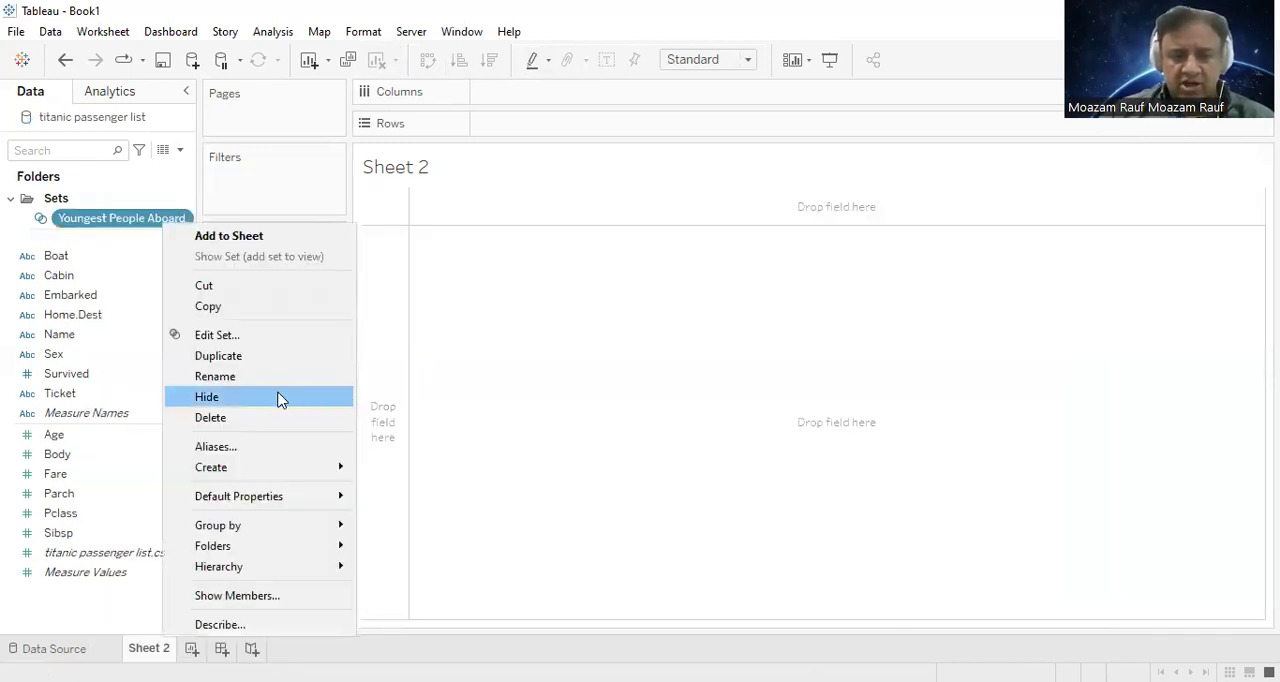
pyautogui.click(257, 417)
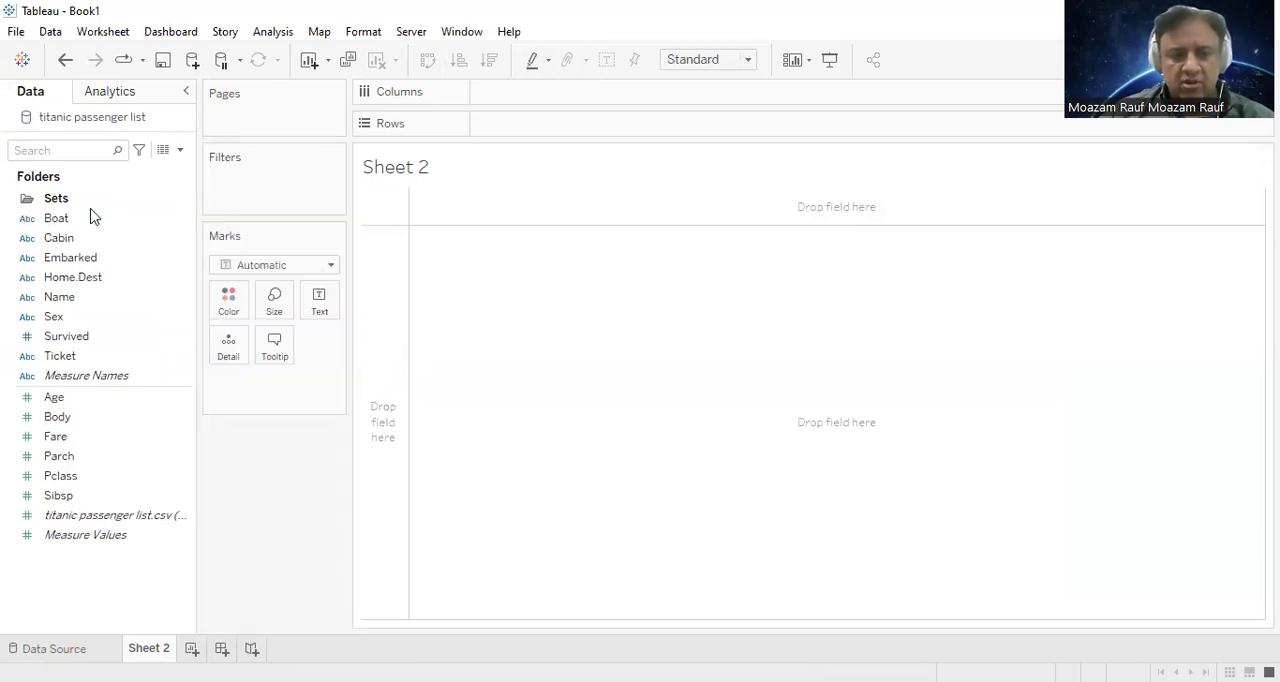
# Step: Start a new parameter in the titanic passenger list data and name it Old Pessengers
pyautogui.rightClick(120, 607)
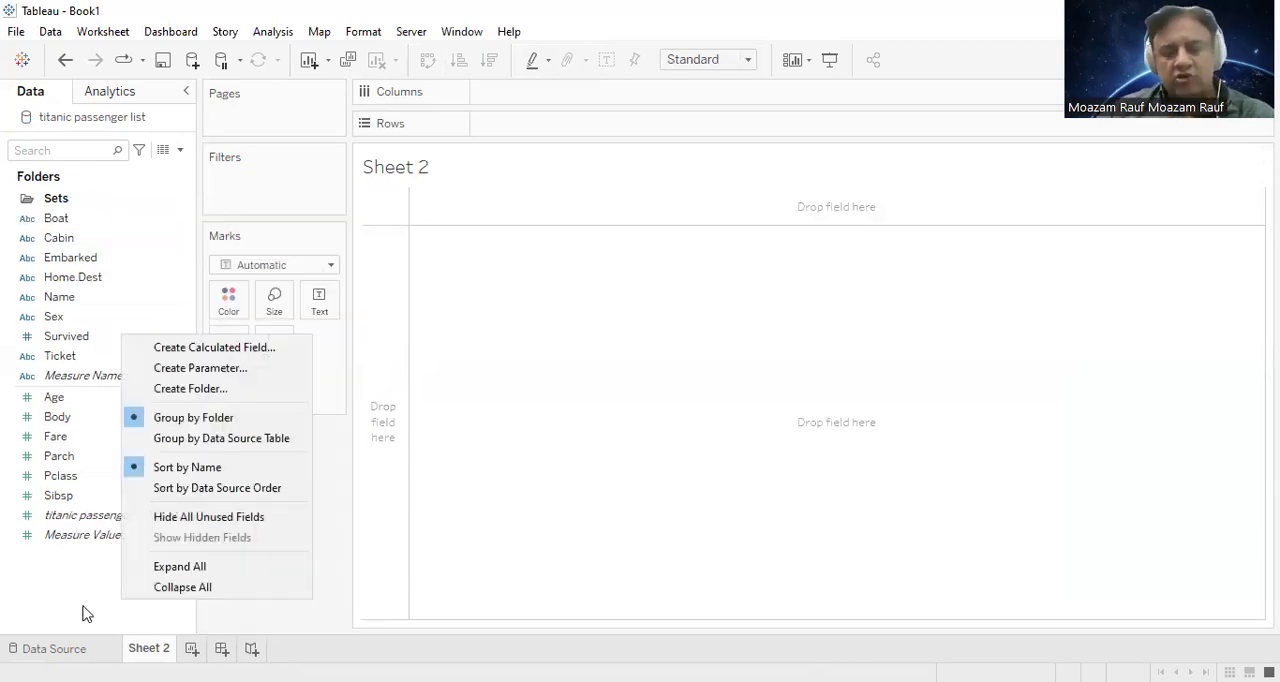
pyautogui.rightClick(52, 620)
pyautogui.click(43, 604)
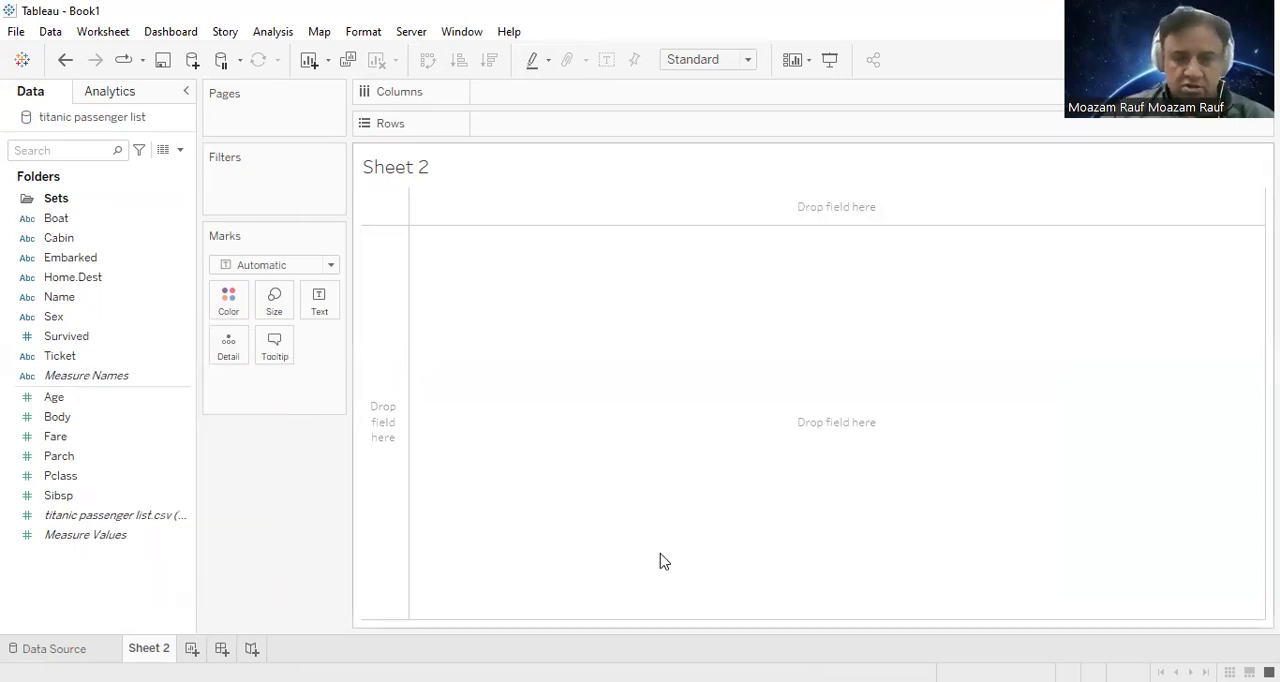
pyautogui.rightClick(85, 587)
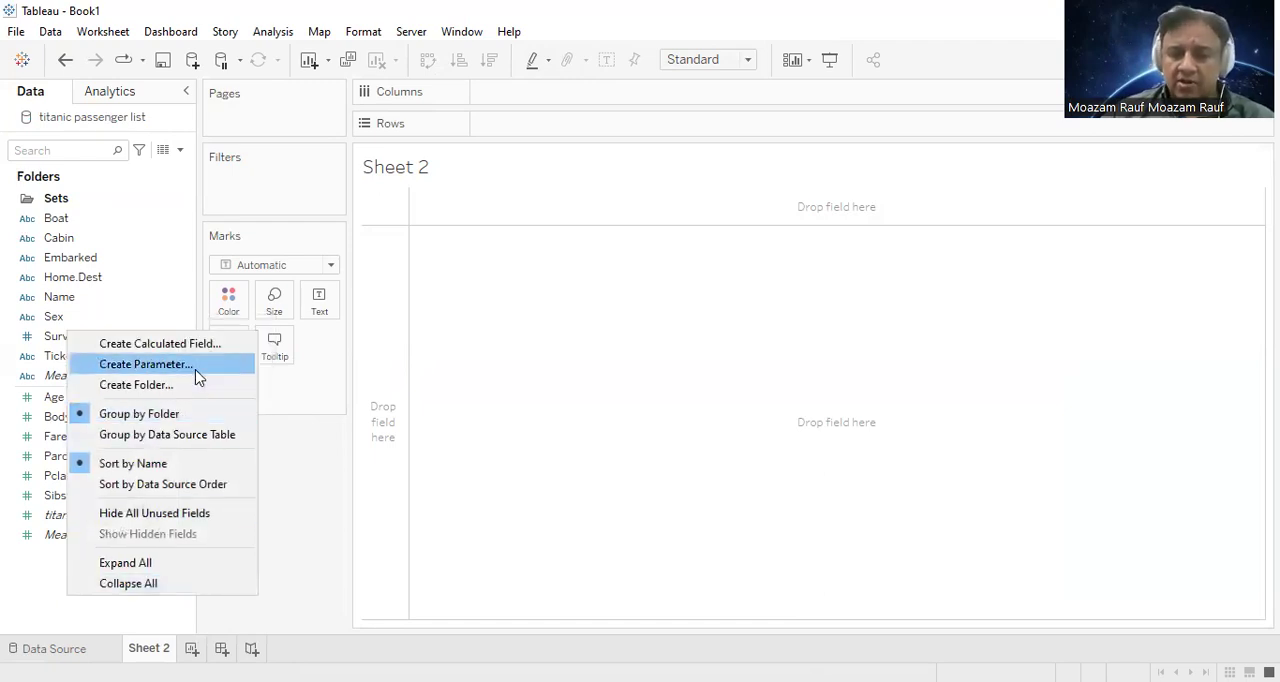
pyautogui.click(593, 278)
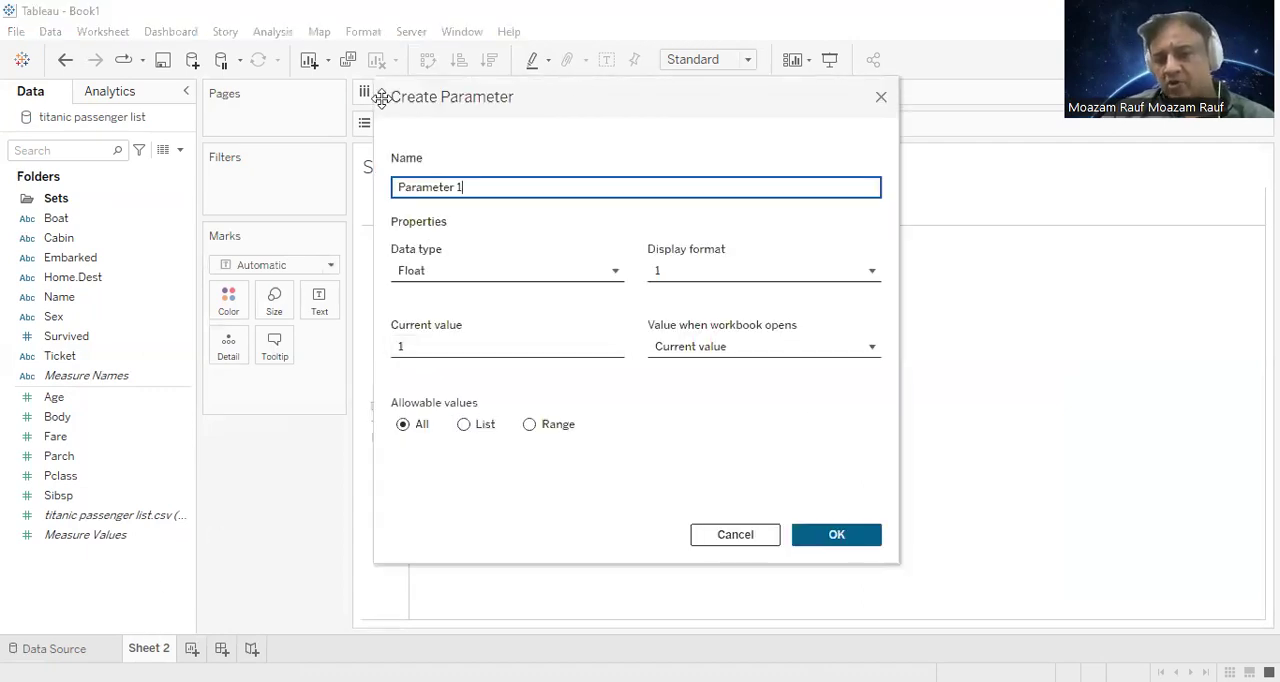
pyautogui.moveTo(381, 97); pyautogui.dragTo(359, 115)
pyautogui.moveTo(560, 208); pyautogui.dragTo(94, 217)
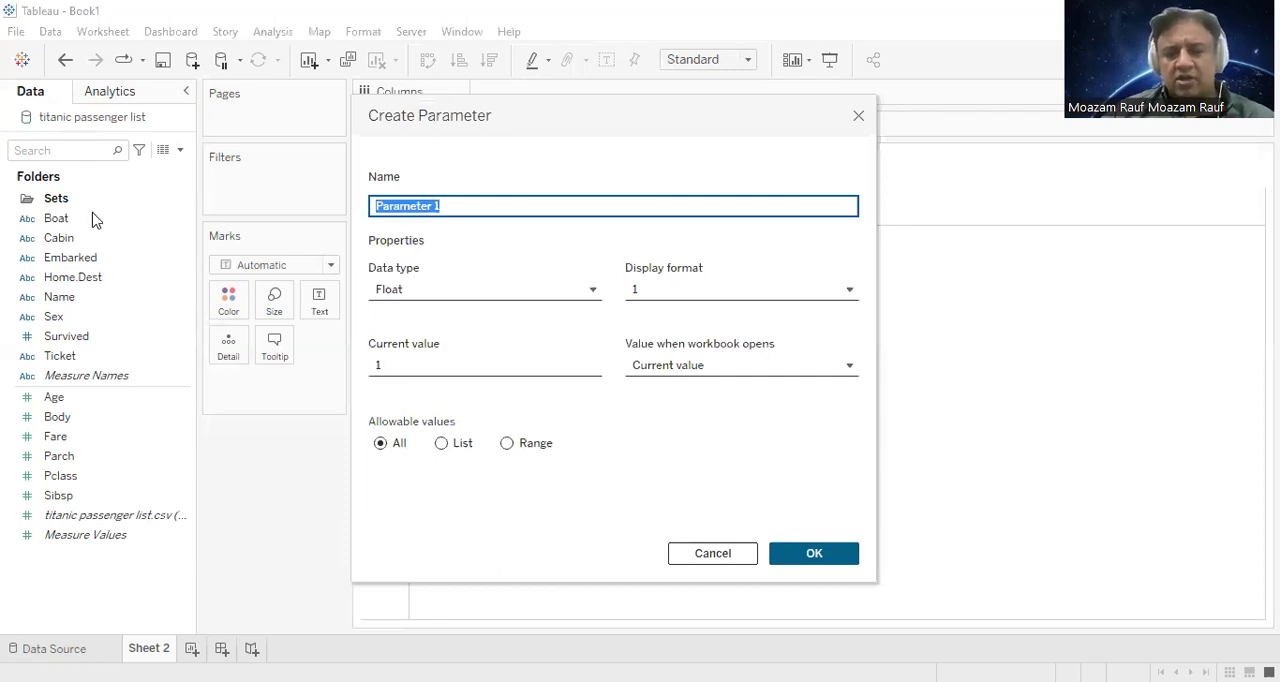
pyautogui.write('T')
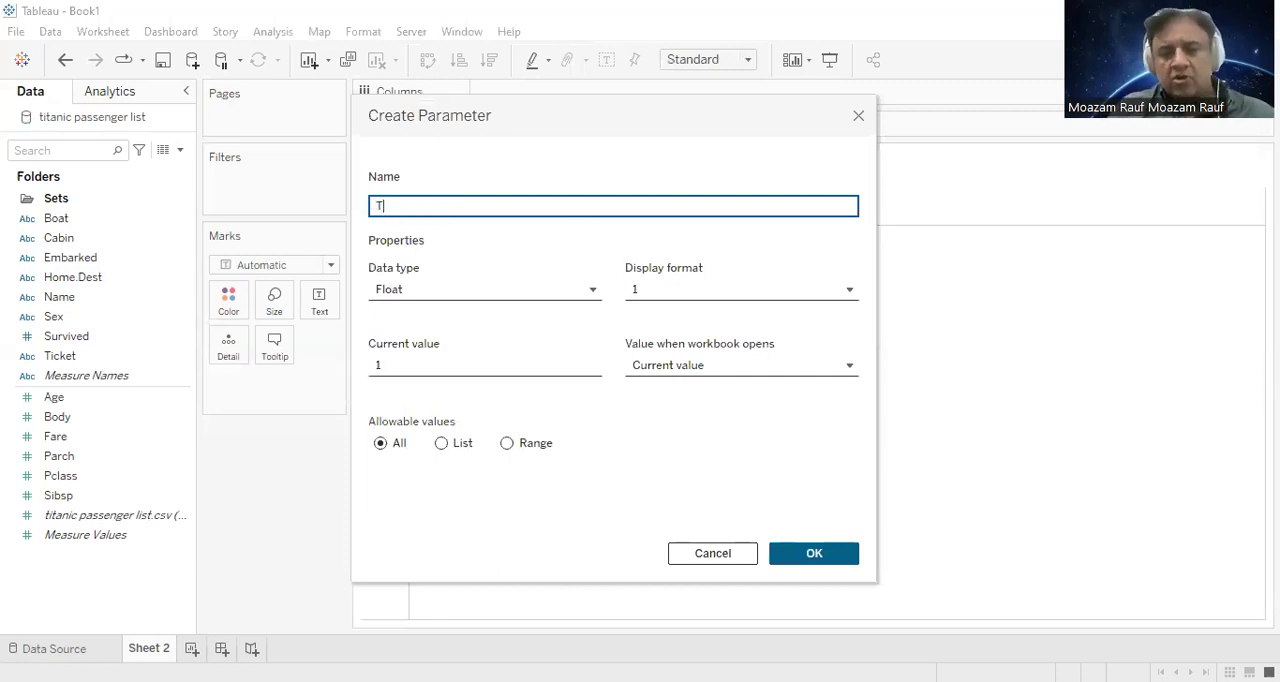
pyautogui.write('essenger')
pyautogui.press('BackSpace')
pyautogui.press('BackSpace')
pyautogui.press('BackSpace')
pyautogui.press('BackSpace')
pyautogui.press('BackSpace')
pyautogui.press('BackSpace')
pyautogui.press('BackSpace')
pyautogui.write('Old PEsse')
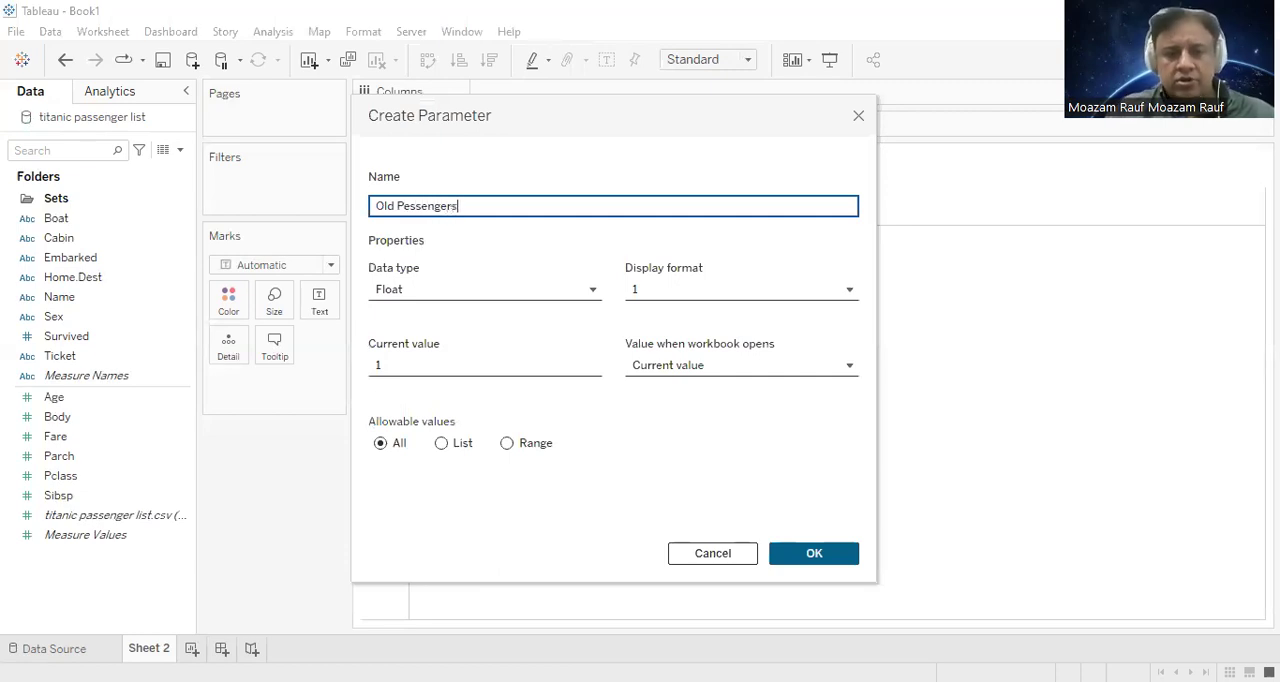
# Step: Set the parameter's data type to Integer and keep its value when the workbook opens as Current value
pyautogui.click(548, 289)
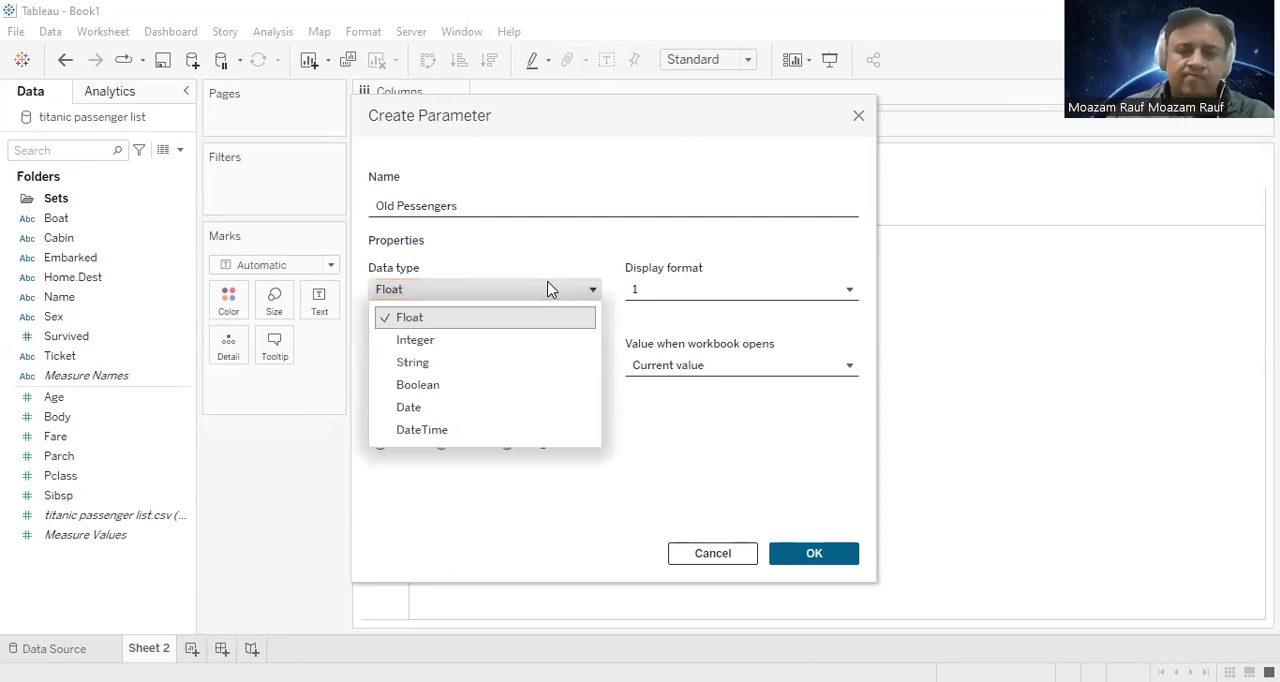
pyautogui.click(528, 340)
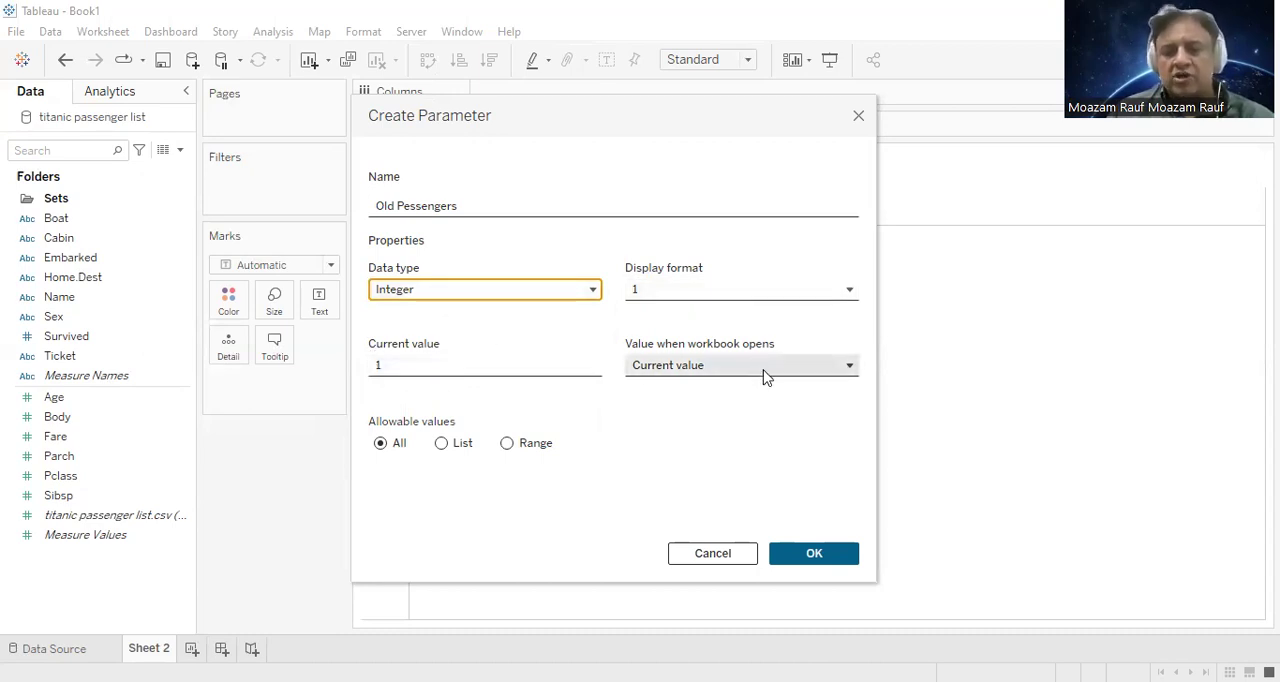
pyautogui.click(835, 364)
pyautogui.click(837, 361)
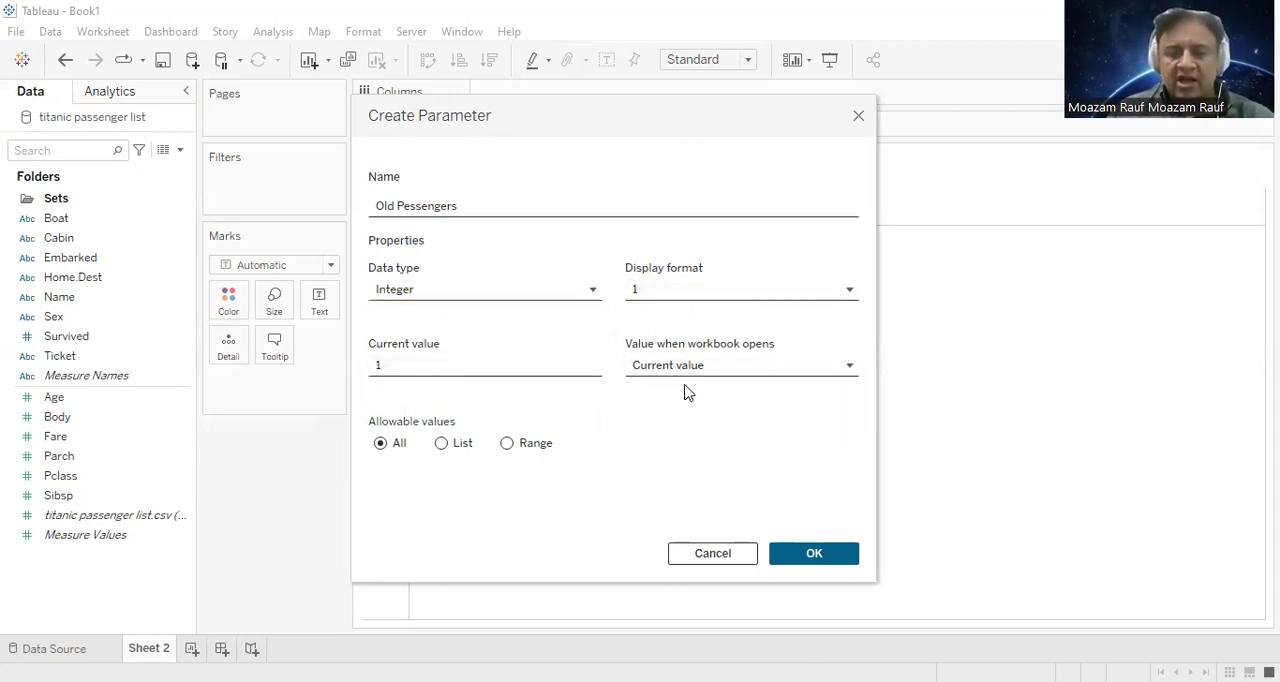
# Step: Restrict the parameter to a fixed range from 1 to 50 with step size 1, and create it
pyautogui.click(506, 446)
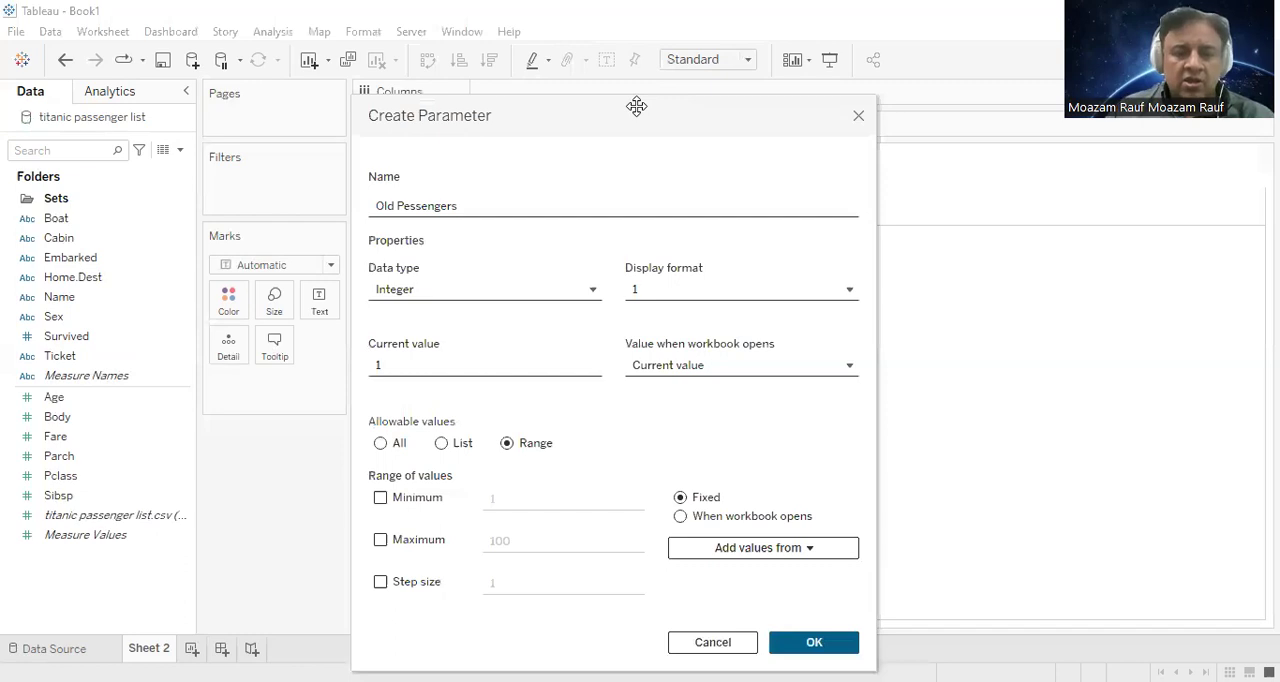
pyautogui.moveTo(636, 106); pyautogui.dragTo(488, 36)
pyautogui.click(232, 427)
pyautogui.click(232, 469)
pyautogui.press('Tab')
pyautogui.write('50')
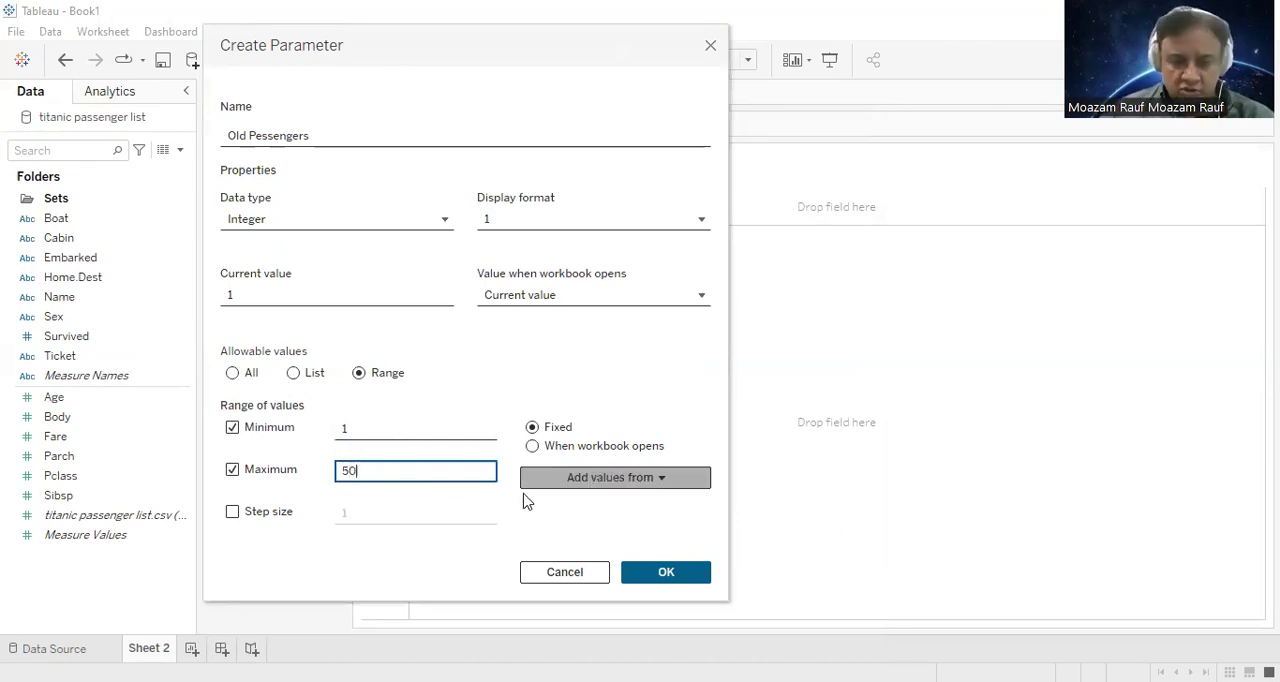
pyautogui.click(254, 512)
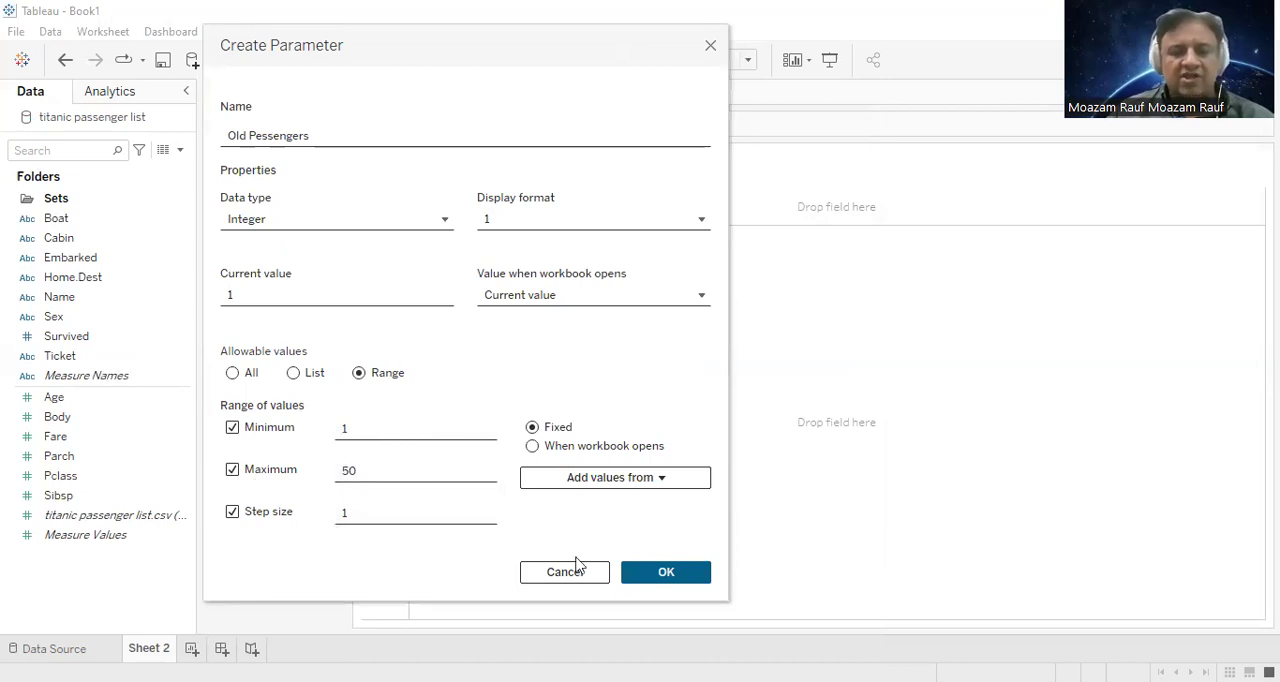
pyautogui.click(660, 577)
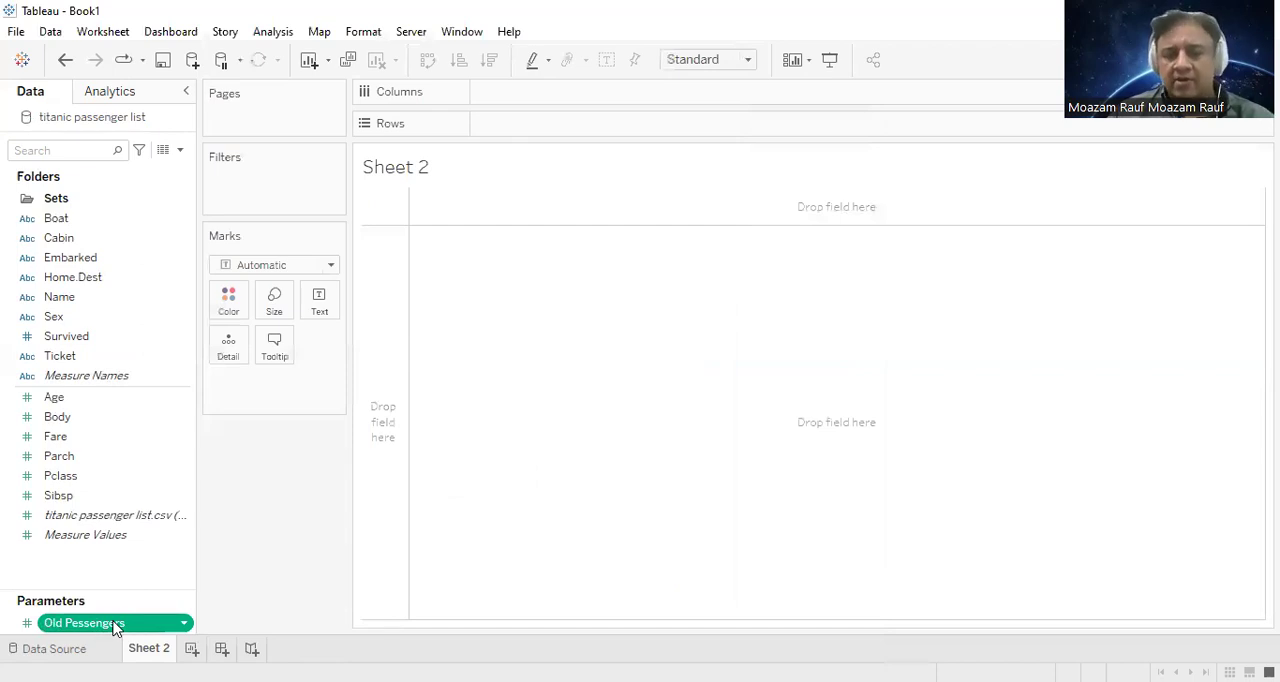
# Step: Start a set from the Name field and name it Oldest Pessengers Aboard Set
pyautogui.click(68, 300)
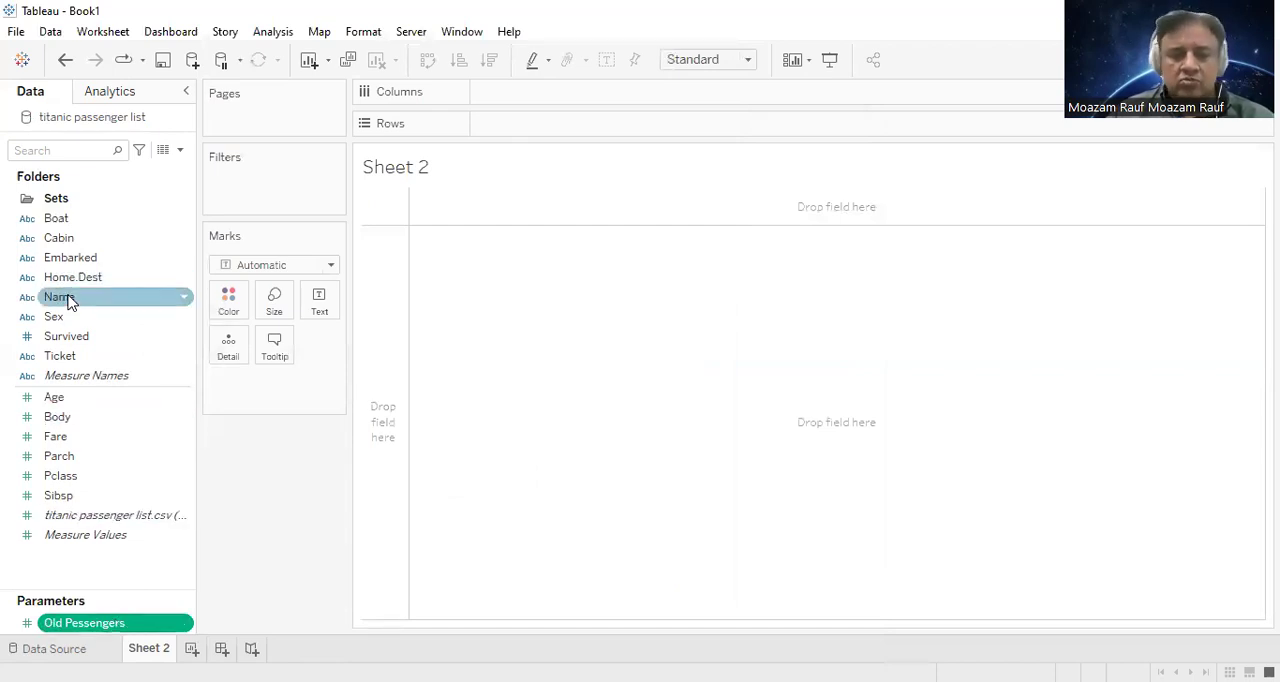
pyautogui.rightClick(68, 300)
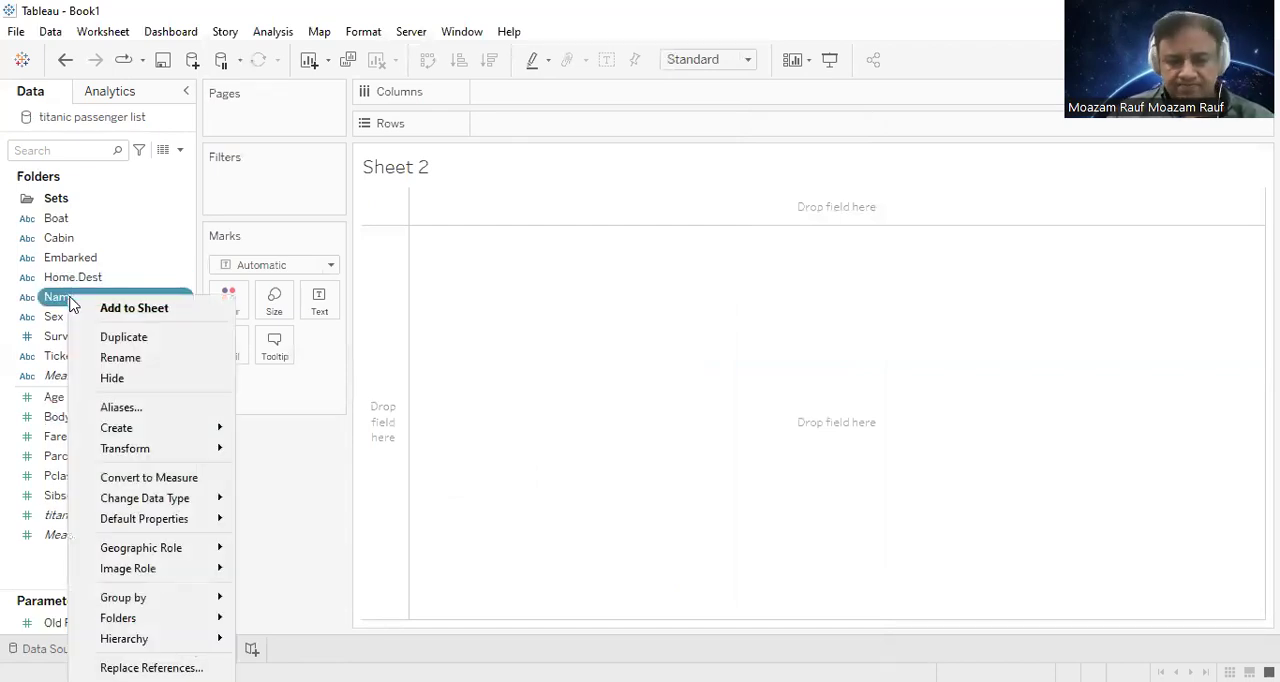
pyautogui.moveTo(151, 428)
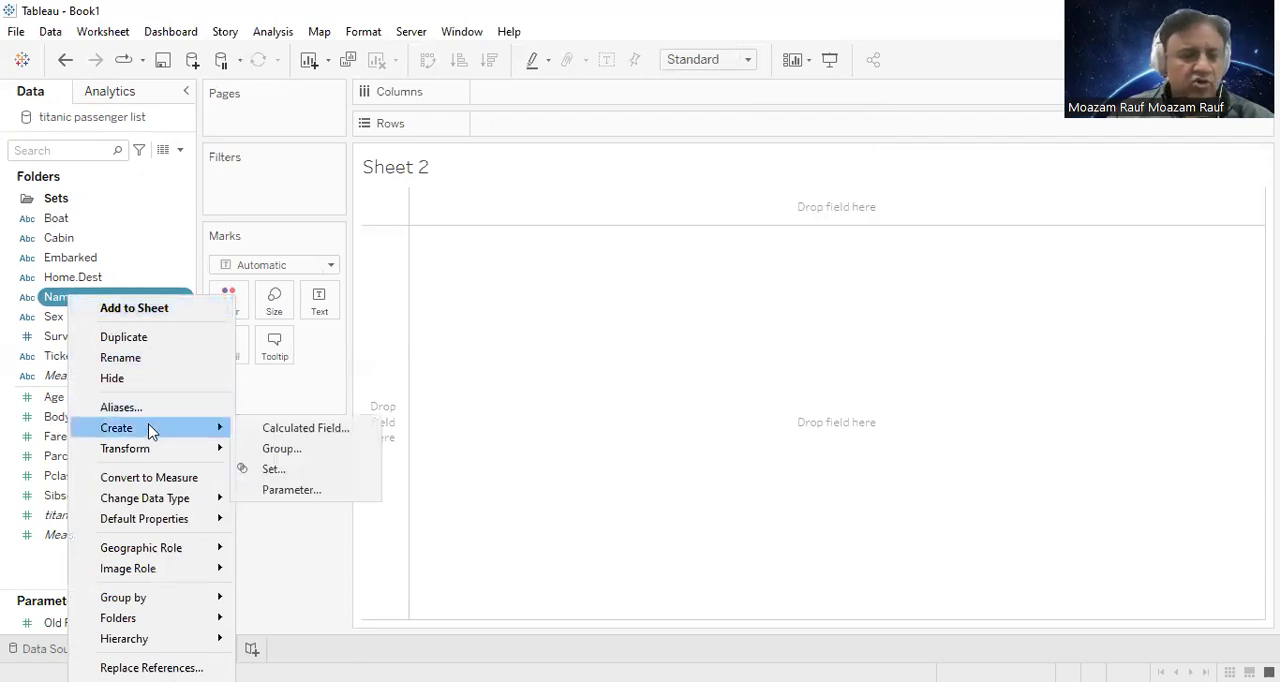
pyautogui.click(307, 474)
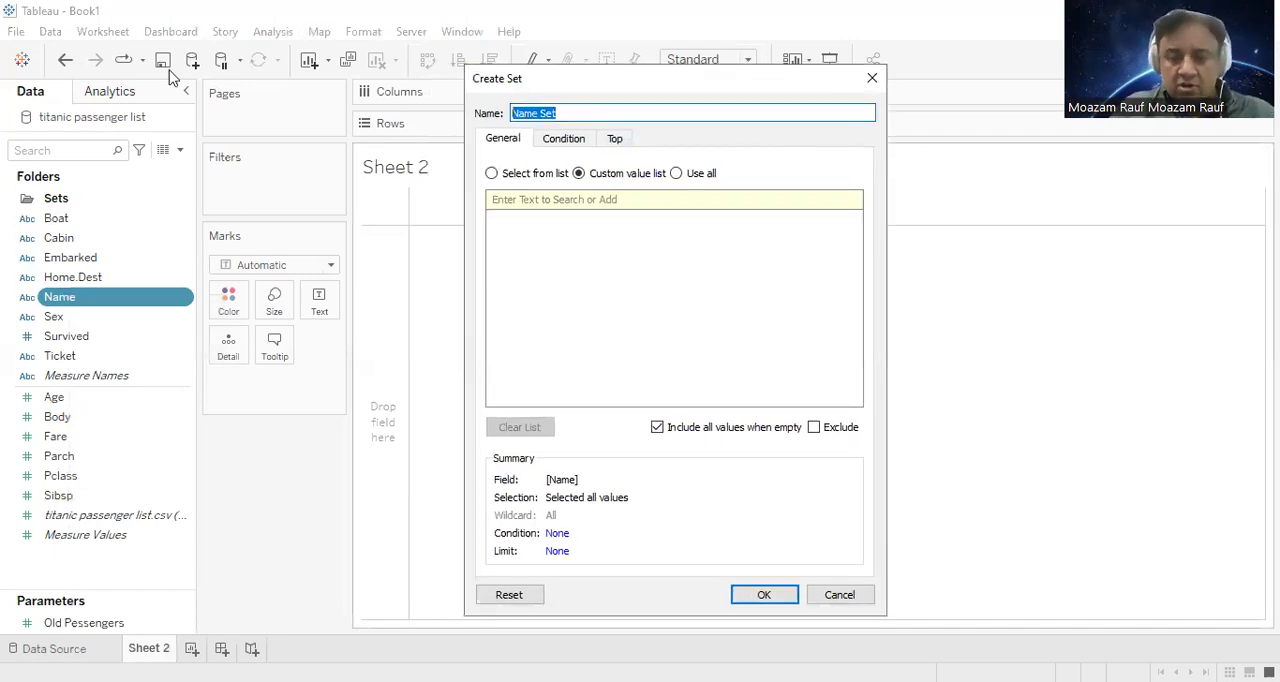
pyautogui.write('Oldes')
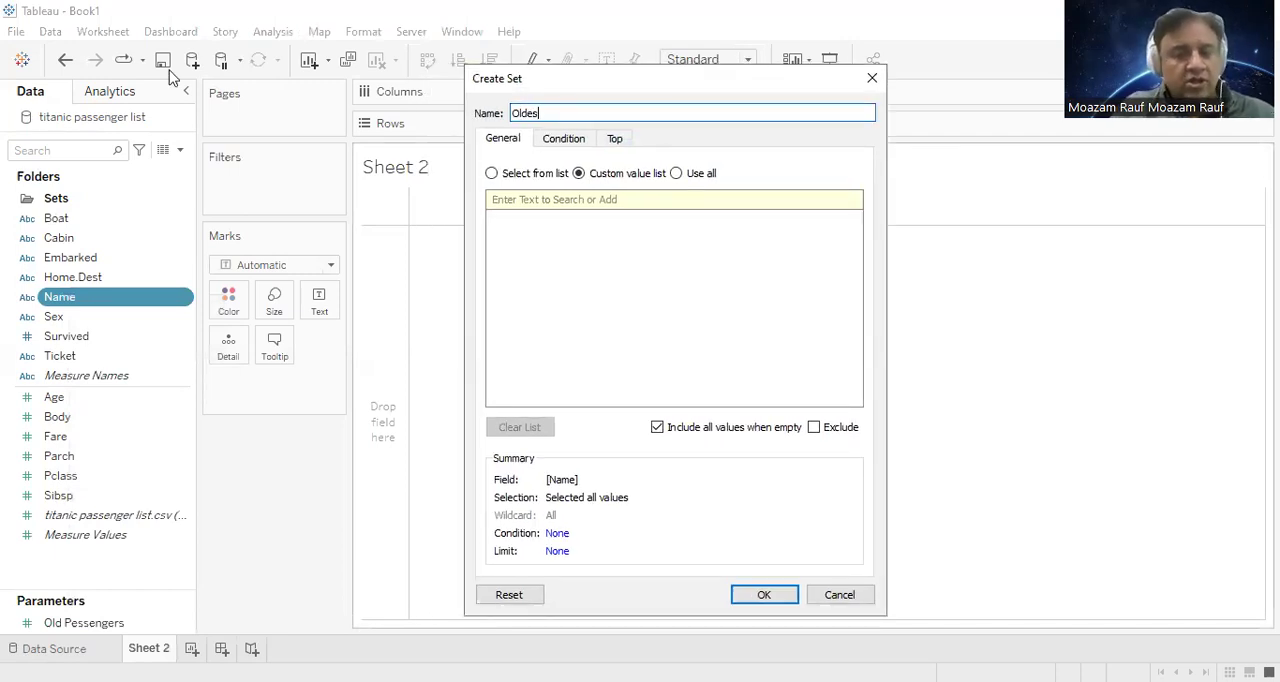
pyautogui.write('t Pessengers Aboard Set')
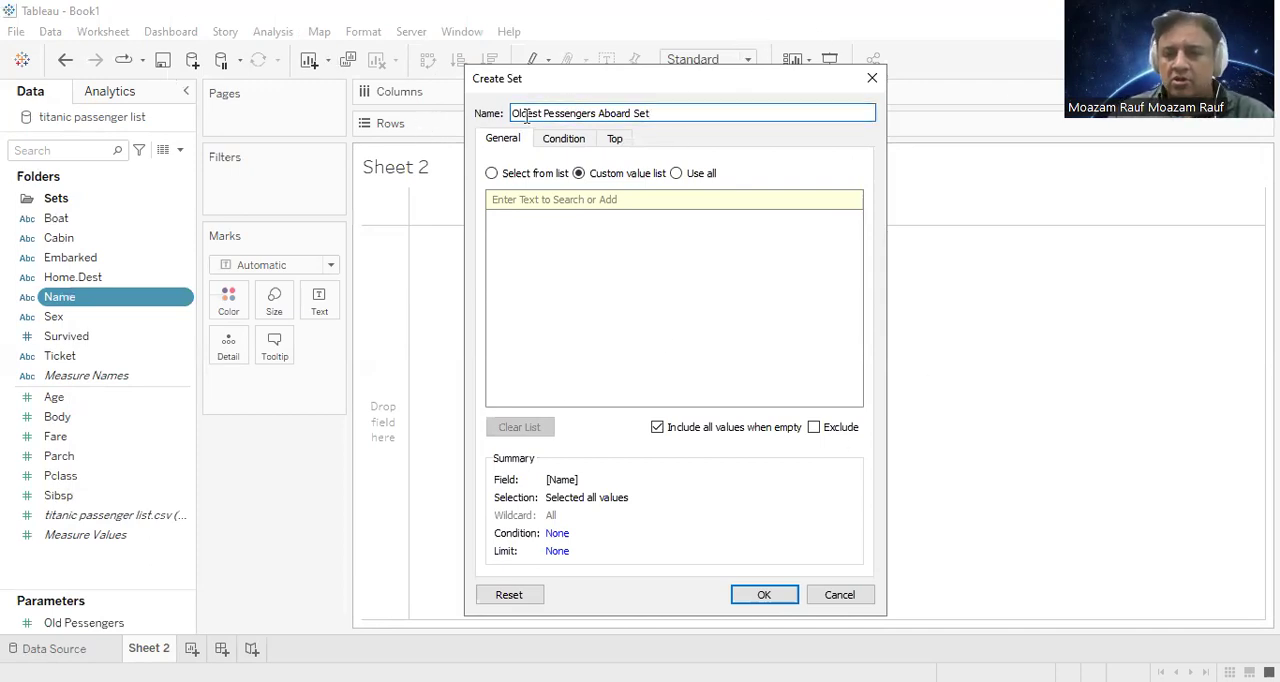
# Step: Limit the set to the top Old Pessengers parameter value by sum of Age, and create the set
pyautogui.click(613, 140)
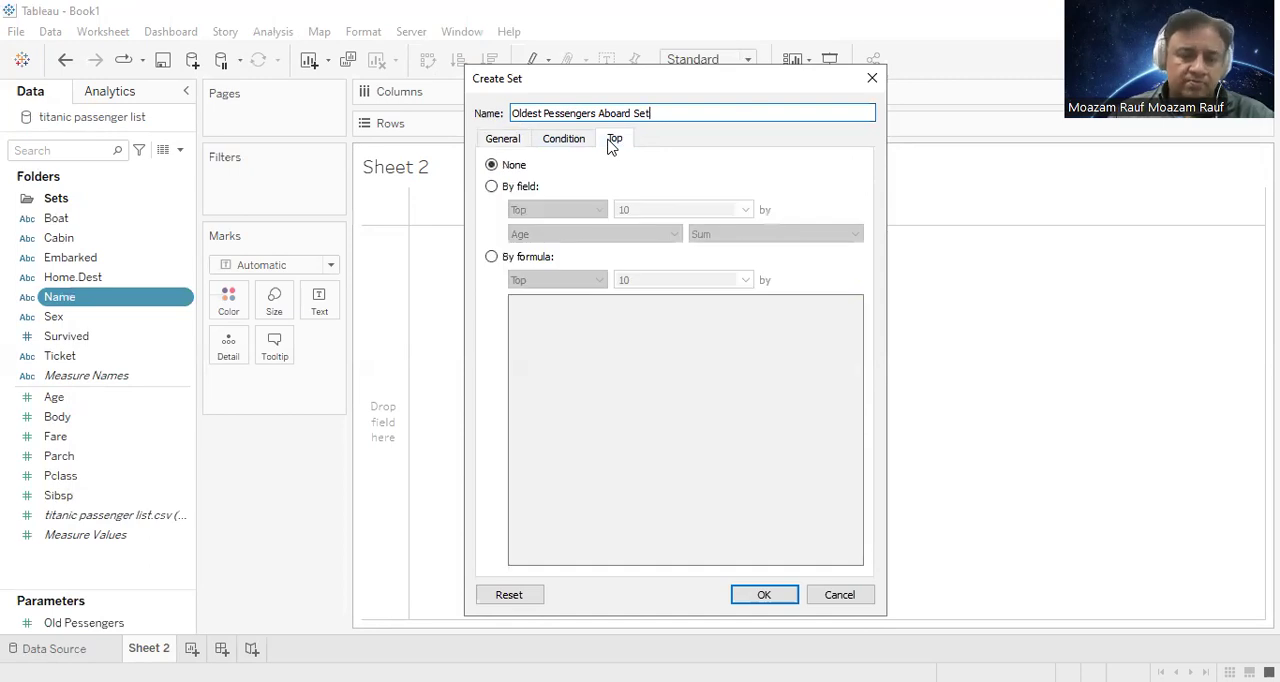
pyautogui.click(508, 191)
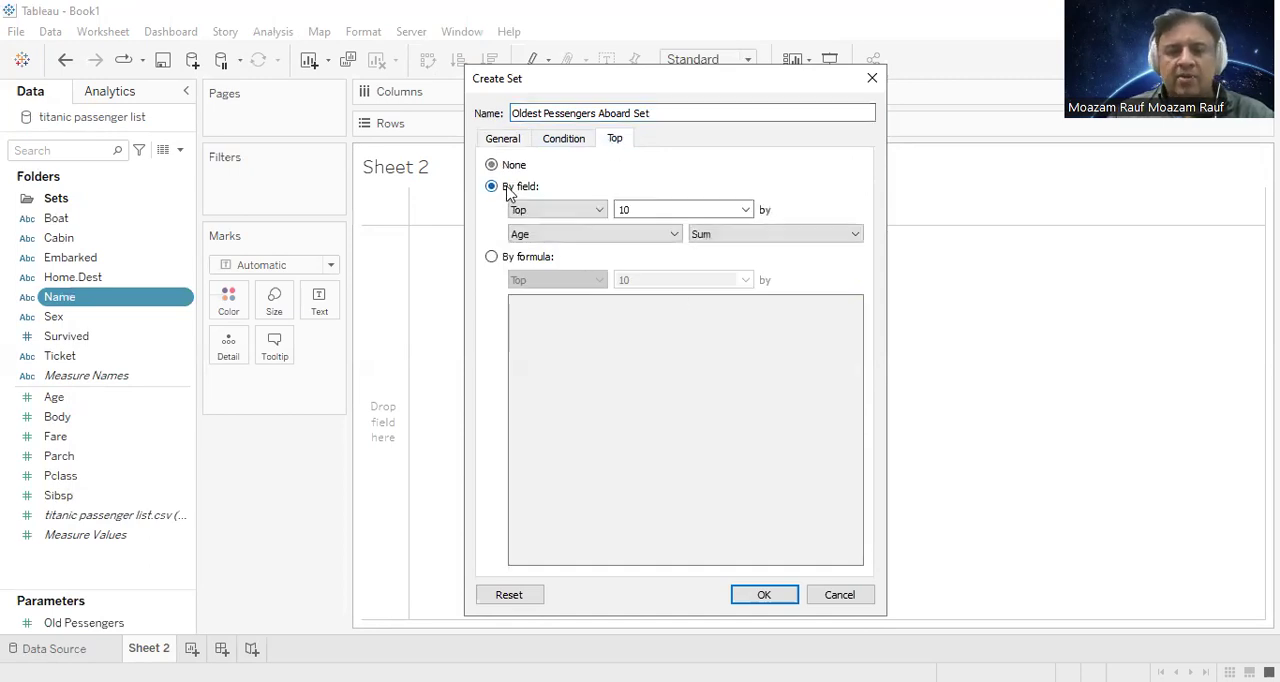
pyautogui.click(634, 209)
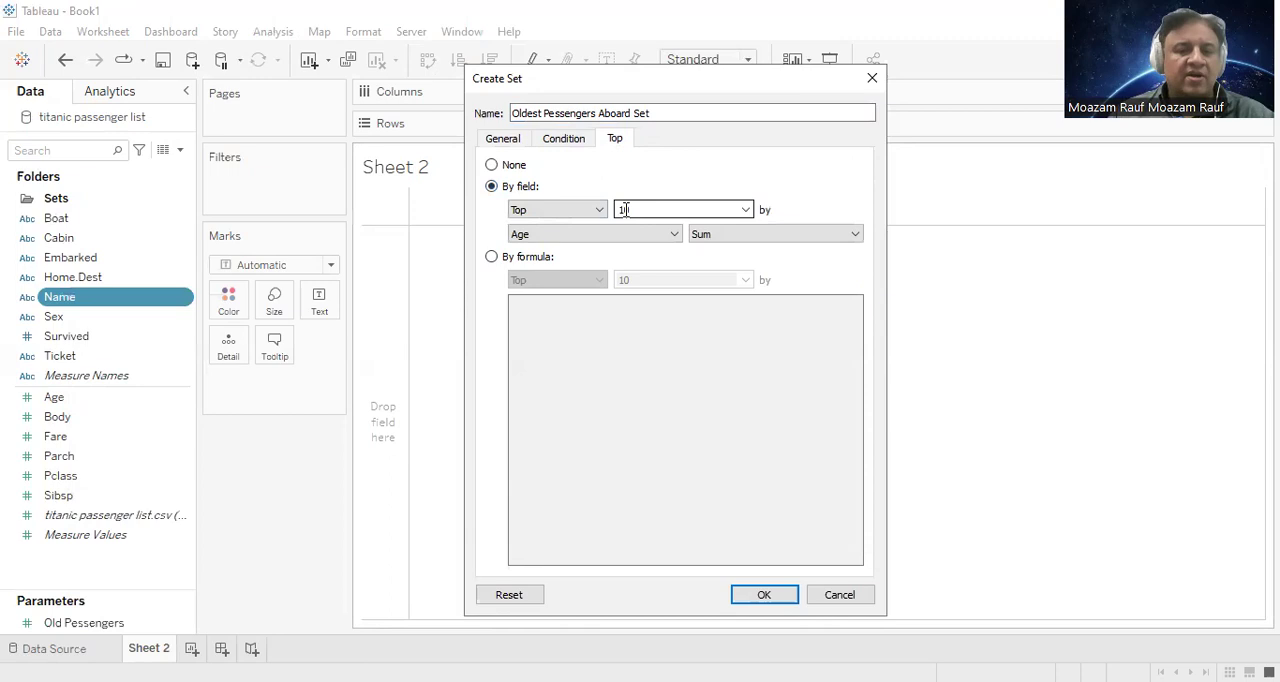
pyautogui.click(746, 210)
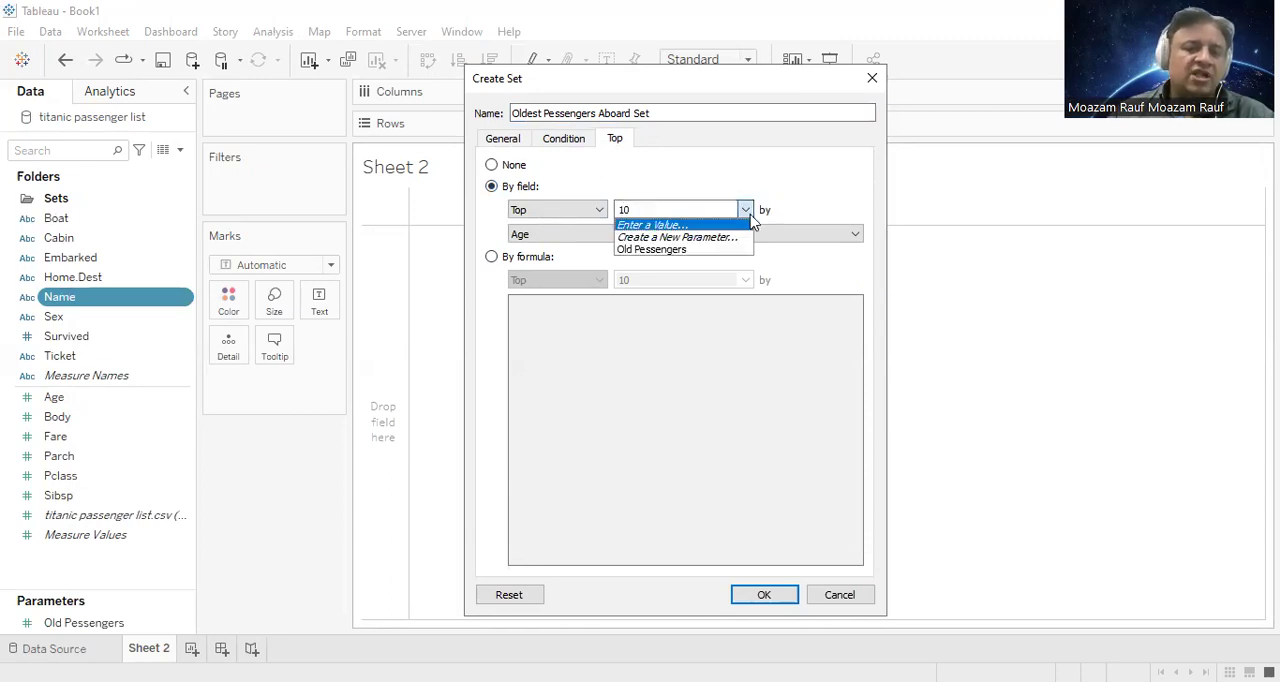
pyautogui.click(667, 250)
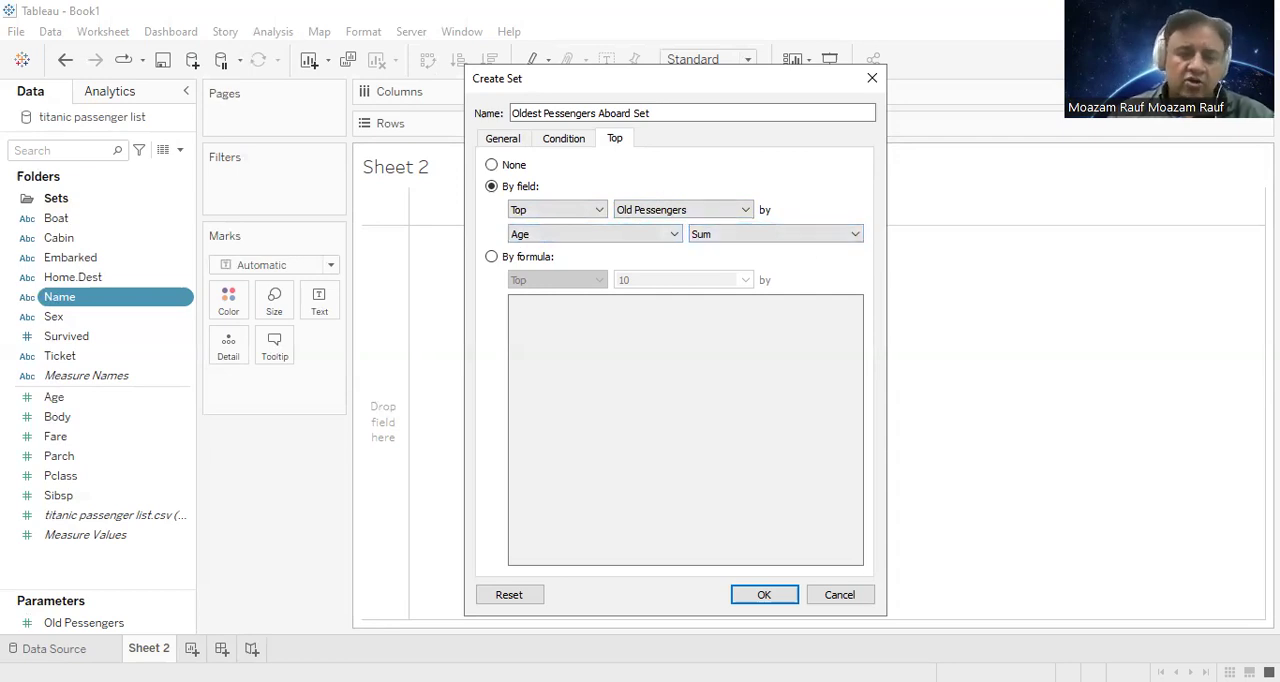
pyautogui.click(778, 597)
pyautogui.moveTo(90, 316); pyautogui.dragTo(69, 203)
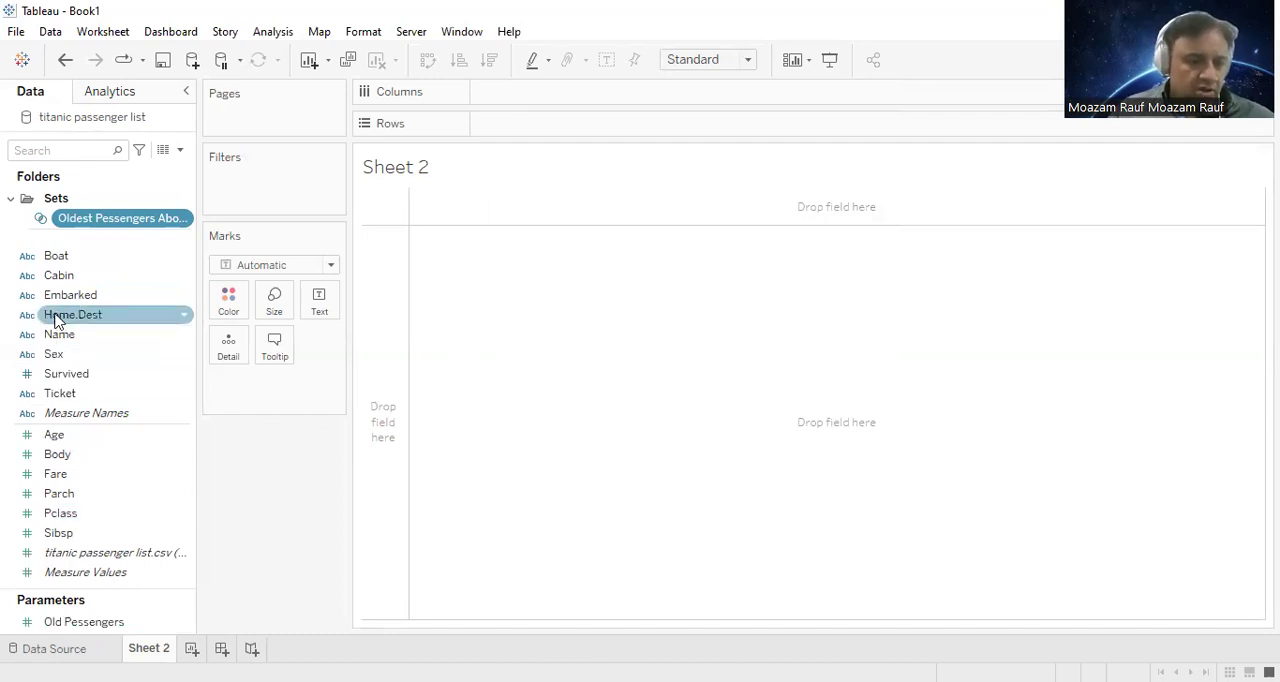
# Step: Build a treemap on Sheet 2 from the Age and Name fields
pyautogui.click(62, 440)
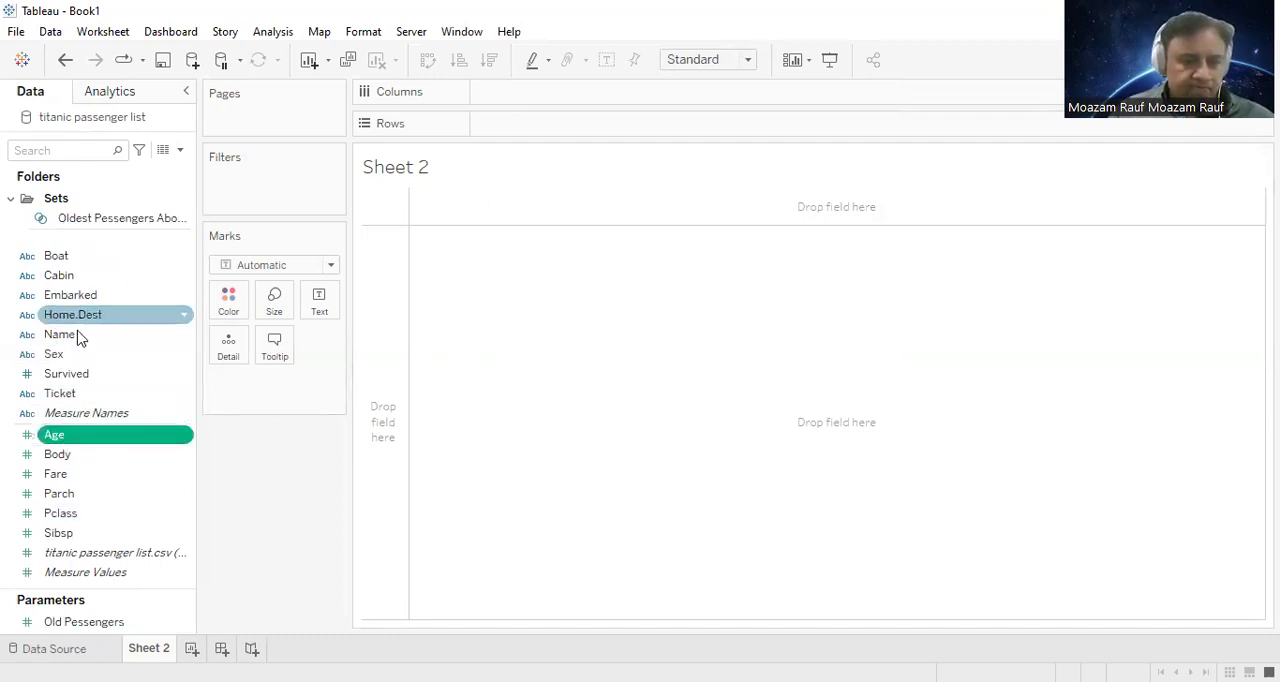
pyautogui.keyDown('ctrl'); pyautogui.click(80, 336); pyautogui.keyUp('ctrl')
pyautogui.click(1232, 60)
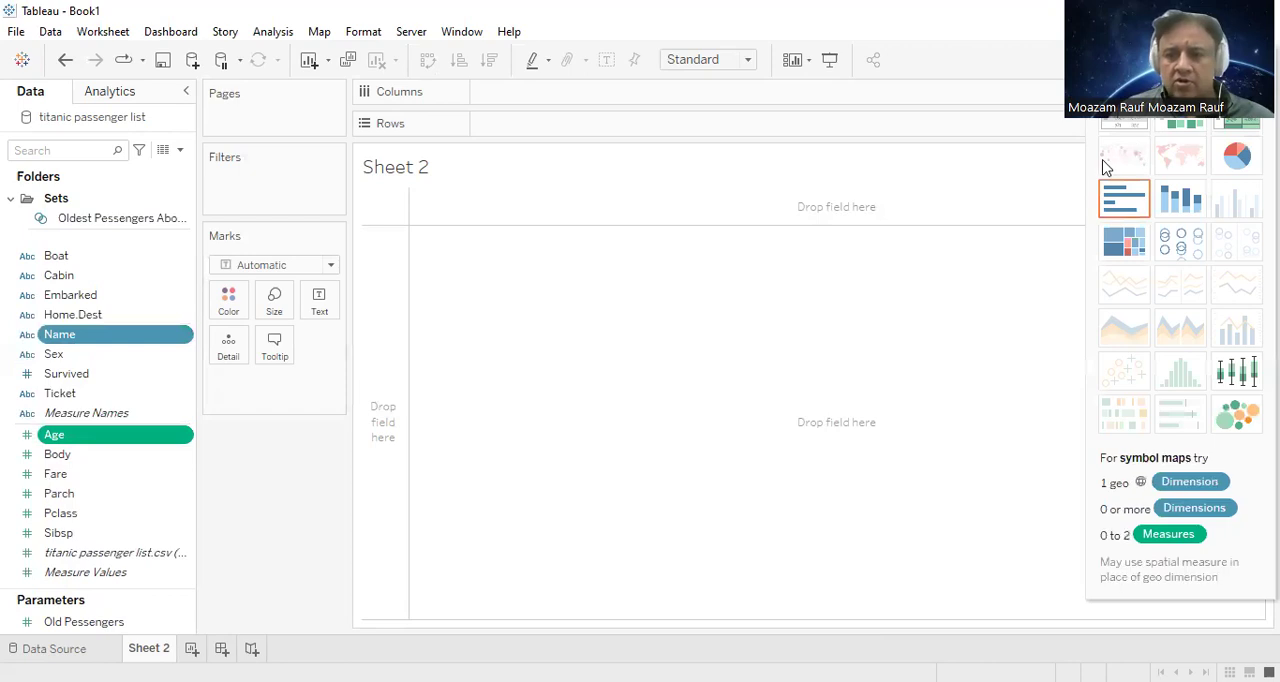
pyautogui.click(1125, 242)
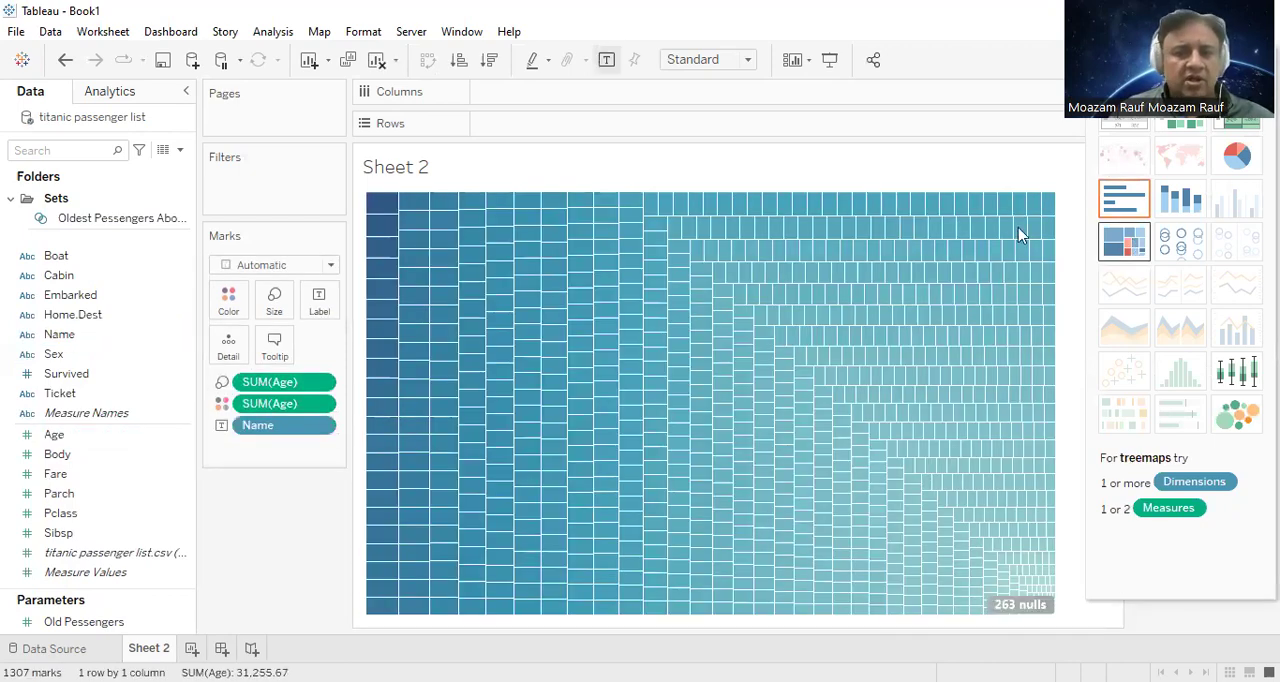
# Step: Add the Survived, Cabin, Embarked, Home.Dest and Name fields to the treemap's tooltip
pyautogui.click(102, 380)
pyautogui.keyDown('ctrl'); pyautogui.click(96, 276); pyautogui.keyUp('ctrl')
pyautogui.keyDown('ctrl'); pyautogui.click(90, 295); pyautogui.keyUp('ctrl')
pyautogui.keyDown('ctrl'); pyautogui.click(88, 318); pyautogui.keyUp('ctrl')
pyautogui.keyDown('ctrl'); pyautogui.click(76, 334); pyautogui.keyUp('ctrl')
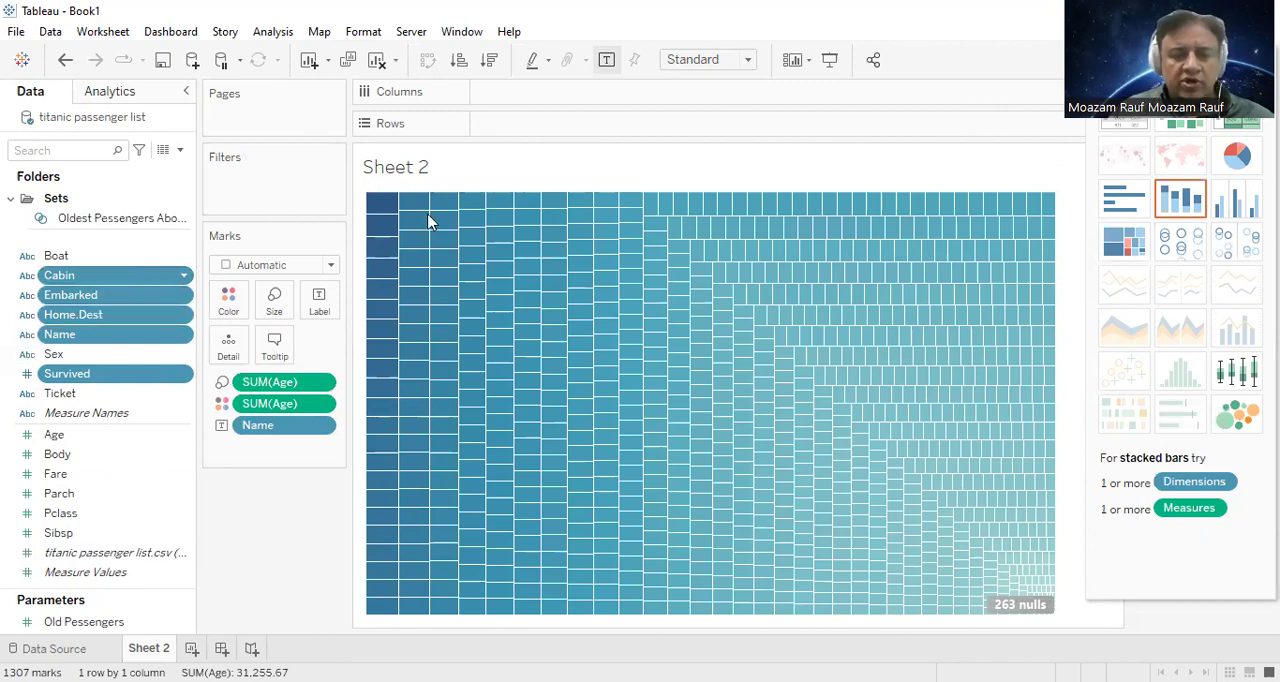
pyautogui.moveTo(426, 217); pyautogui.dragTo(385, 275)
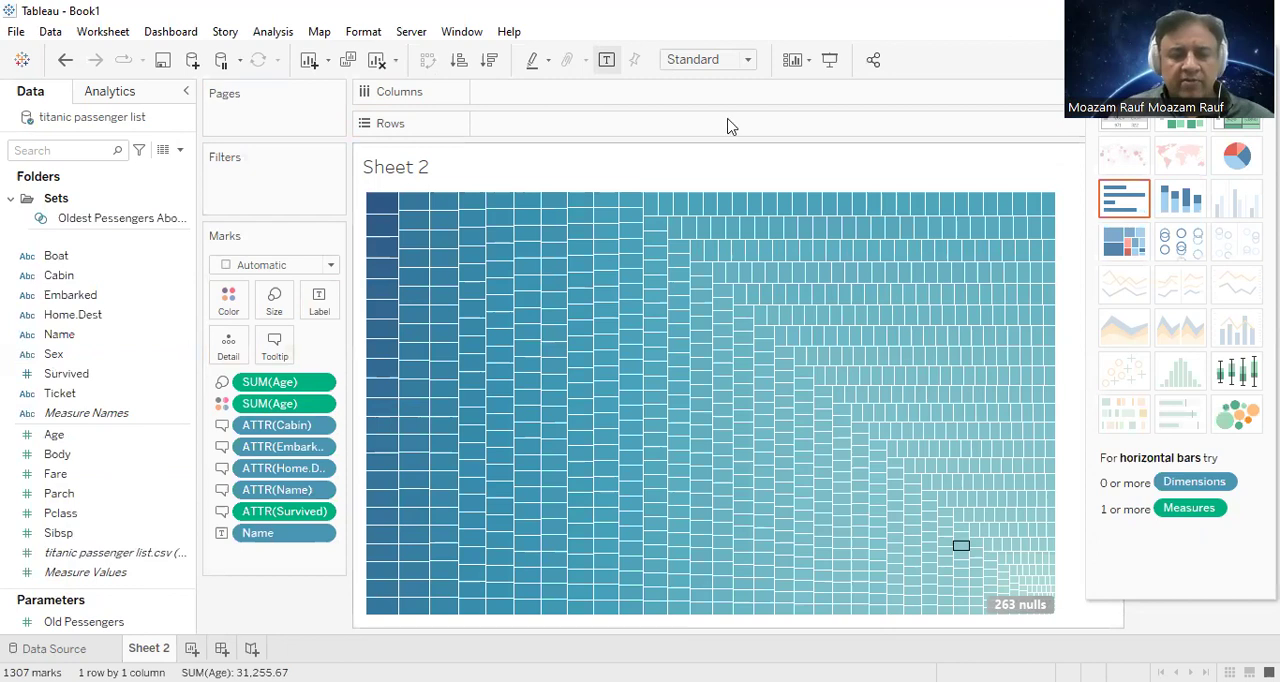
# Step: Filter the treemap by the Oldest Pessengers Aboard Set and show the Old Pessengers parameter control
pyautogui.click(153, 228)
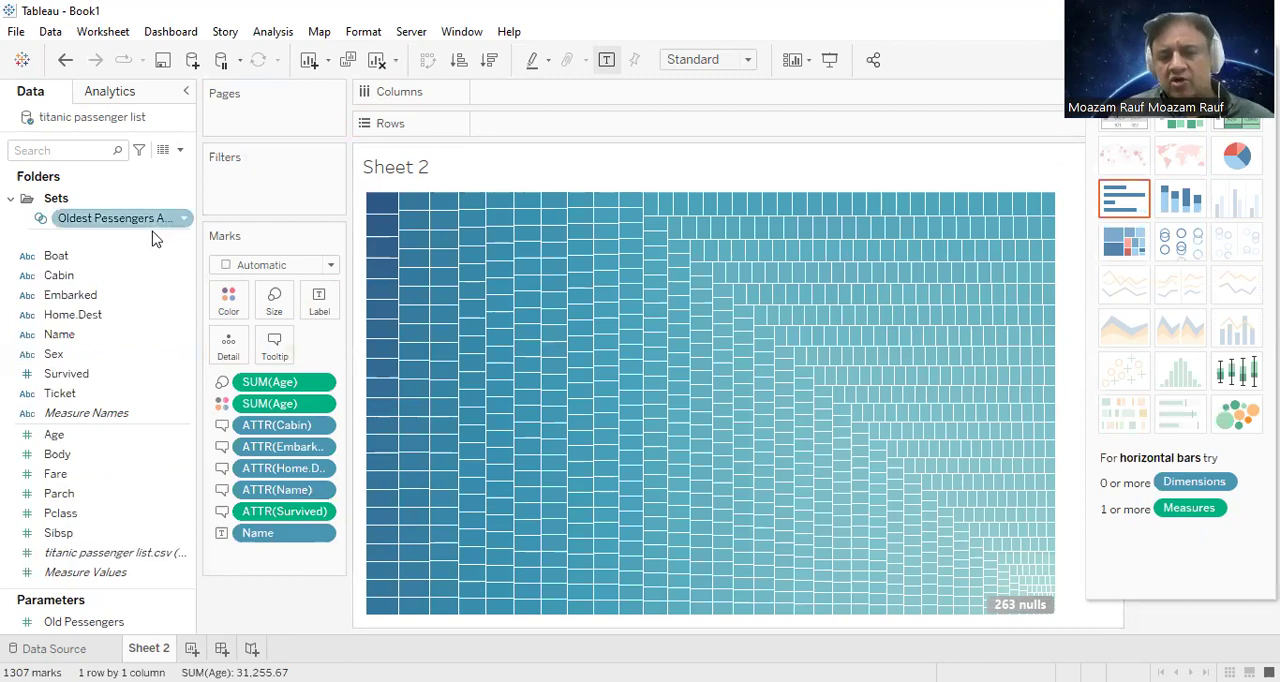
pyautogui.moveTo(153, 238); pyautogui.dragTo(295, 190)
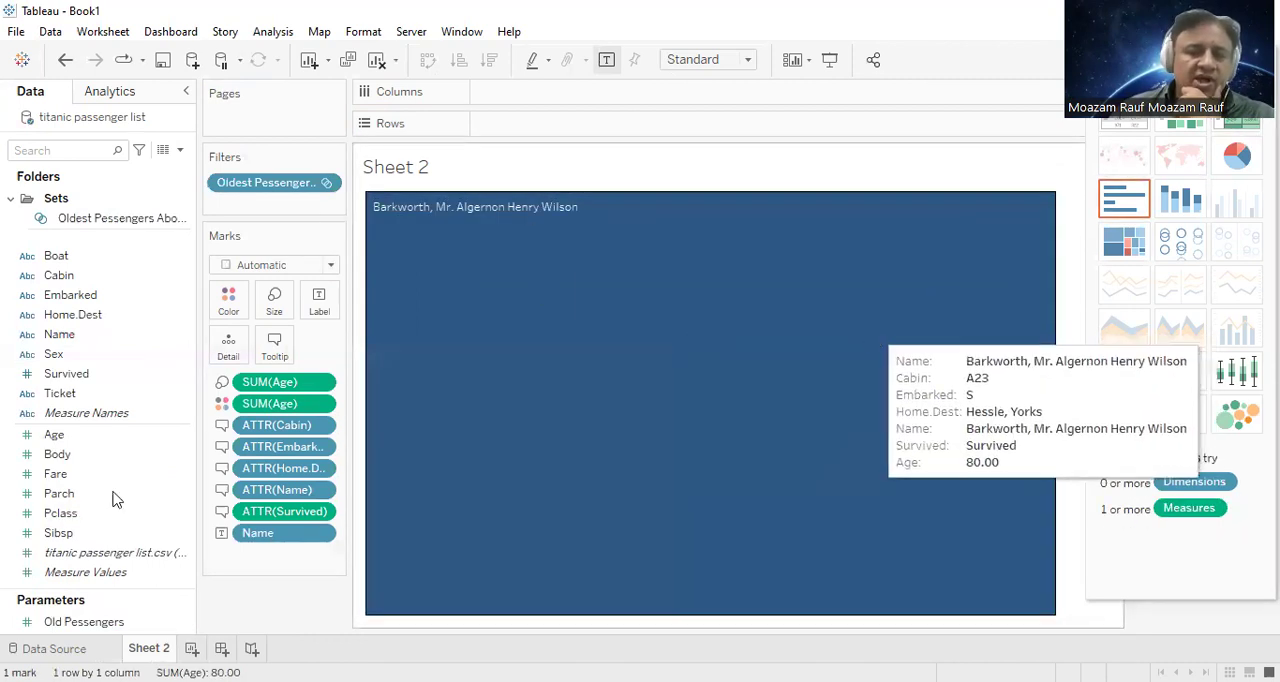
pyautogui.click(98, 622)
pyautogui.rightClick(99, 623)
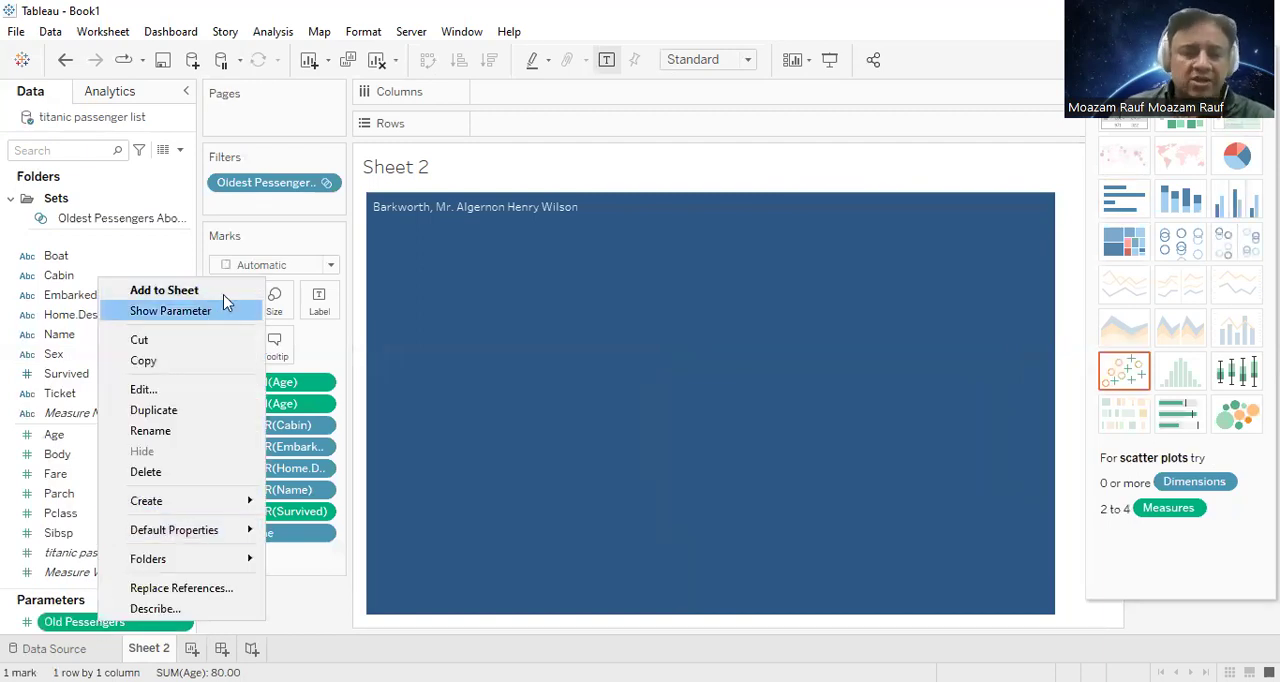
pyautogui.click(170, 316)
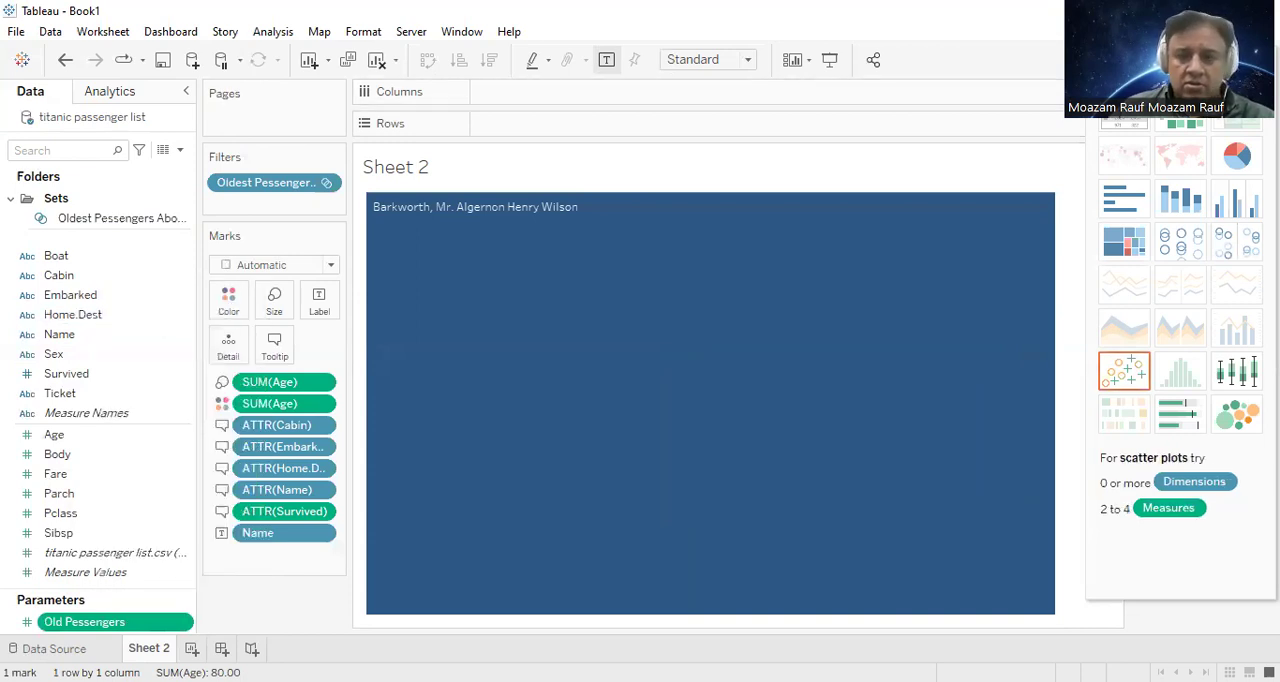
# Step: Close the Show Me chart gallery and increase the Old Pessengers parameter stepwise to 5
pyautogui.click(1236, 60)
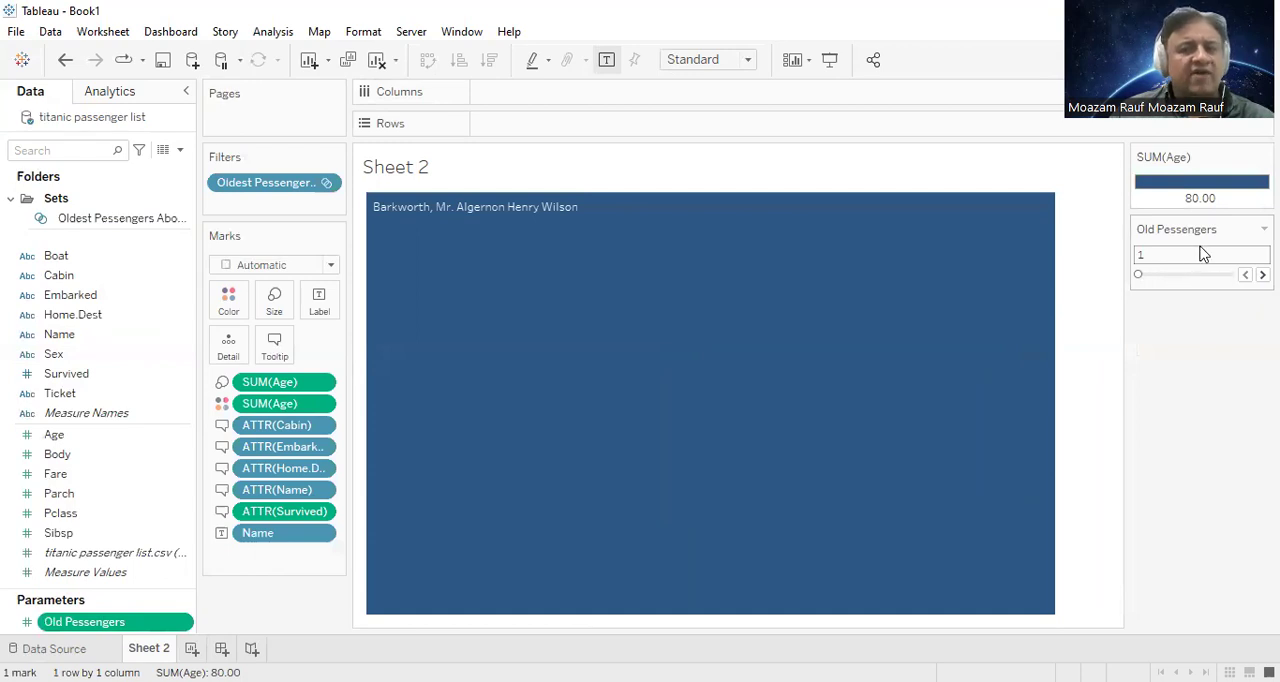
pyautogui.moveTo(1139, 277); pyautogui.dragTo(1139, 277)
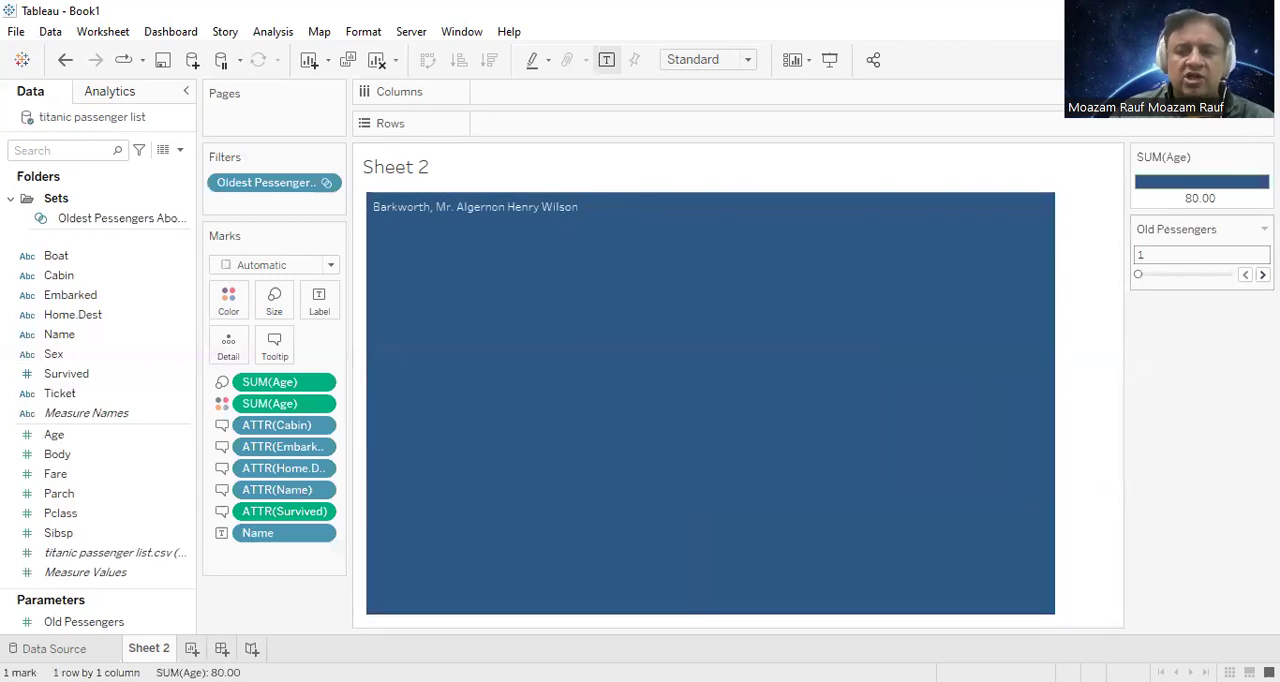
pyautogui.click(1262, 274)
pyautogui.click(1262, 274)
pyautogui.click(1262, 274)
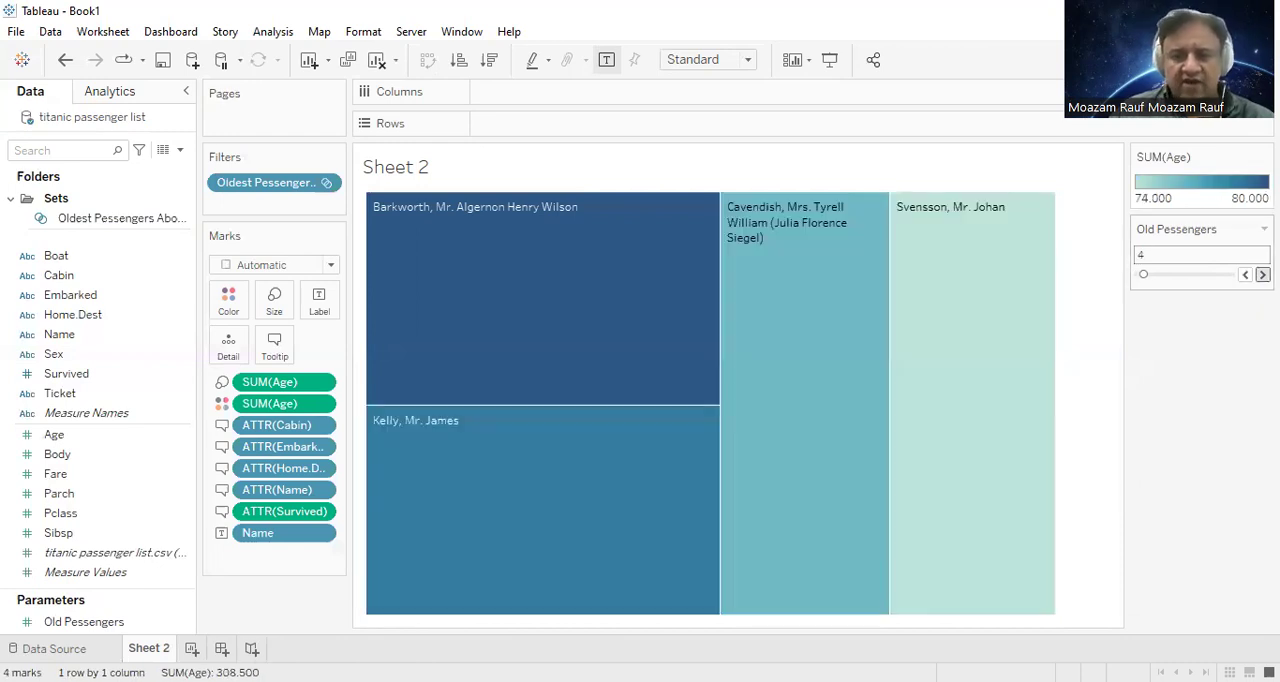
pyautogui.click(1262, 274)
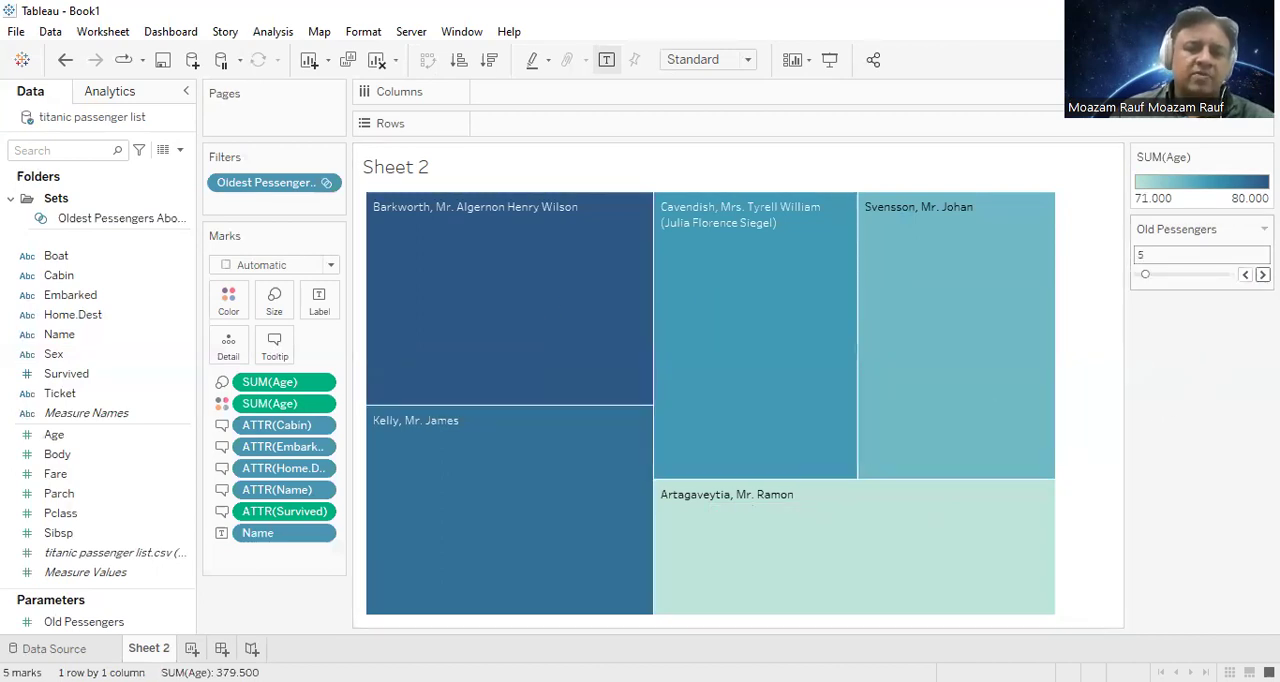
# Step: Switch the Old Pessengers parameter control to Type In mode and enter 10 as its value
pyautogui.click(1264, 228)
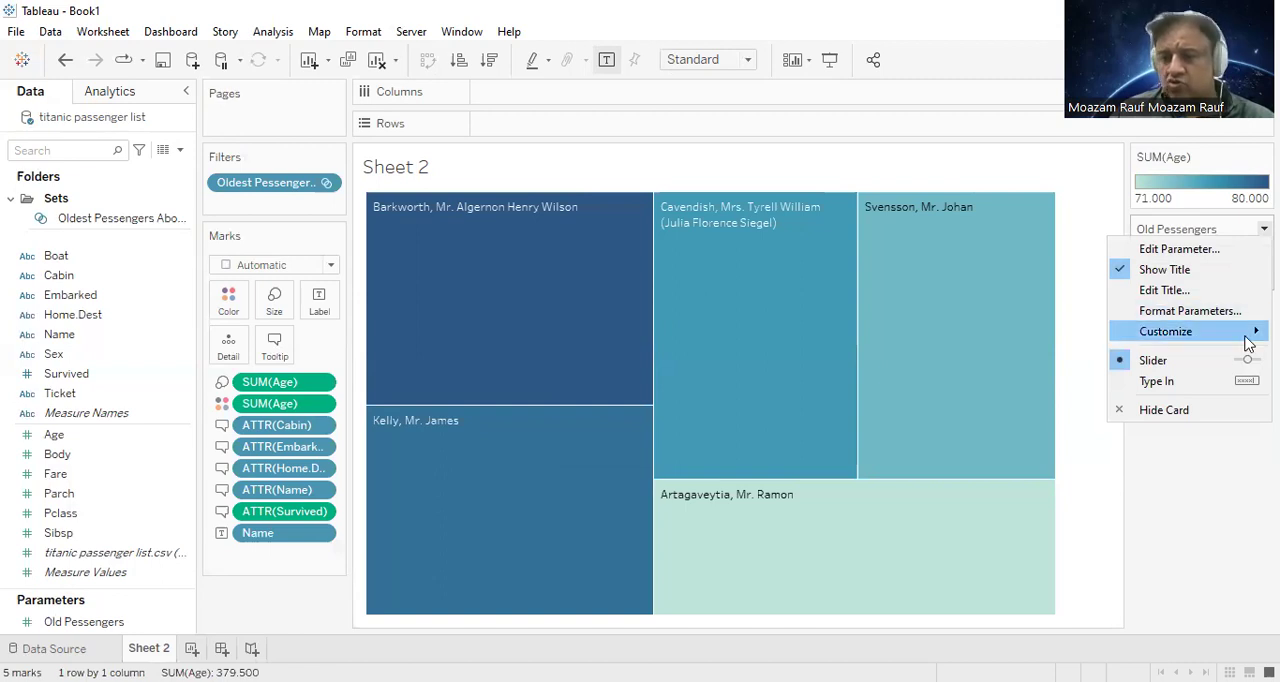
pyautogui.moveTo(1206, 338)
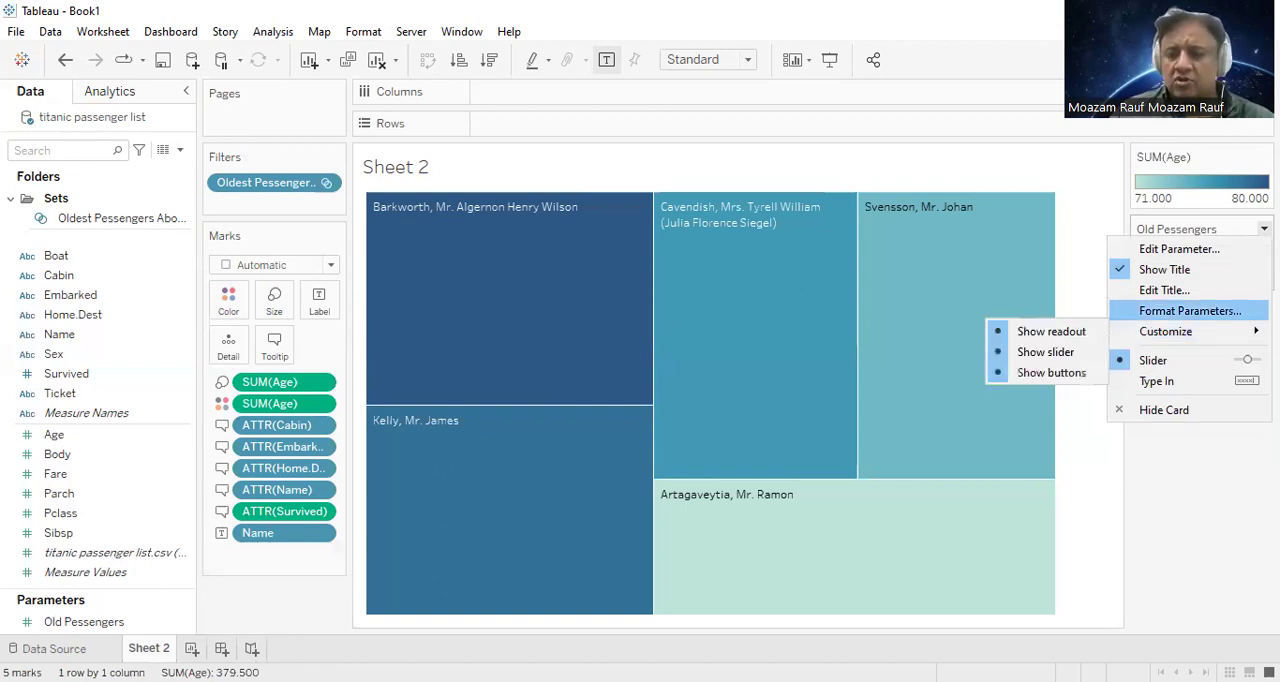
pyautogui.click(1228, 389)
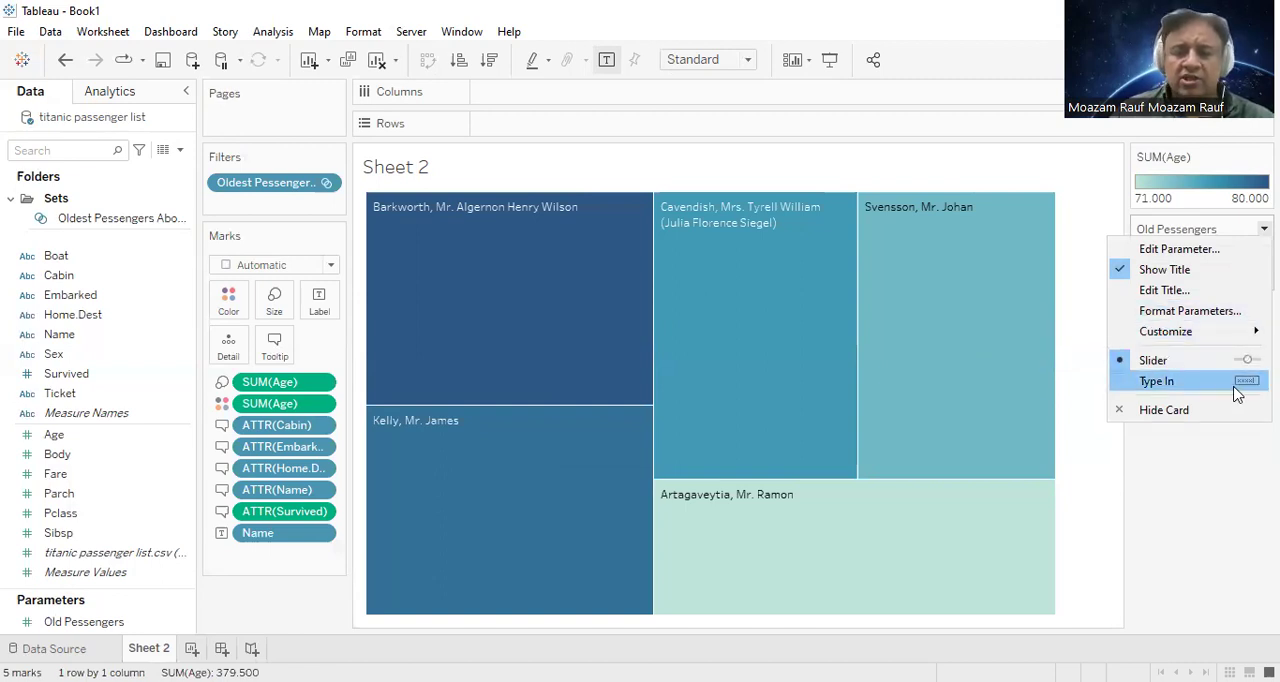
pyautogui.click(1228, 254)
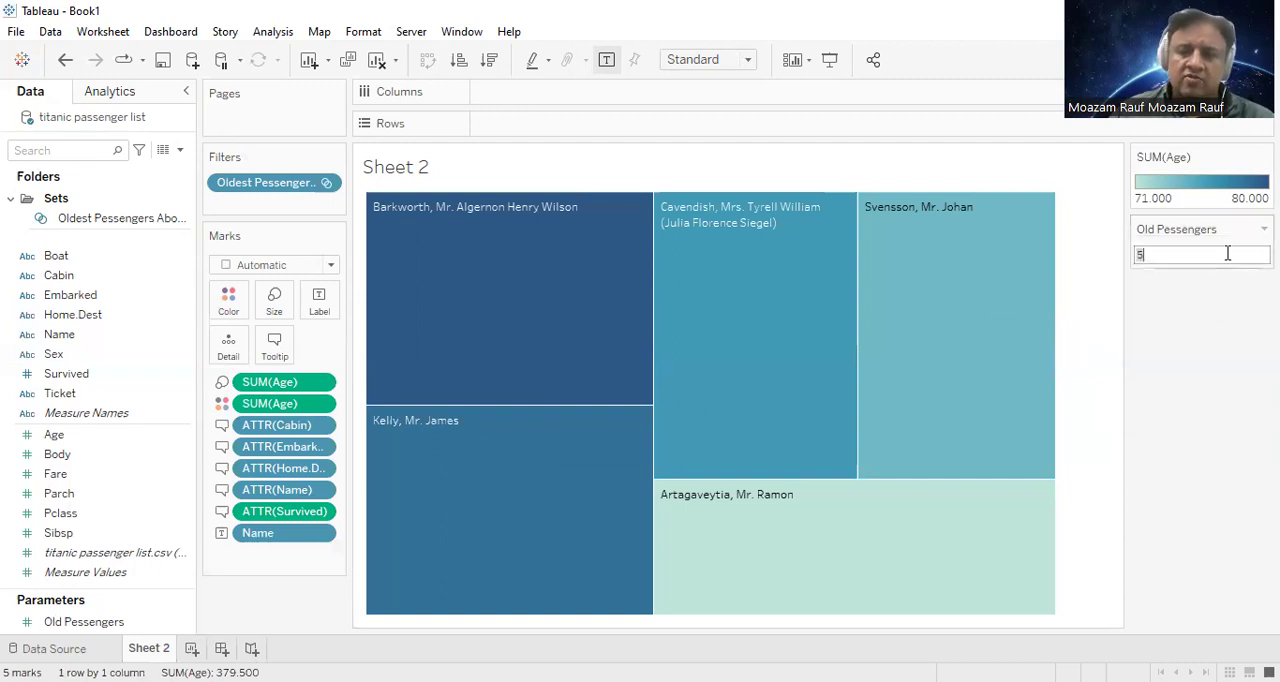
pyautogui.write('10')
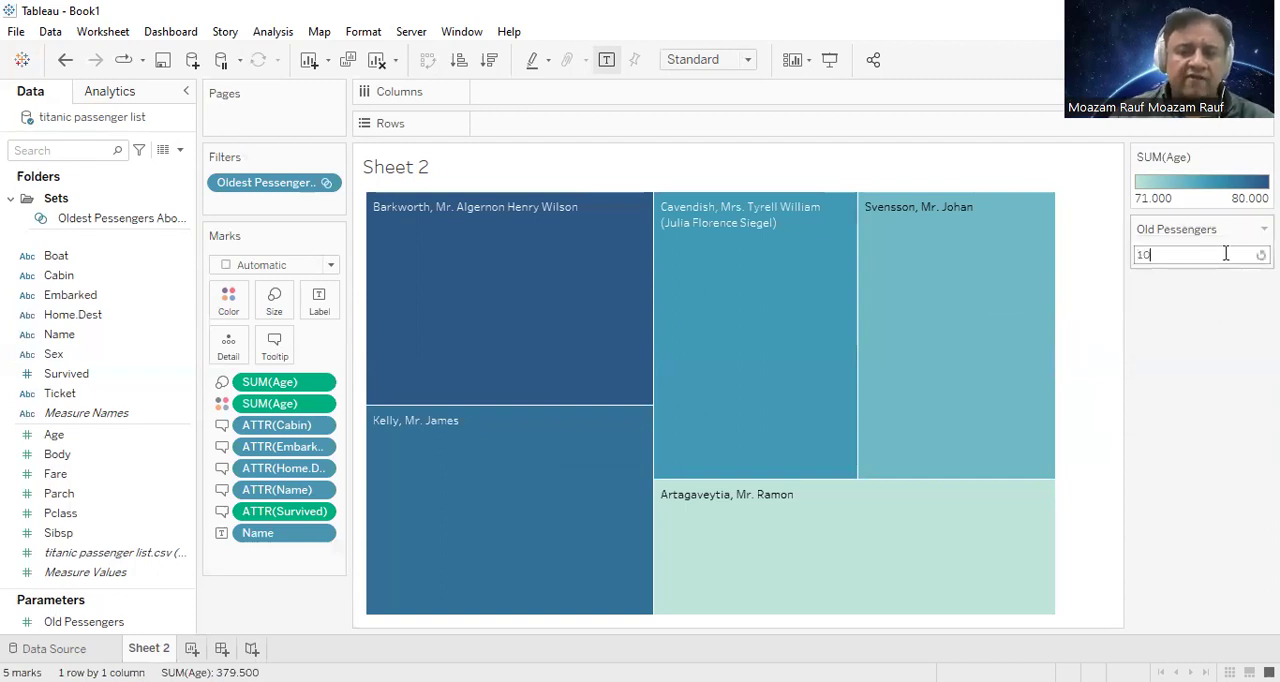
pyautogui.press('Return')
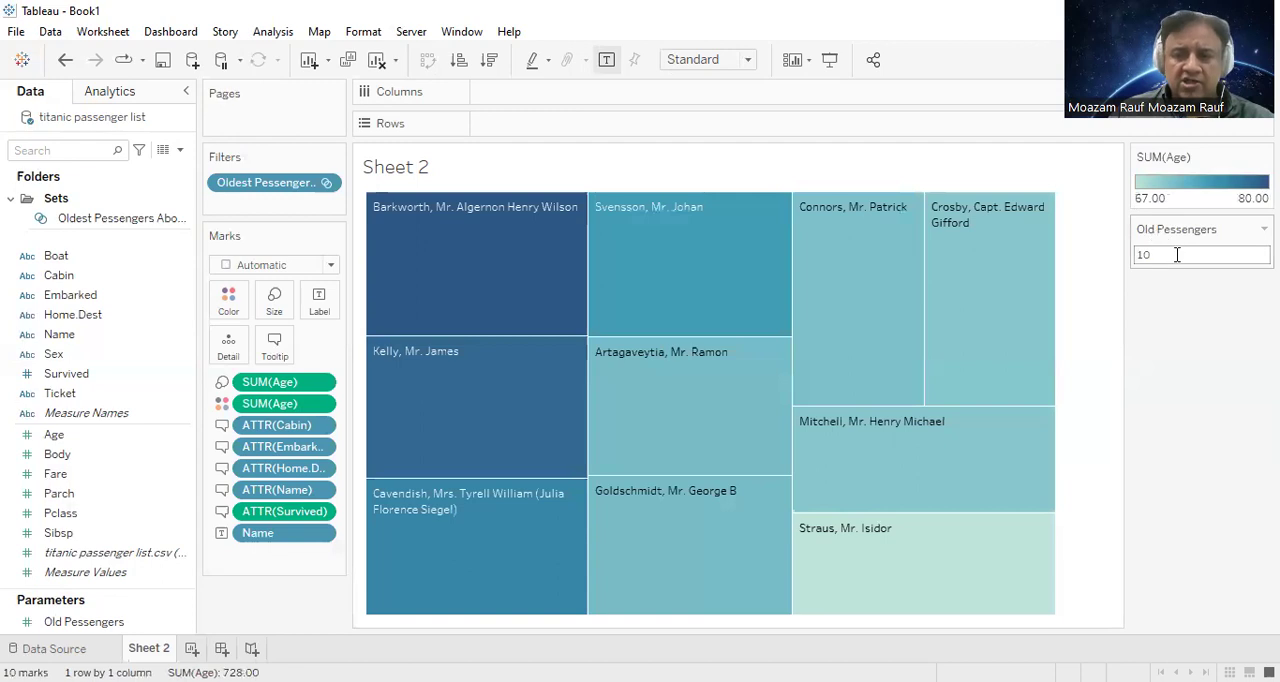
# Step: Change the Old Pessengers parameter value to 20 in the treemap's parameter control
pyautogui.press('Delete')
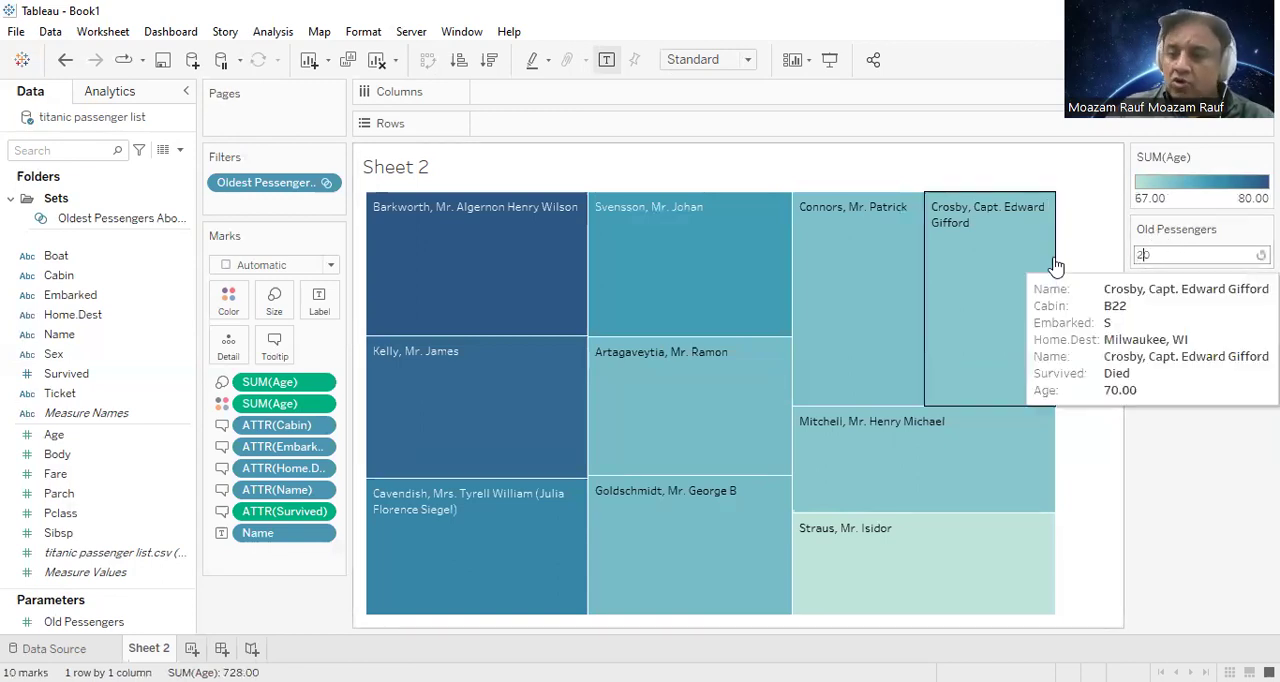
pyautogui.write('2')
pyautogui.press('Return')
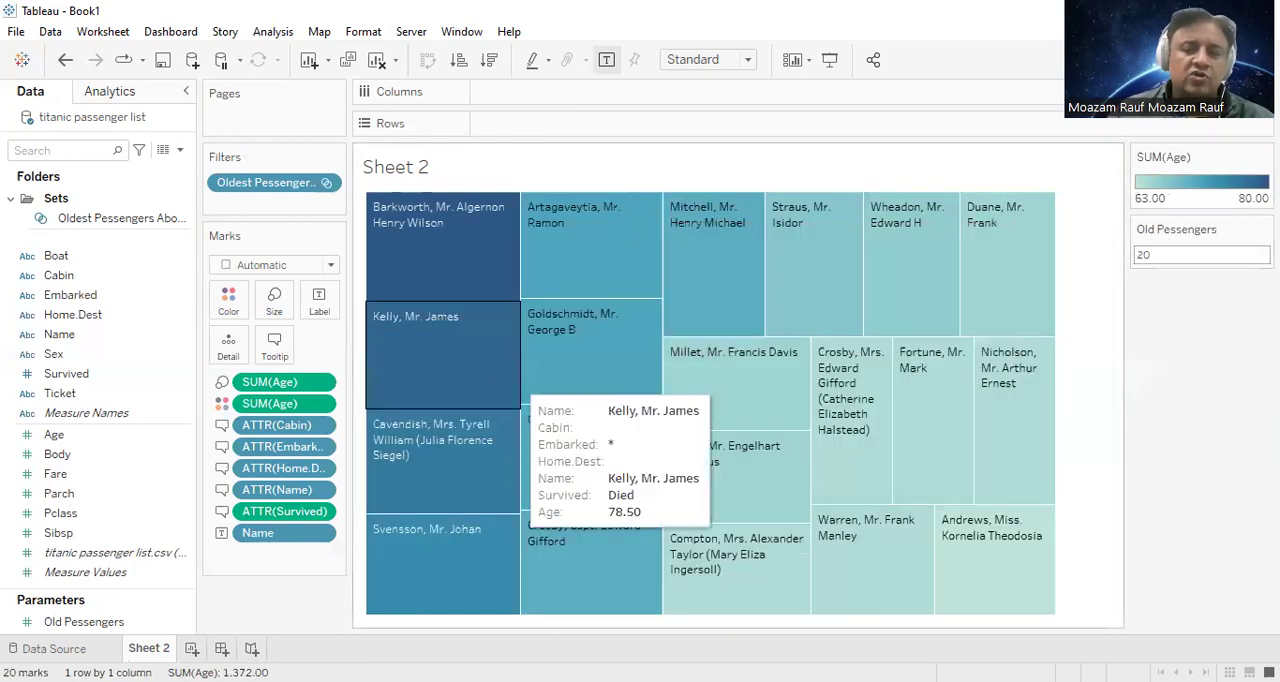
# Step: Switch the Old Pessengers parameter control back to Slider mode
pyautogui.click(1264, 229)
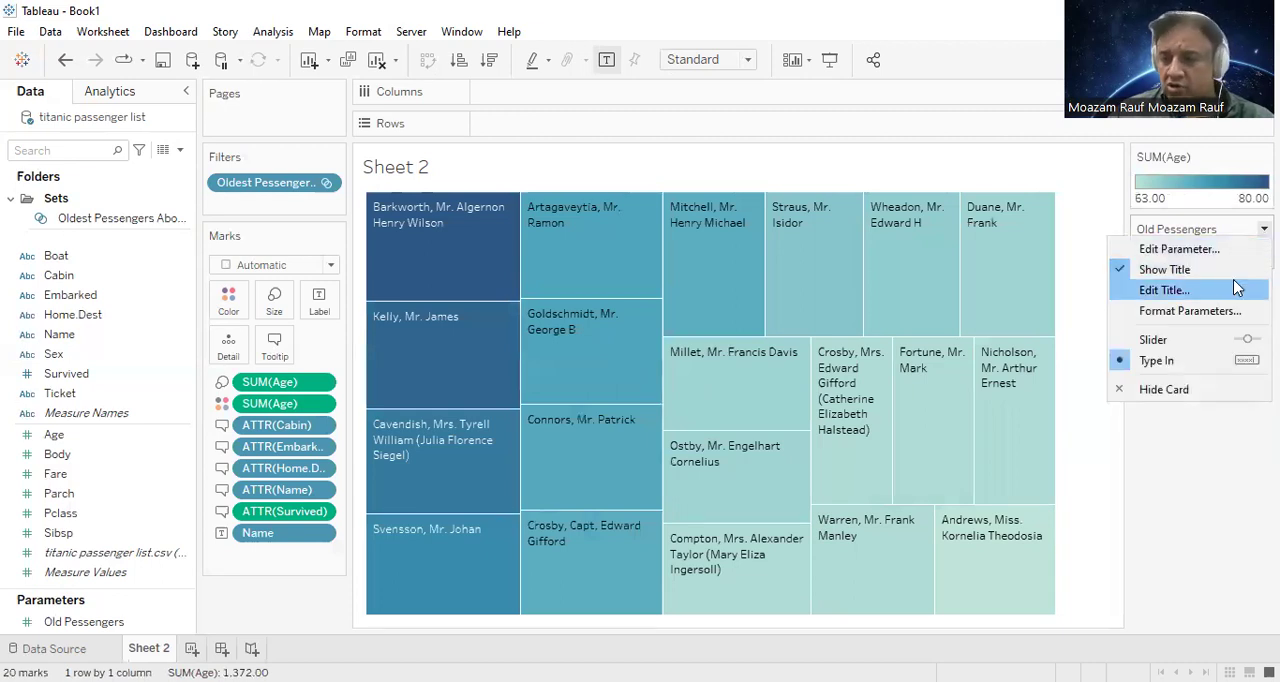
pyautogui.click(1230, 348)
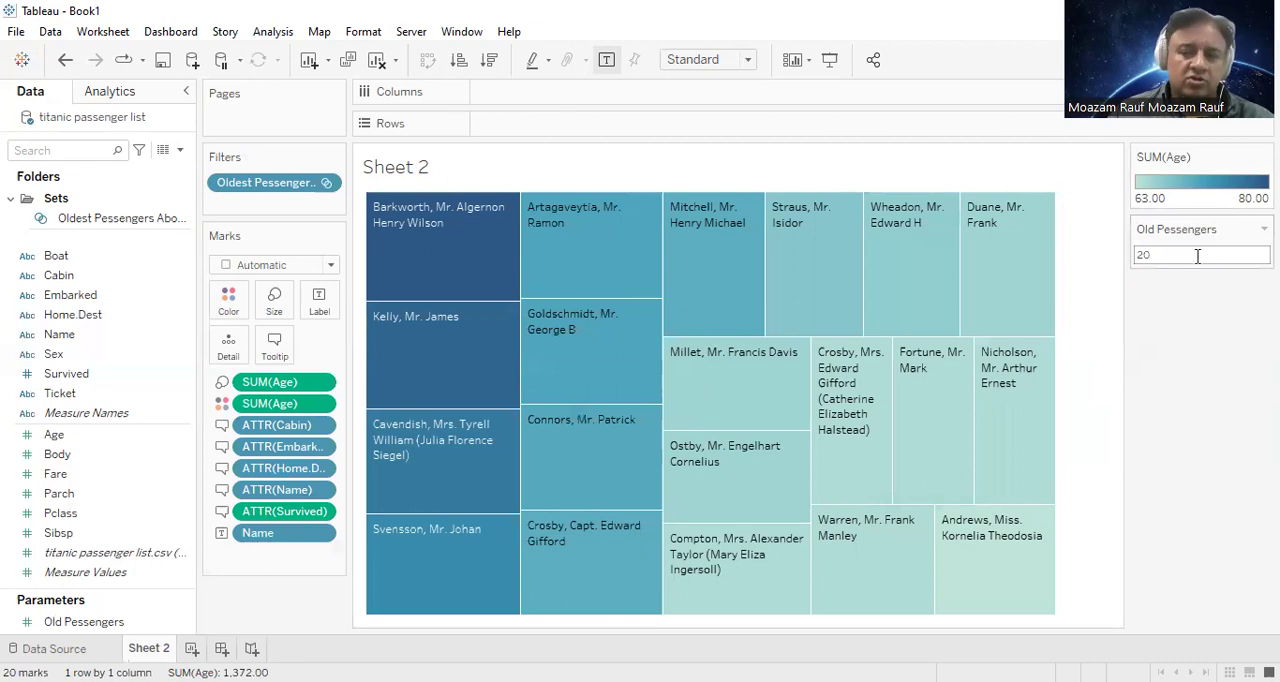
pyautogui.click(1263, 229)
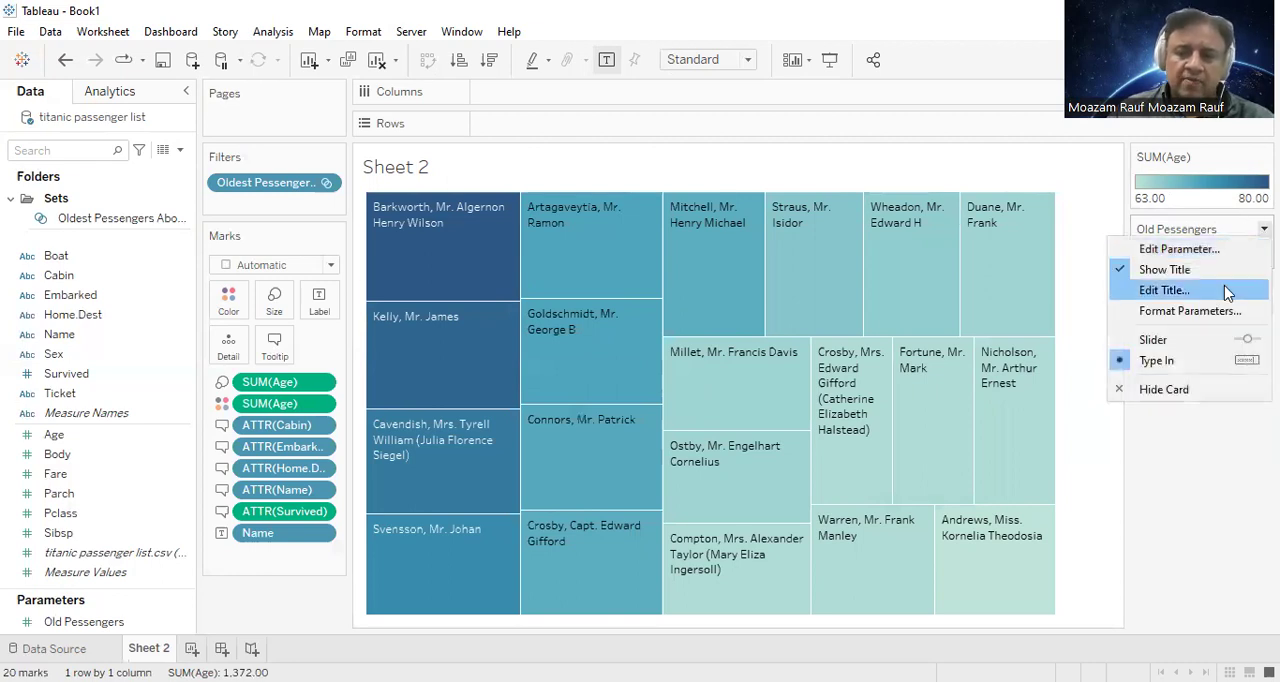
pyautogui.click(1228, 341)
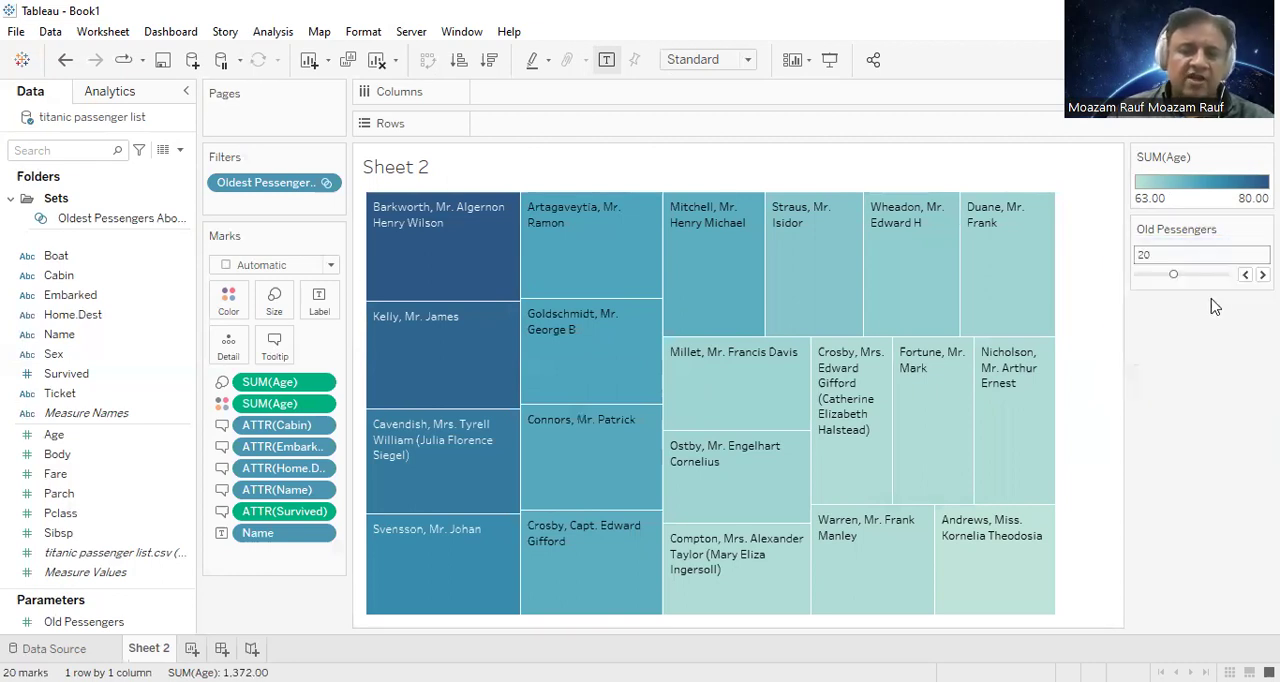
# Step: Step the Old Pessengers parameter up to 21 and back down to 16
pyautogui.click(1262, 274)
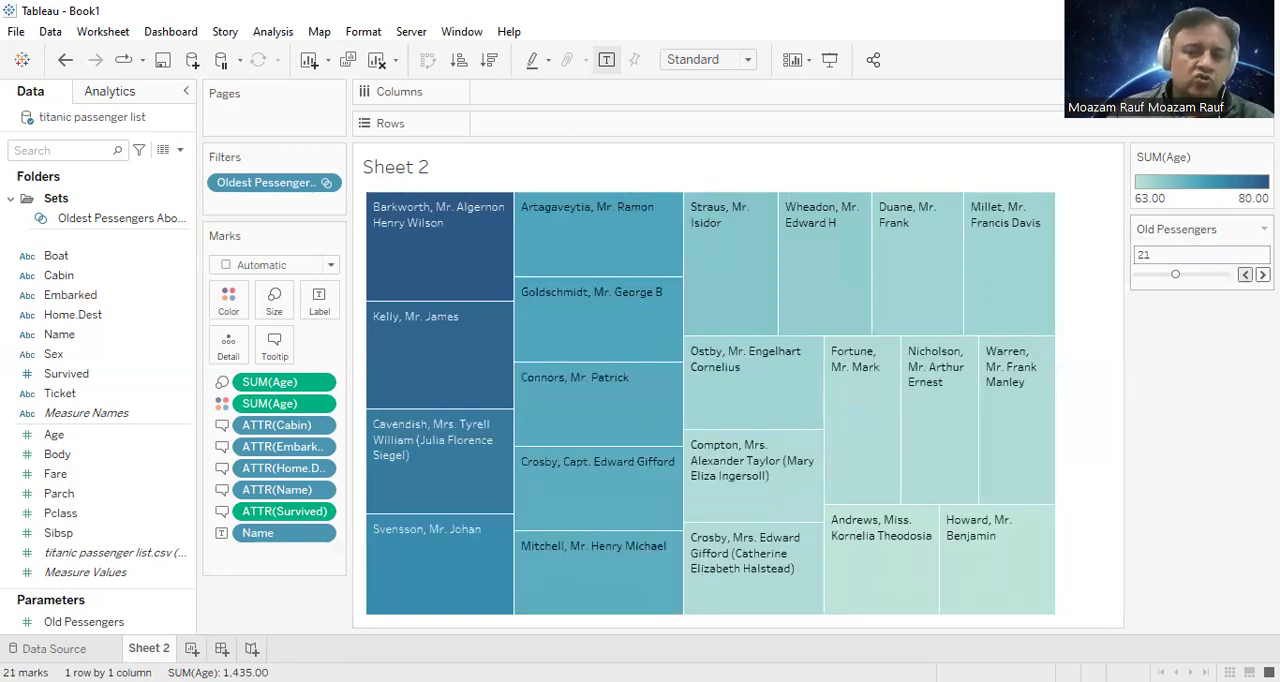
pyautogui.click(1245, 274)
pyautogui.click(1245, 274)
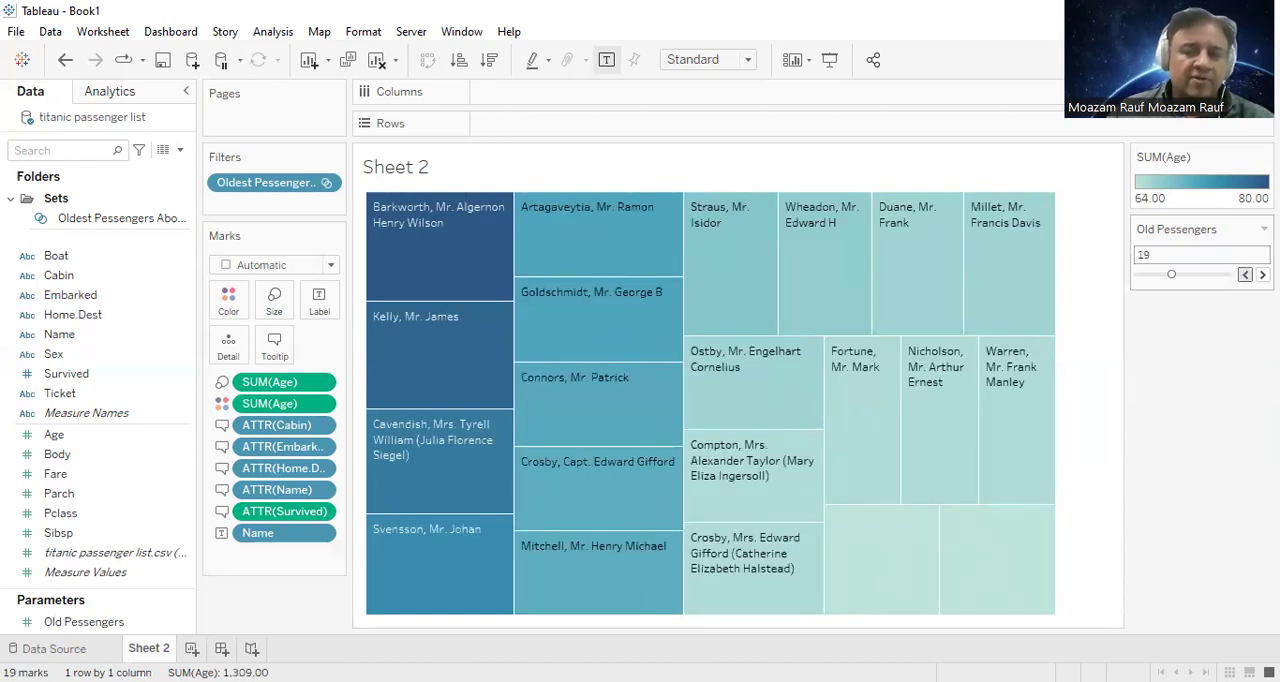
pyautogui.click(1245, 274)
pyautogui.click(1245, 274)
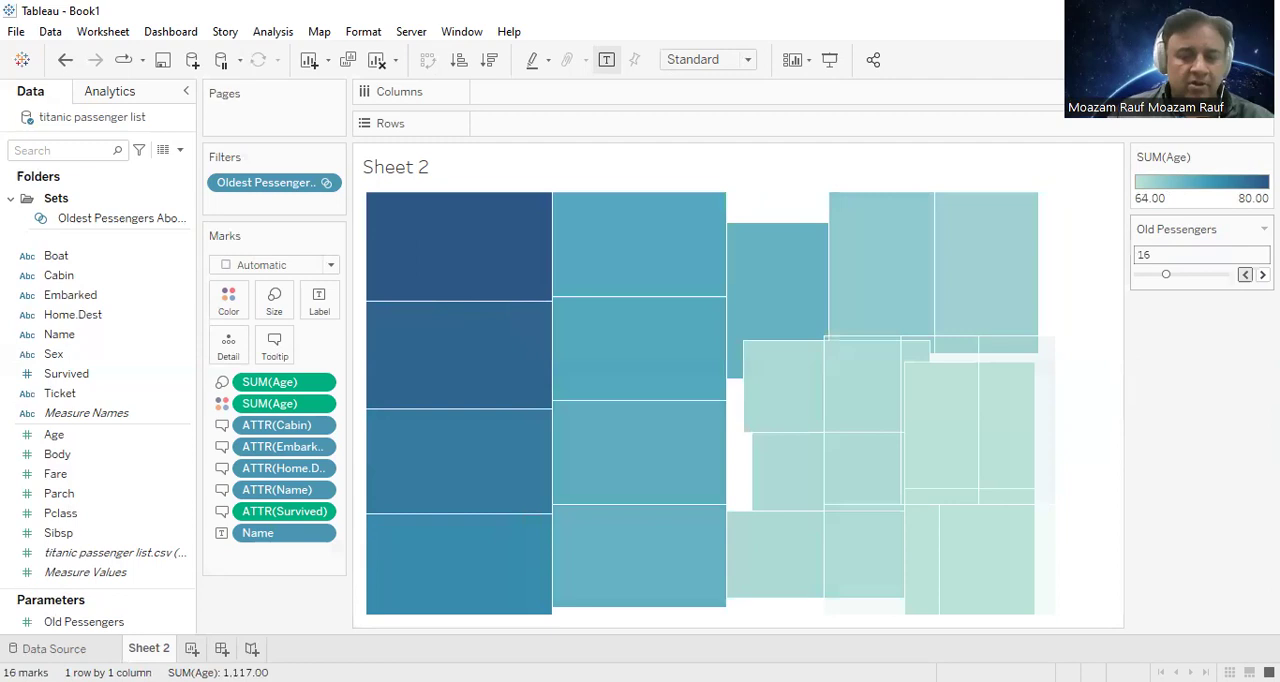